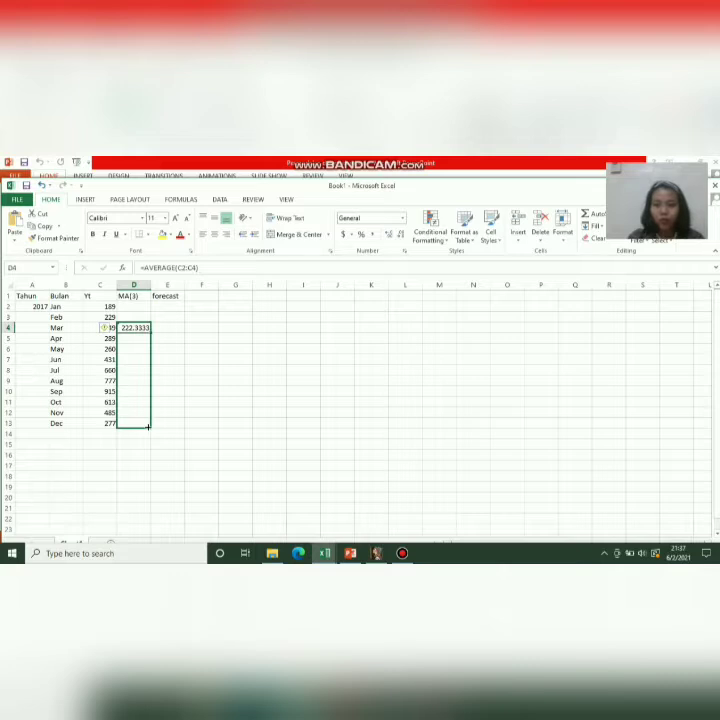
Step: Fill the three-month average formula from D4 down the MA(3) column through D13
drag(148, 426, 150, 429)
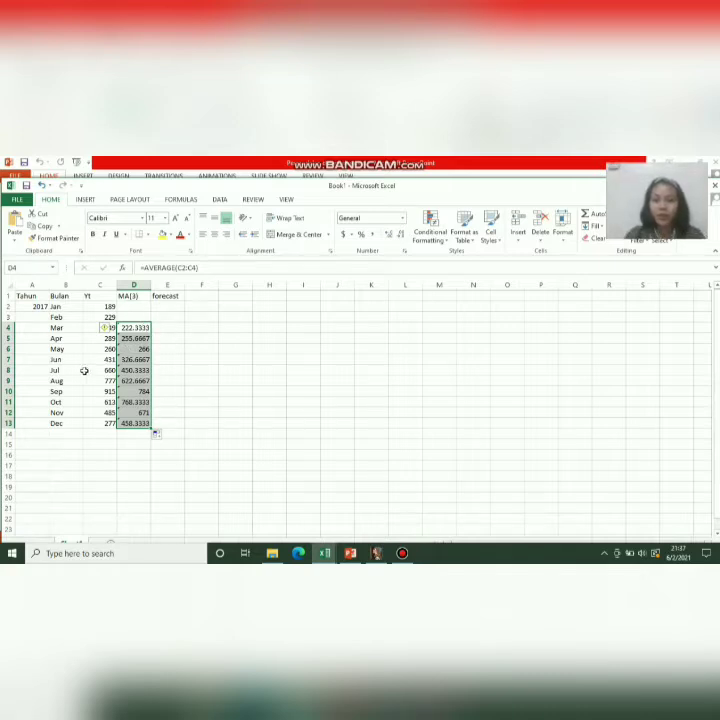
Step: Enter =AVERAGE(D4) in E5 as the April forecast and fill it down the forecast column through E13
click(167, 342)
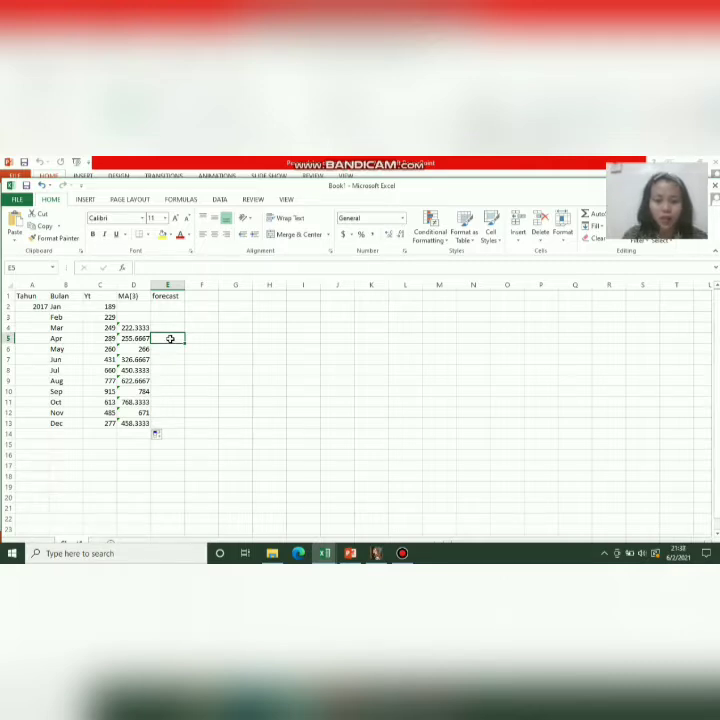
text(=)
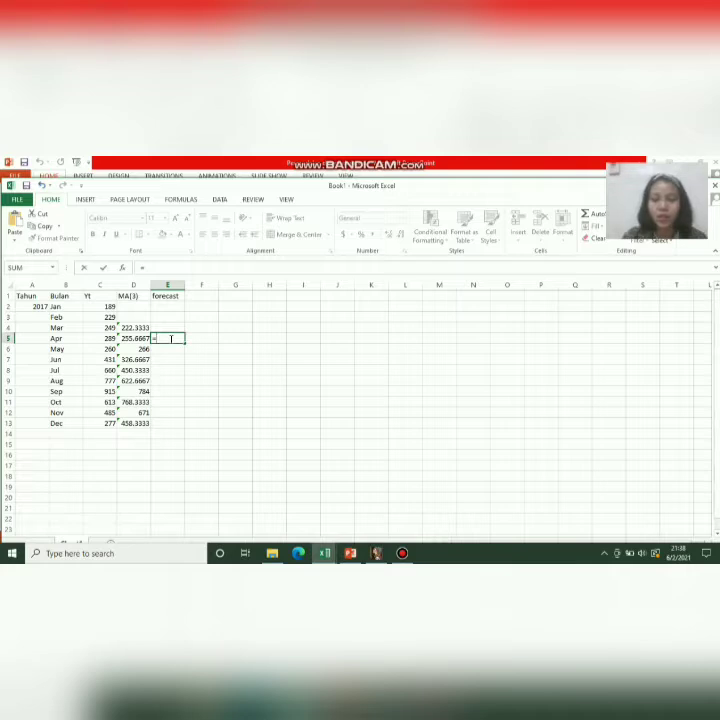
text(avera)
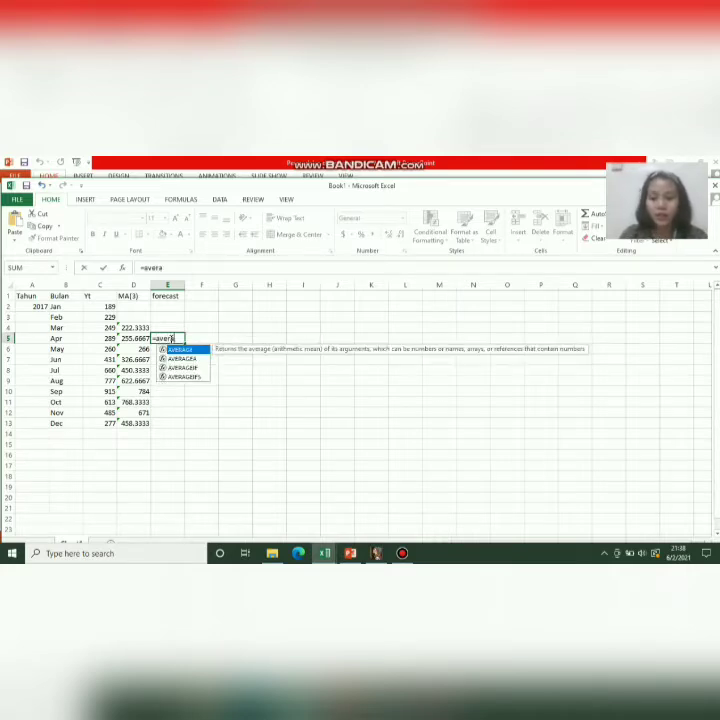
text(ge()
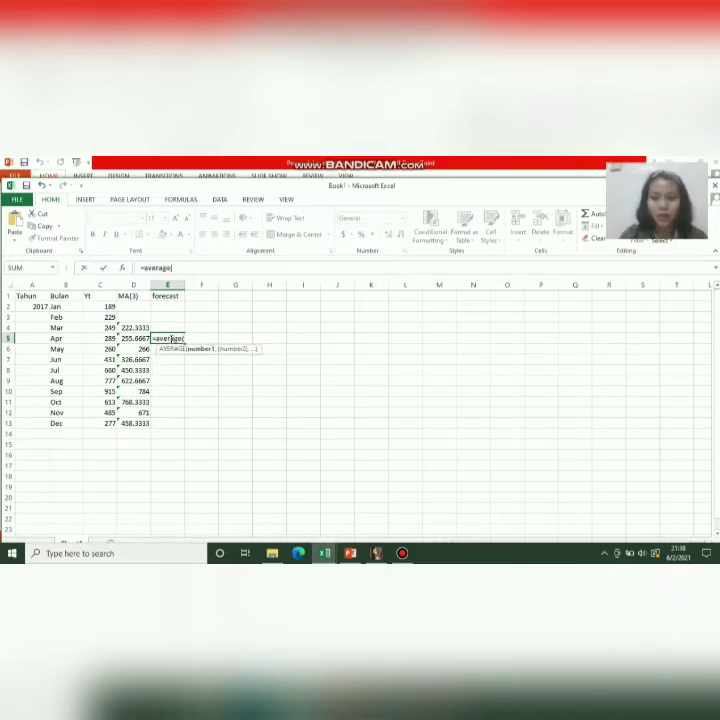
click(141, 327)
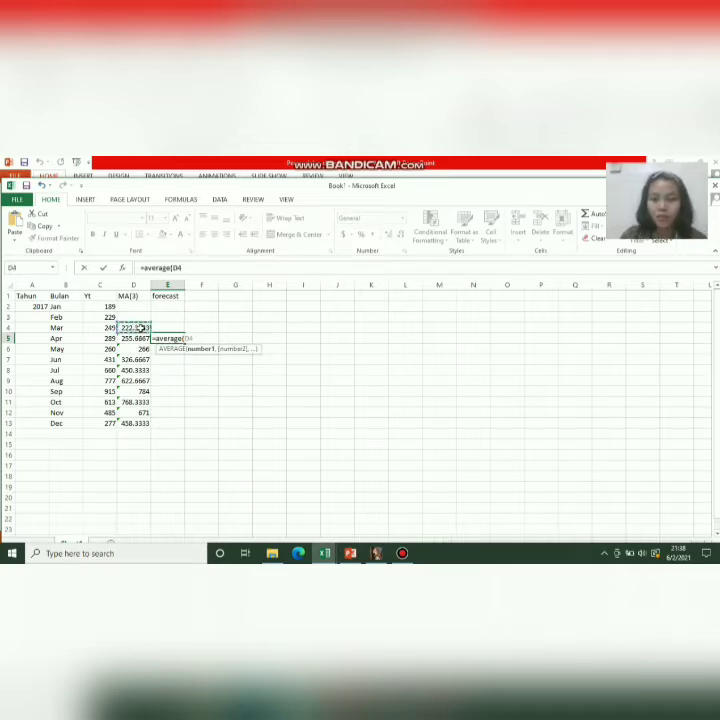
key(Return)
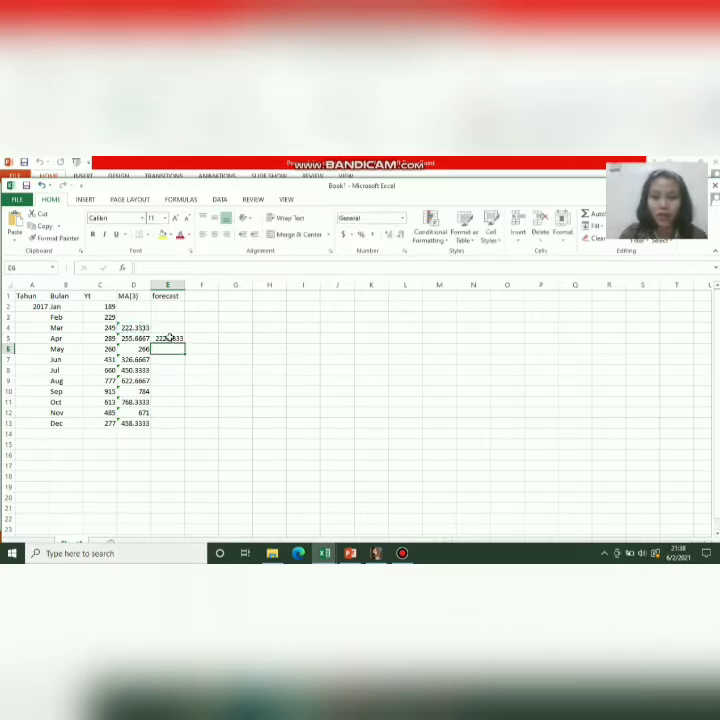
click(174, 339)
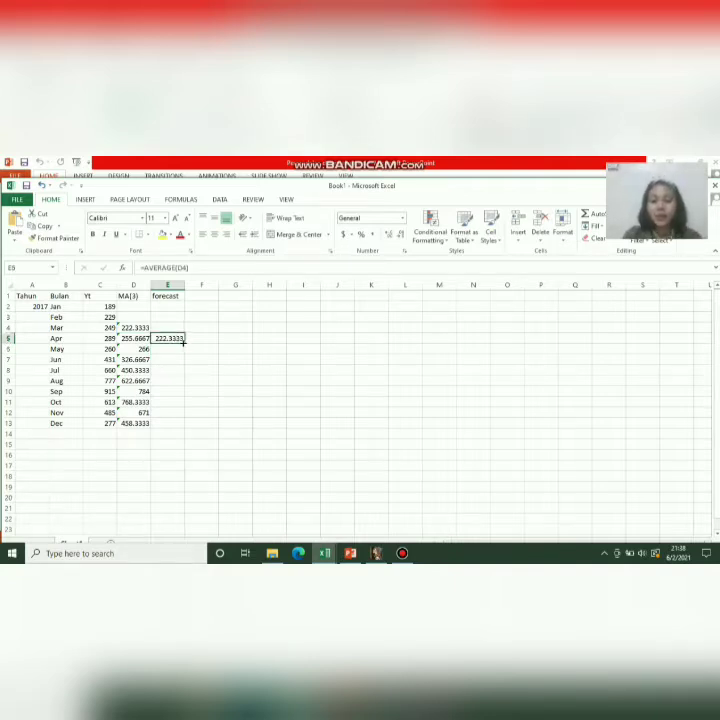
drag(183, 343, 182, 428)
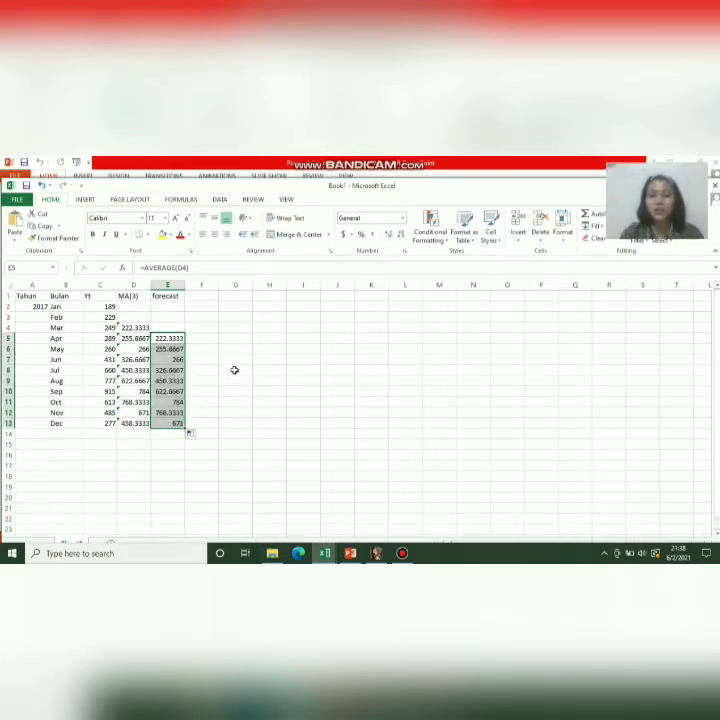
click(202, 296)
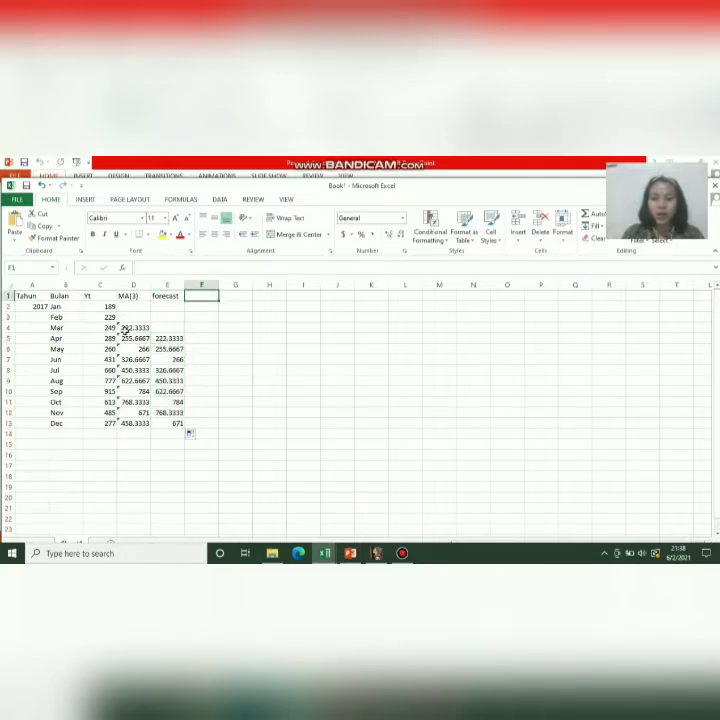
click(198, 339)
click(195, 423)
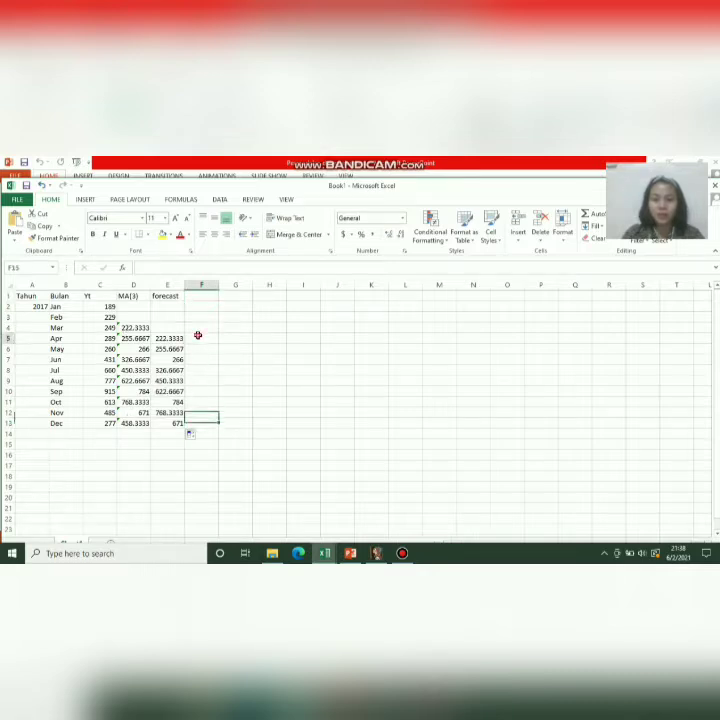
click(198, 337)
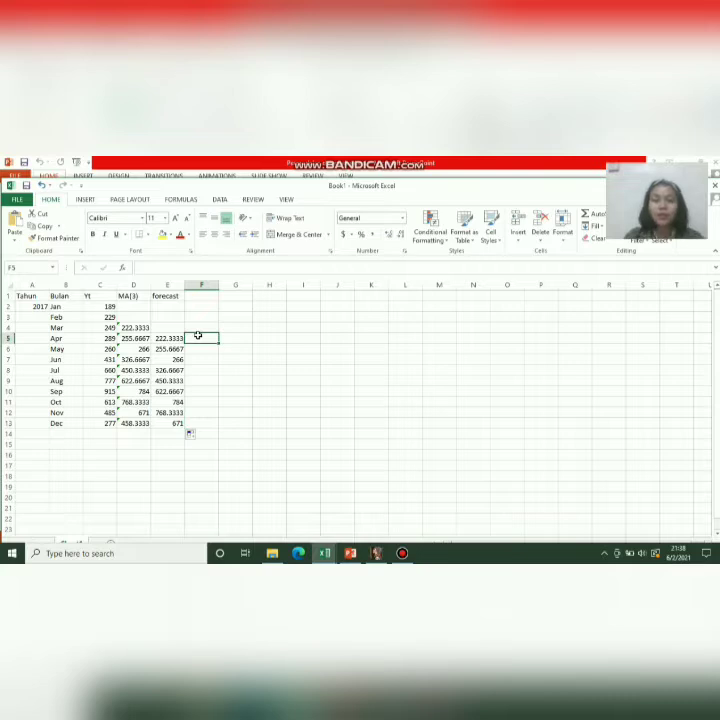
click(26, 295)
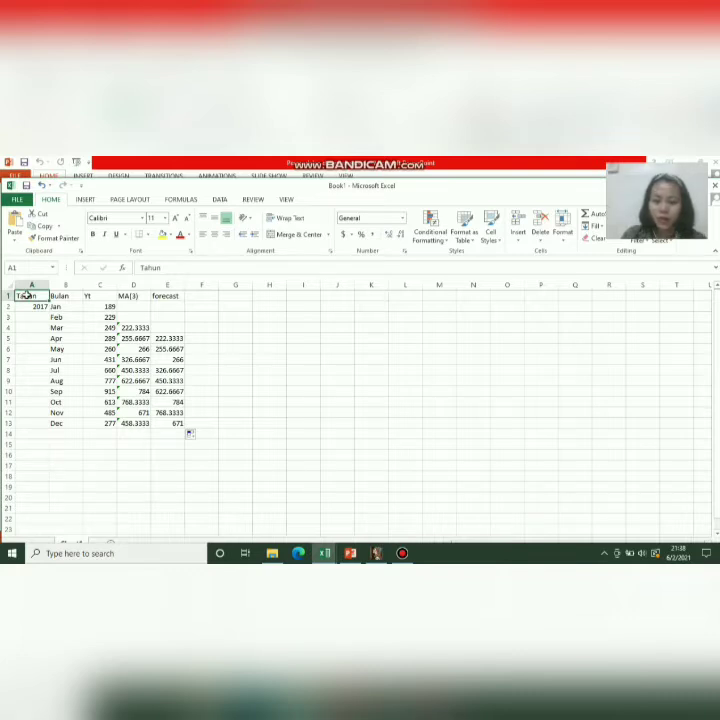
drag(26, 295, 175, 422)
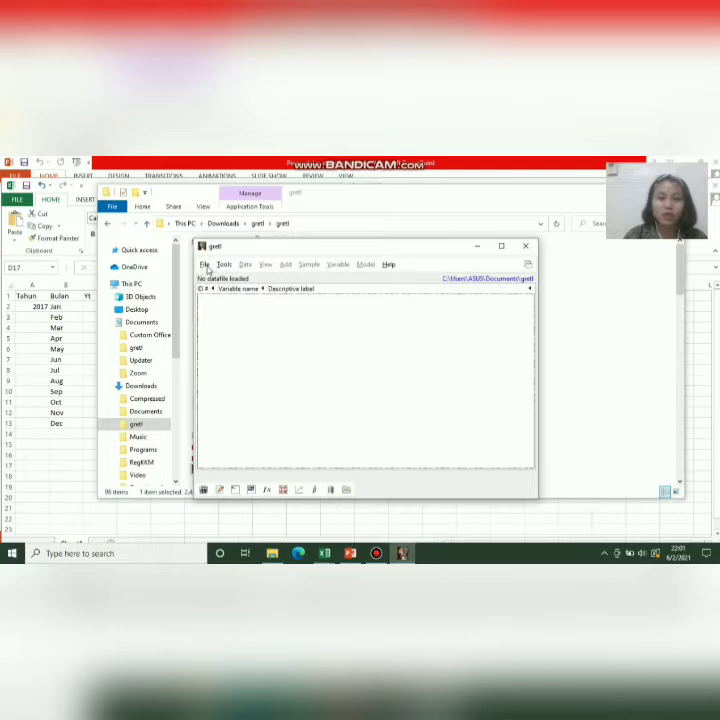
Step: In gretl, open the Excel data file yt 1.xlsx from the pindahan dokumen folder on drive D, filtering for .xlsx files
click(205, 264)
mouse_move(218, 280)
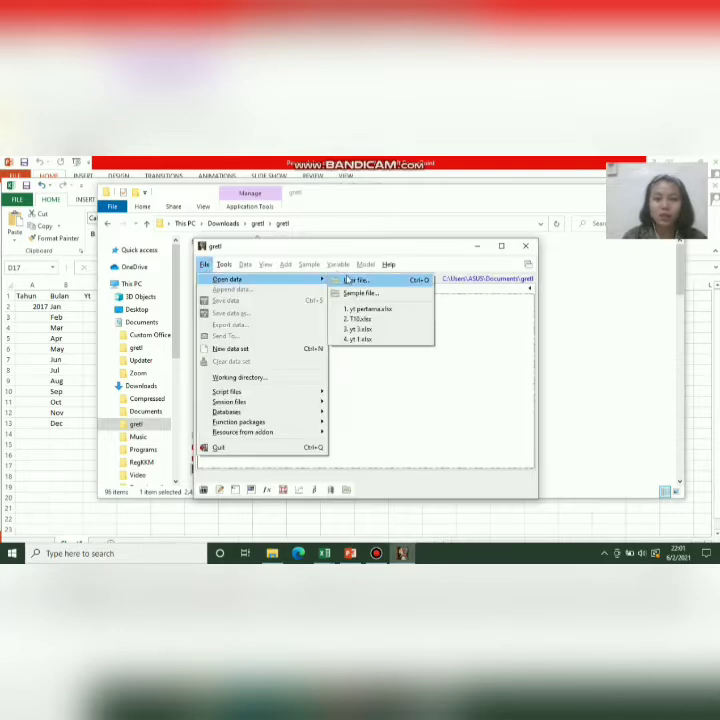
click(349, 280)
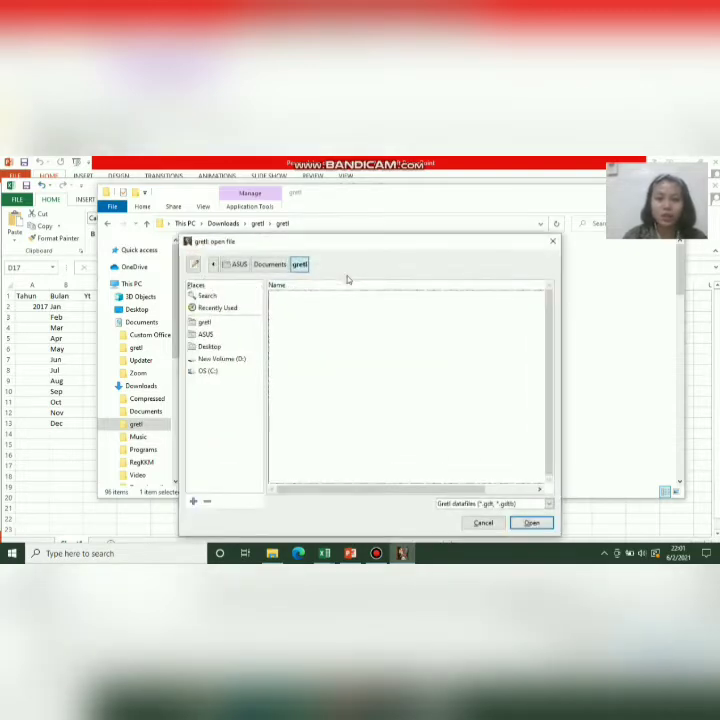
click(238, 360)
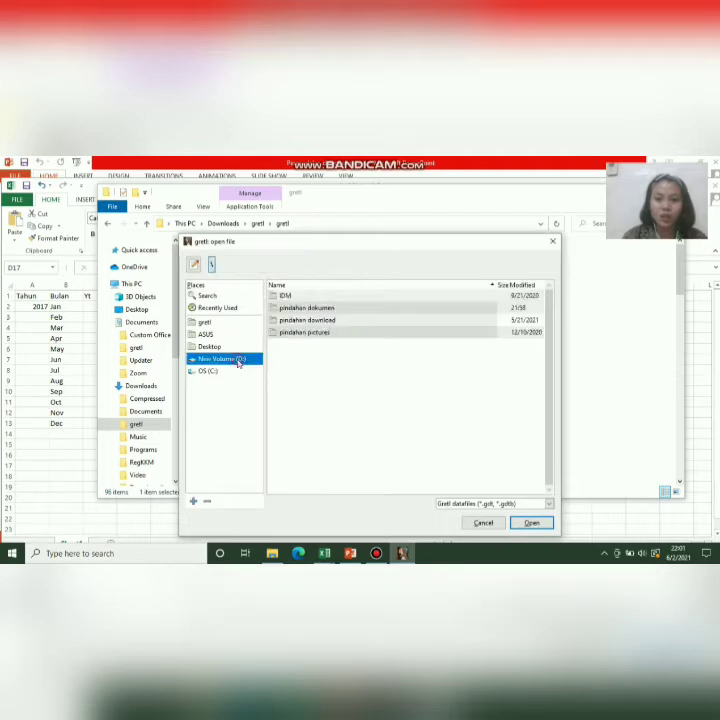
double_click(331, 309)
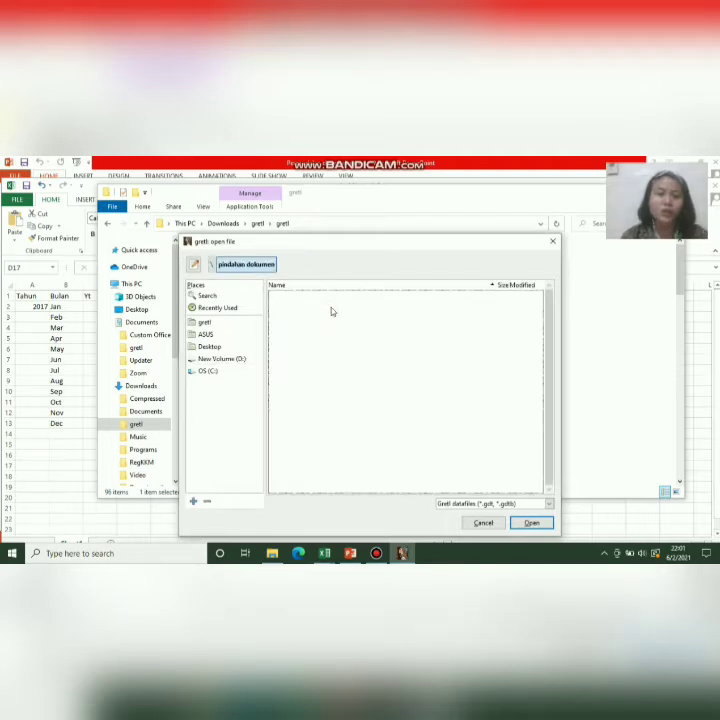
click(547, 504)
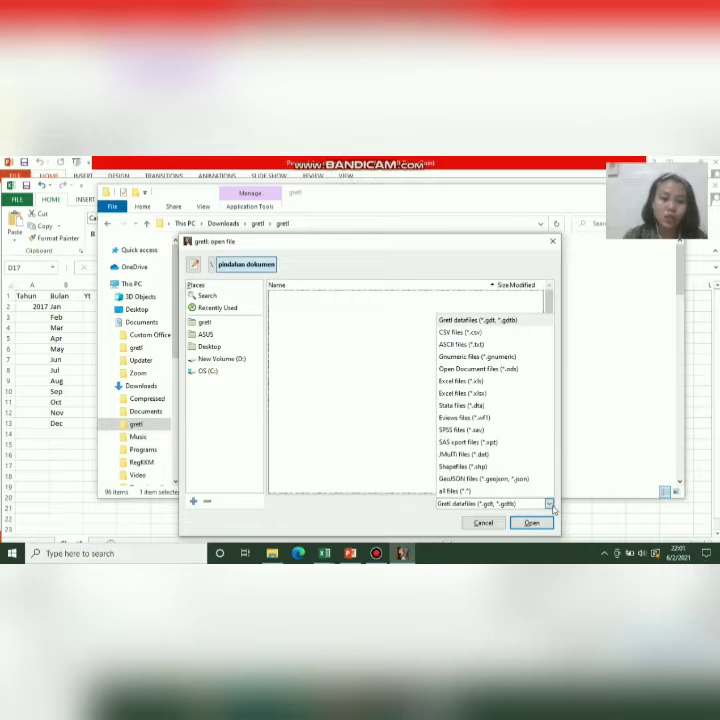
click(452, 394)
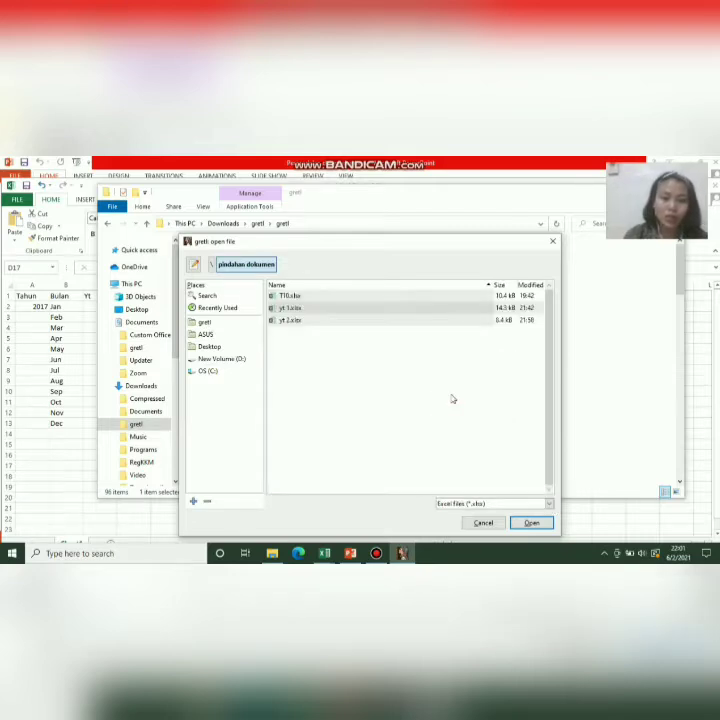
click(300, 312)
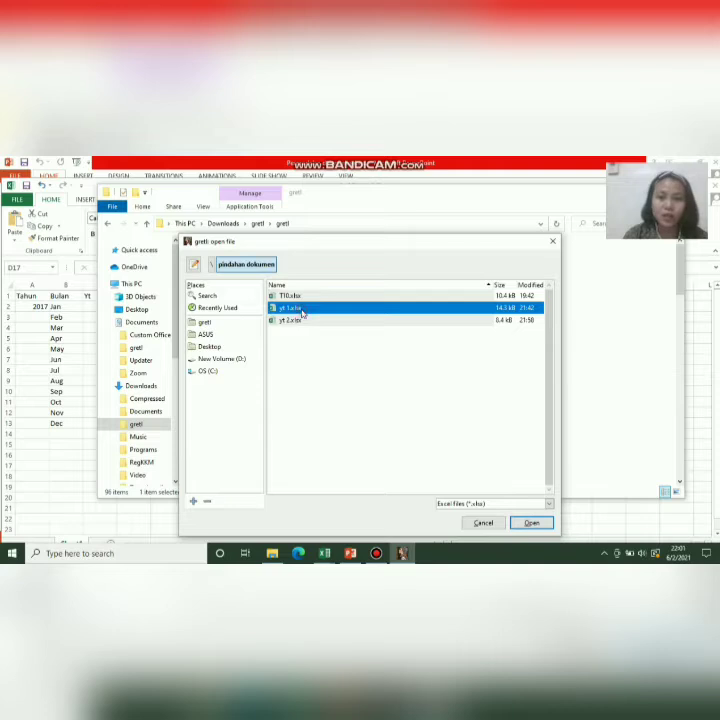
click(528, 524)
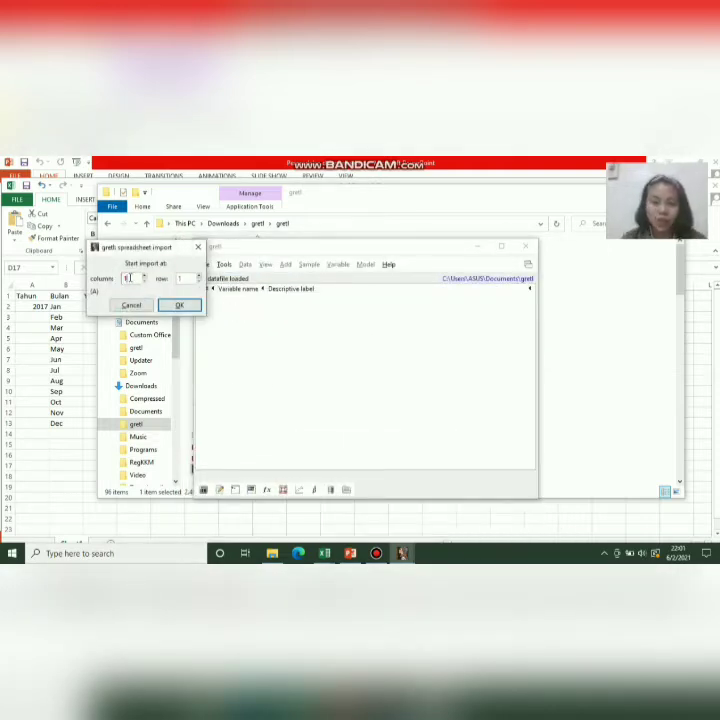
Step: Import the spreadsheet data starting at column 3 and row 2
text(3)
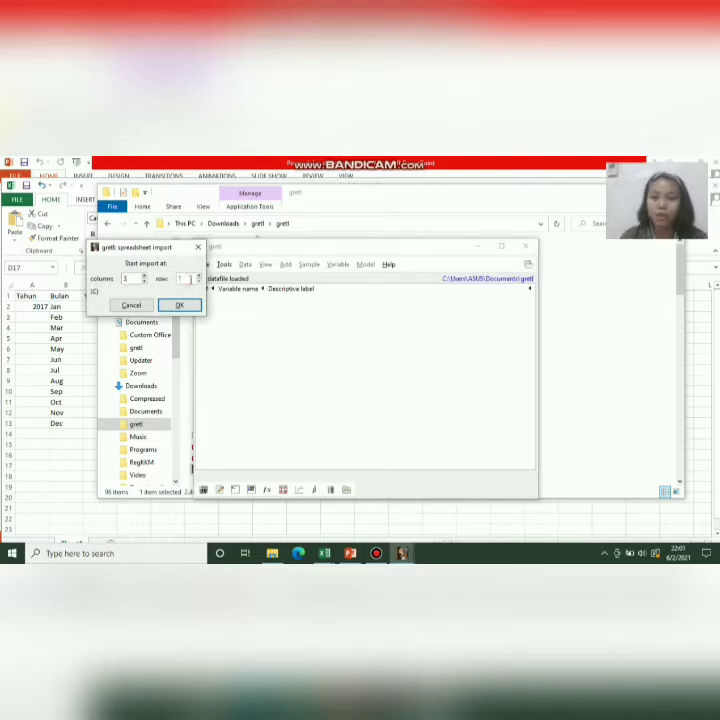
key(BackSpace)
text(2)
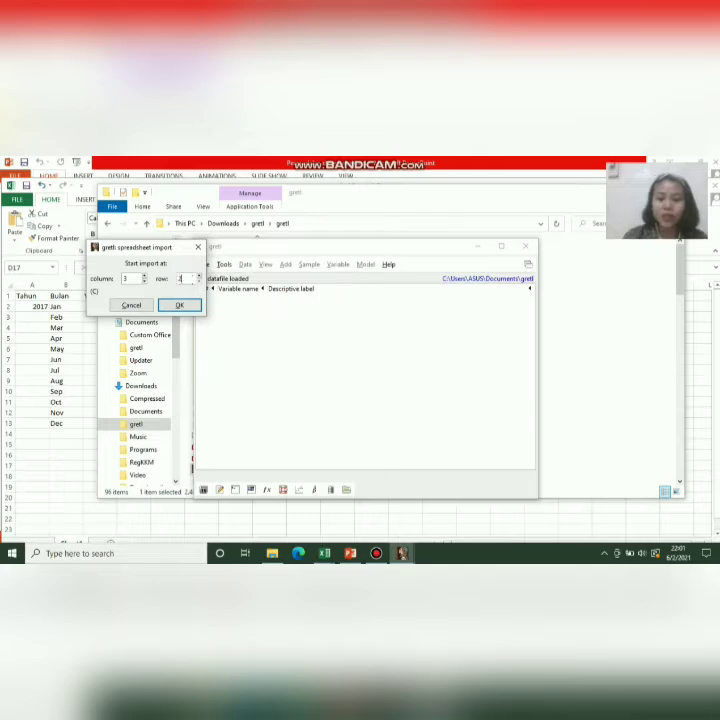
click(190, 306)
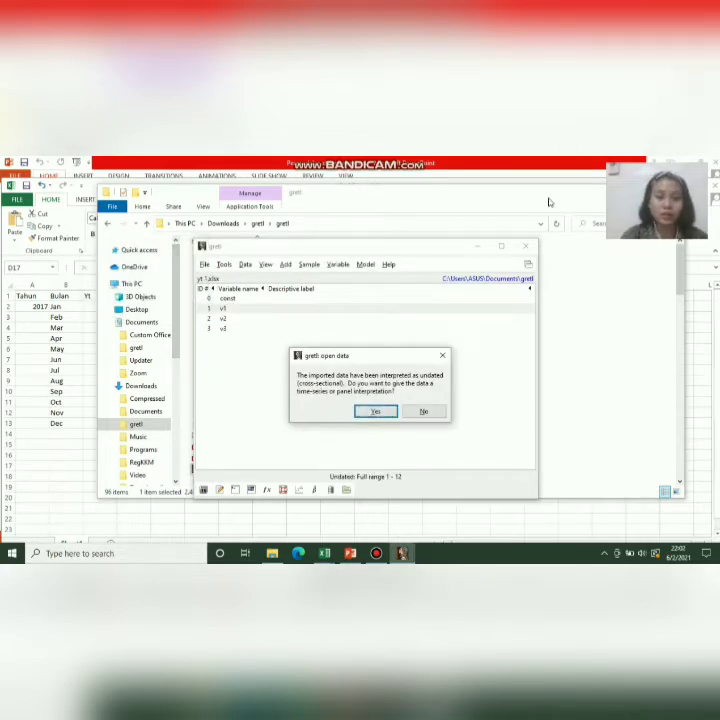
Step: Close the File Explorer window and give the imported data a time-series structure with monthly frequency
drag(550, 201, 450, 200)
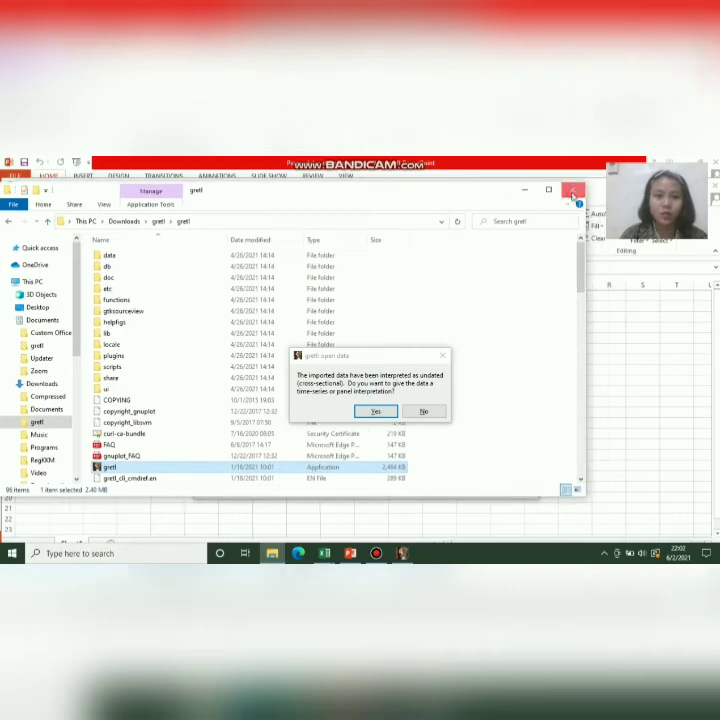
click(573, 189)
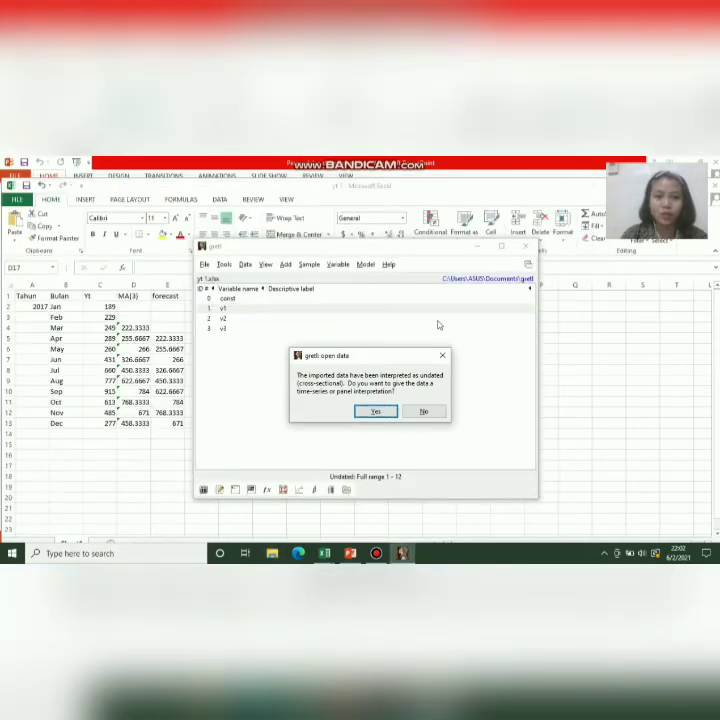
click(379, 412)
click(358, 424)
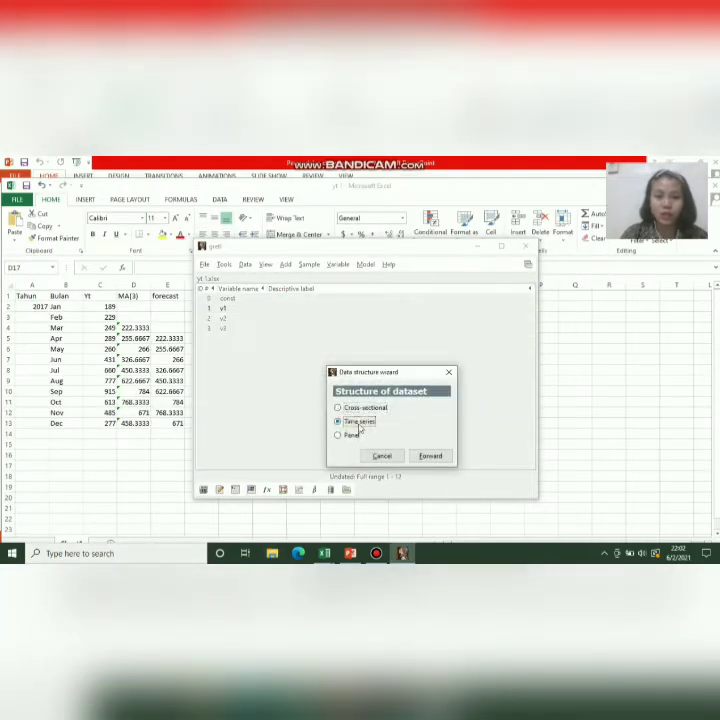
click(430, 456)
click(354, 434)
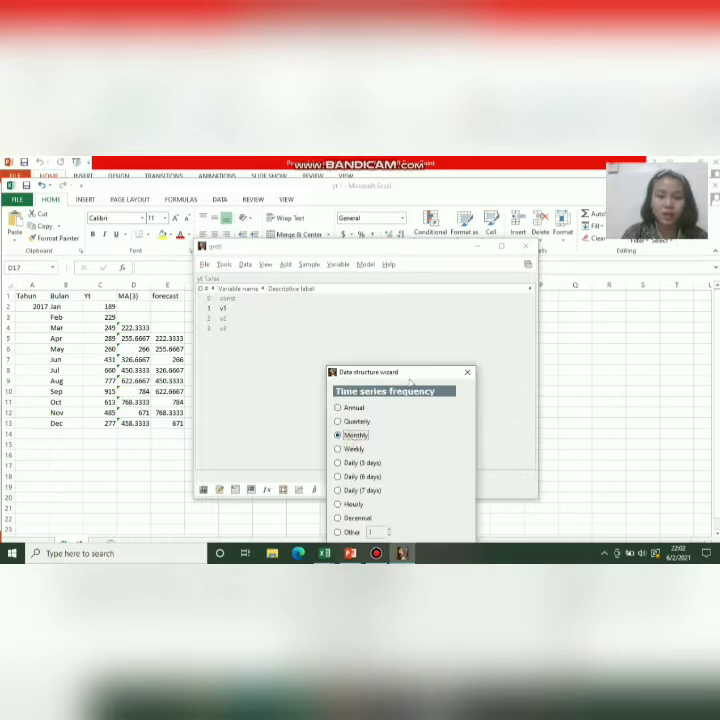
drag(411, 373, 427, 300)
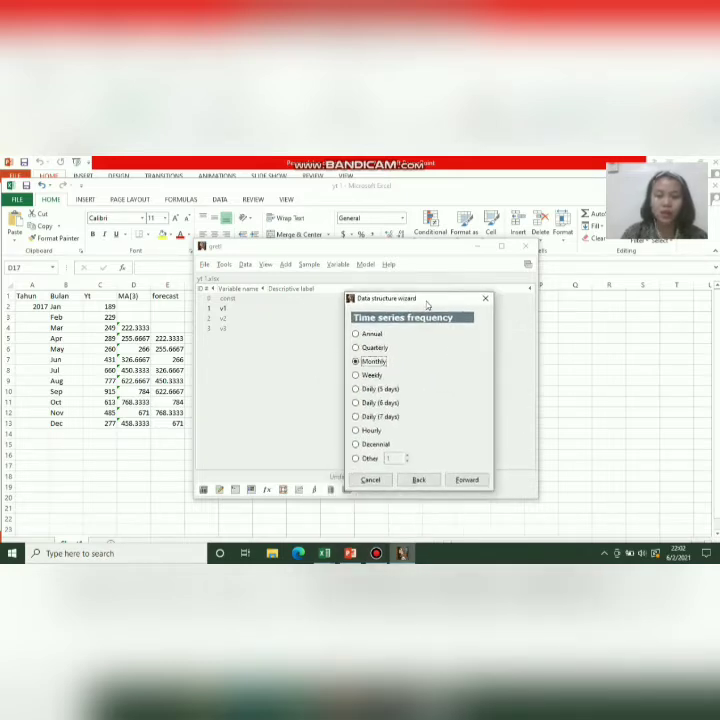
click(468, 479)
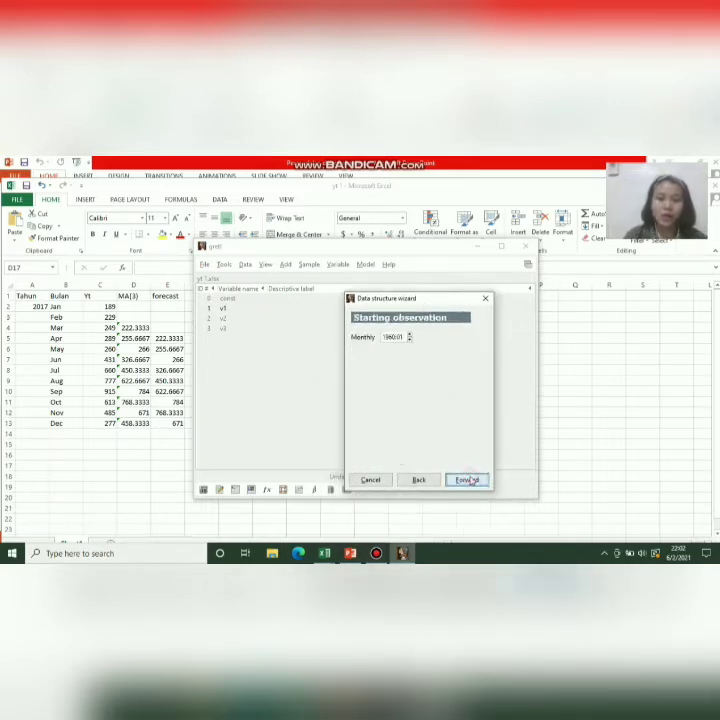
Step: Set the starting observation of the monthly series to 2017:01 and apply the dataset structure
click(394, 338)
key(BackSpace)
key(BackSpace)
key(BackSpace)
key(BackSpace)
key(BackSpace)
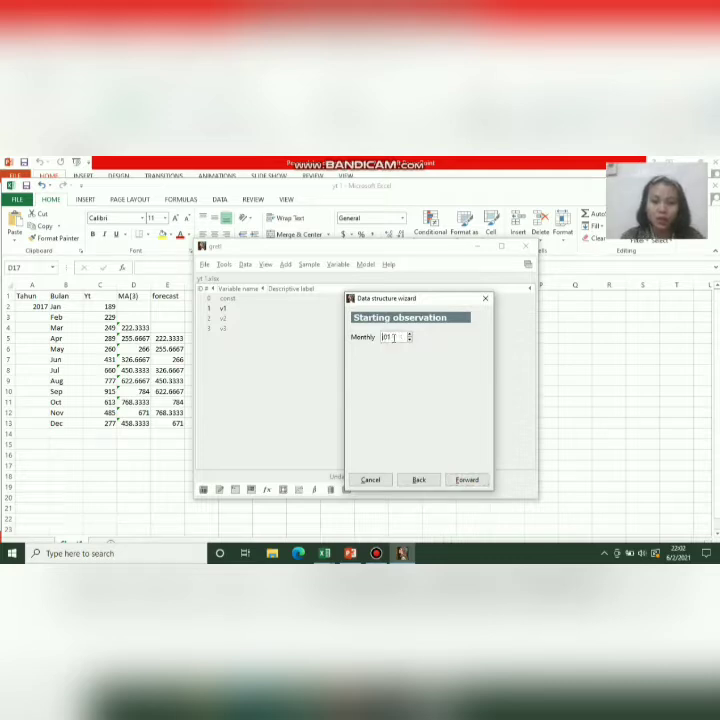
text(2017:)
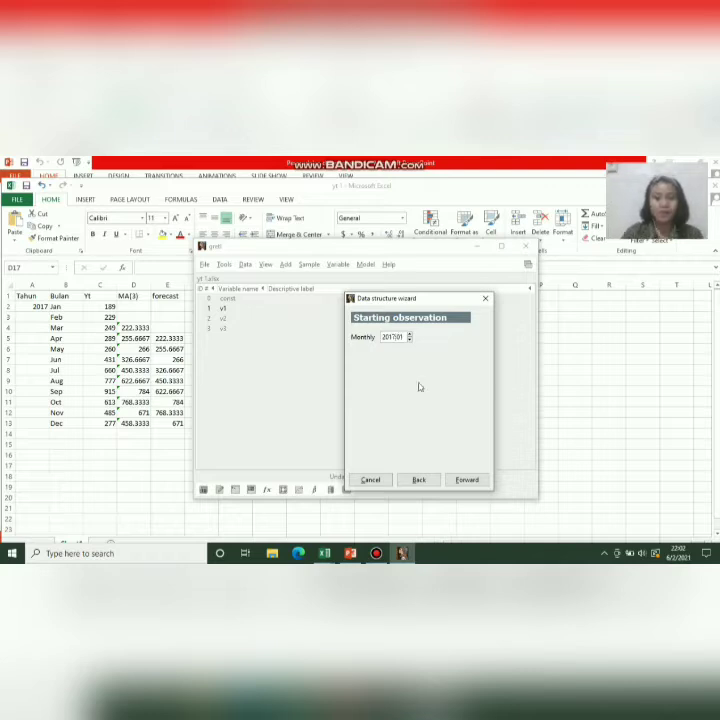
click(463, 484)
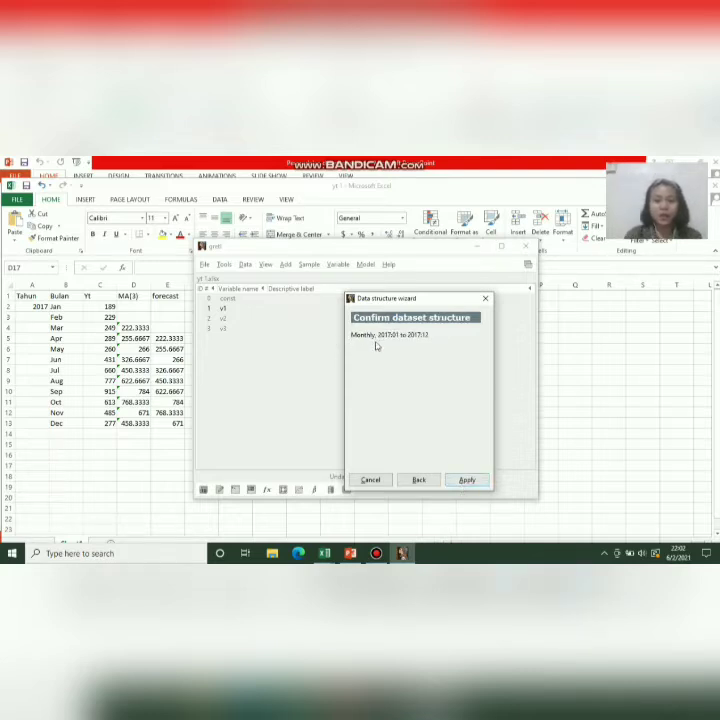
click(460, 483)
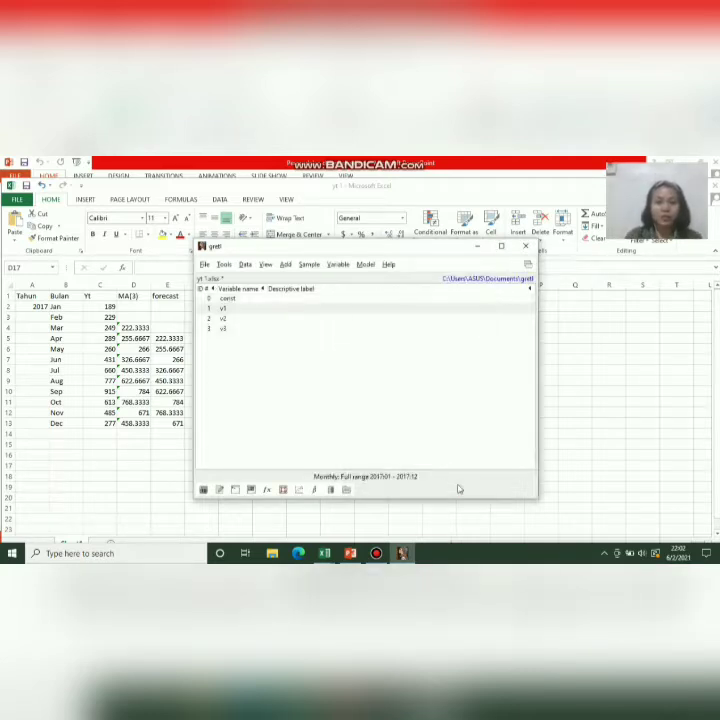
Step: Display the monthly values of variable v1 to review them, and close the values window
click(257, 311)
double_click(257, 311)
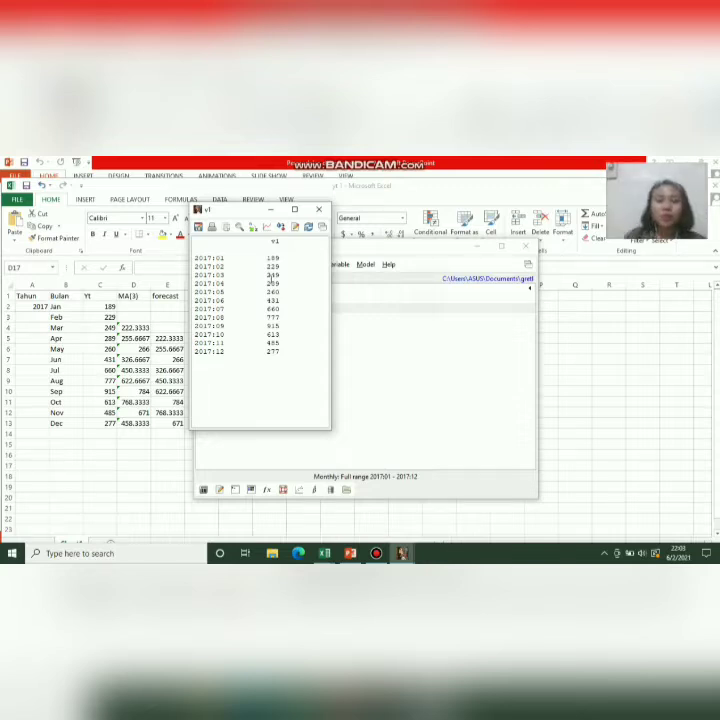
click(316, 211)
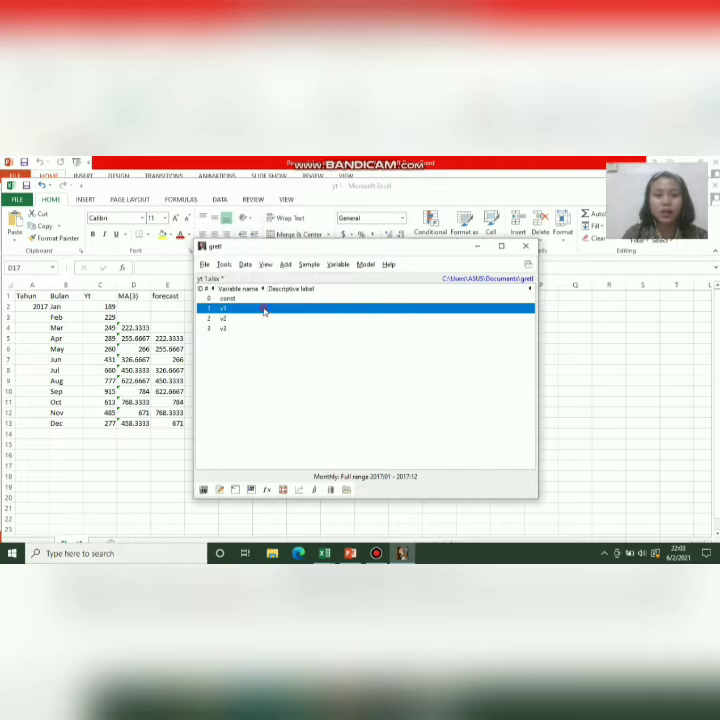
Step: Delete the variables v2 and v3 from the dataset, keeping only v1
click(231, 319)
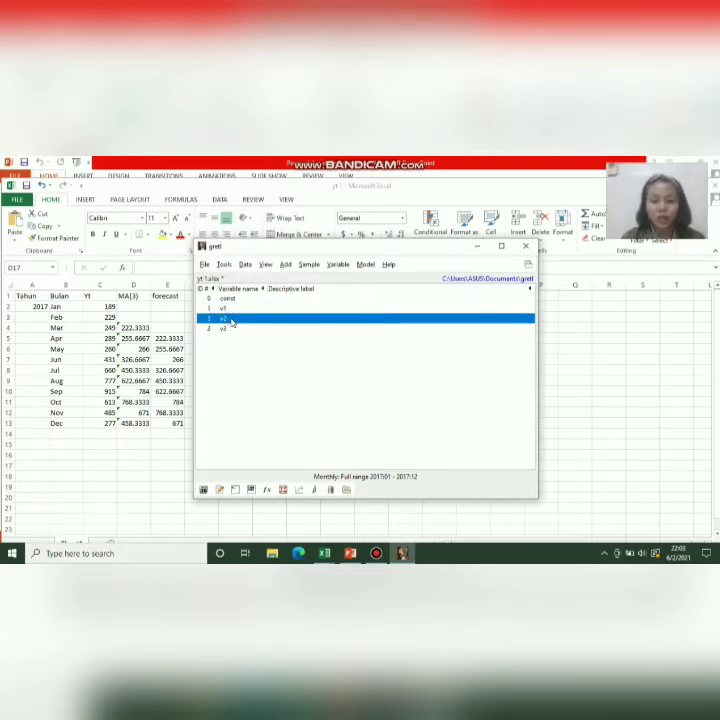
right_click(231, 321)
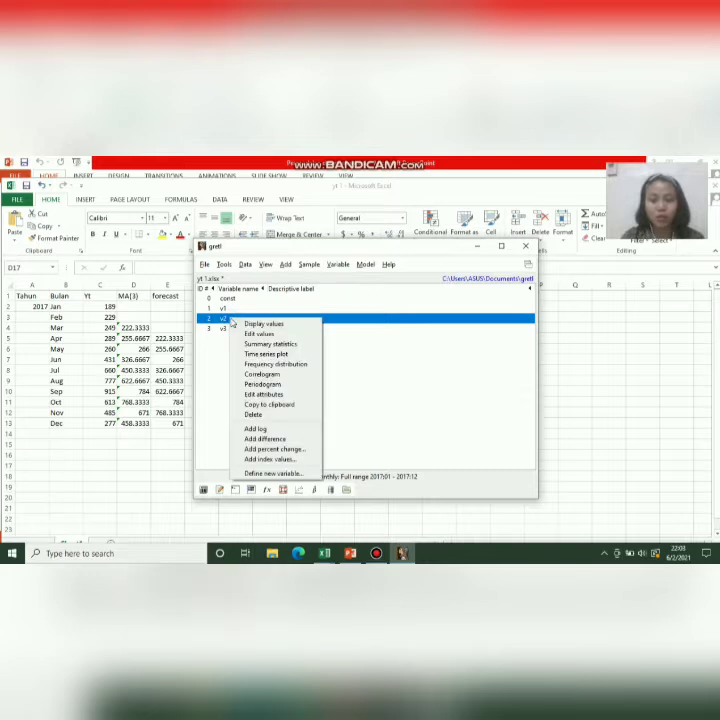
click(250, 415)
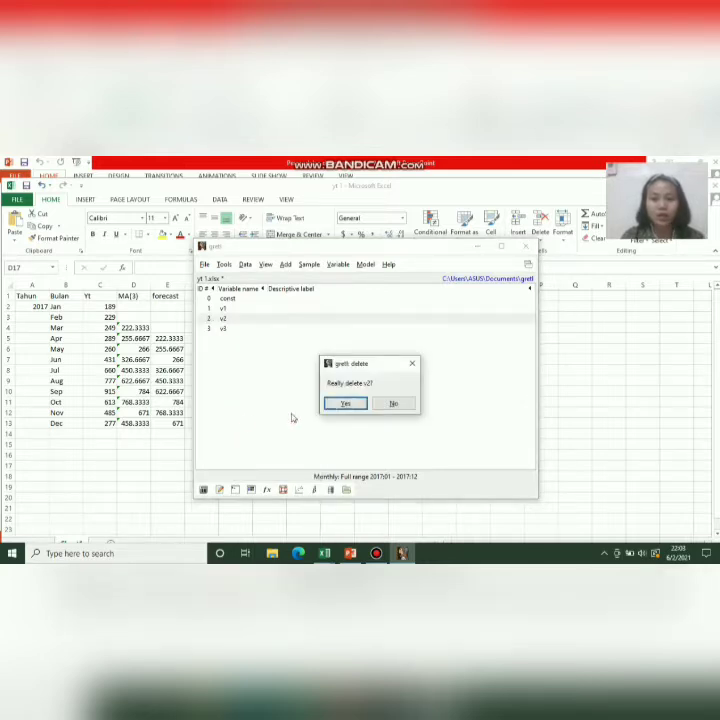
click(356, 405)
click(196, 276)
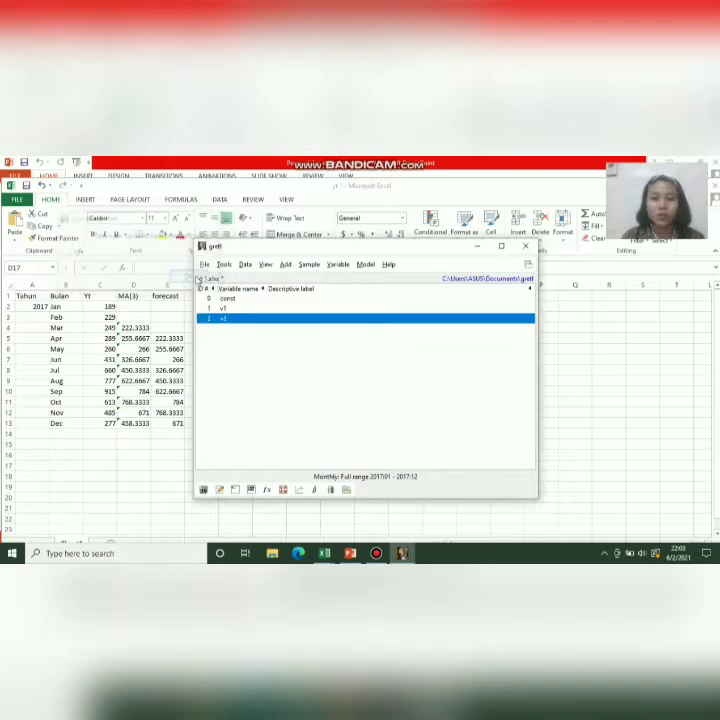
right_click(240, 330)
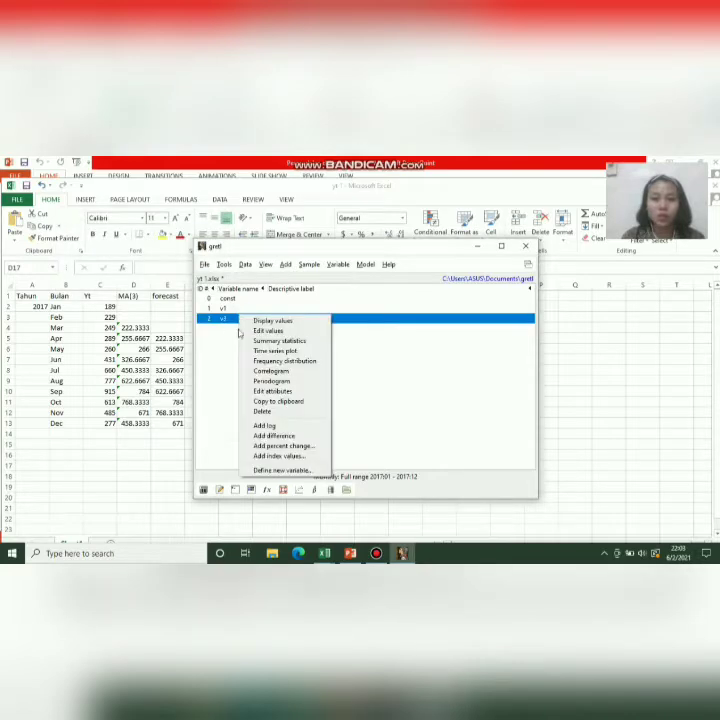
click(253, 413)
click(344, 405)
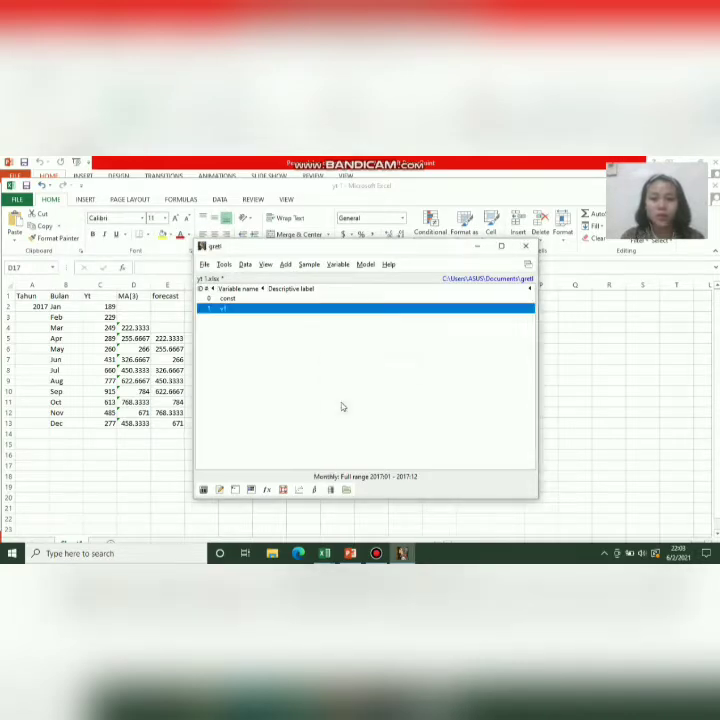
Step: Rename the variable v1 as yt in its attributes
right_click(270, 314)
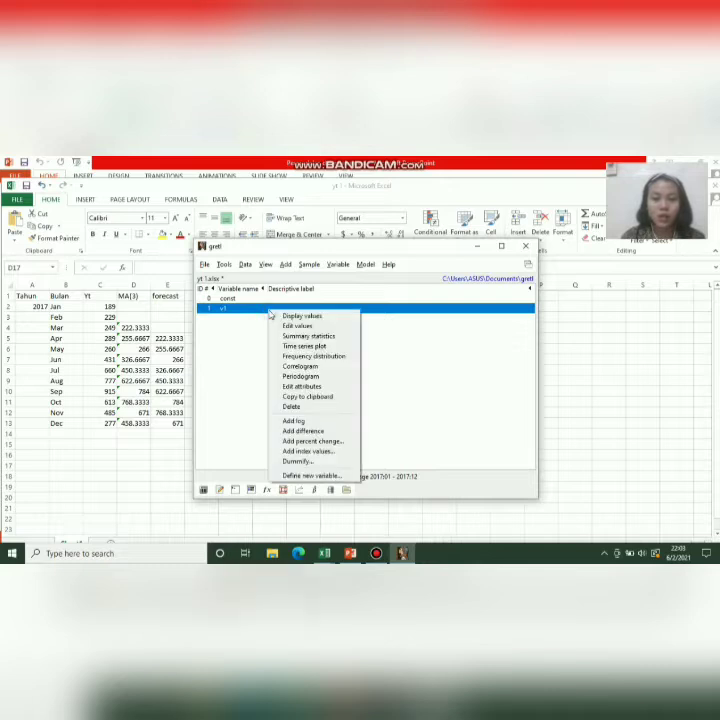
click(300, 386)
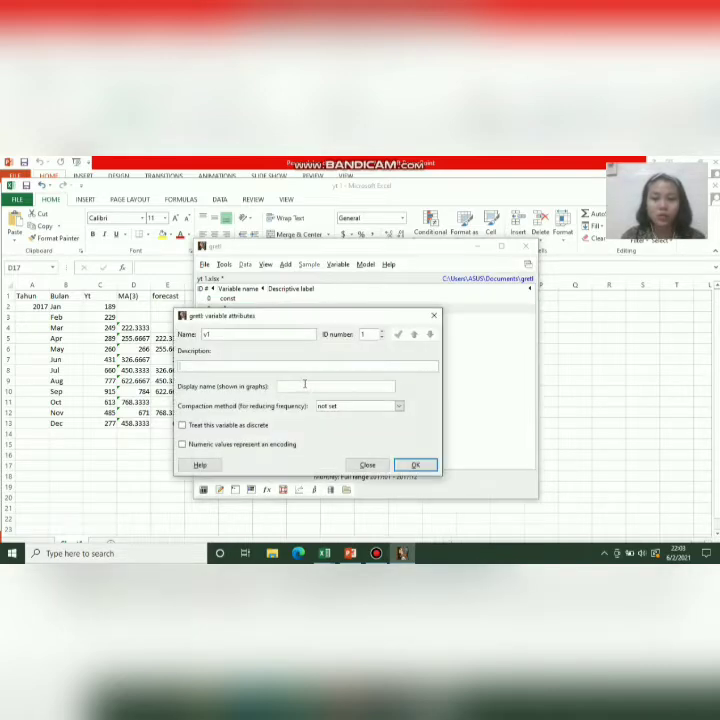
key(BackSpace)
key(BackSpace)
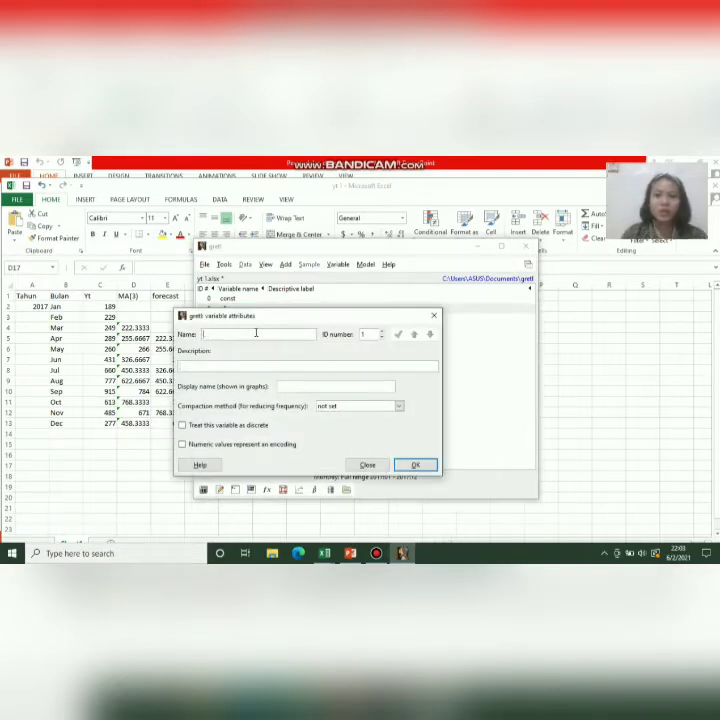
text(yt)
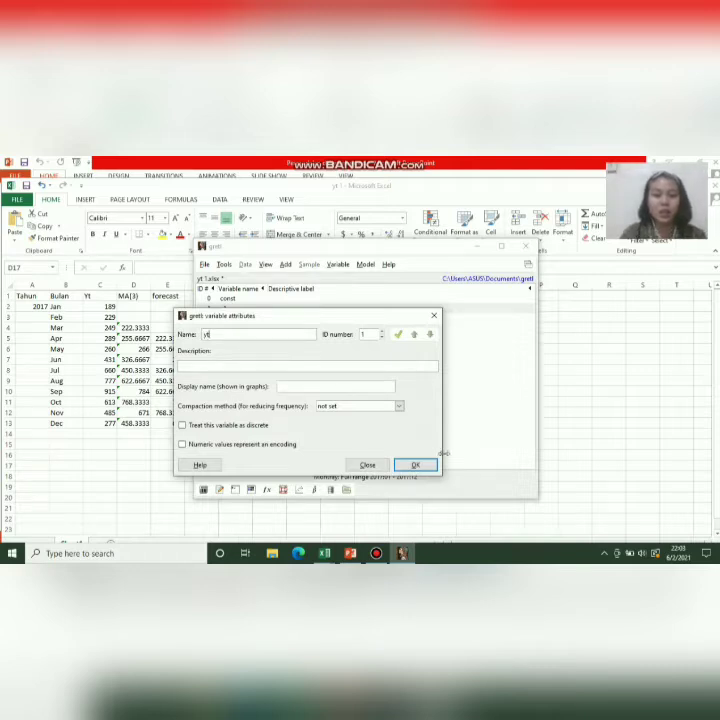
click(415, 466)
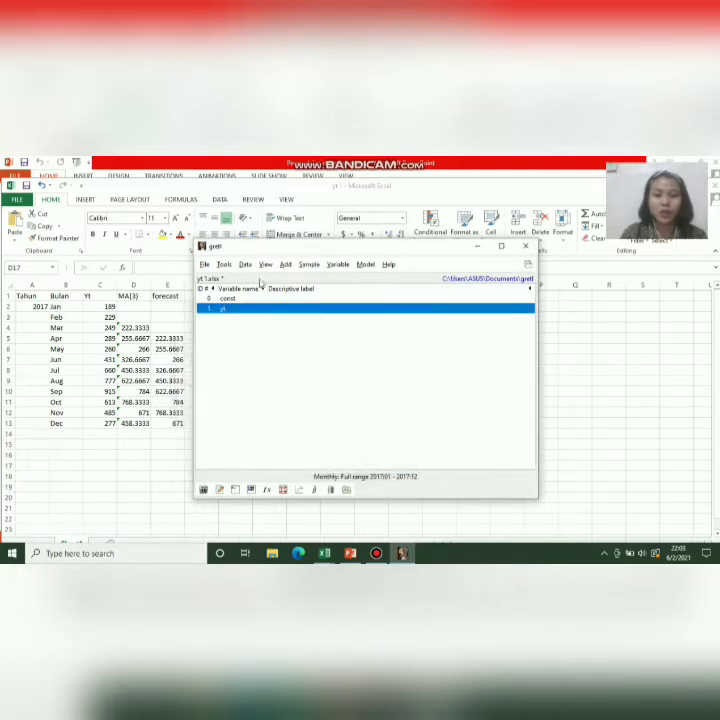
Step: Set up a centered simple moving average filter on yt, graphing the residual series and saving the smoothed and cyclical components as ma_yt and mc_yt
click(338, 265)
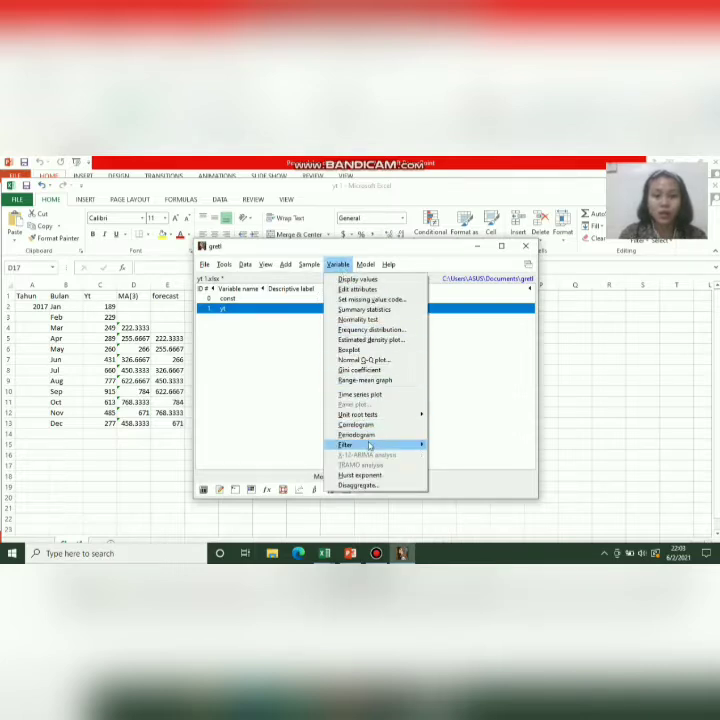
mouse_move(371, 447)
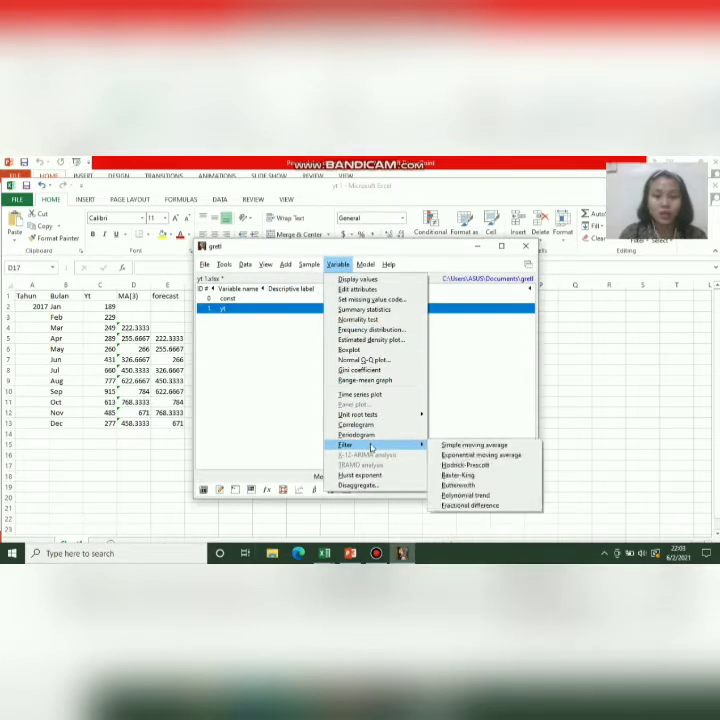
click(443, 446)
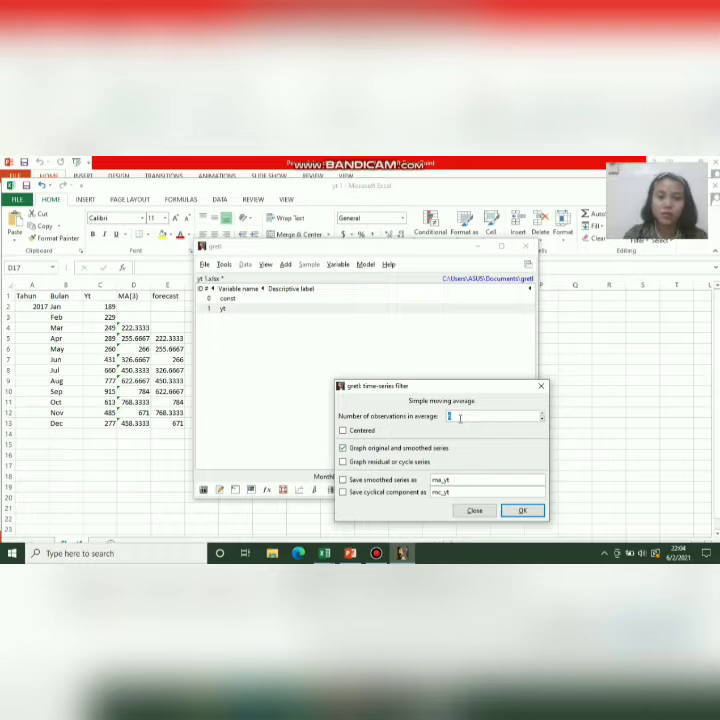
click(344, 431)
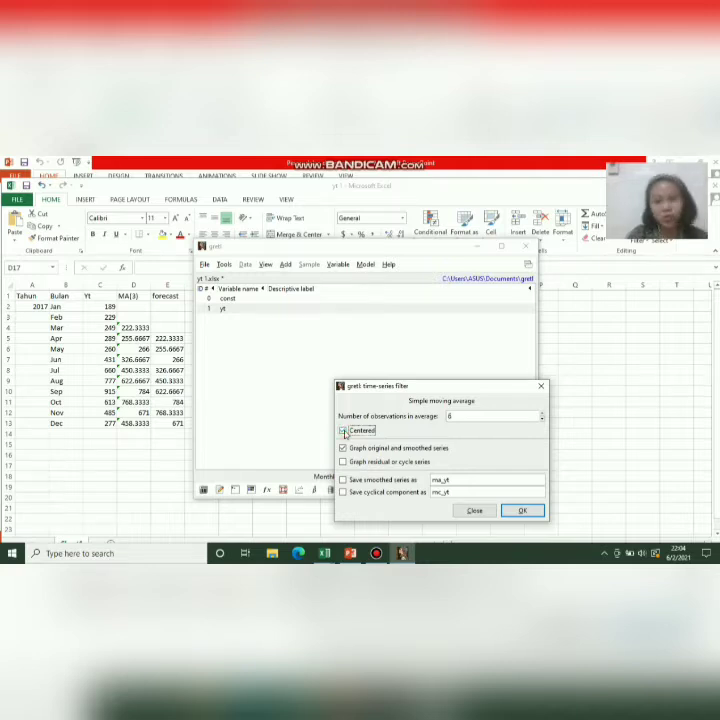
click(343, 431)
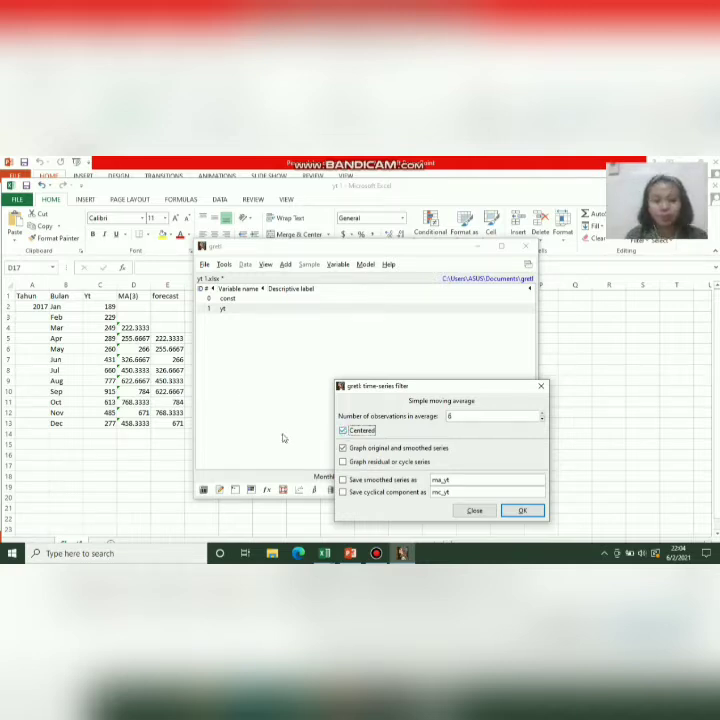
click(344, 463)
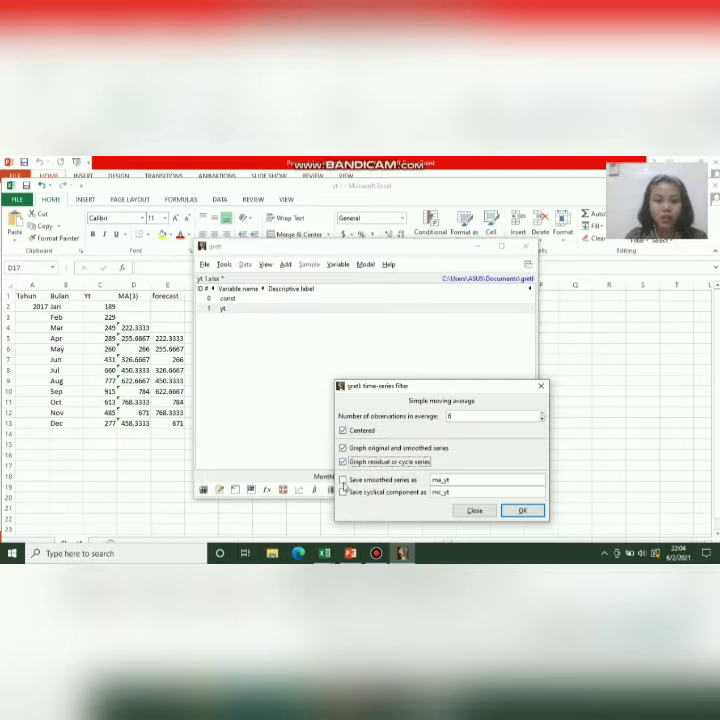
click(343, 480)
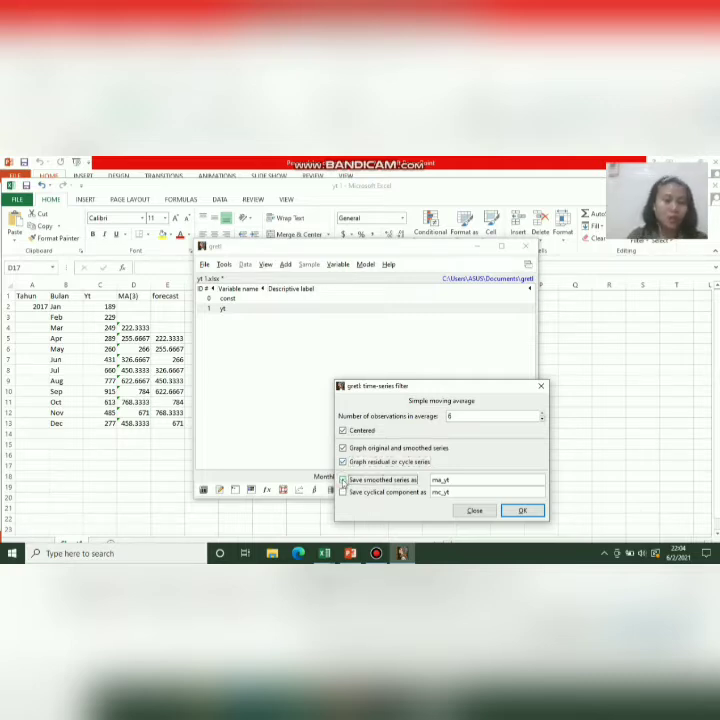
click(343, 480)
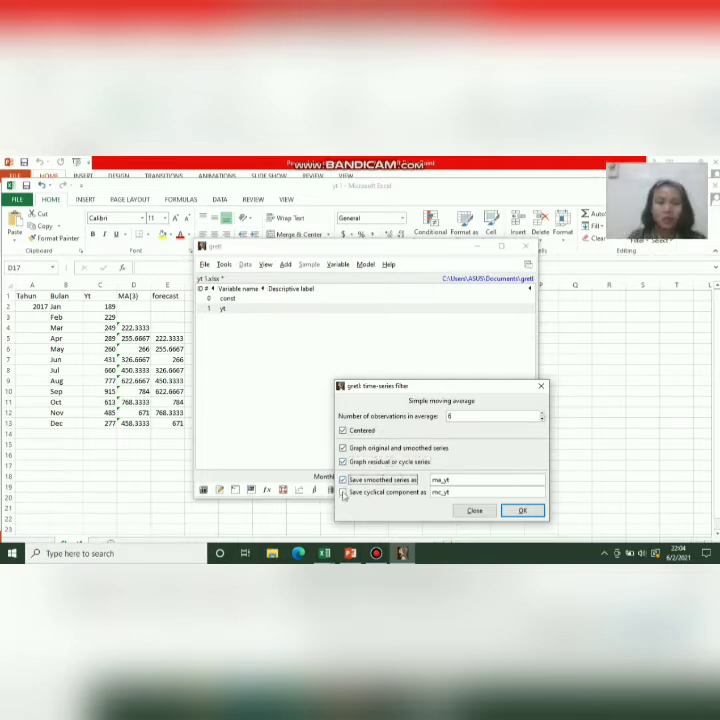
click(343, 493)
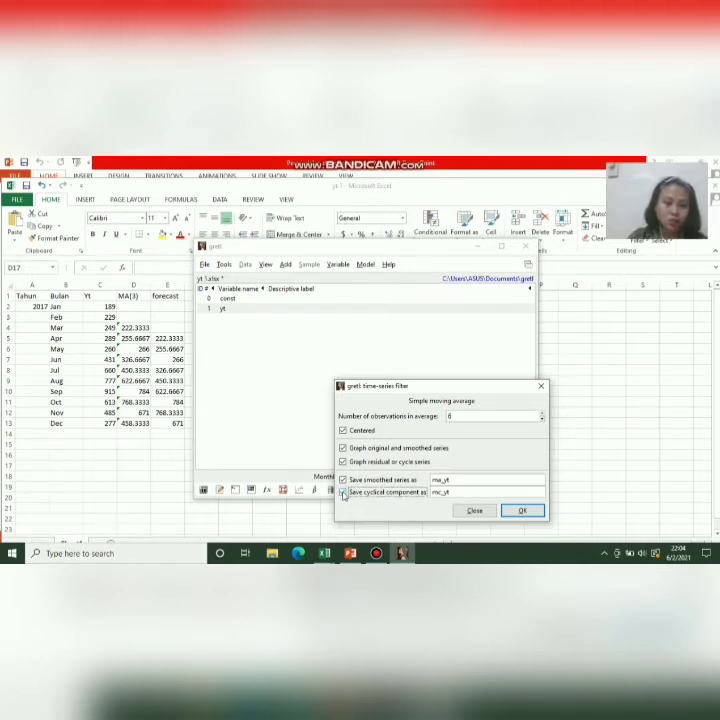
Step: Set the number of observations in the average to 3 and run the filter
click(478, 414)
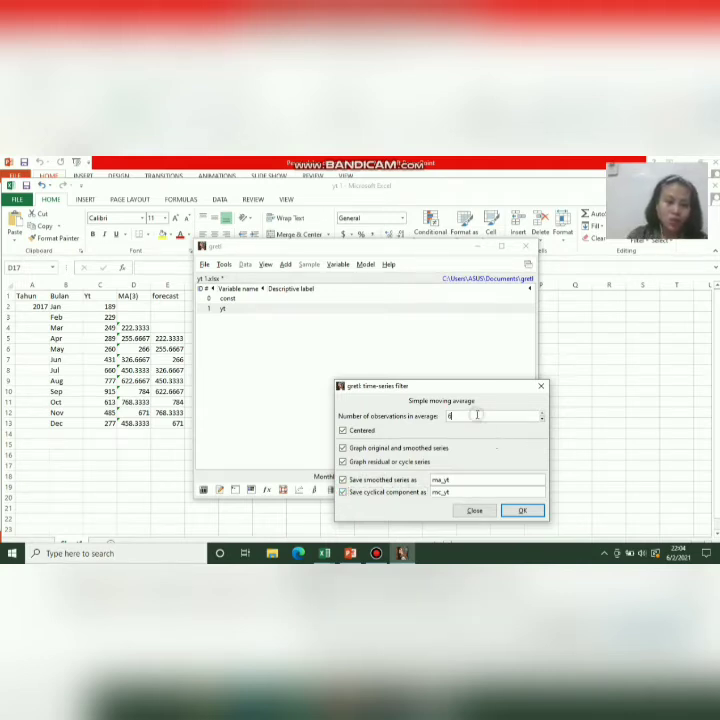
text(3)
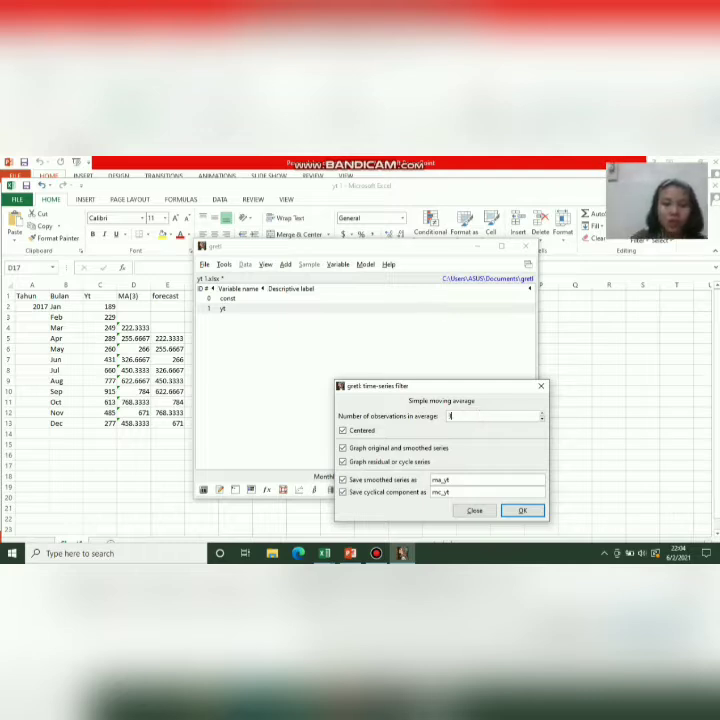
click(521, 512)
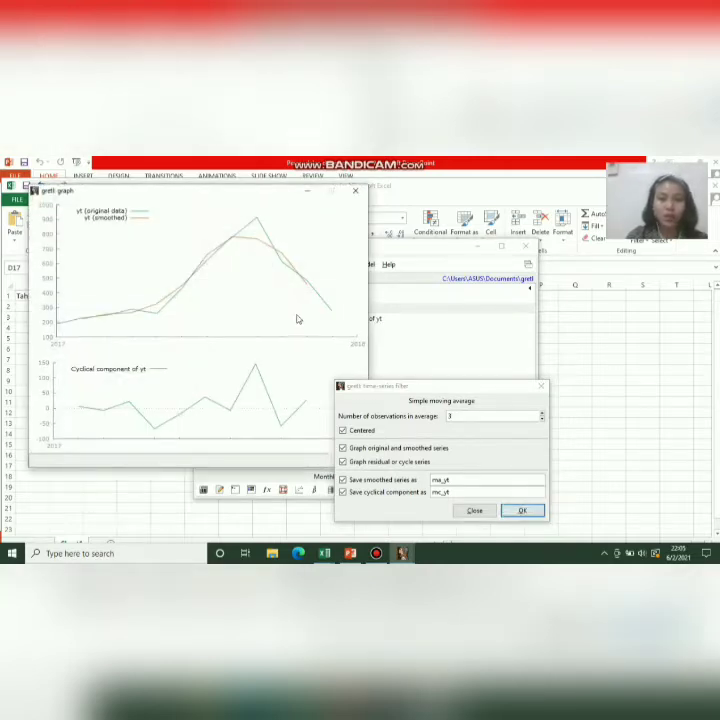
Step: Minimize the gretl main and graph windows and switch to PowerPoint to view the Exponential Smoothing slide
drag(476, 388, 570, 348)
click(479, 246)
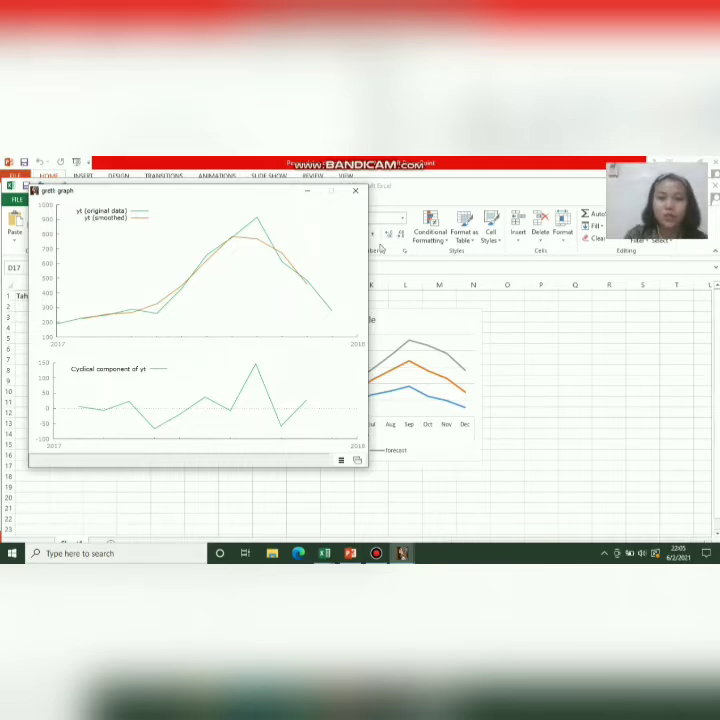
click(301, 196)
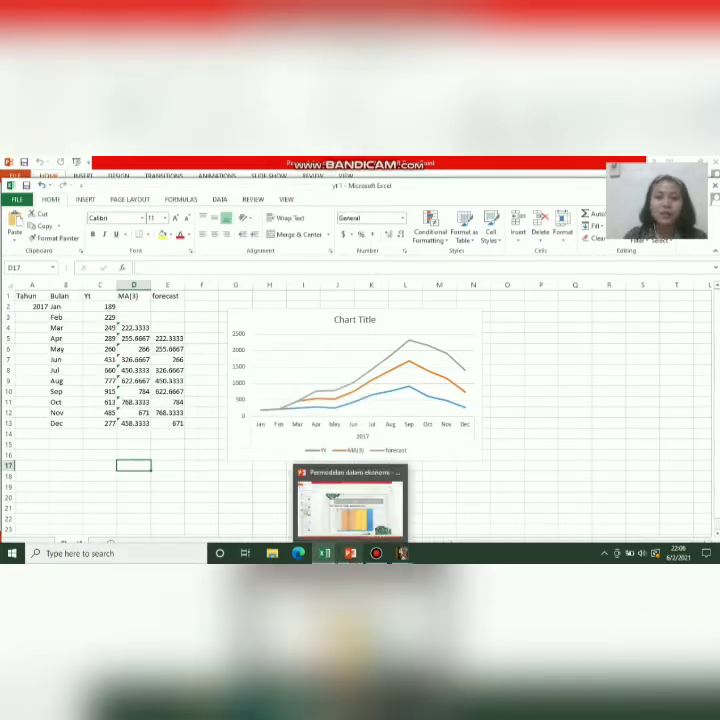
click(350, 553)
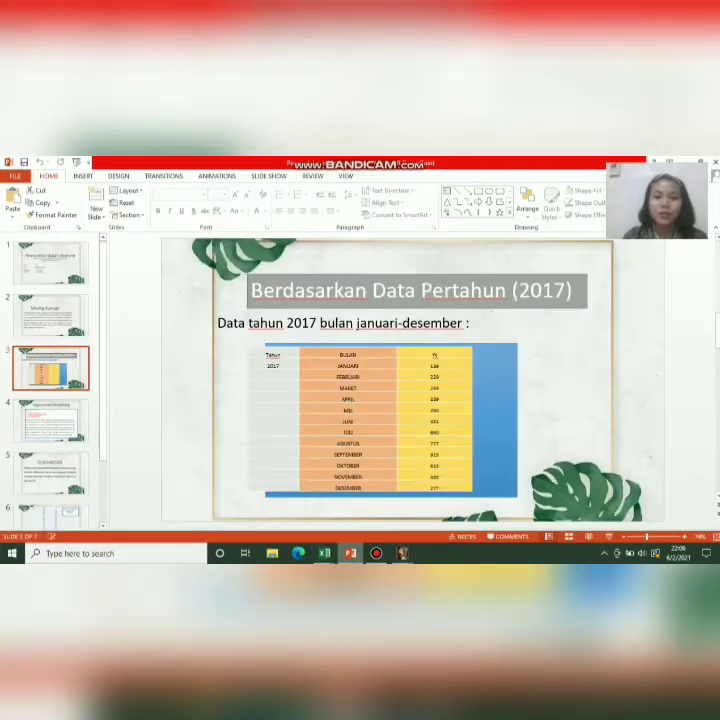
click(45, 432)
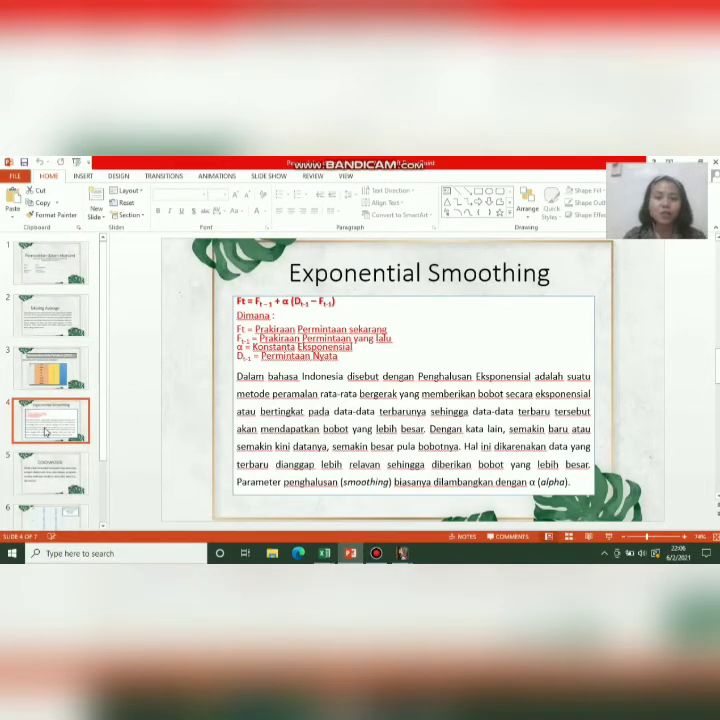
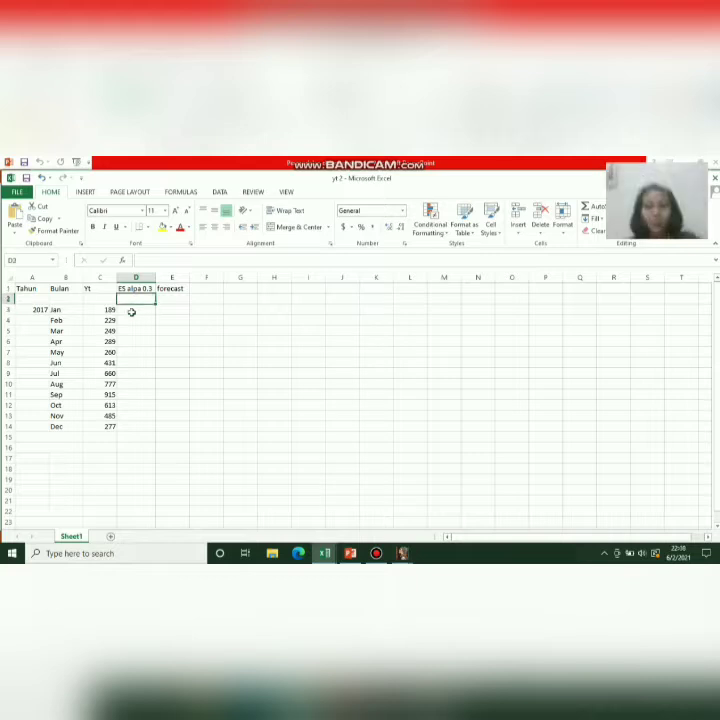
click(139, 300)
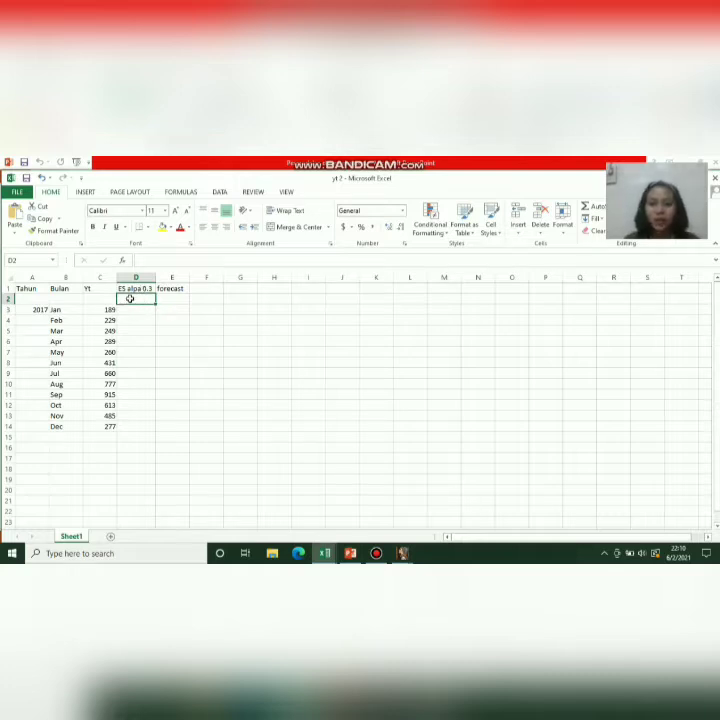
text(=)
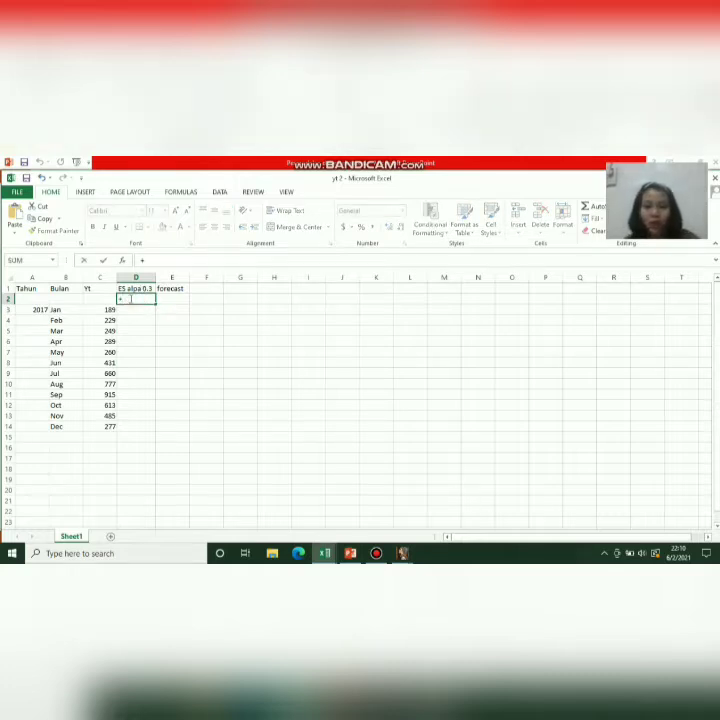
text(a)
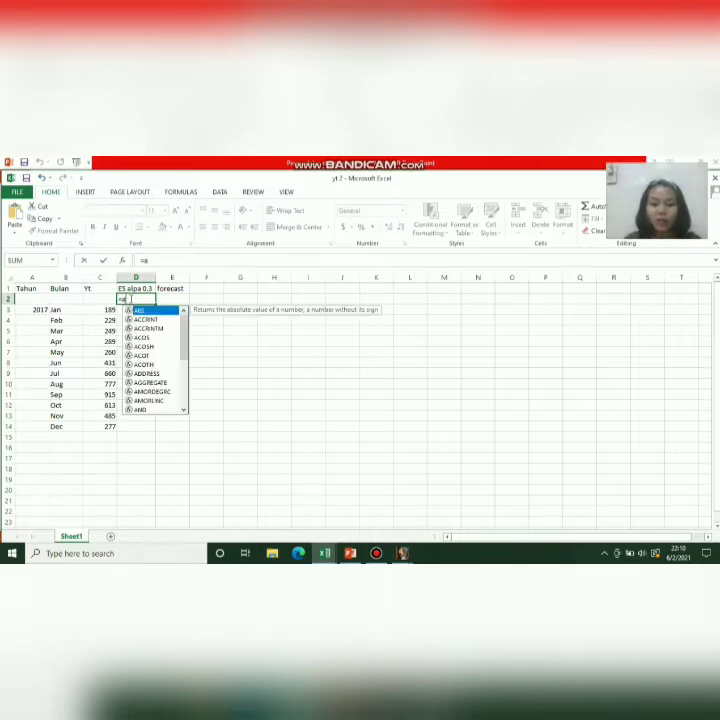
text(verage)
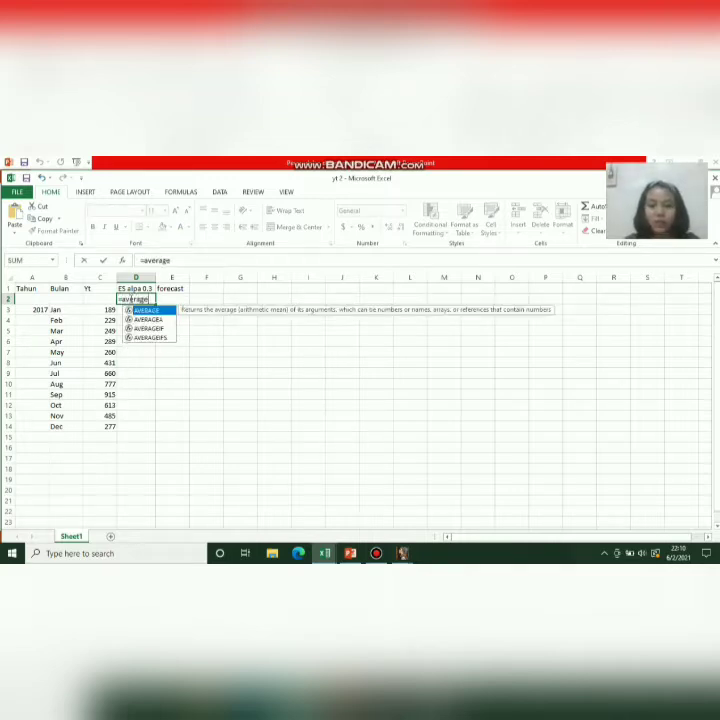
text(()
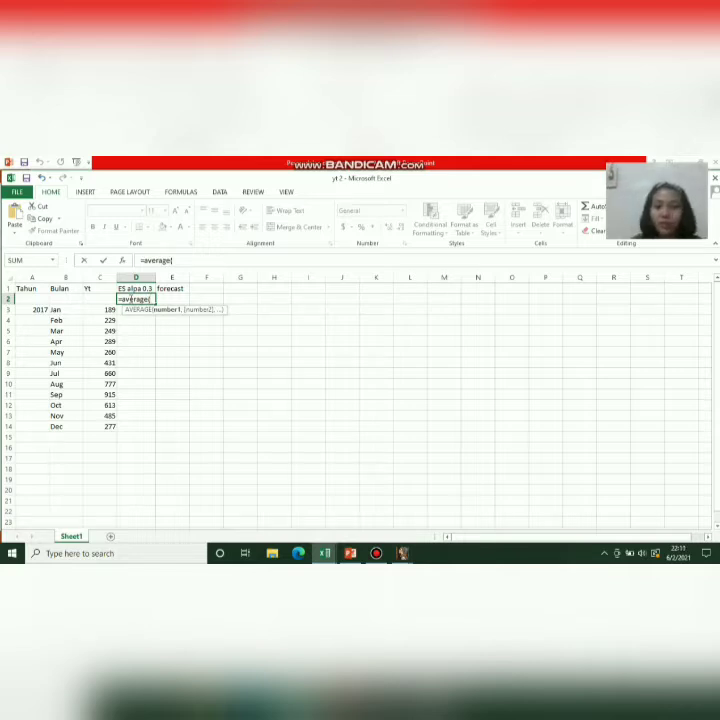
click(96, 309)
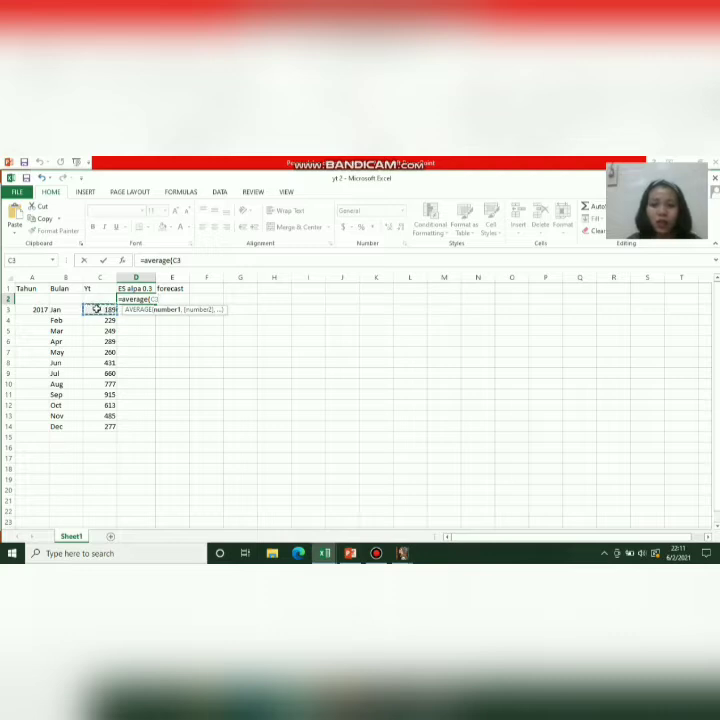
drag(96, 309, 95, 330)
key(Escape)
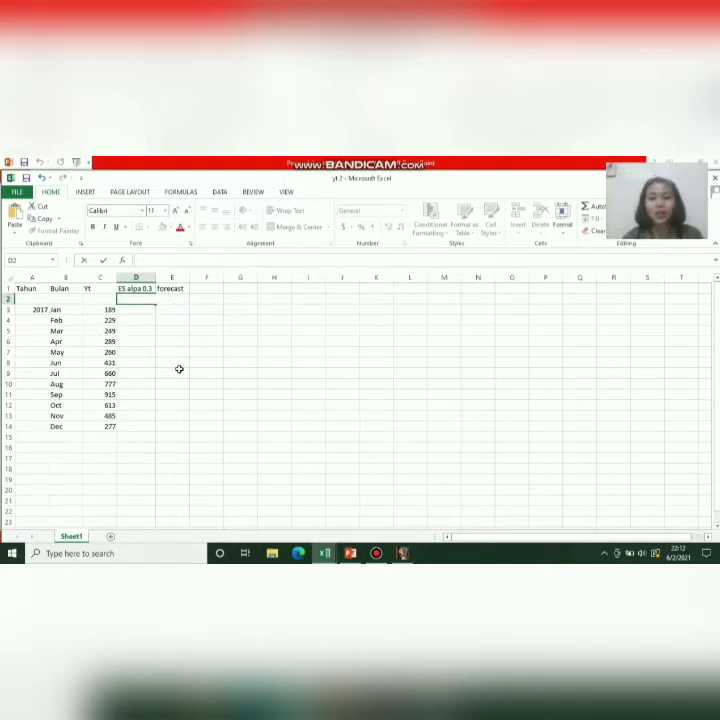
Step: Calculate the initial smoothing value in D2 as the average of the January to May Yt values, C3:C7
click(150, 308)
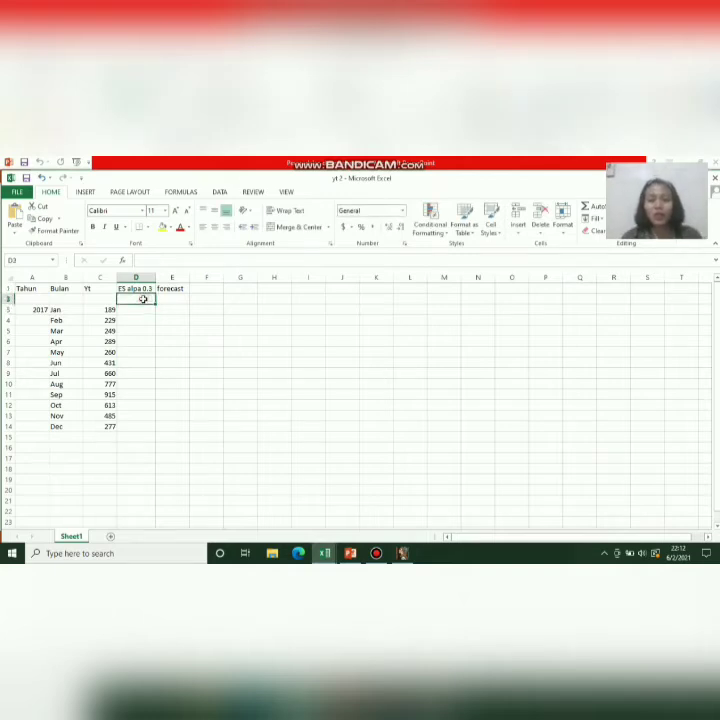
text(=)
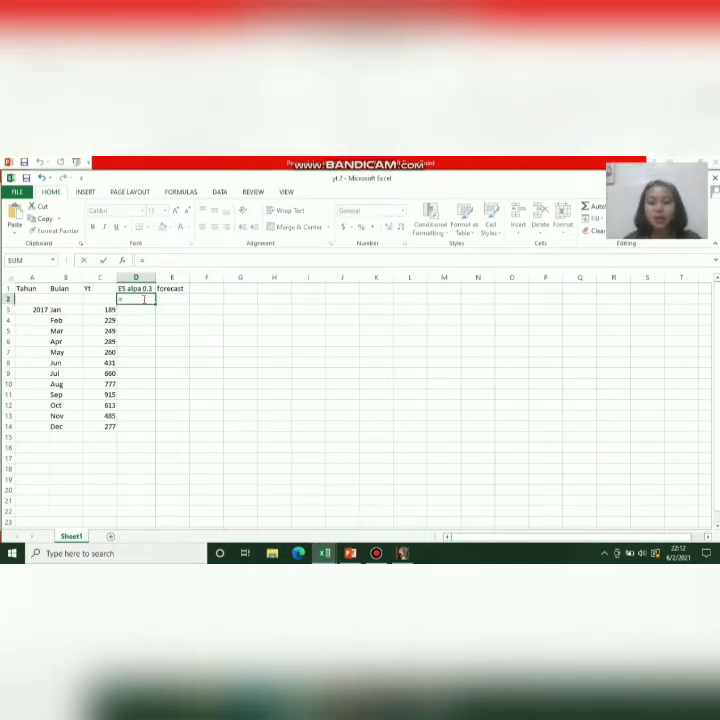
text(average()
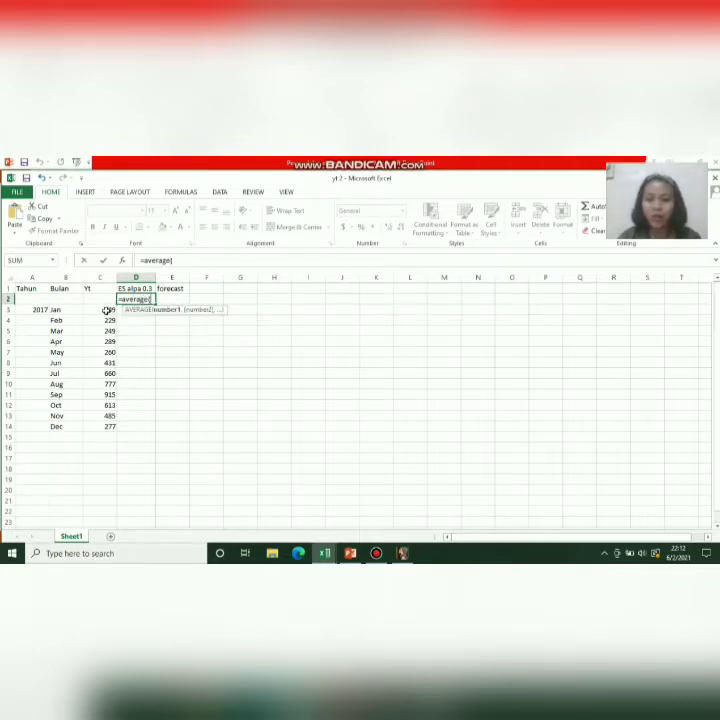
drag(100, 310, 102, 354)
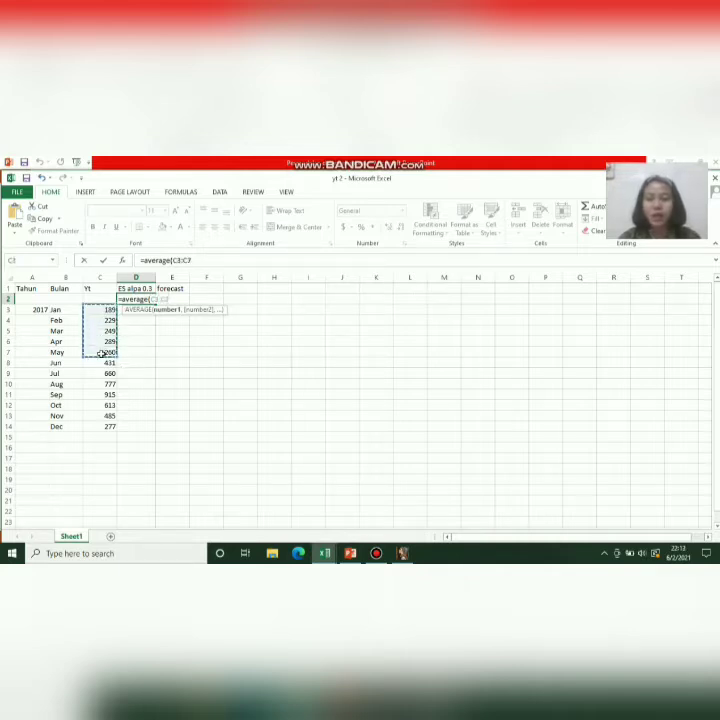
key(Return)
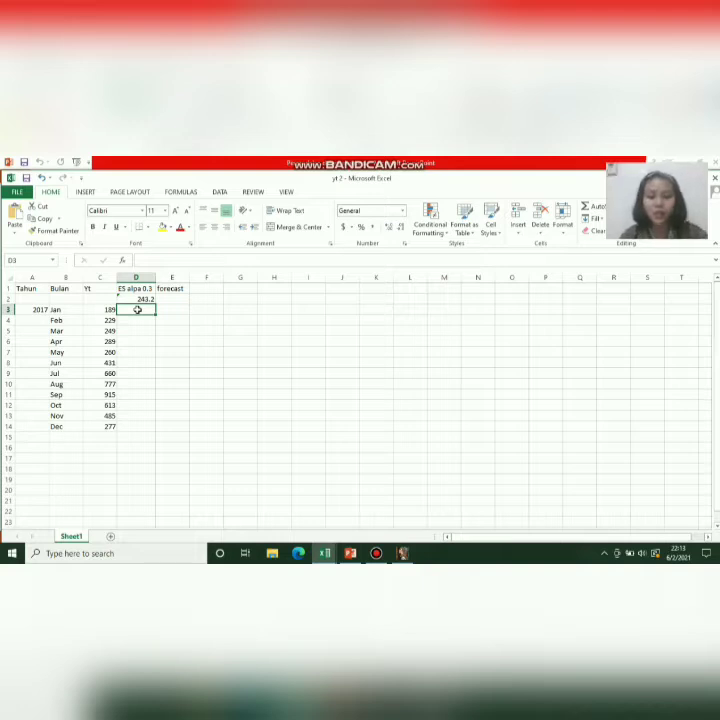
Step: Enter the January exponential smoothing formula =0.3*C3+0.7*D2 in cell D3
text(=)
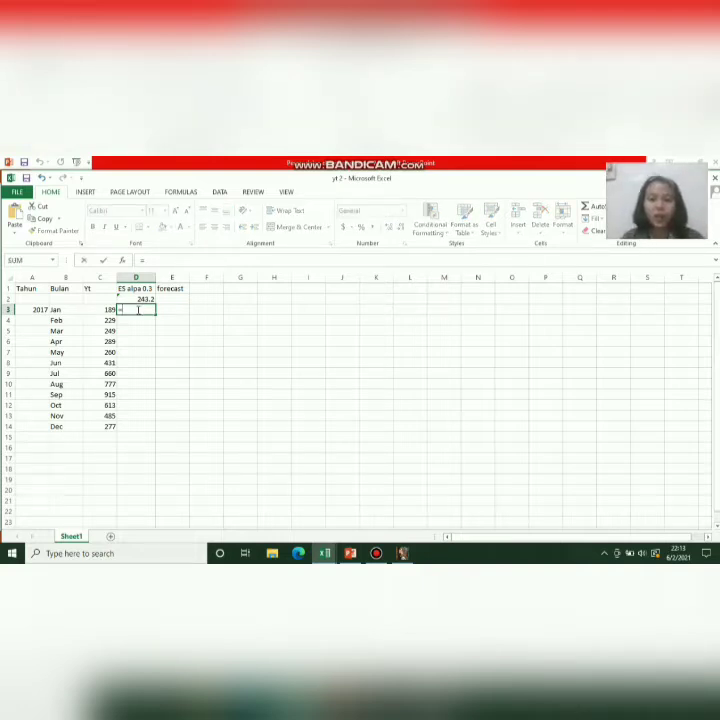
text(0.3)
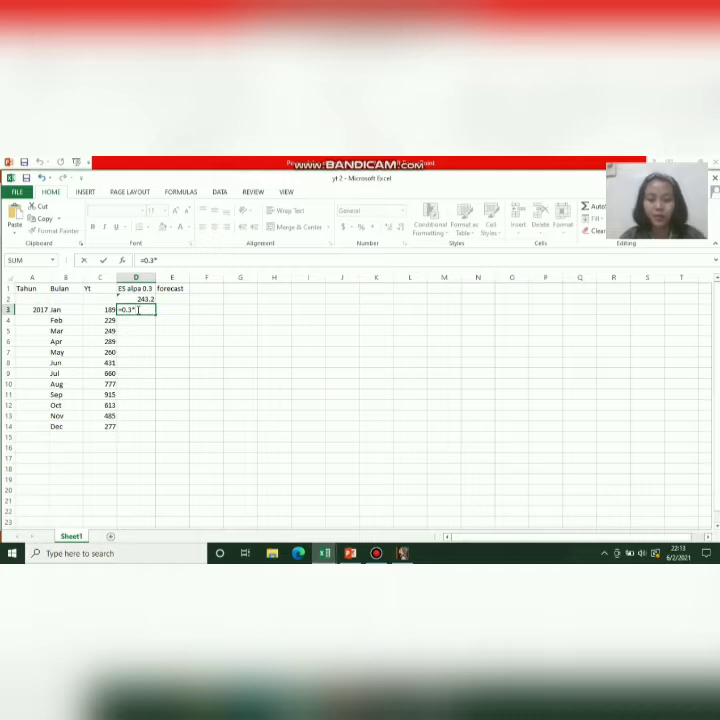
text(*)
click(97, 311)
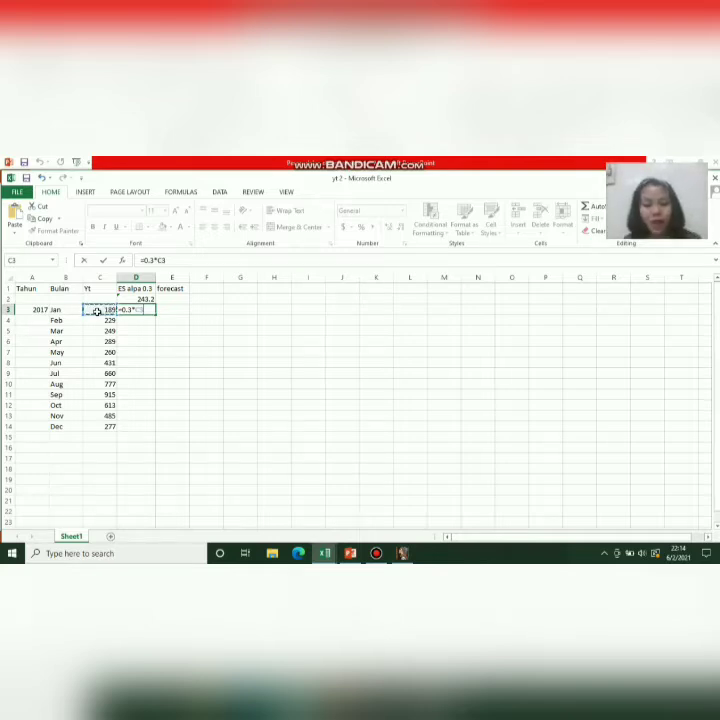
text(+)
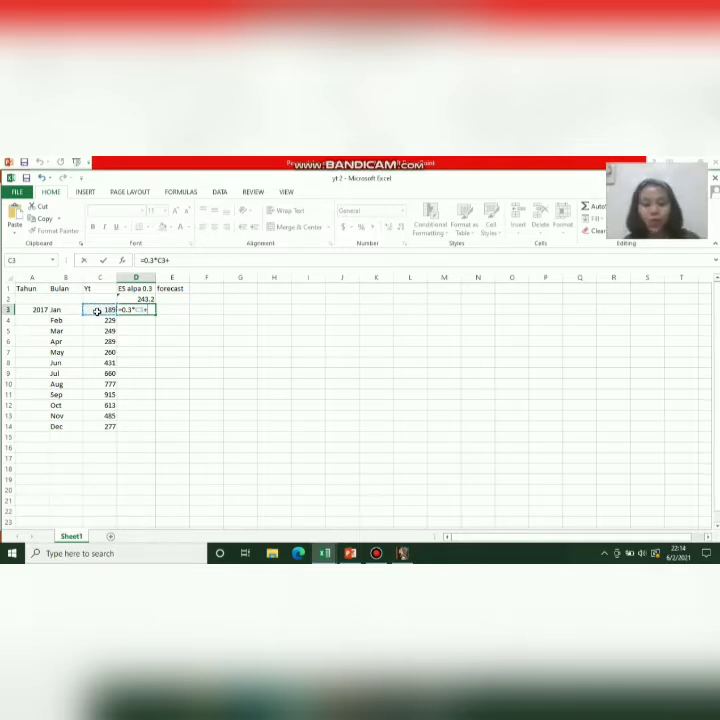
text(0.7)
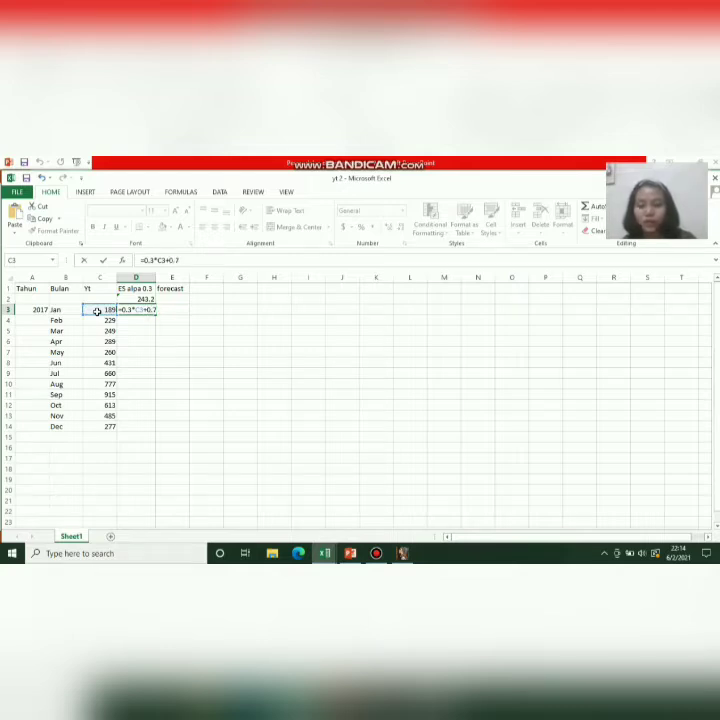
text(*)
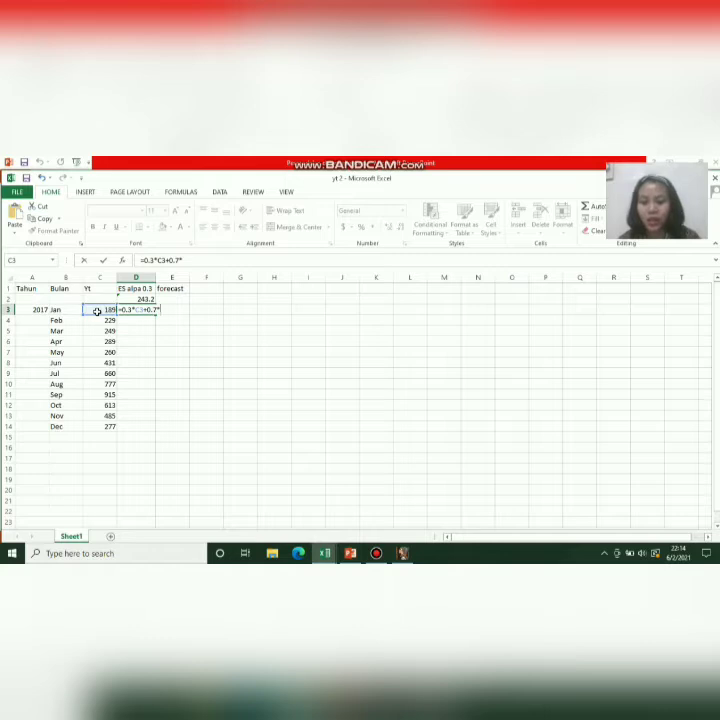
click(135, 298)
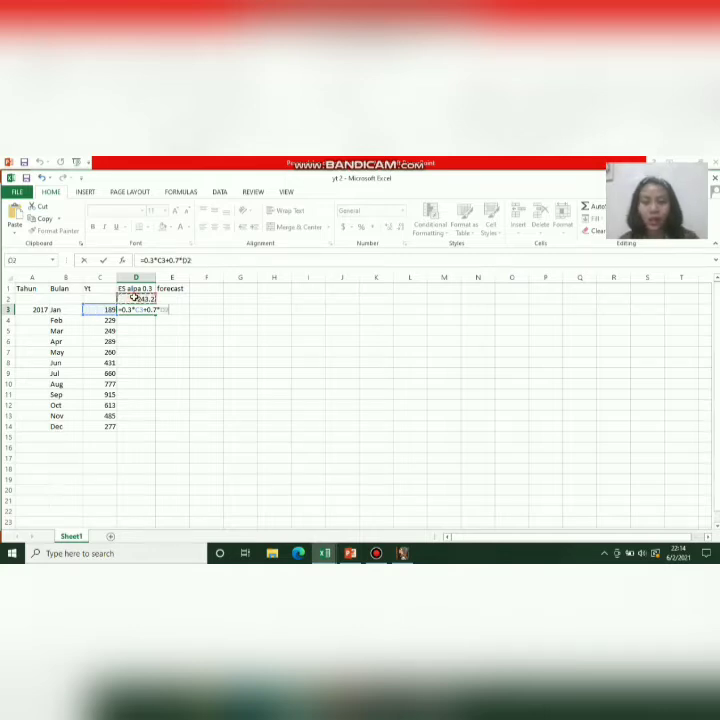
key(Return)
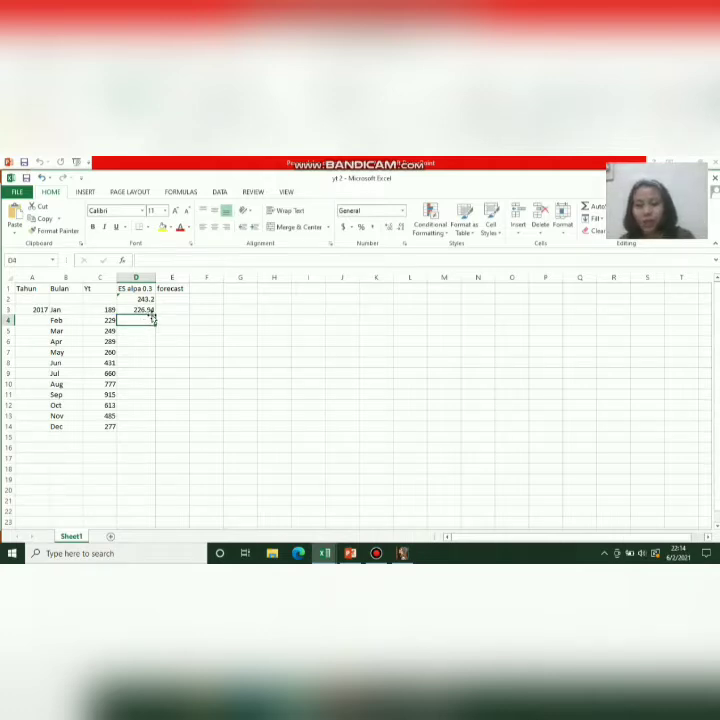
Step: Enter the February exponential smoothing formula =0.3*C4+0.7*D3 in cell D4
text(=)
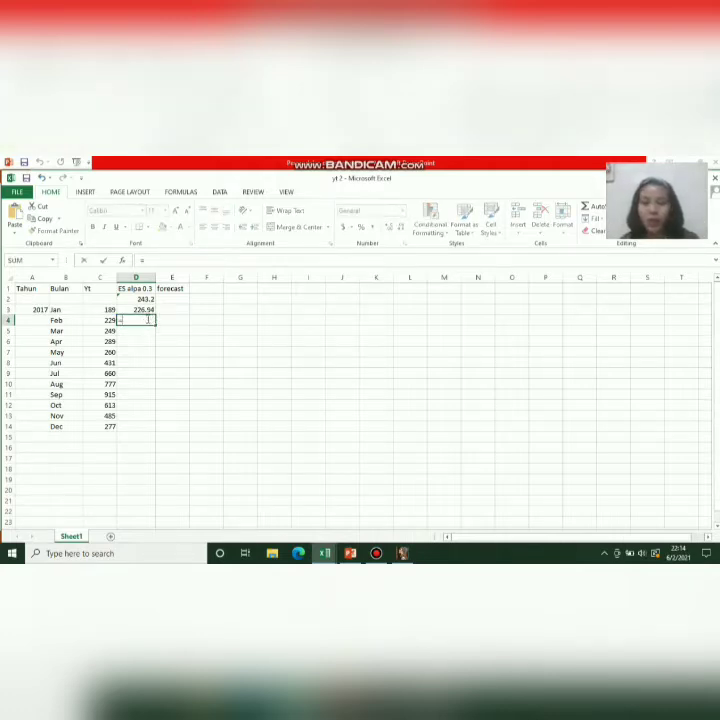
text(0.3*)
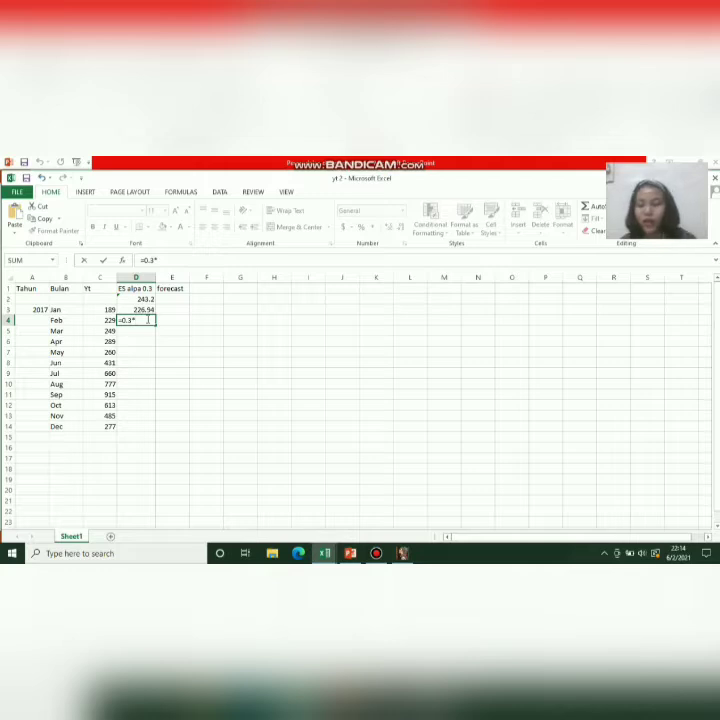
click(109, 320)
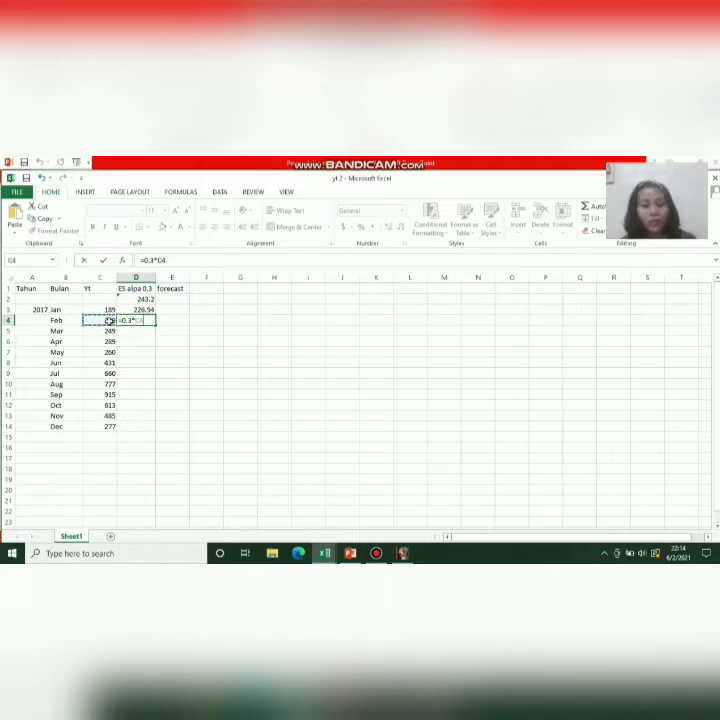
text(+0.7)
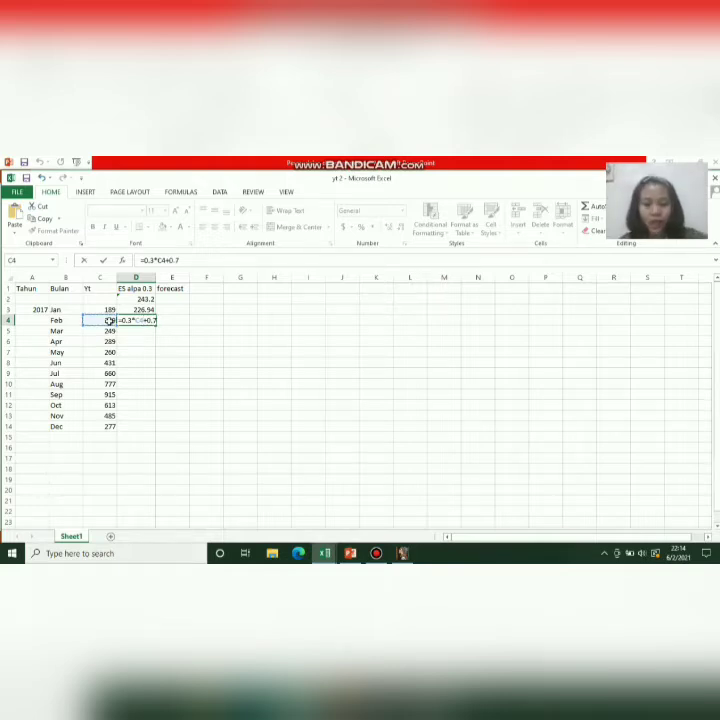
text(*)
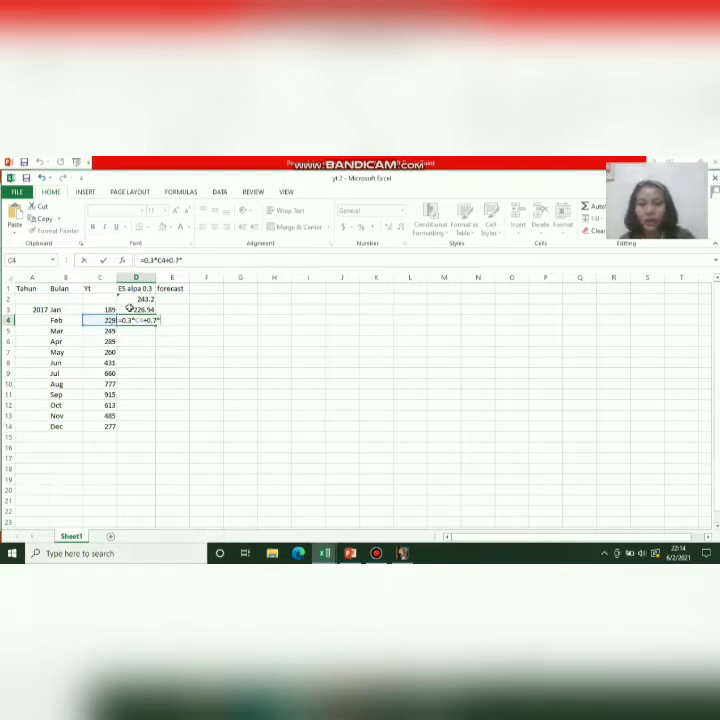
click(135, 311)
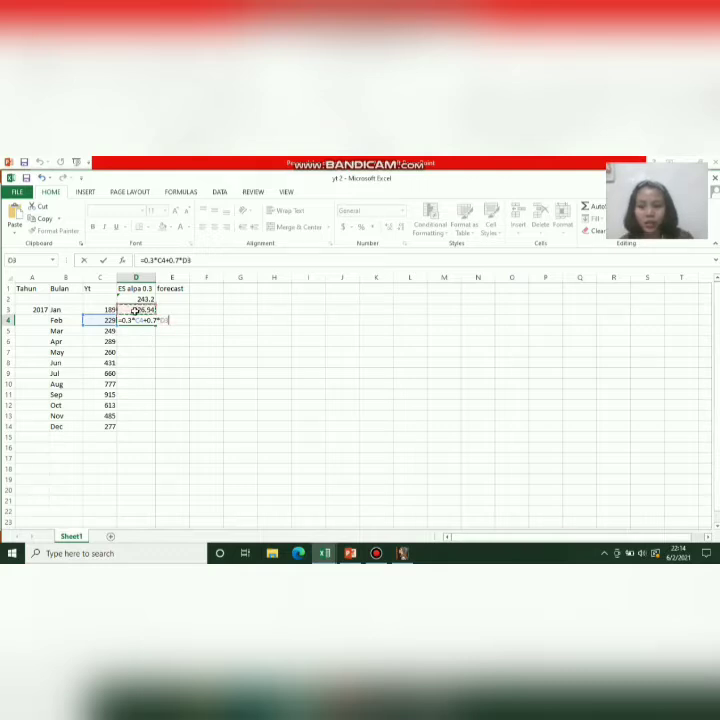
key(Return)
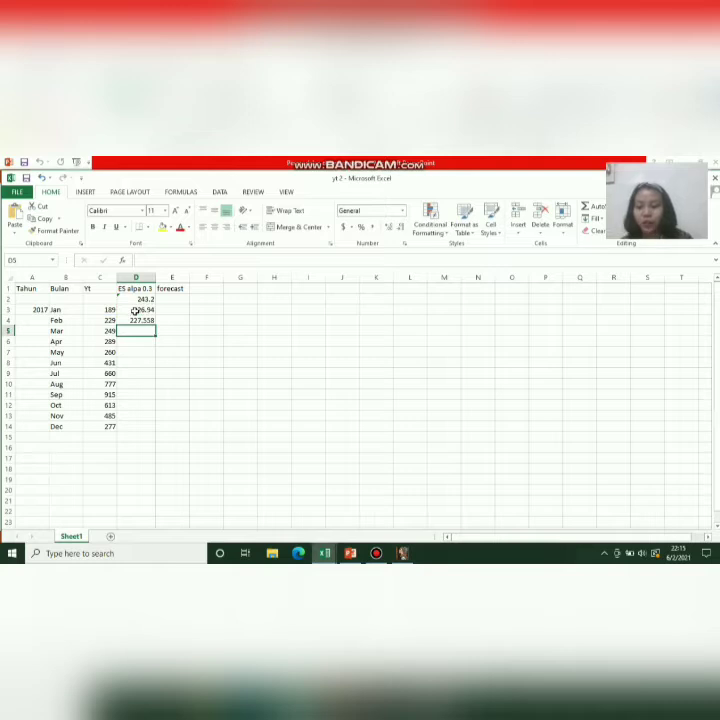
Step: Enter the March exponential smoothing formula =0.3*C5+0.7*D4 in cell D5
text(=)
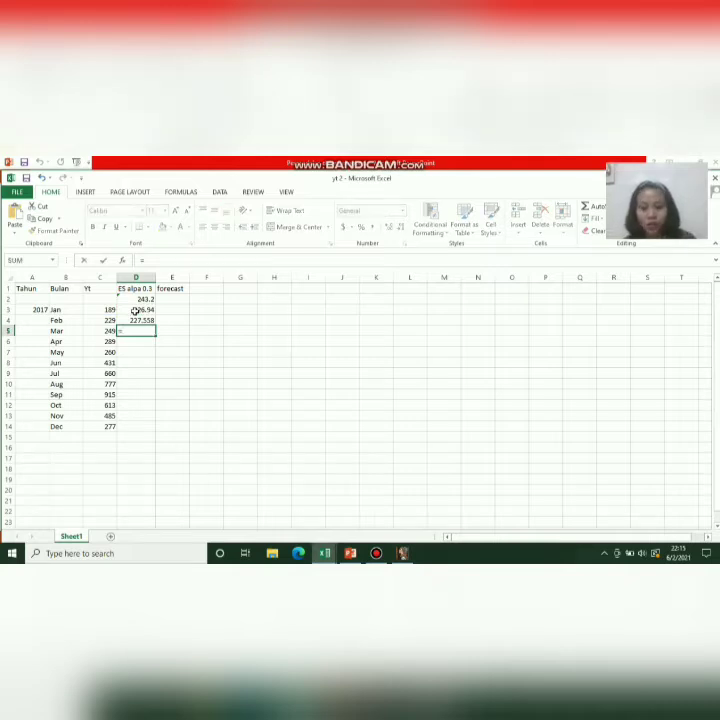
text(0.3)
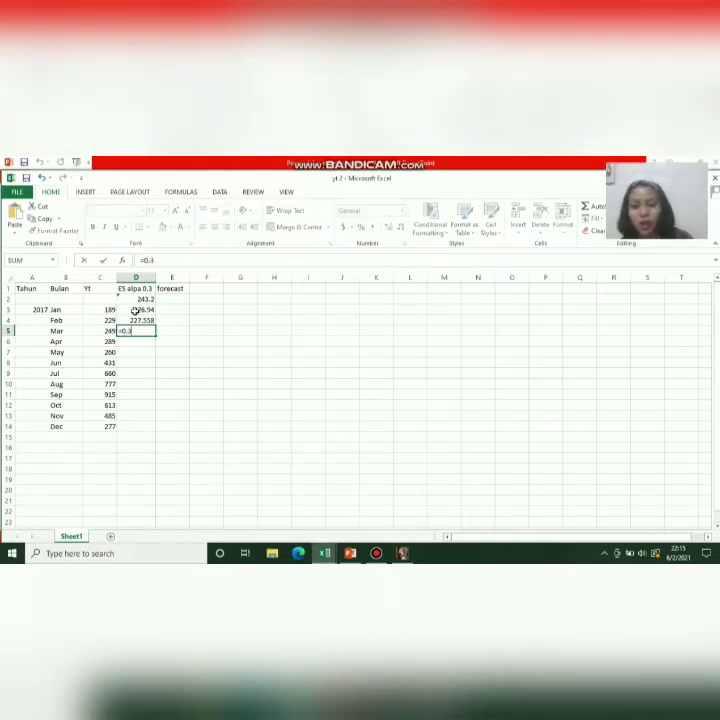
text(*)
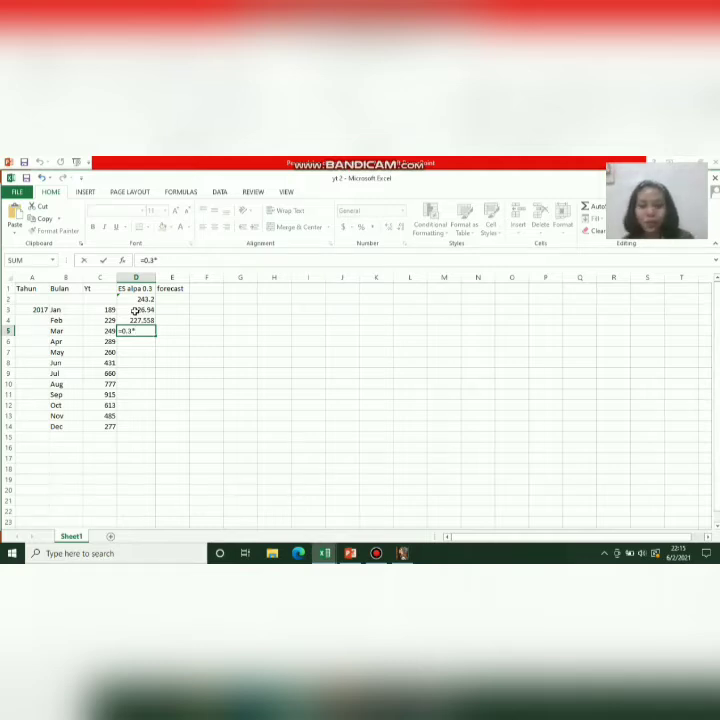
click(98, 330)
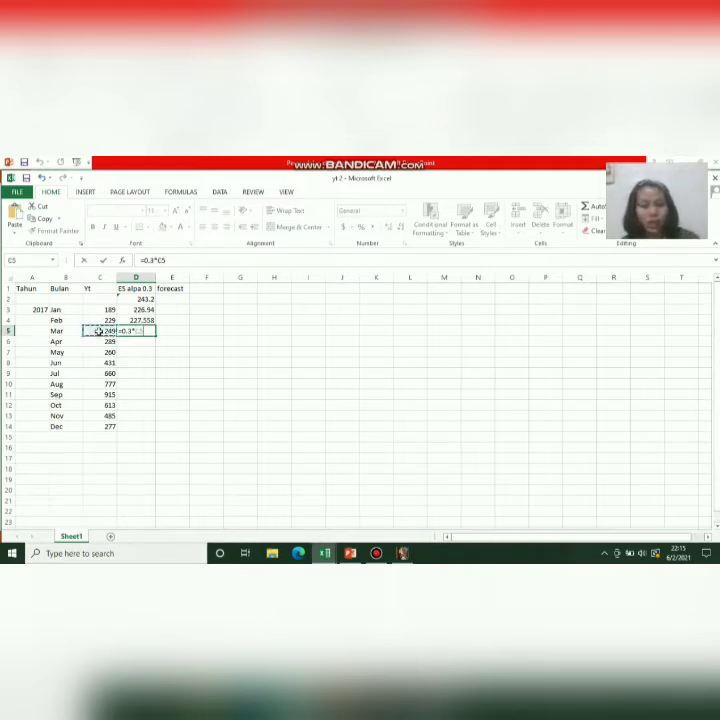
text(+0.7)
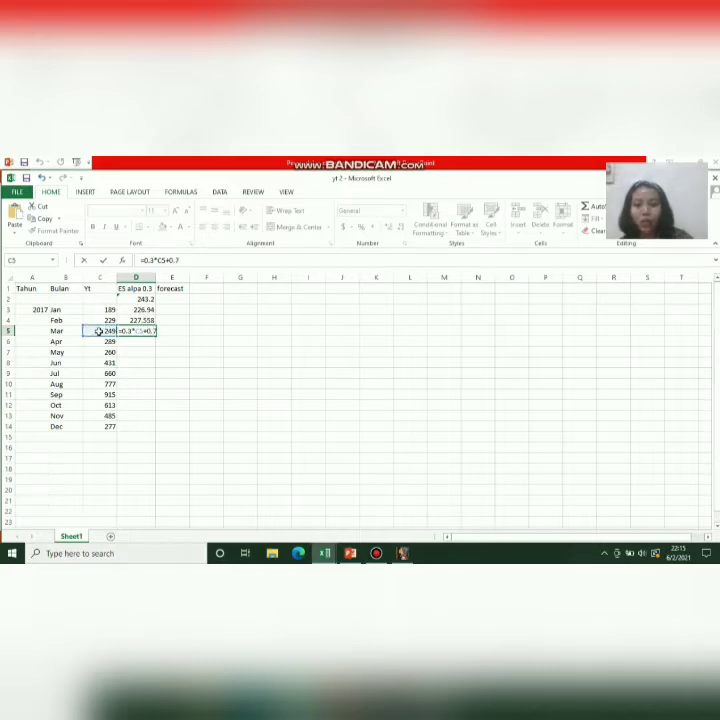
text(*)
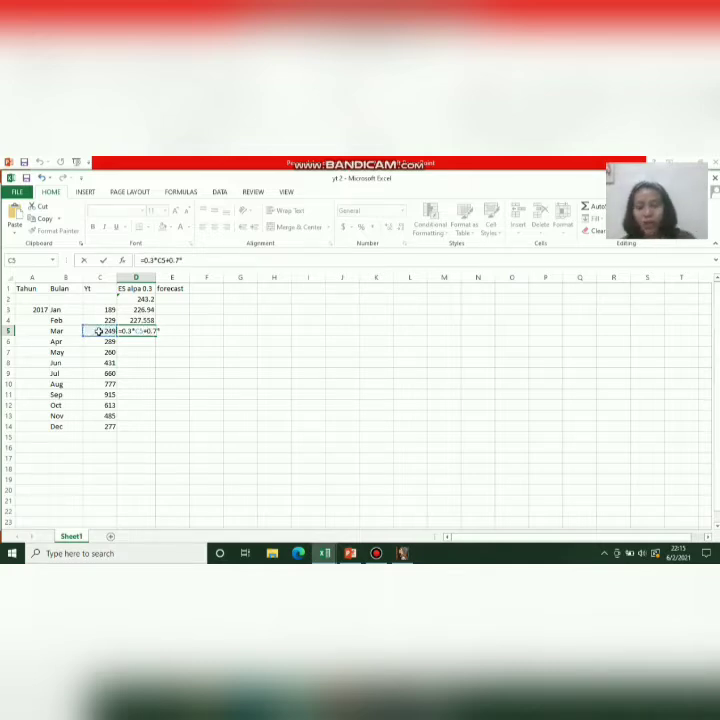
click(140, 320)
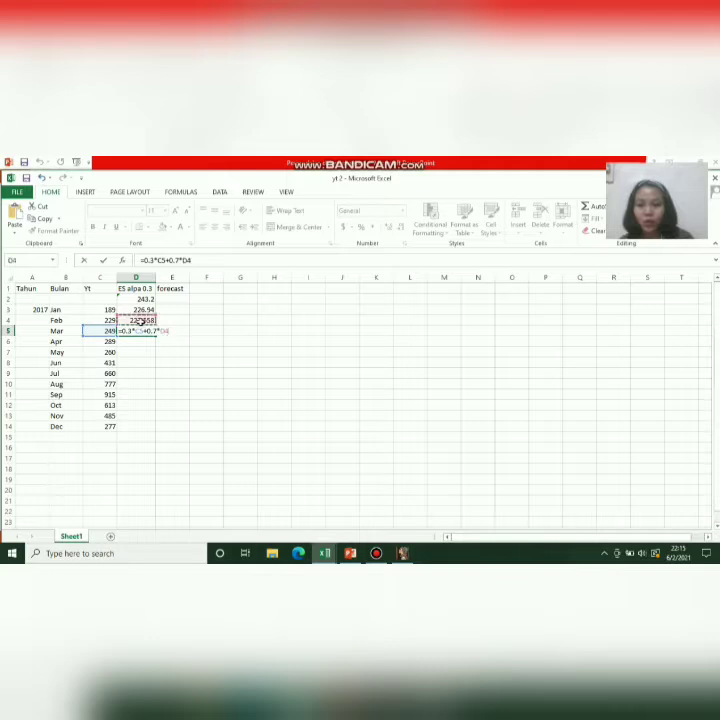
key(Return)
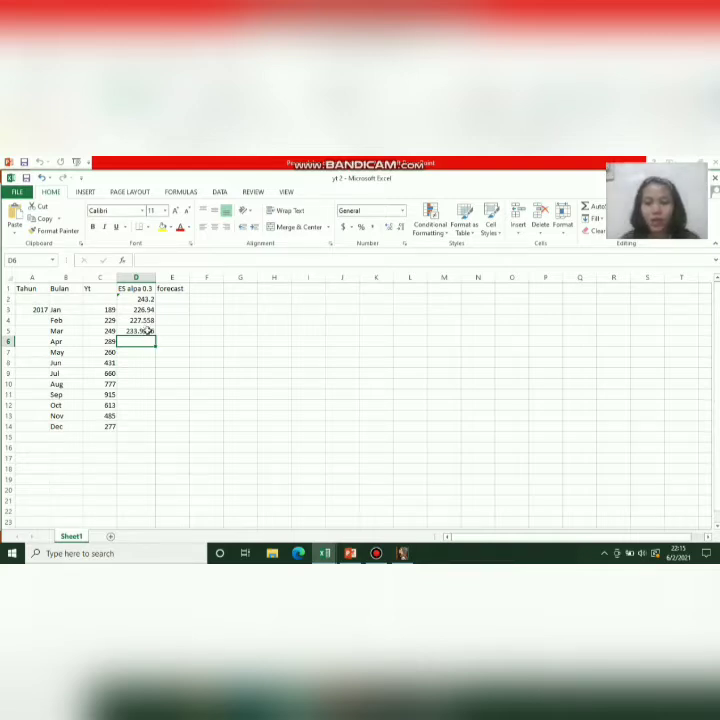
Step: Fill the March exponential smoothing formula from D5 down through December in D14
key(Up)
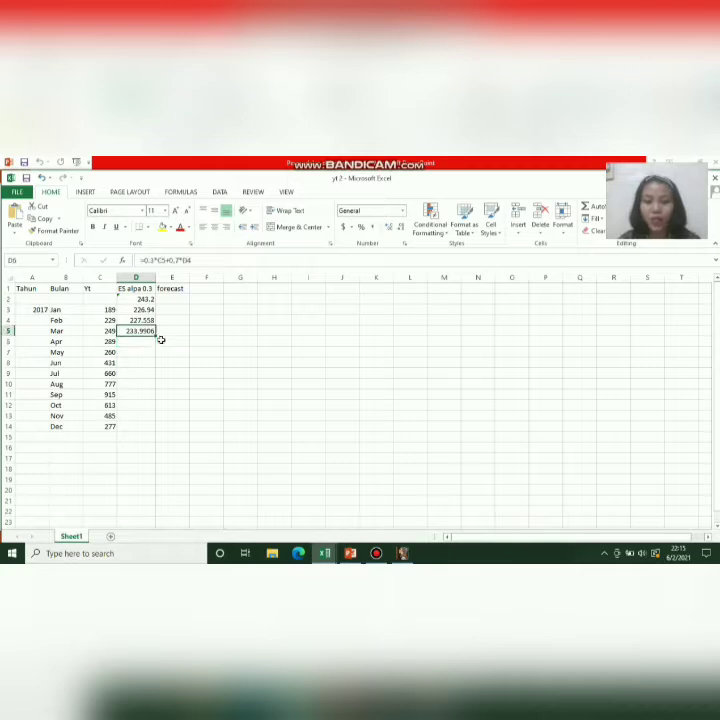
drag(156, 335, 150, 428)
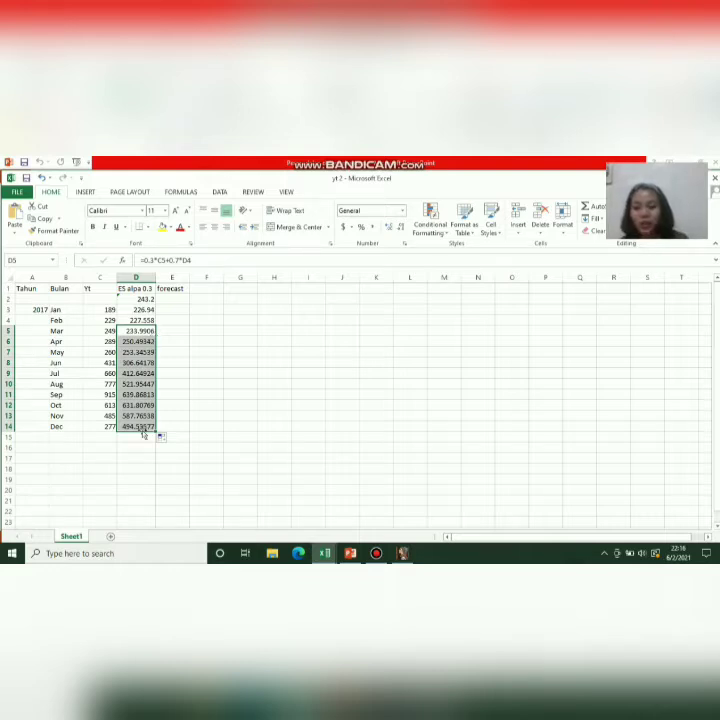
Step: Enter the January forecast formula =D2 in cell E3 and fill it down through December in E14
click(174, 306)
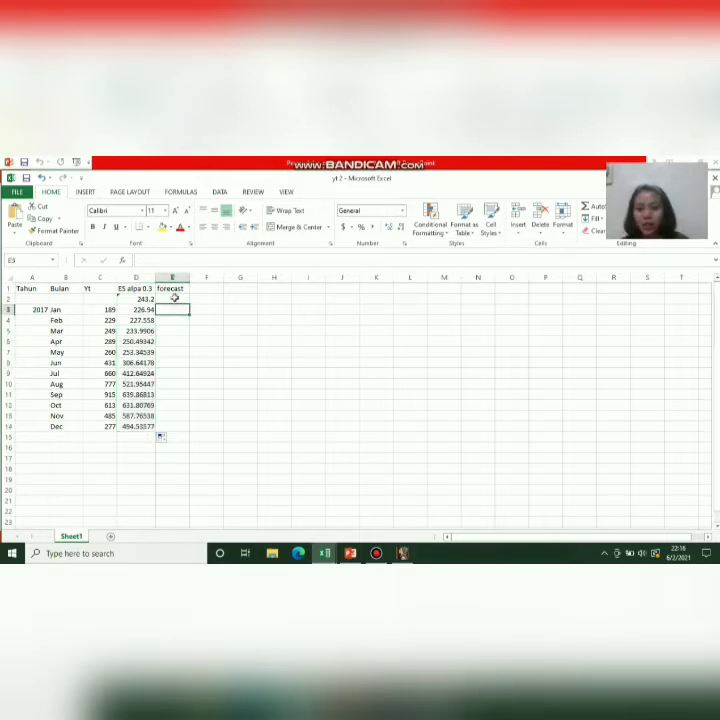
click(174, 298)
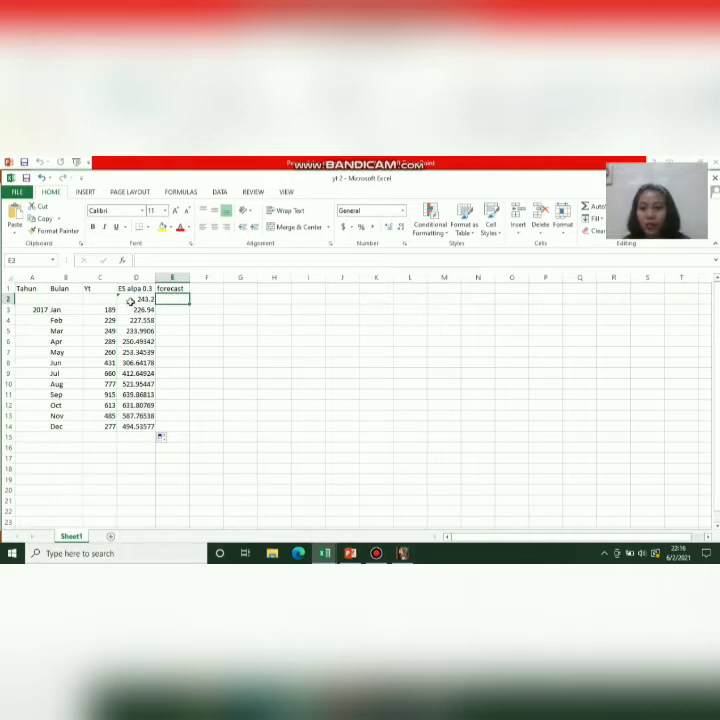
click(165, 311)
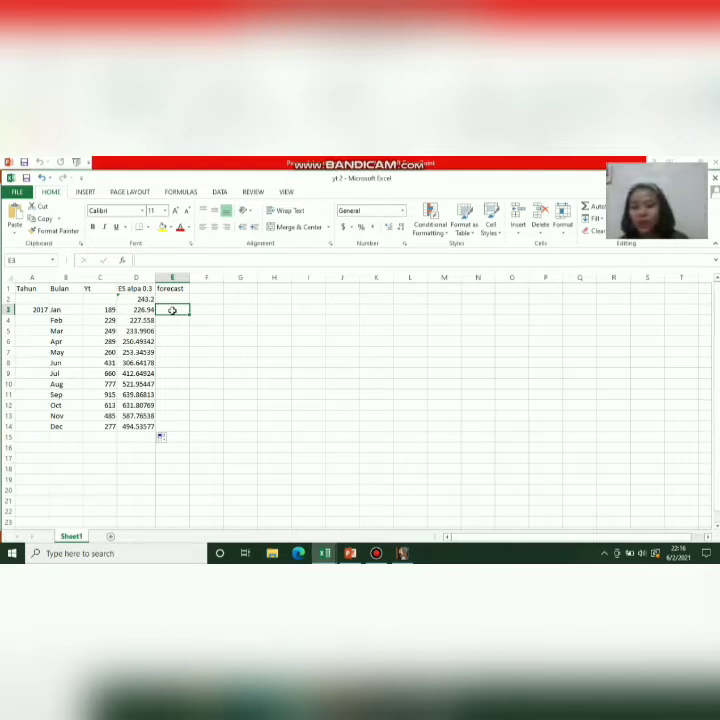
text(=)
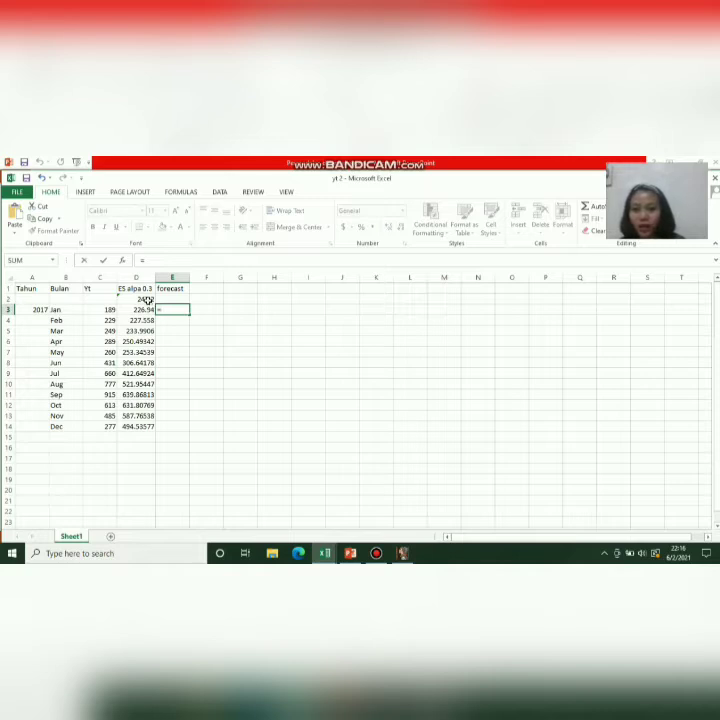
click(146, 299)
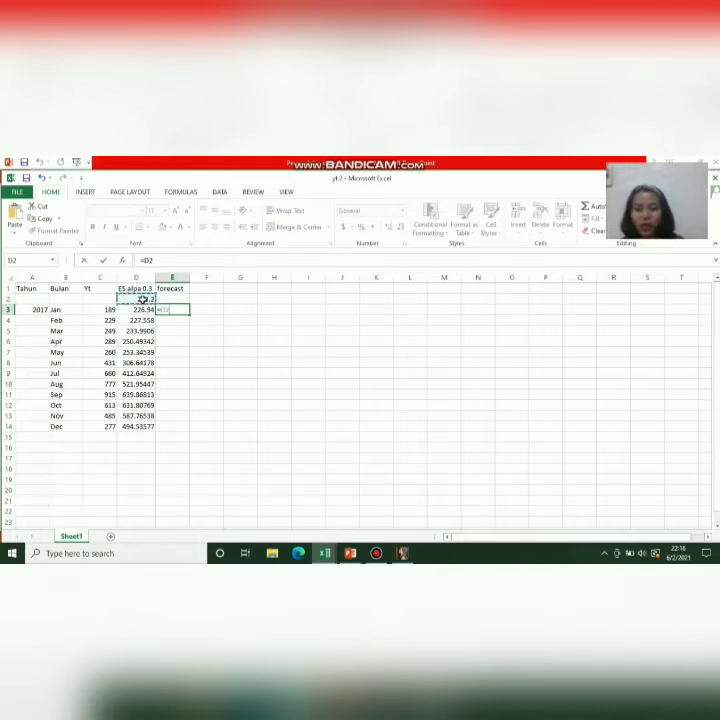
key(Return)
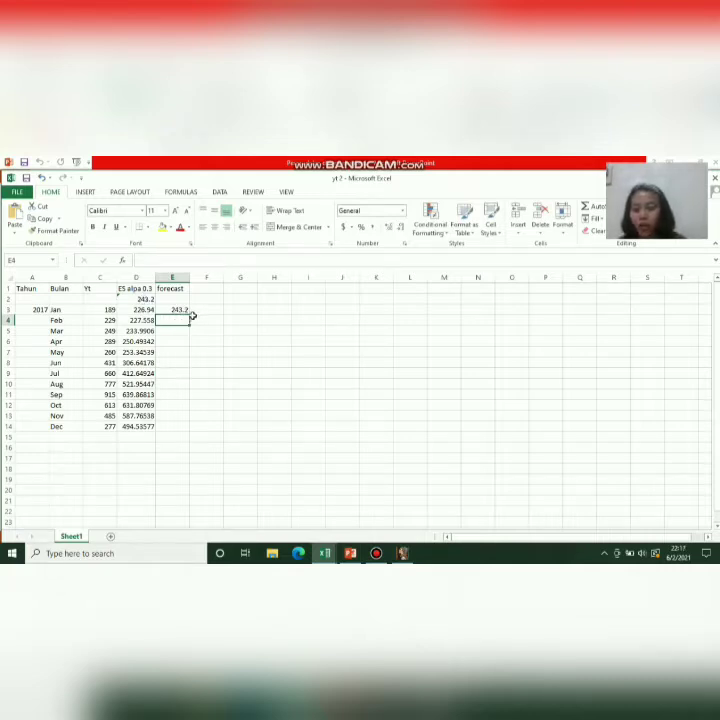
click(187, 311)
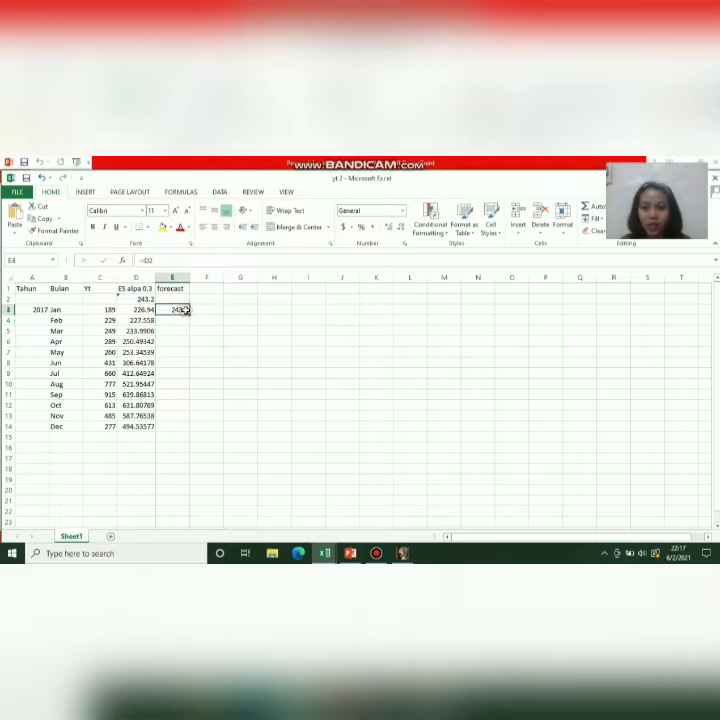
drag(188, 314, 184, 428)
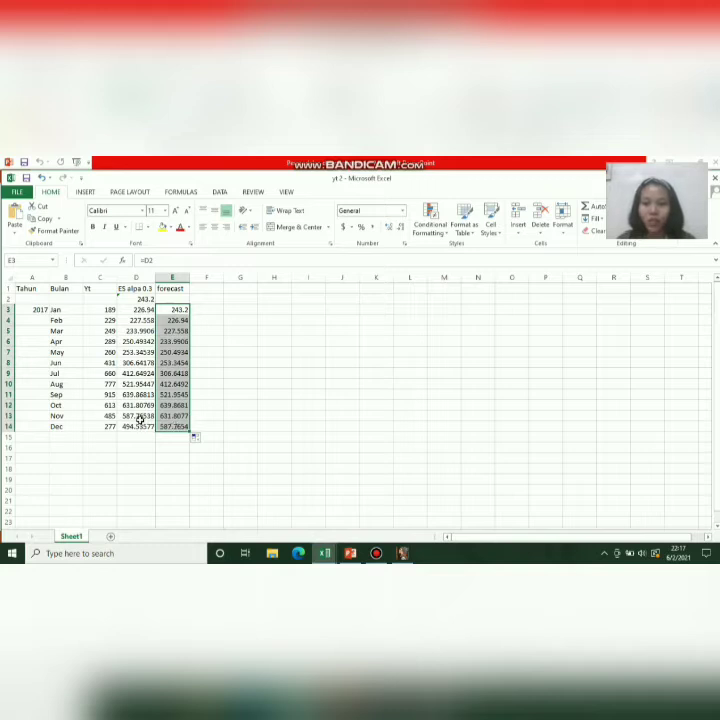
click(201, 288)
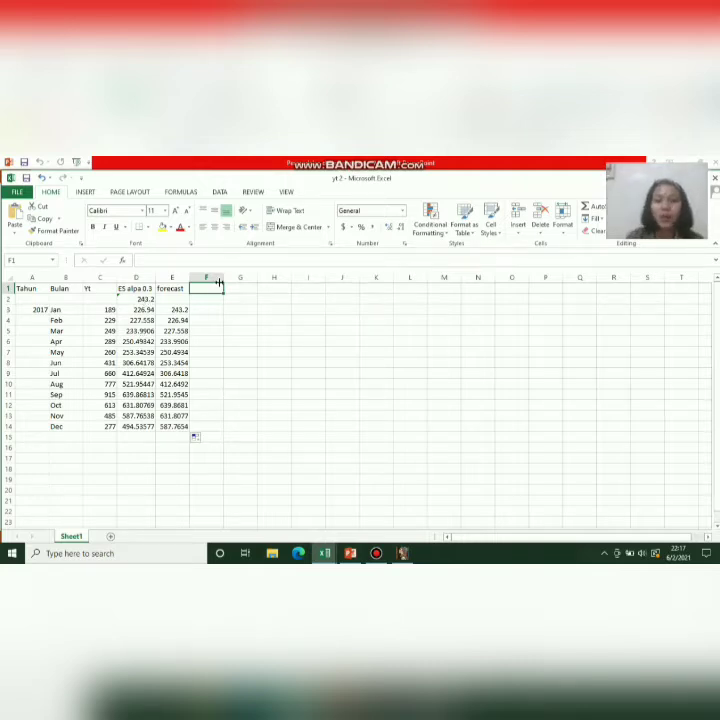
click(29, 288)
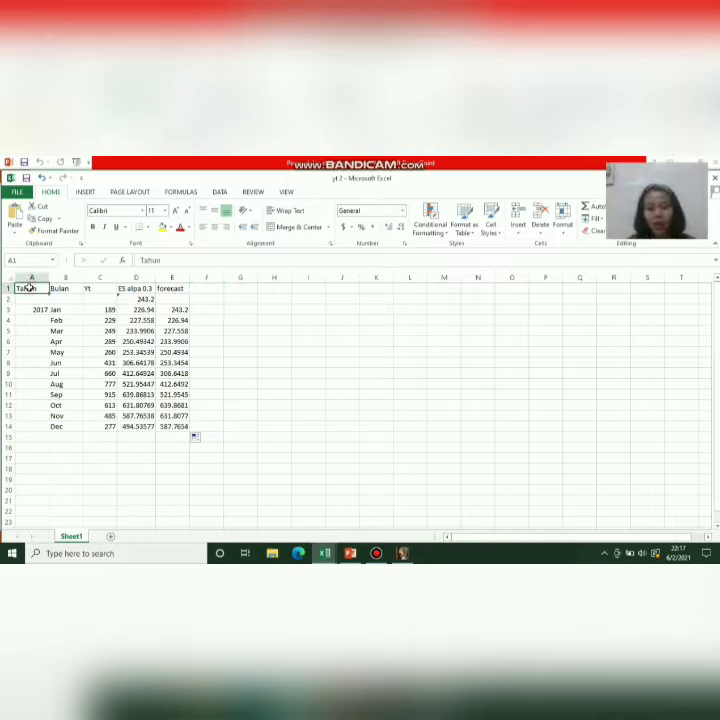
drag(29, 288, 180, 426)
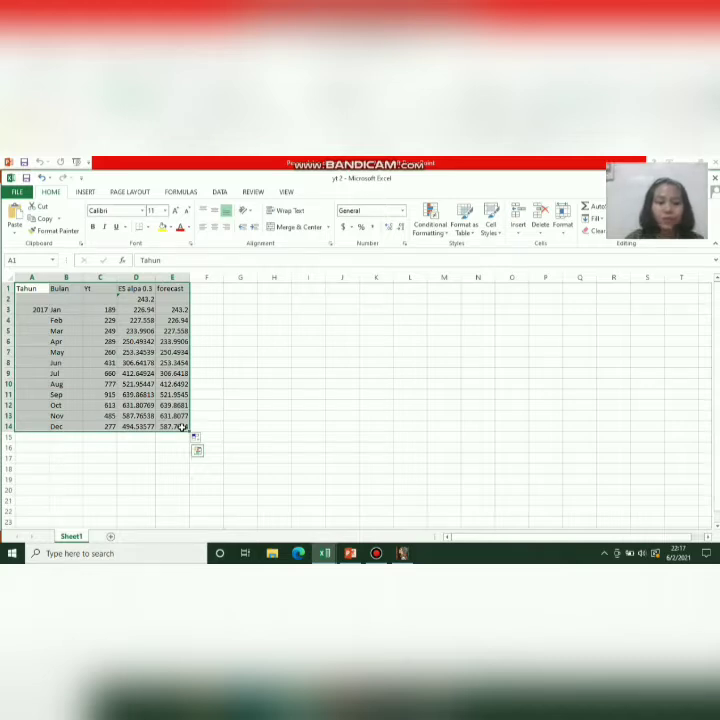
click(252, 377)
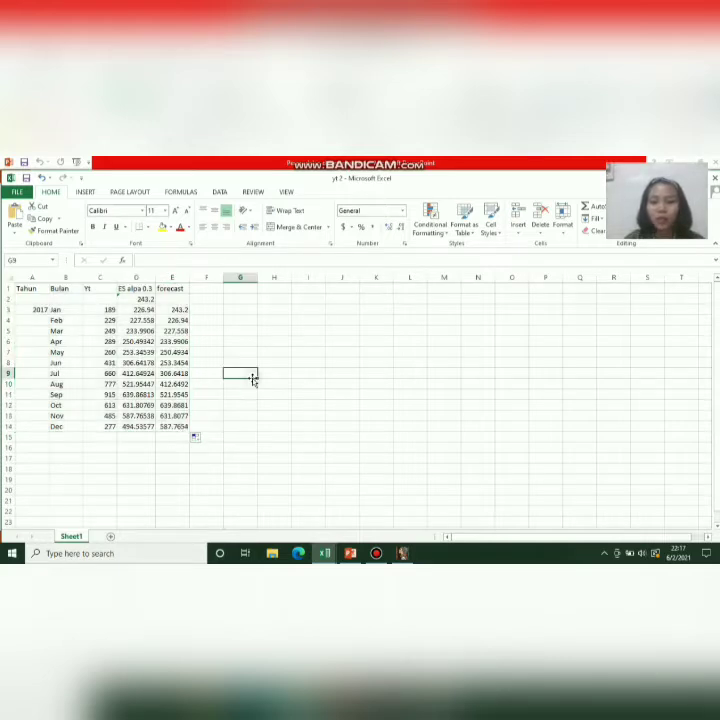
Step: Insert a stacked line chart with markers from the ES alpa 0.3 and forecast data, D1:E14, and place it beside the table
click(122, 290)
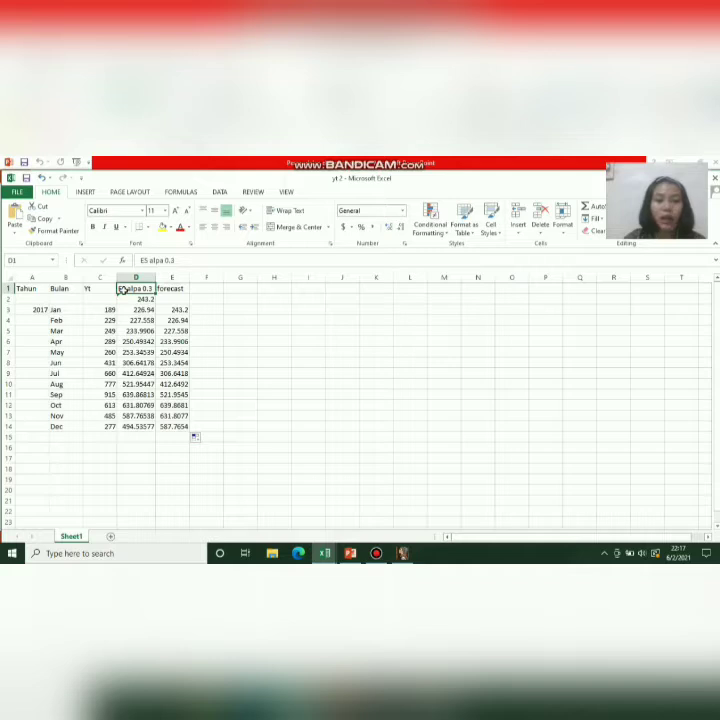
drag(124, 289, 168, 424)
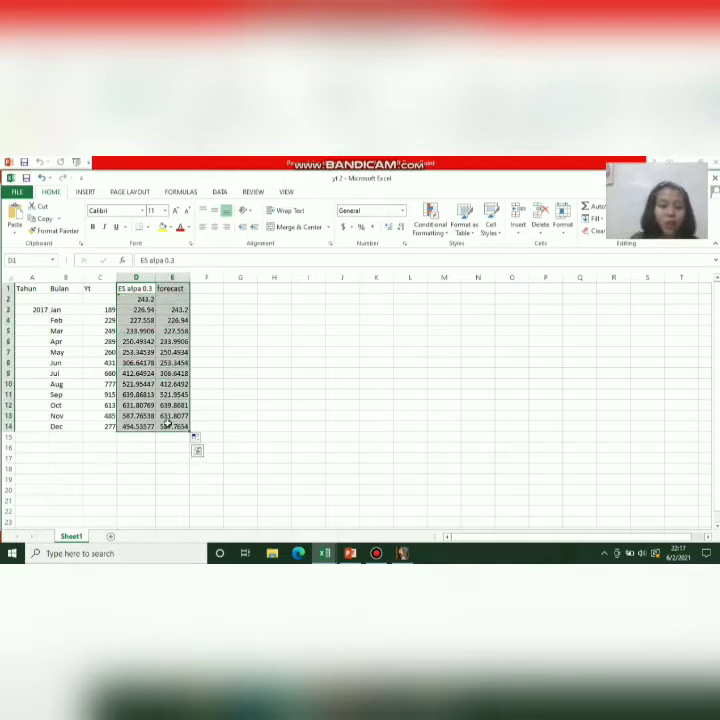
click(84, 193)
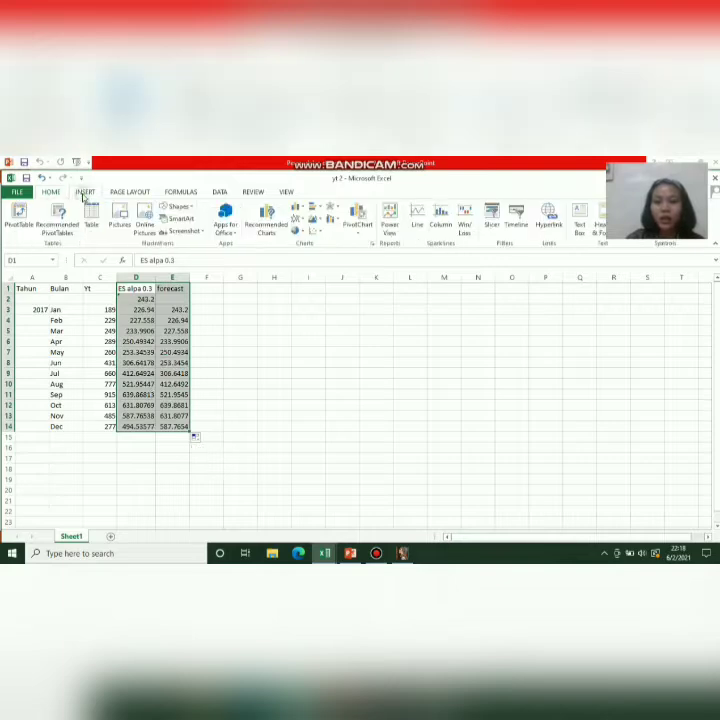
click(298, 220)
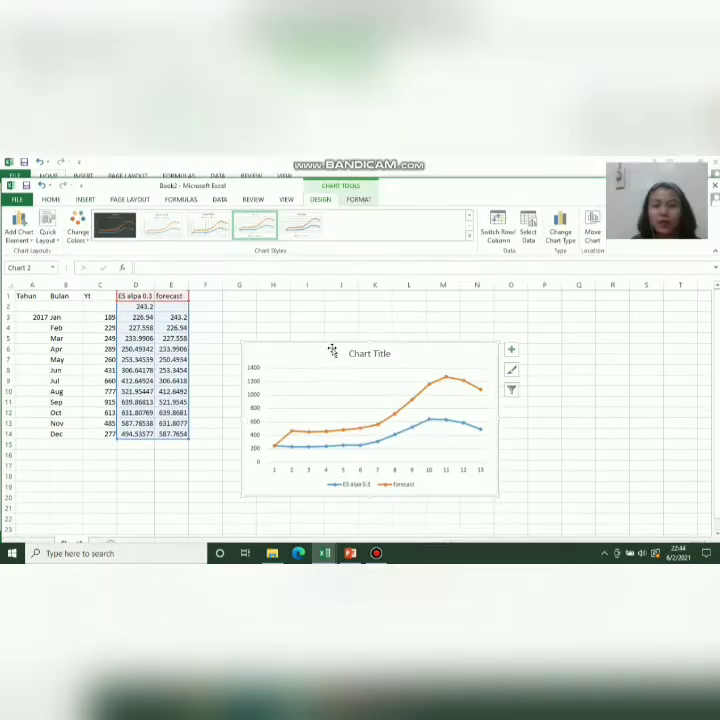
drag(332, 350, 319, 310)
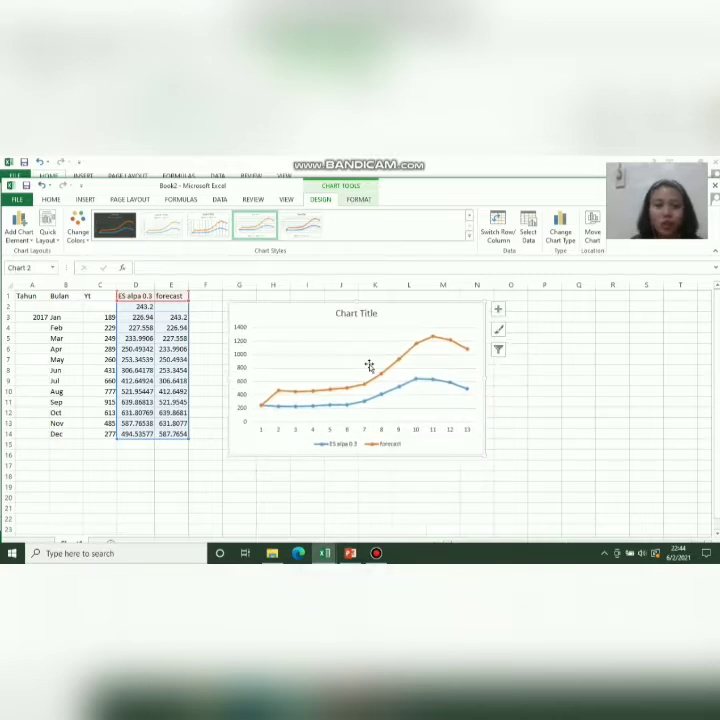
Step: Add a Yt series to the chart, taking its name from C1 and its values from C3:C14
click(445, 406)
right_click(446, 407)
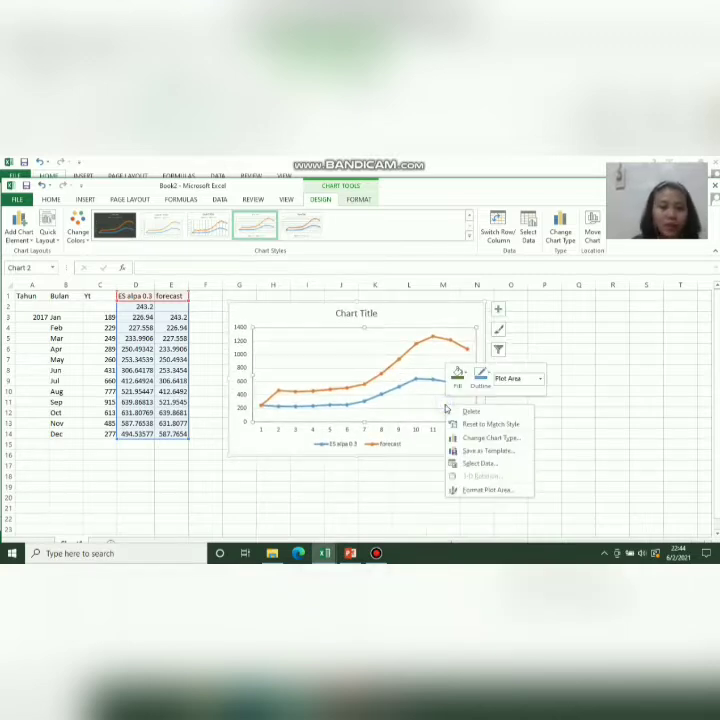
click(474, 463)
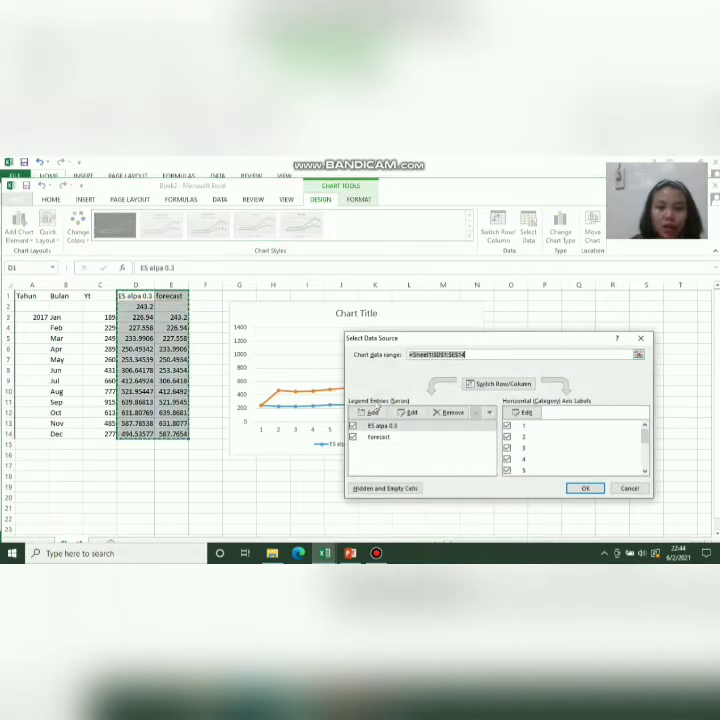
click(370, 413)
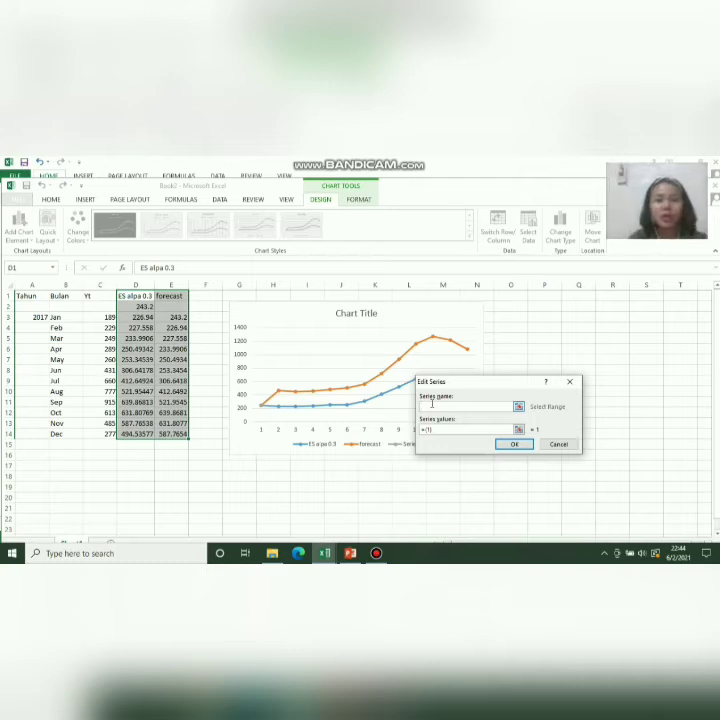
click(100, 296)
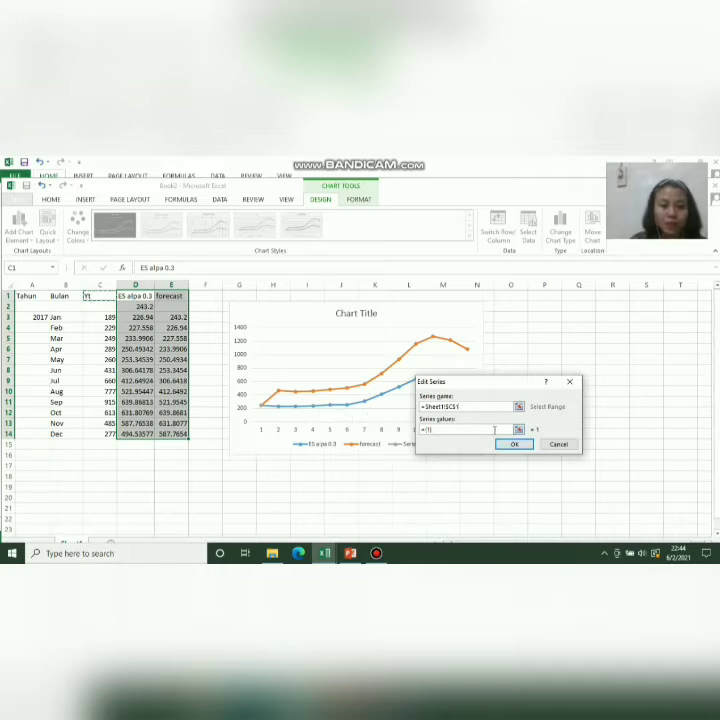
click(518, 430)
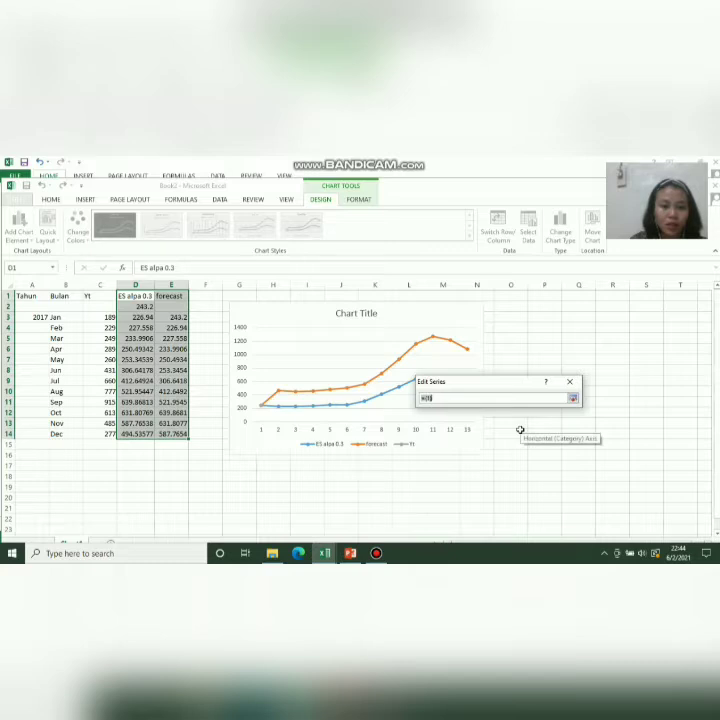
click(103, 316)
drag(103, 316, 96, 435)
click(573, 398)
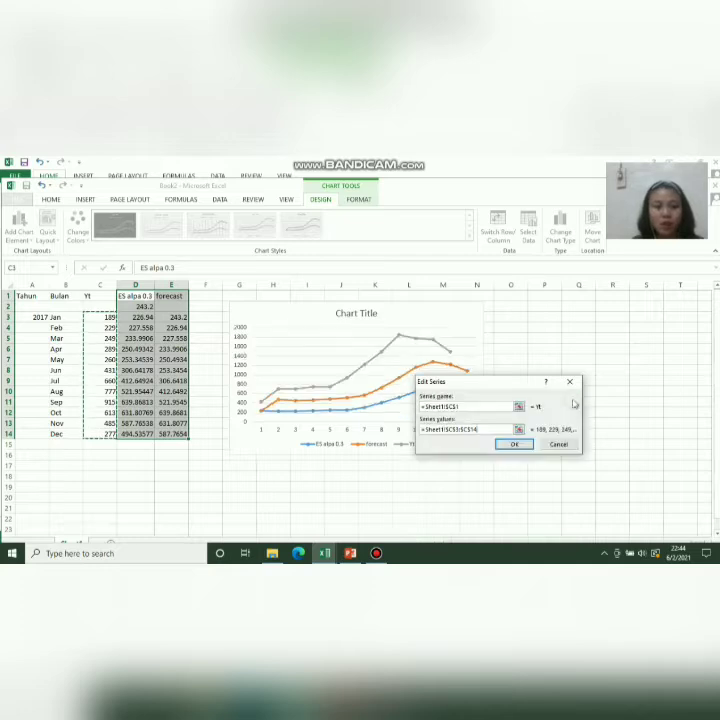
click(516, 444)
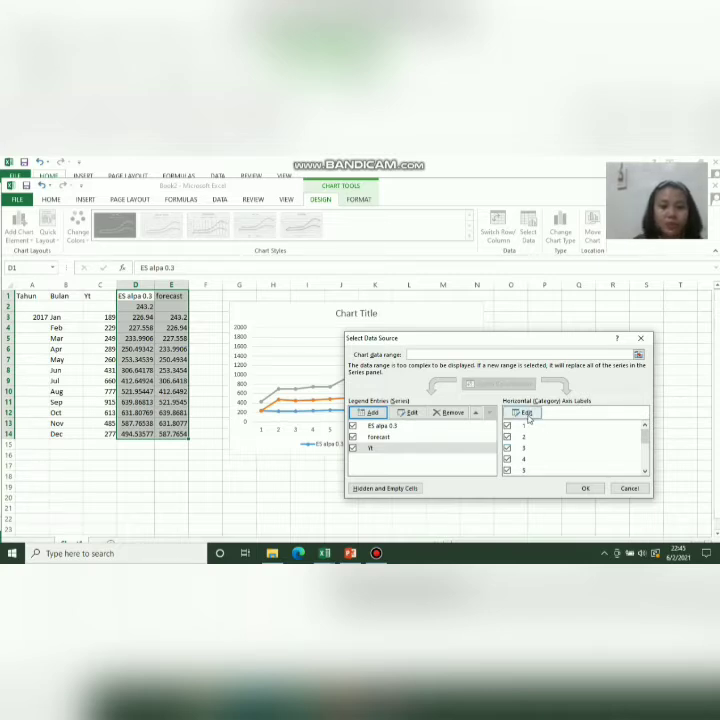
Step: Set the chart's horizontal axis labels to the year and month cells A2:B14 and apply the data source changes
click(526, 413)
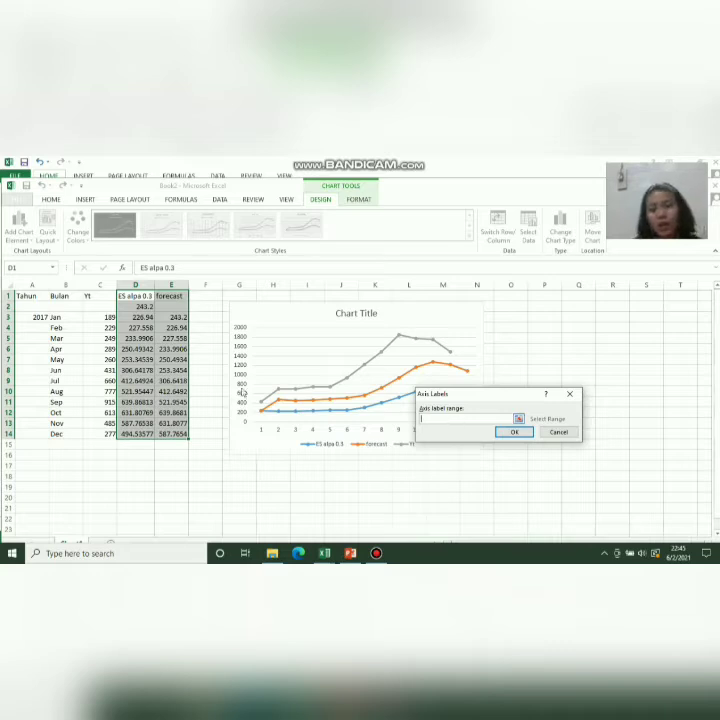
click(27, 307)
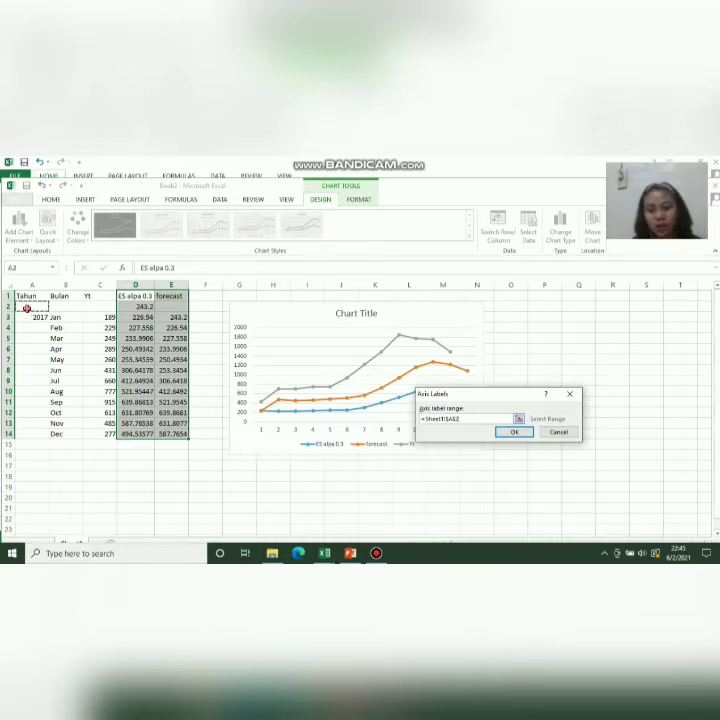
drag(27, 307, 66, 434)
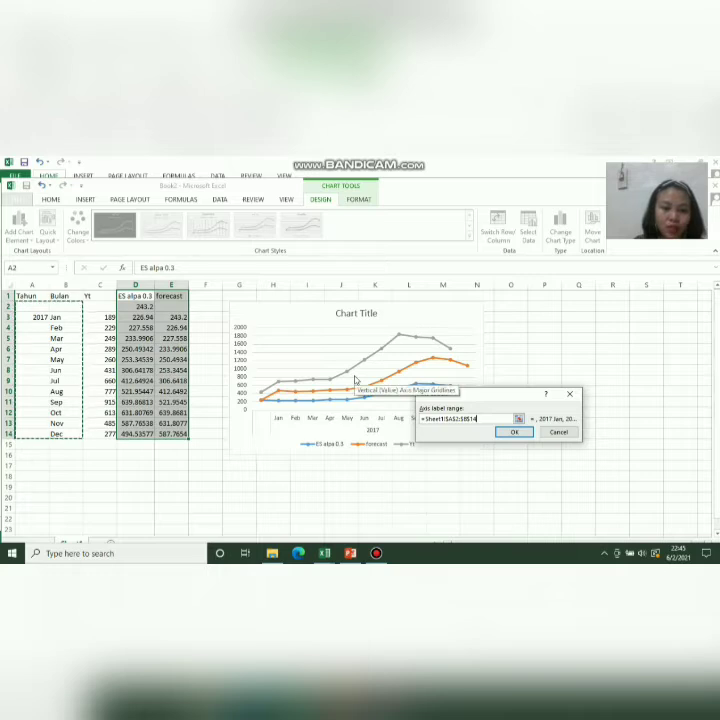
click(515, 432)
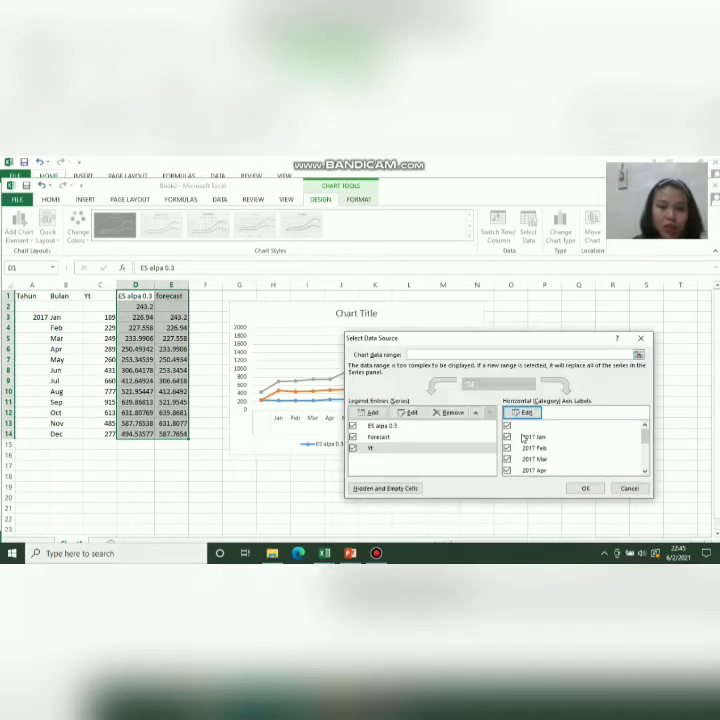
click(587, 489)
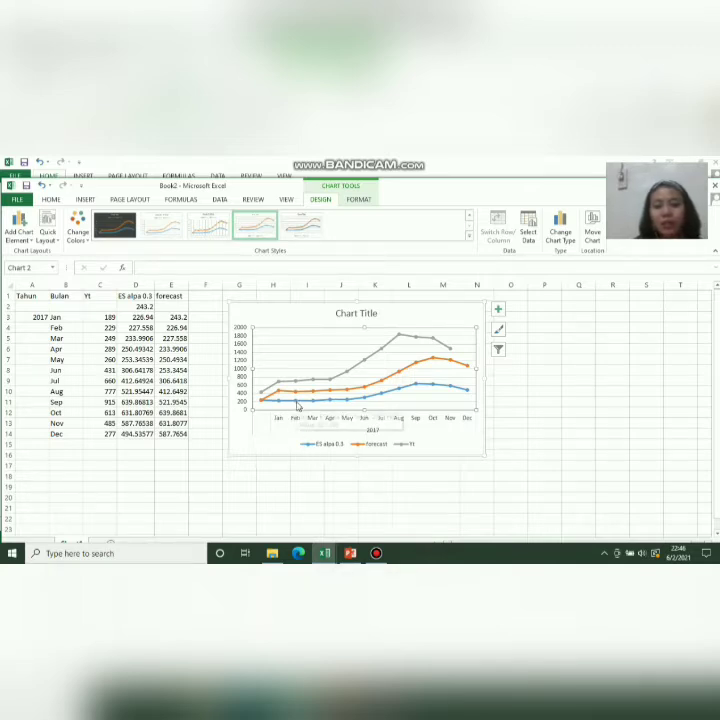
mouse_move(297, 405)
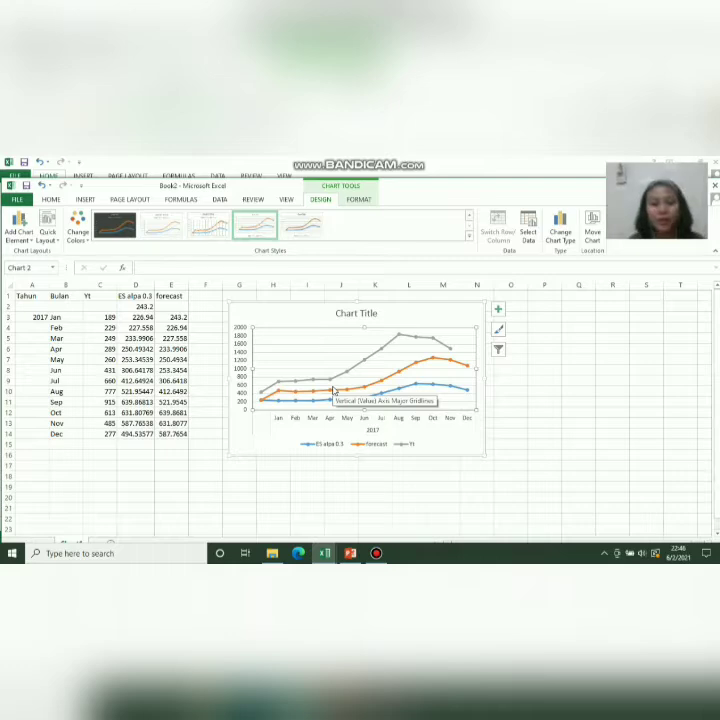
Step: Launch the gretl application from the nested gretl folder in Downloads
click(283, 560)
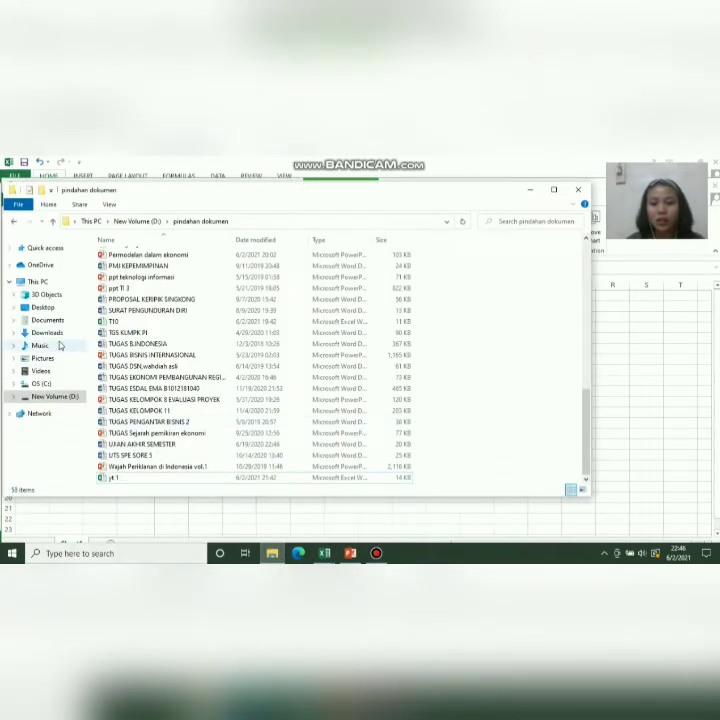
click(60, 333)
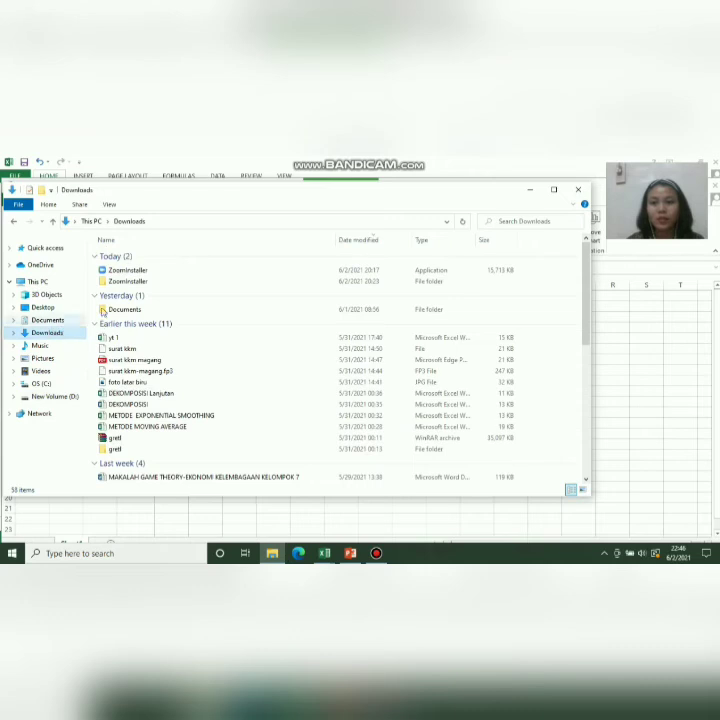
double_click(116, 449)
double_click(113, 257)
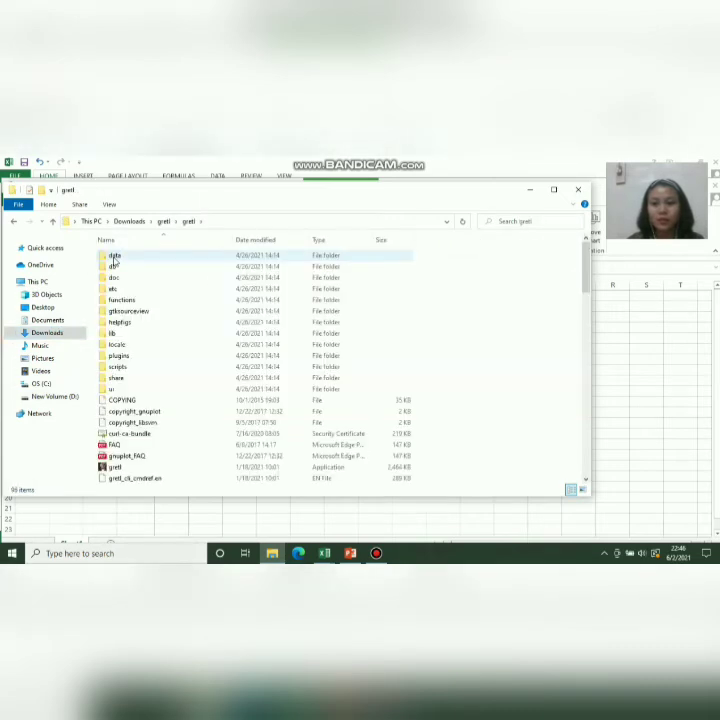
double_click(122, 467)
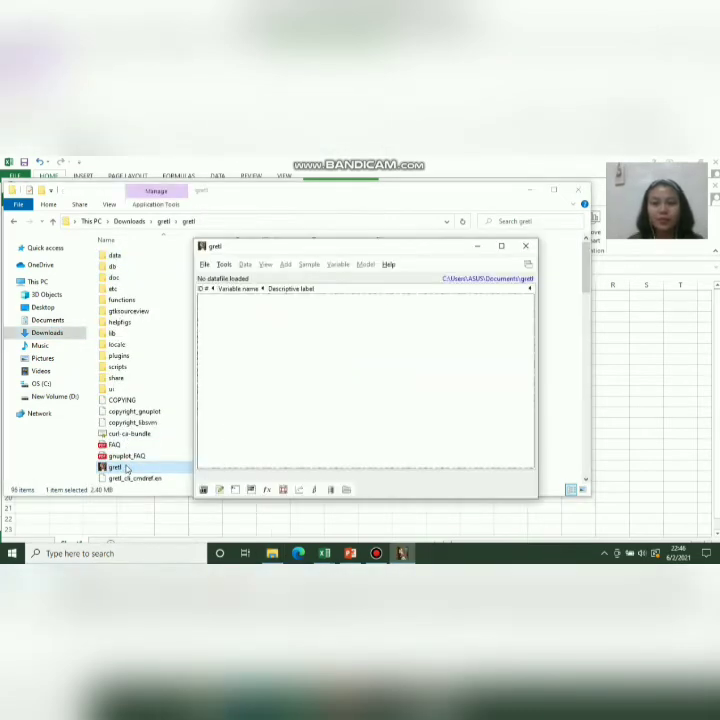
click(205, 265)
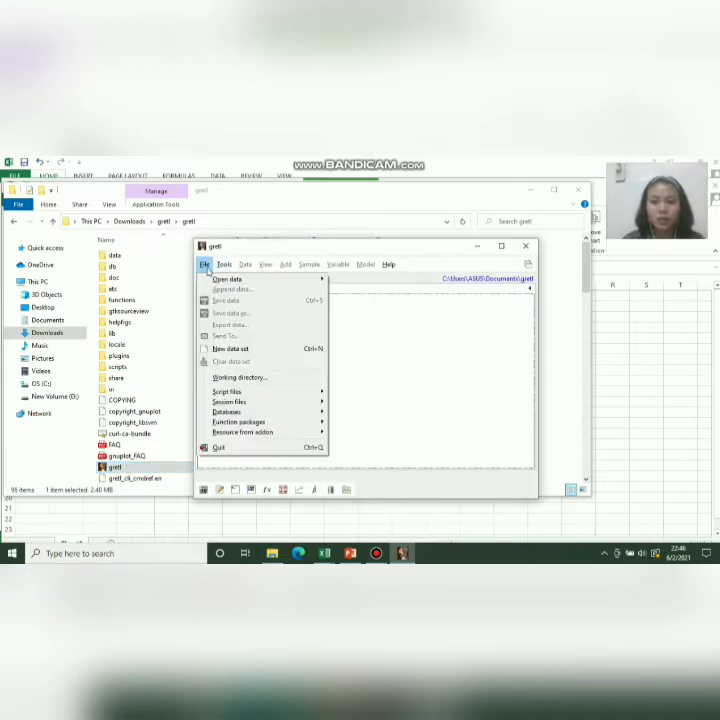
mouse_move(322, 280)
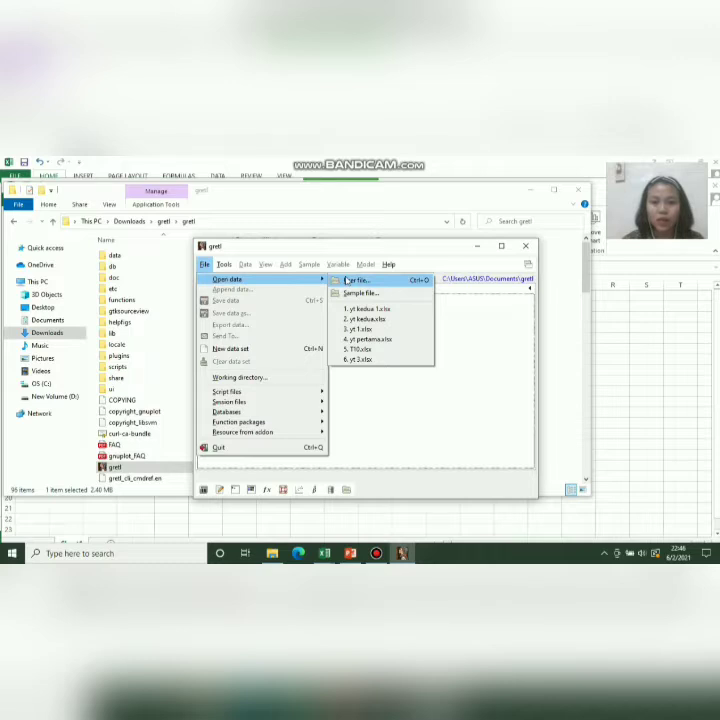
click(346, 281)
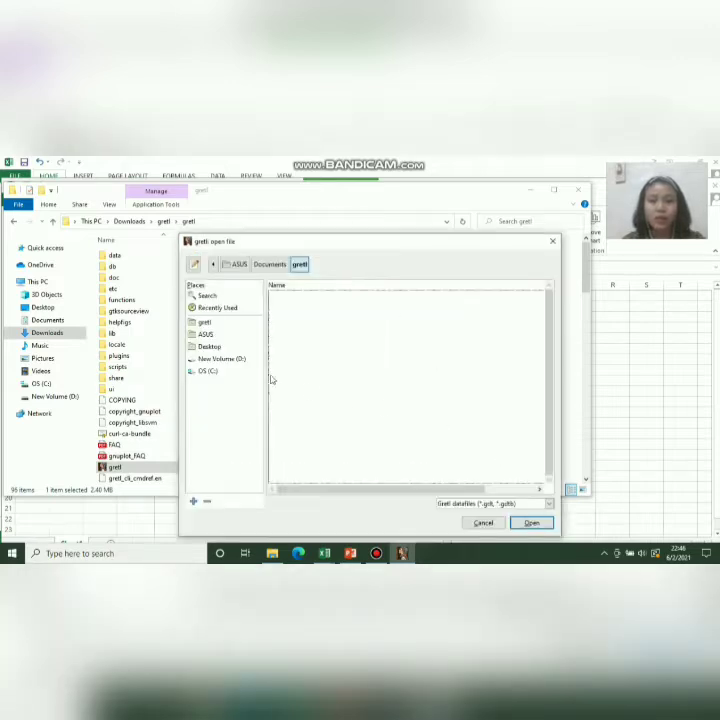
click(226, 360)
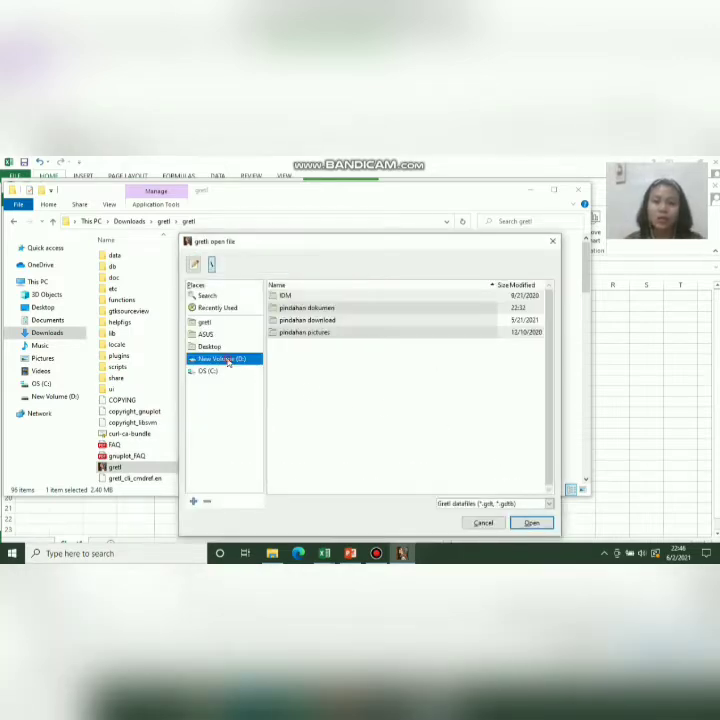
double_click(328, 310)
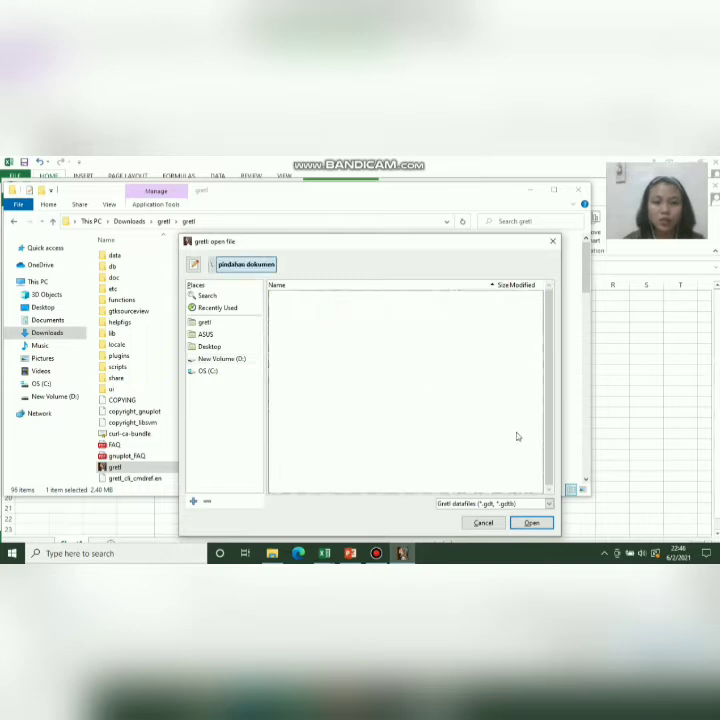
click(548, 505)
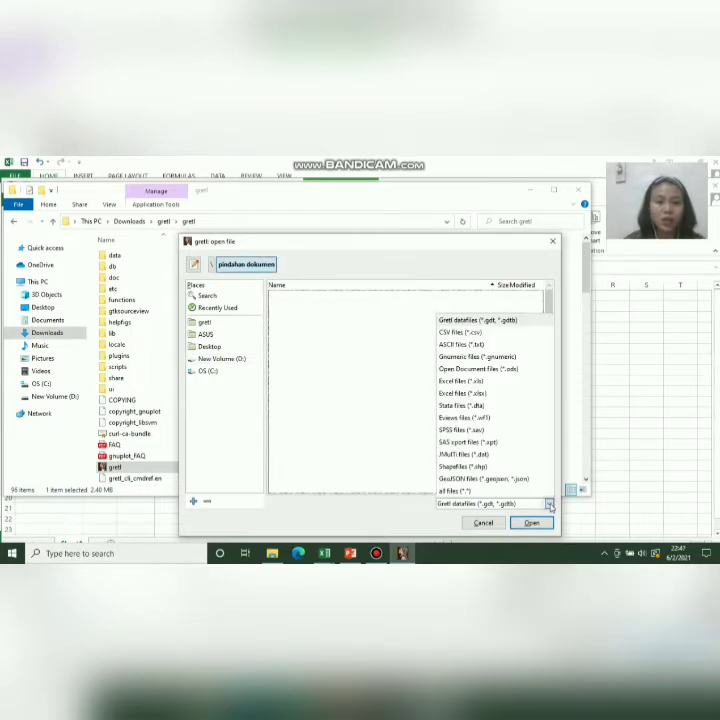
click(462, 393)
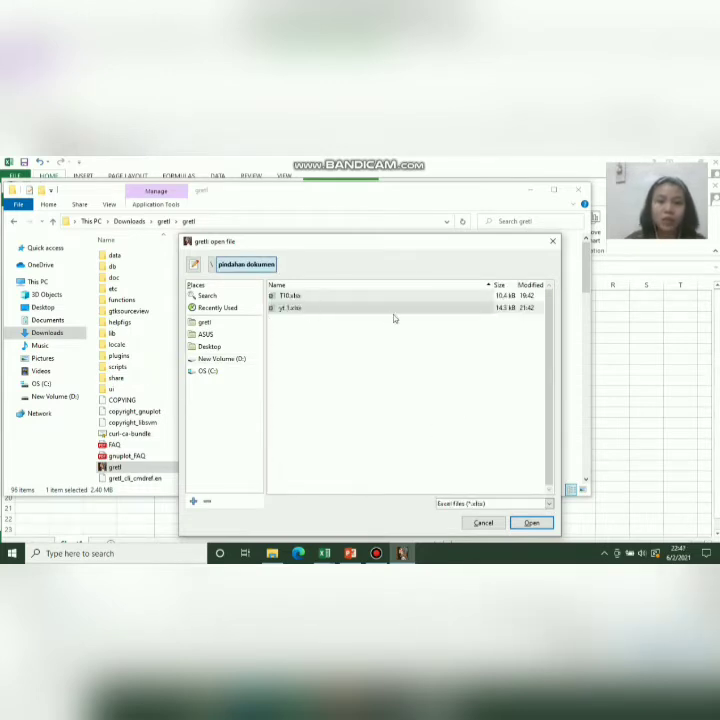
click(503, 526)
Step: Return to the Excel workbook with the exponential smoothing chart and save it as yt 2 in the pindahan dokumen folder
click(478, 250)
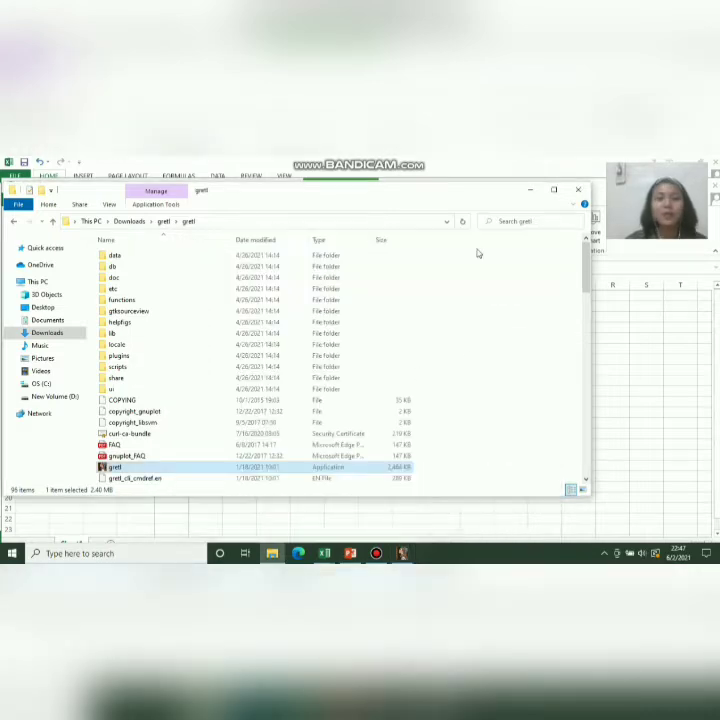
click(530, 189)
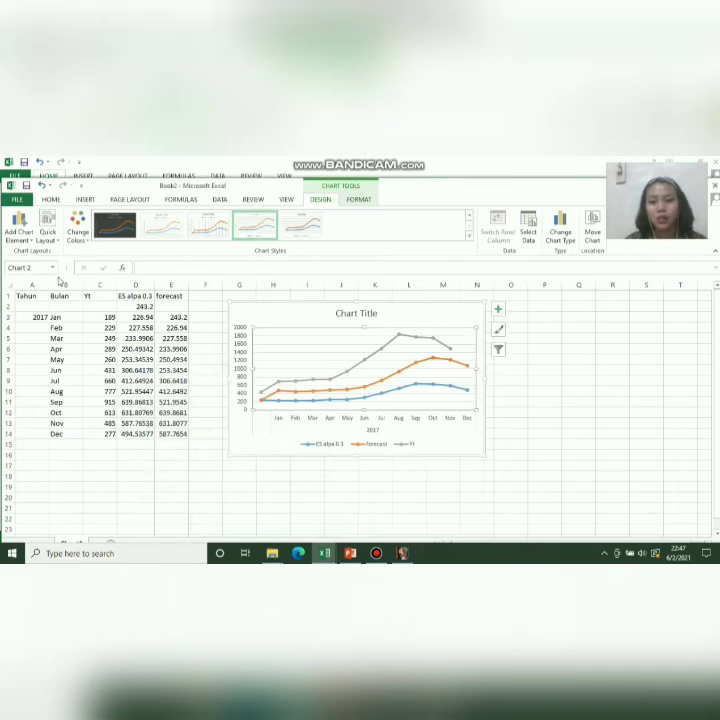
click(17, 199)
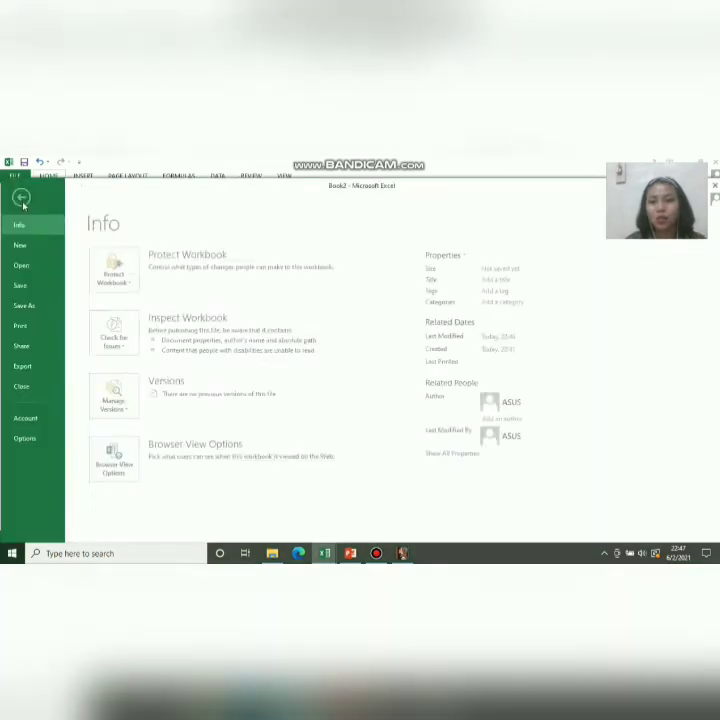
click(26, 305)
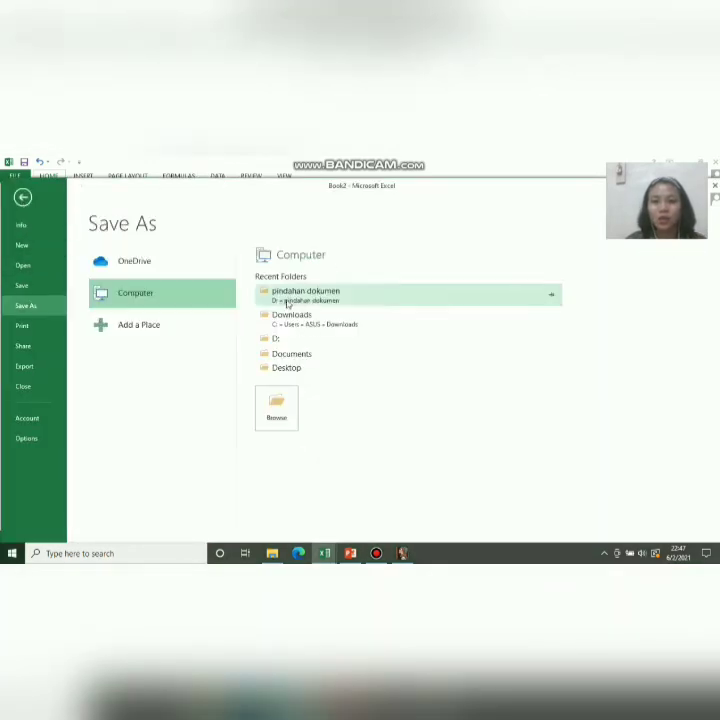
click(309, 304)
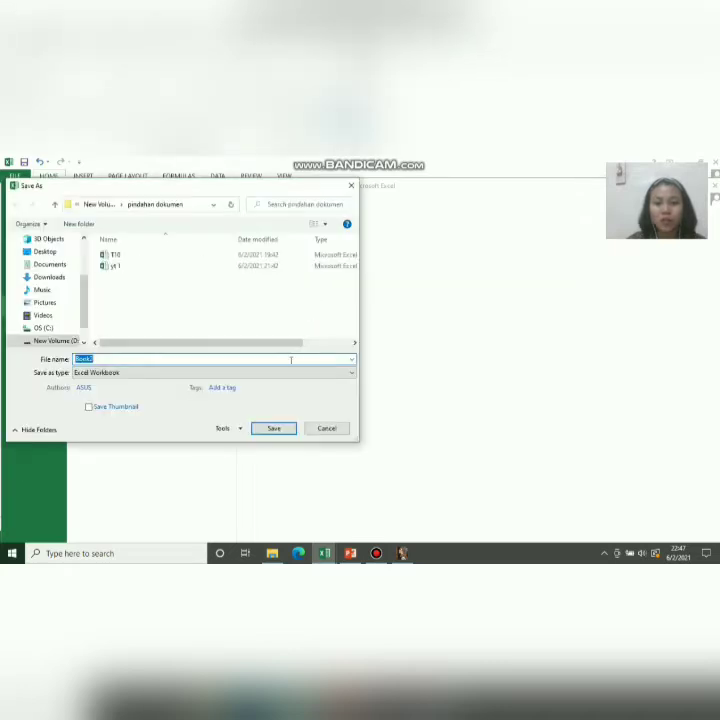
click(289, 361)
key(BackSpace)
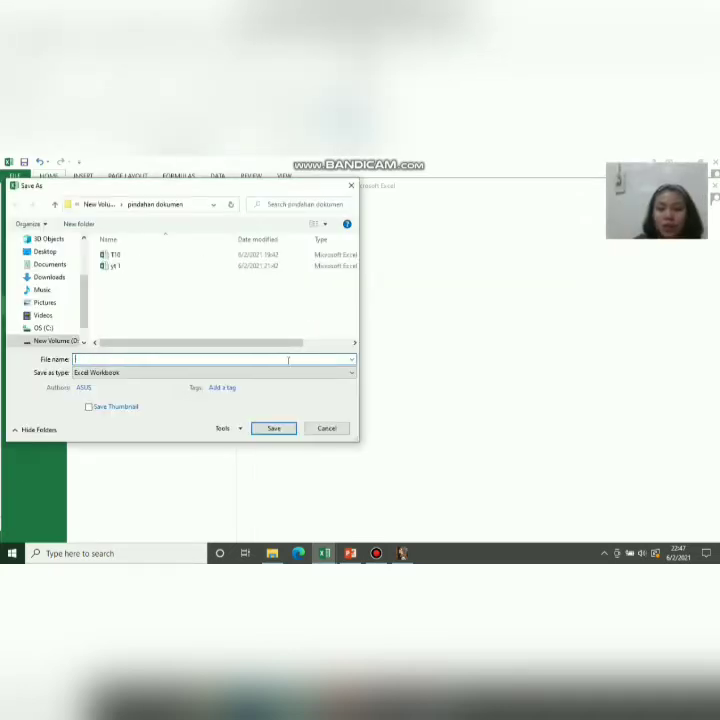
text(yt 2)
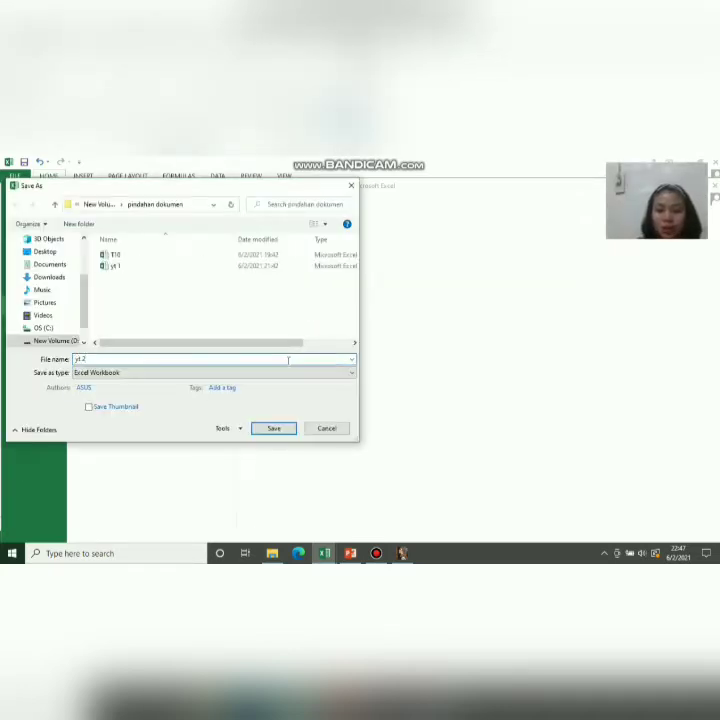
click(290, 430)
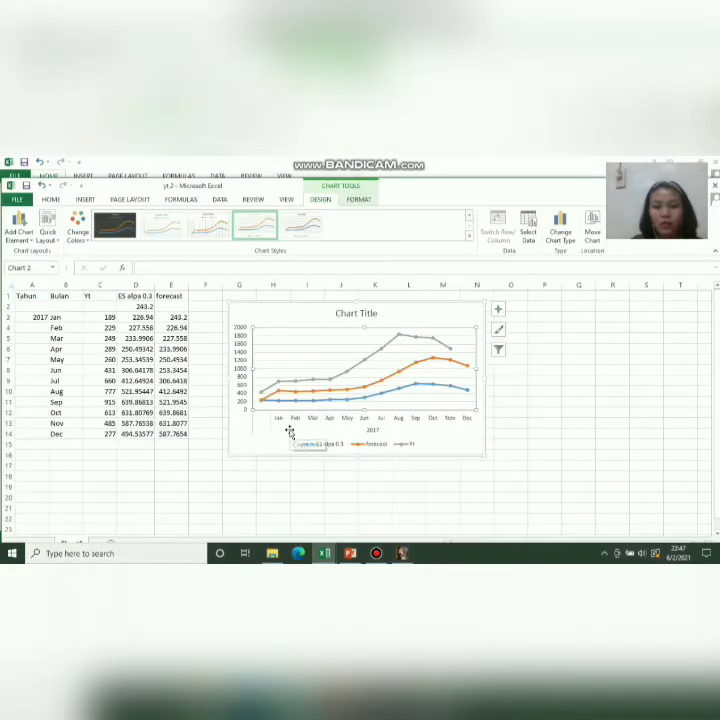
Step: Switch to gretl and import the Excel file yt 2.xlsx from pindahan dokumen on drive D, starting at column 3, row 2
click(401, 555)
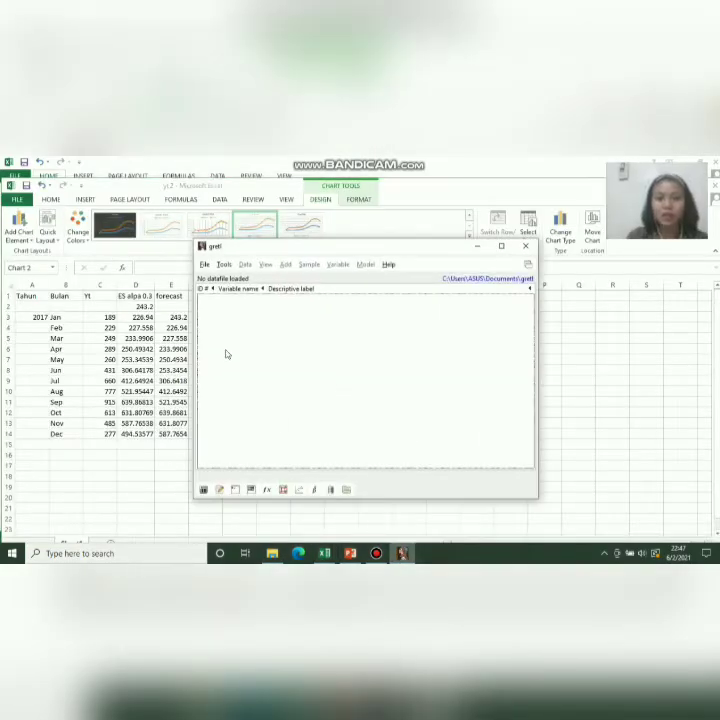
click(205, 265)
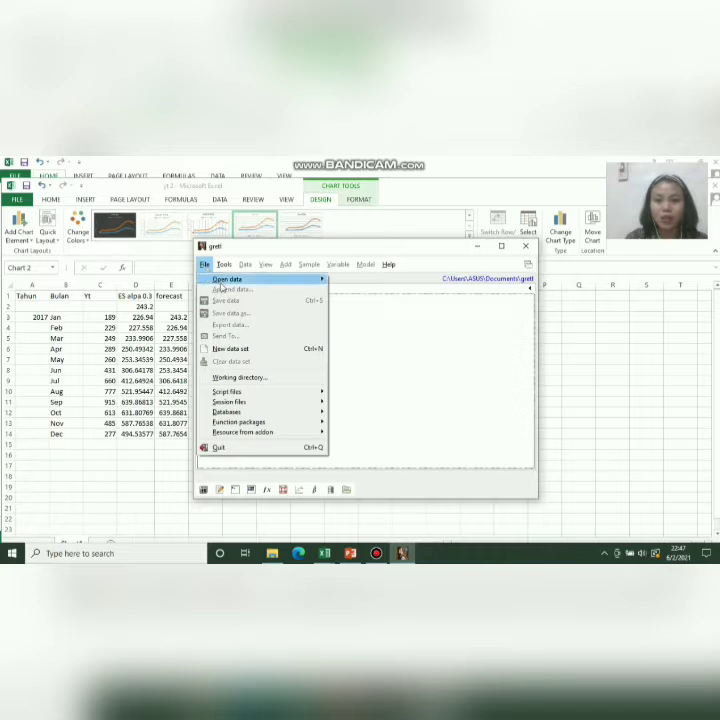
mouse_move(273, 282)
click(344, 281)
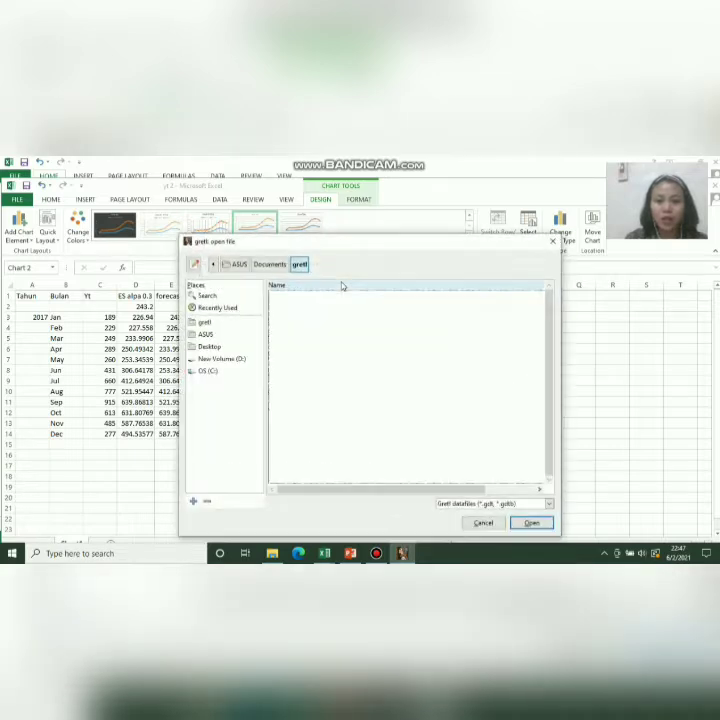
click(233, 360)
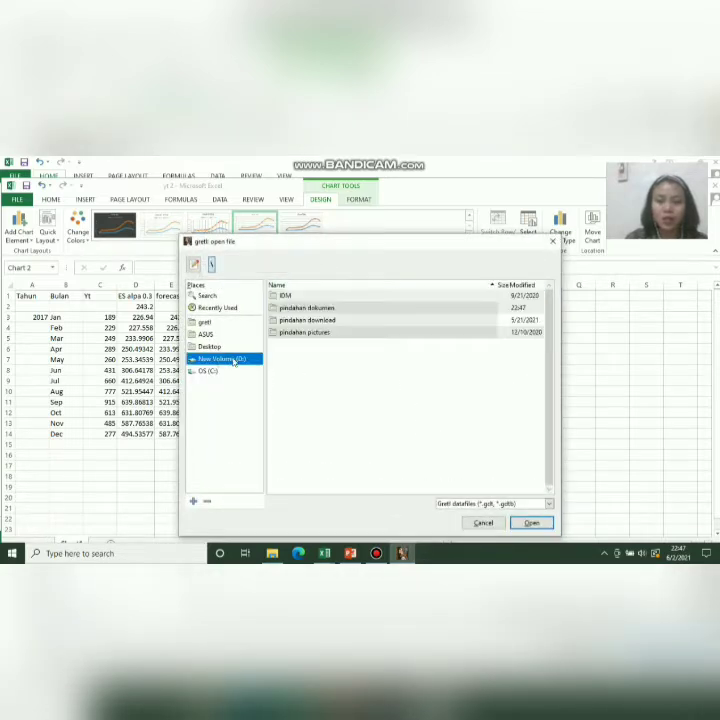
double_click(319, 308)
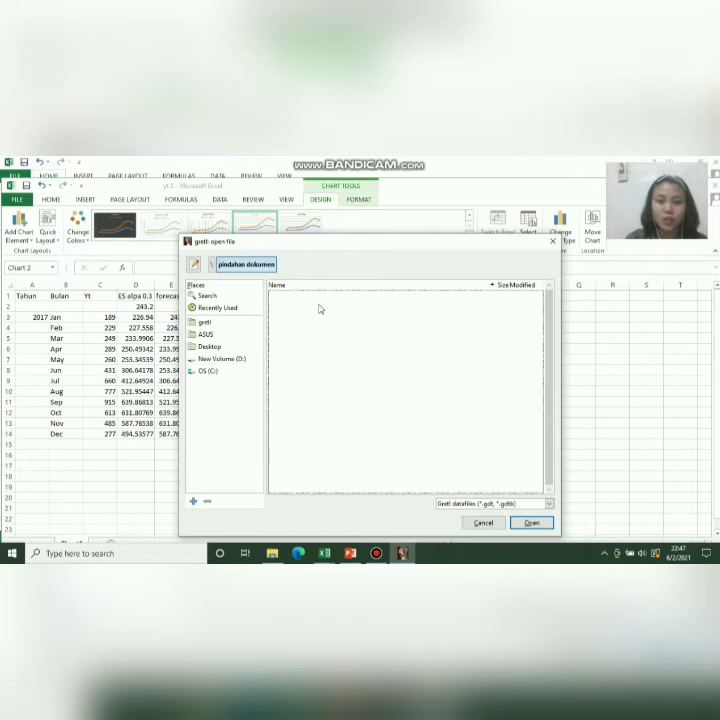
click(548, 505)
click(465, 394)
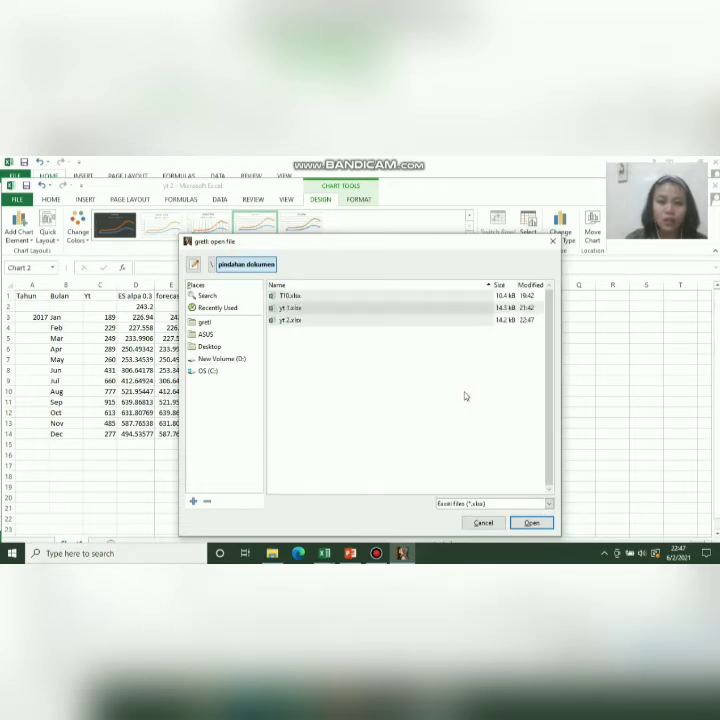
click(342, 321)
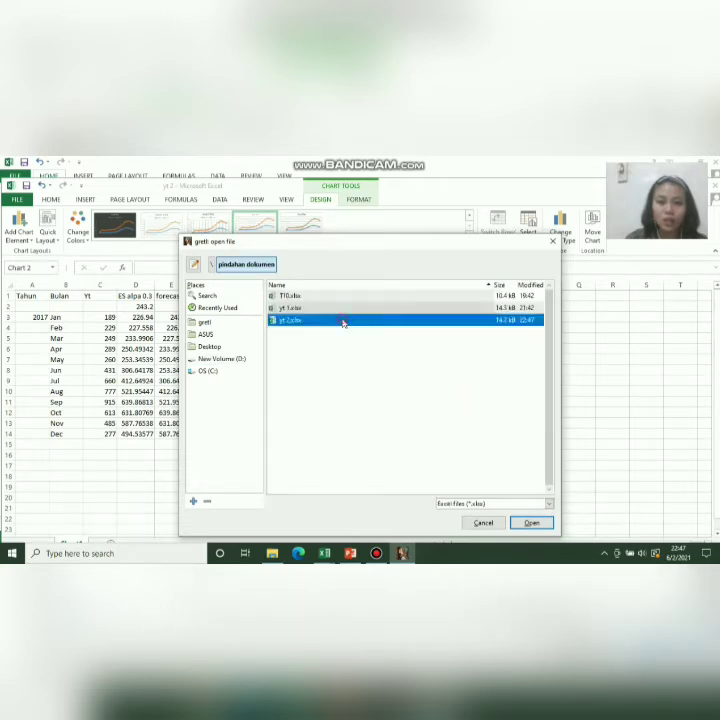
click(527, 522)
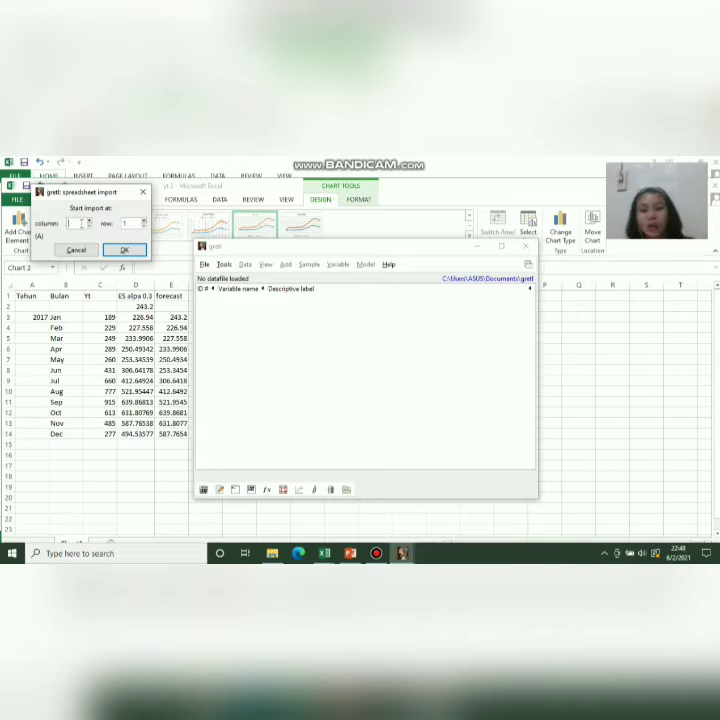
text(3)
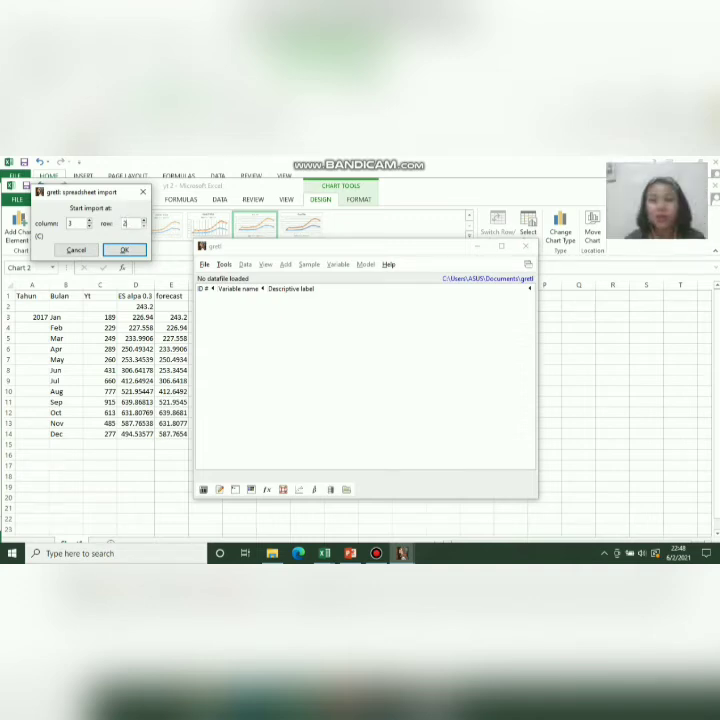
click(117, 250)
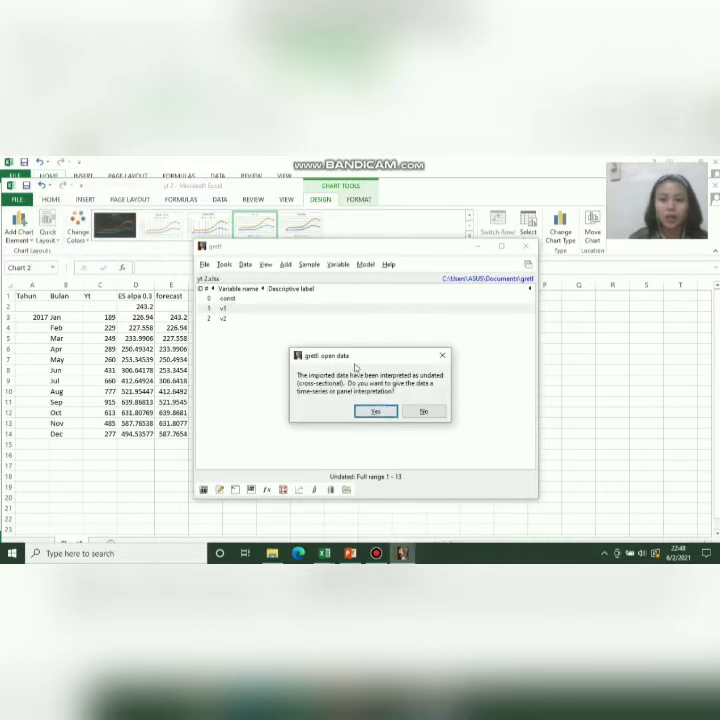
Step: Structure the imported dataset as a monthly time series starting at 2017:01
click(373, 411)
click(349, 424)
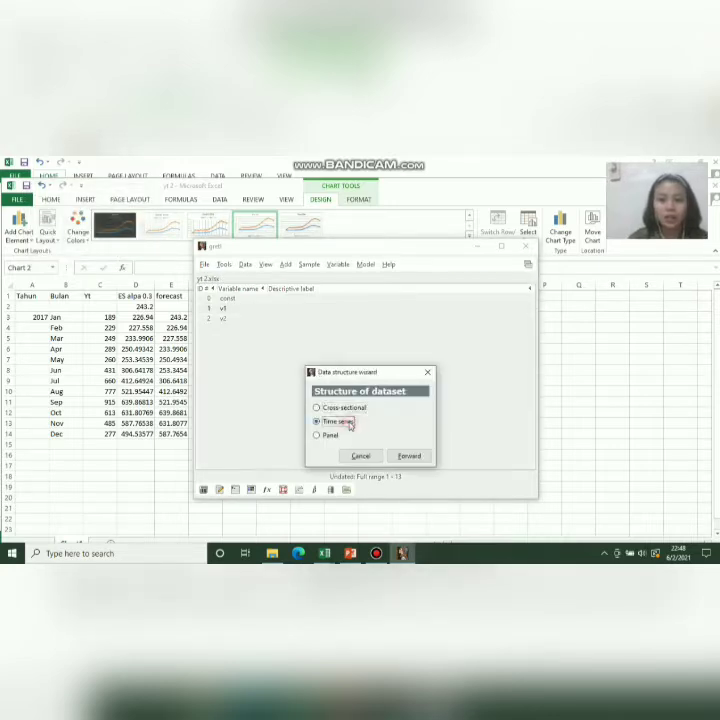
click(409, 456)
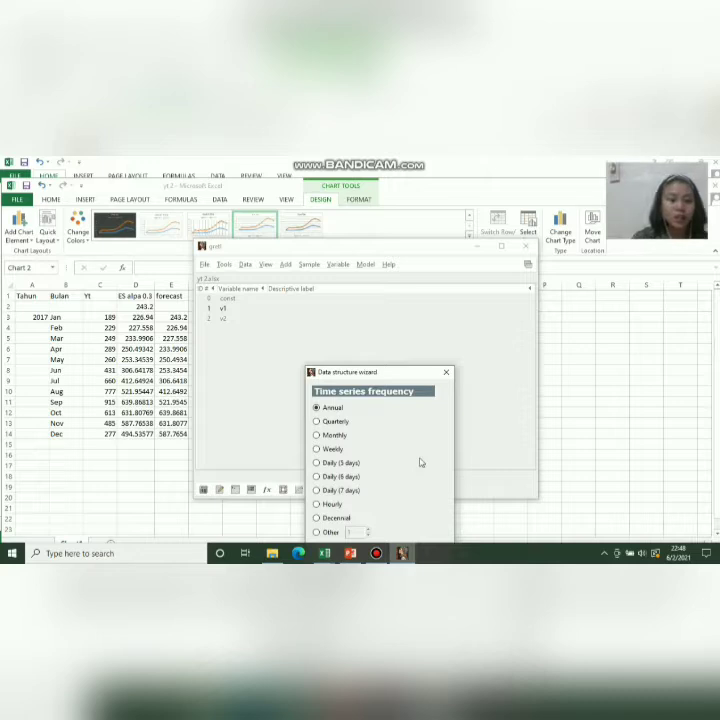
click(318, 435)
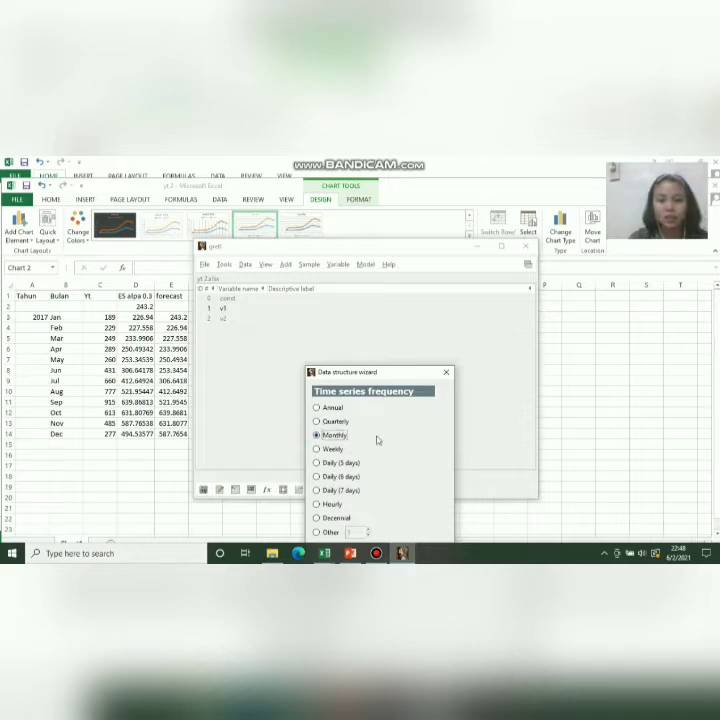
drag(389, 378, 436, 308)
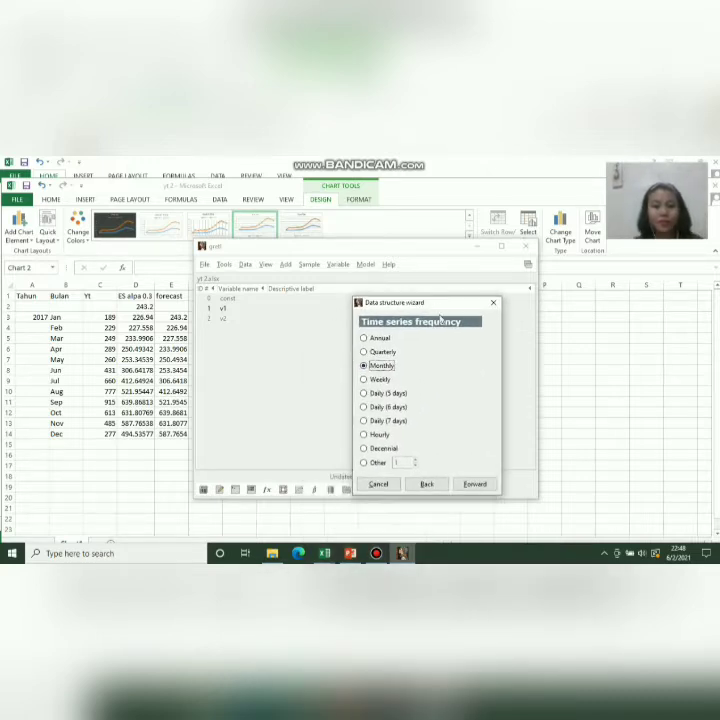
click(476, 484)
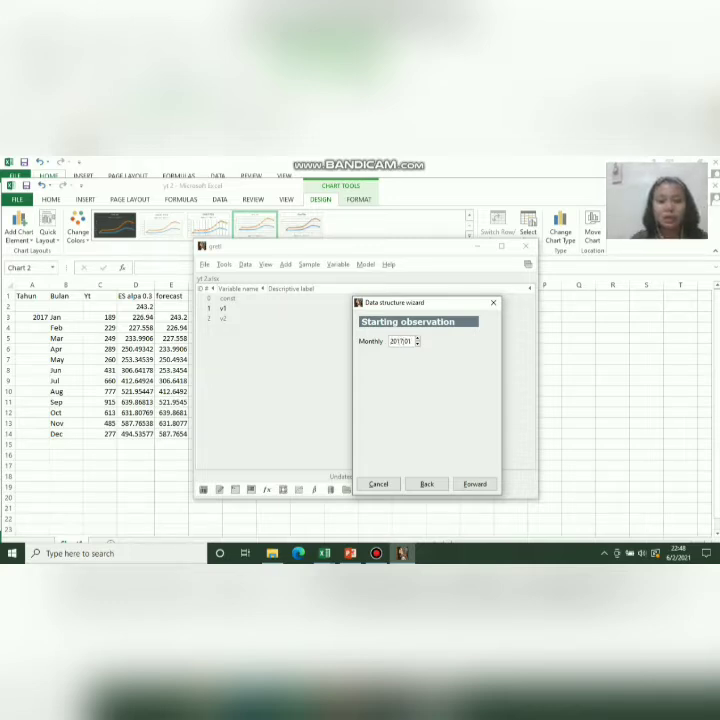
click(475, 484)
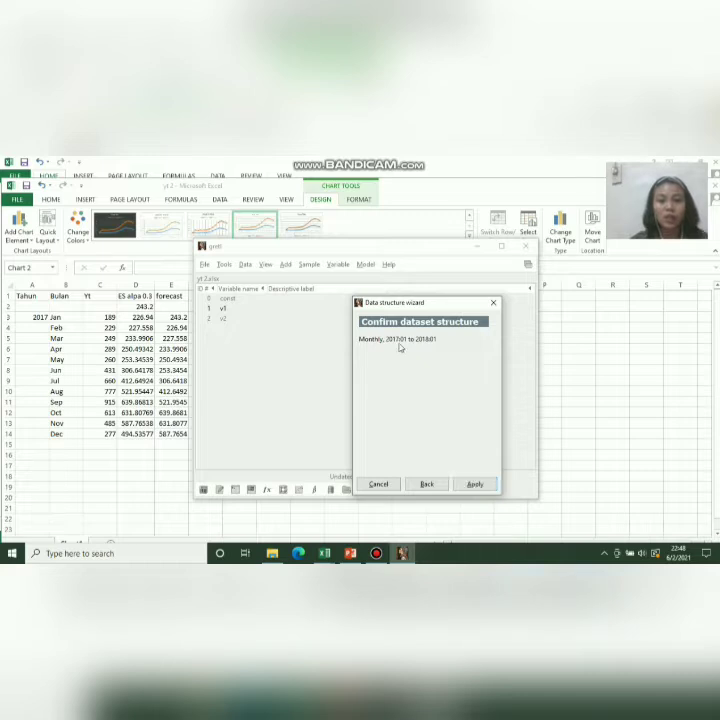
click(475, 486)
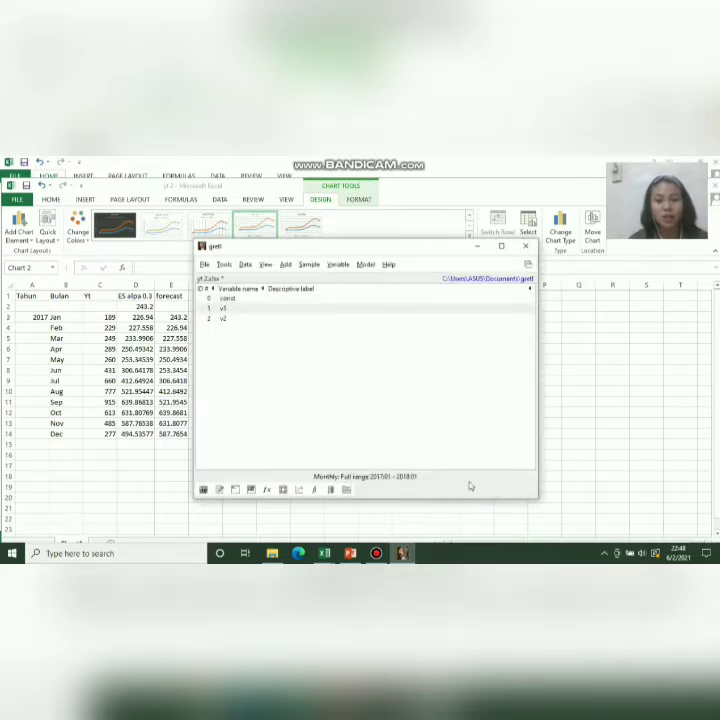
Step: Display the values of v1 and v2 in turn, closing each listing after review
click(237, 309)
double_click(237, 309)
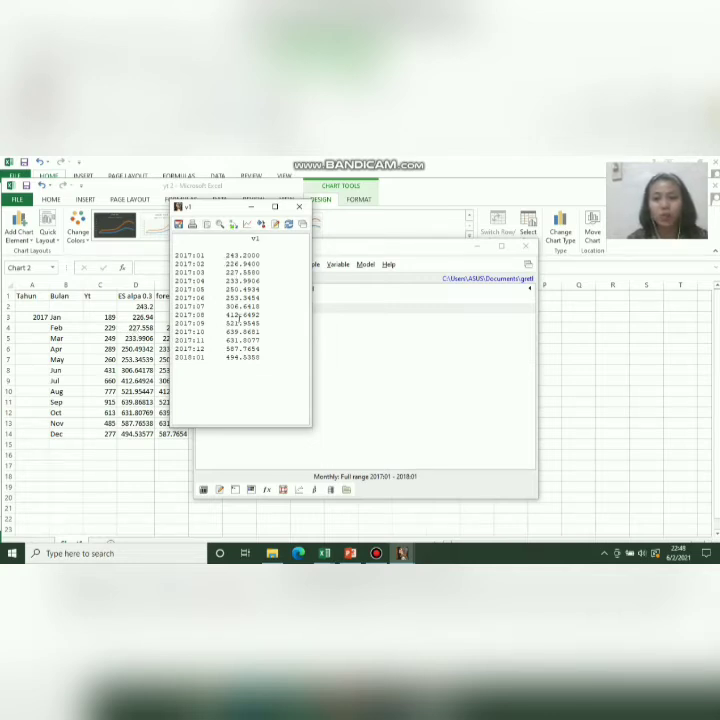
click(298, 207)
click(262, 318)
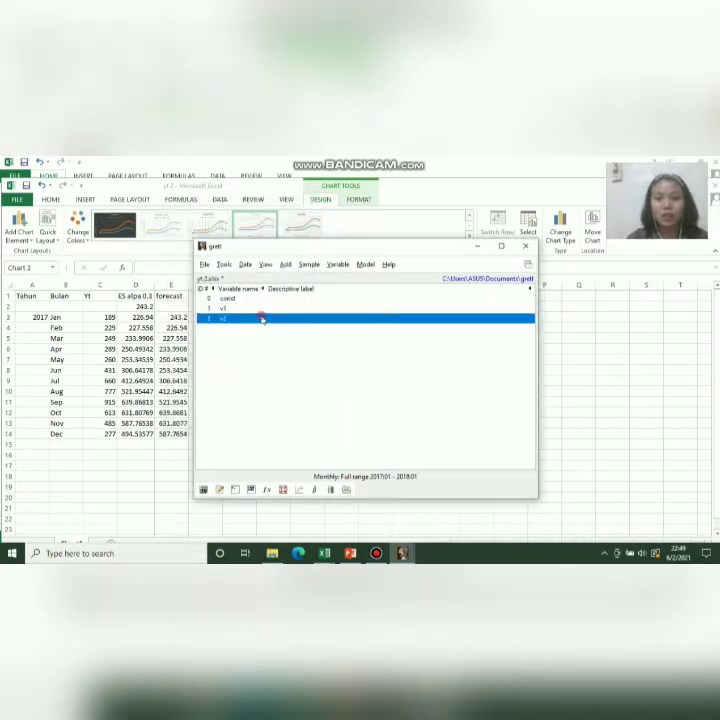
double_click(262, 318)
click(325, 215)
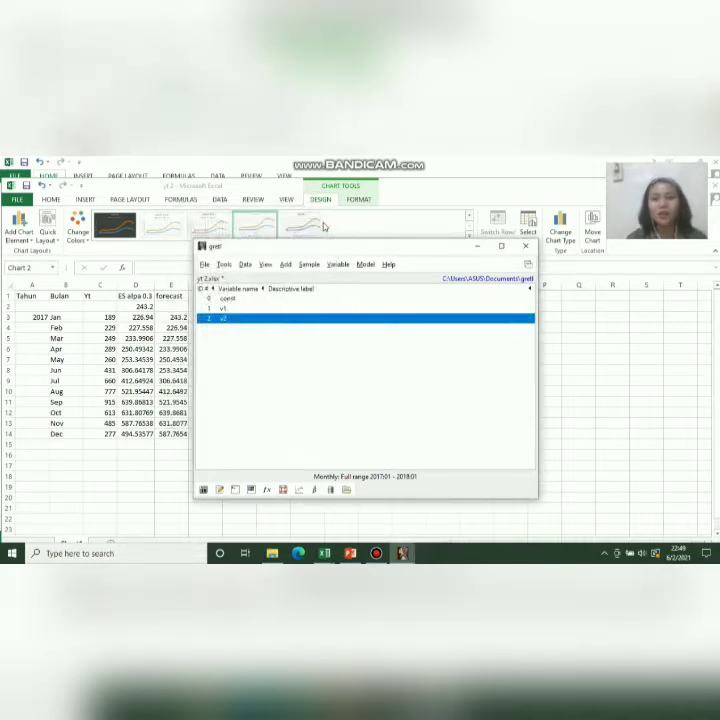
Step: Delete the variable v2 from the dataset and confirm the deletion
right_click(259, 319)
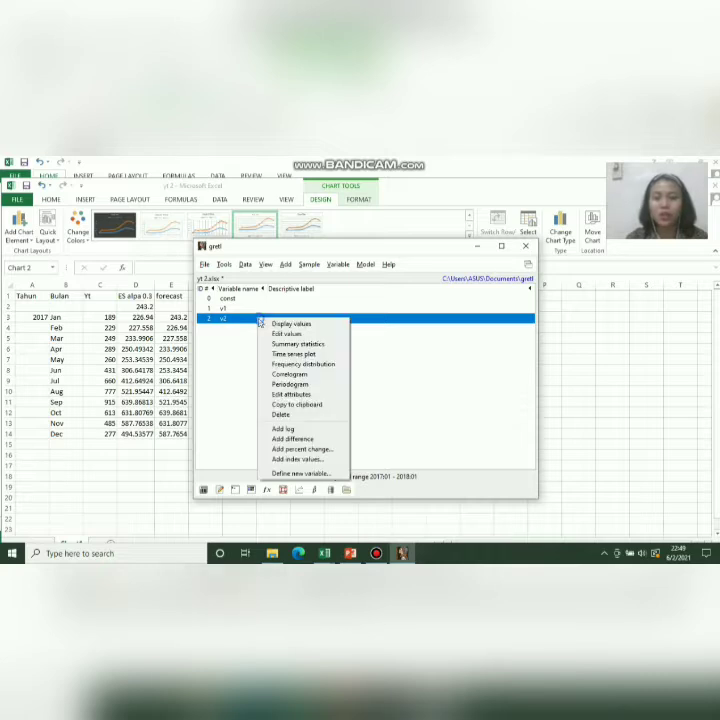
click(270, 414)
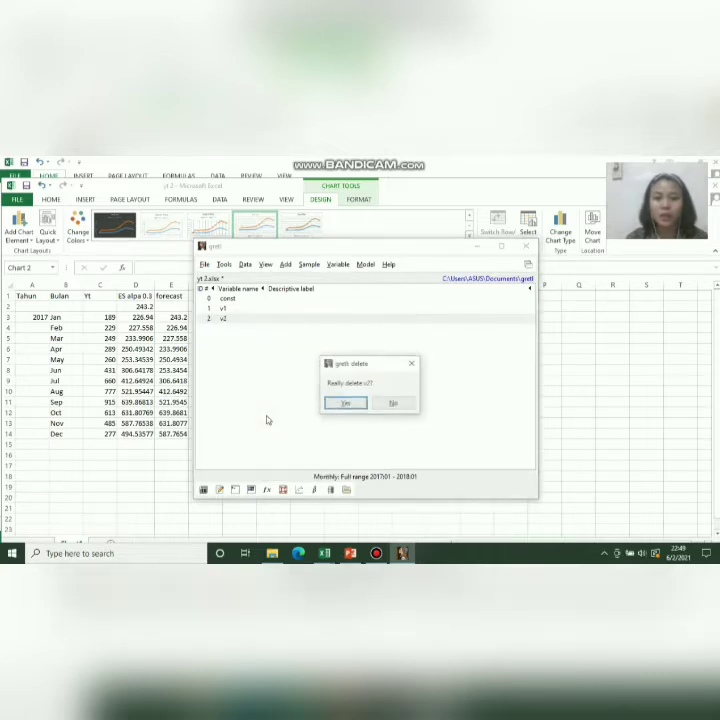
click(340, 404)
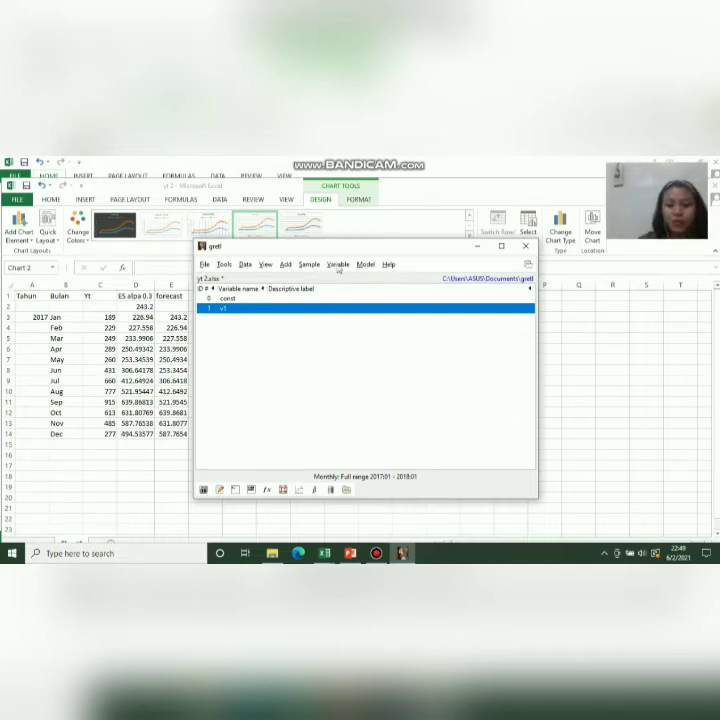
Step: Rename the variable v1 as yt in its variable attributes
click(338, 265)
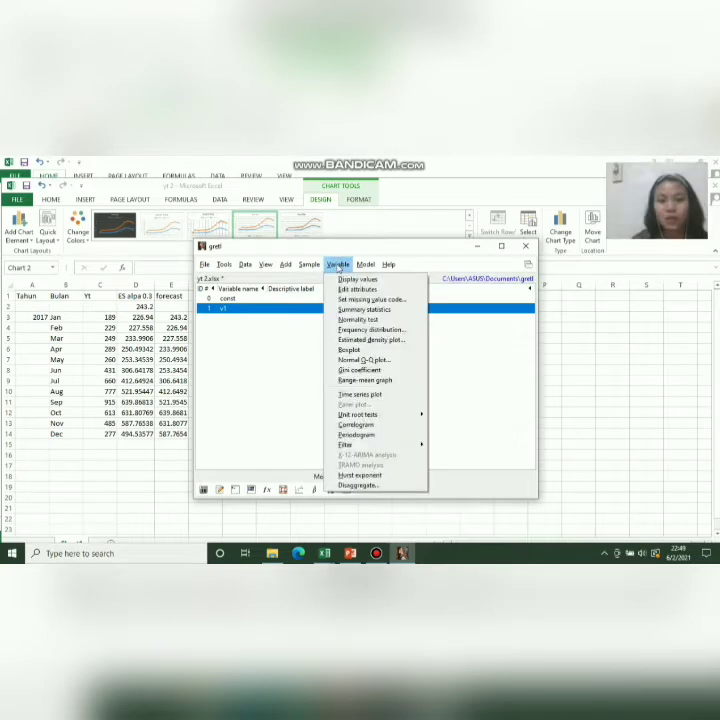
click(352, 289)
click(286, 238)
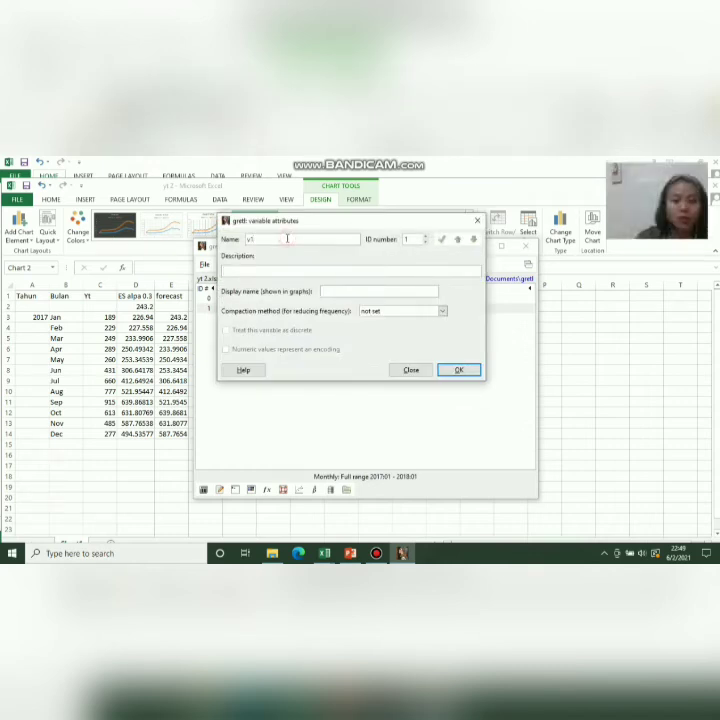
text(yt)
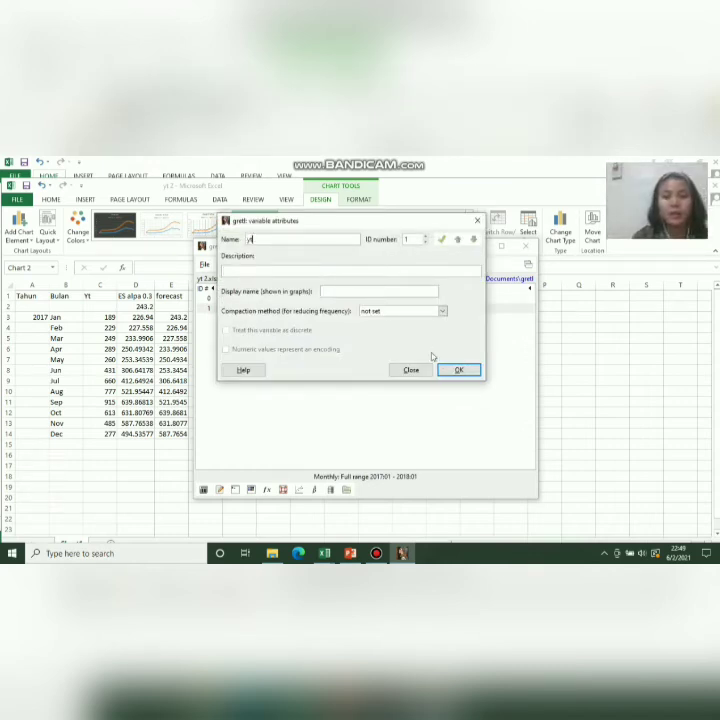
click(455, 370)
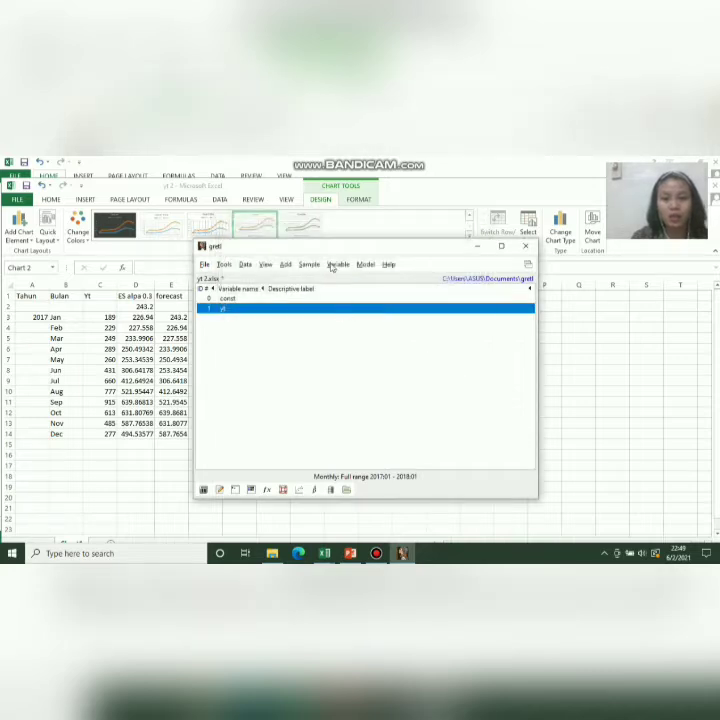
Step: Filter yt with an exponential moving average of weight 0.3, also graphing the residual series and saving the components as ema_yt and emc_yt
click(338, 264)
mouse_move(345, 444)
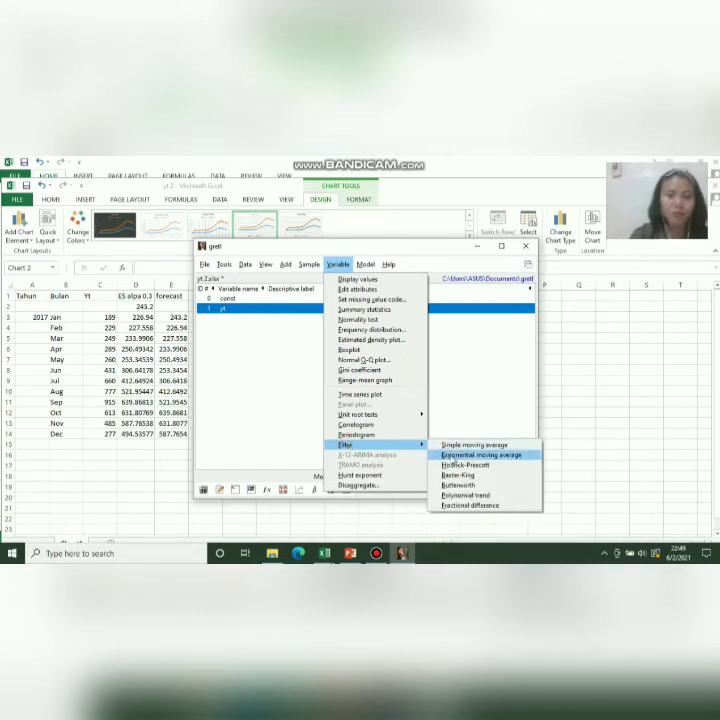
click(453, 456)
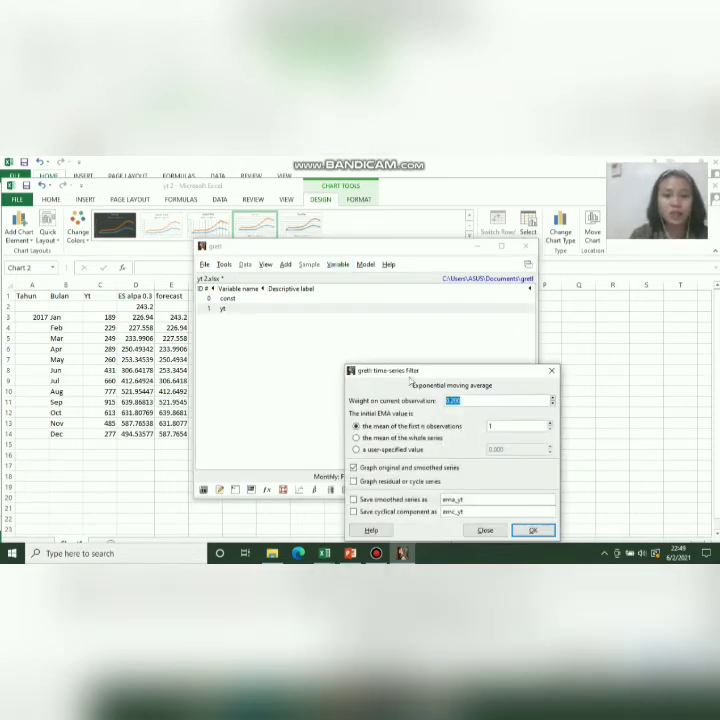
drag(430, 374, 445, 297)
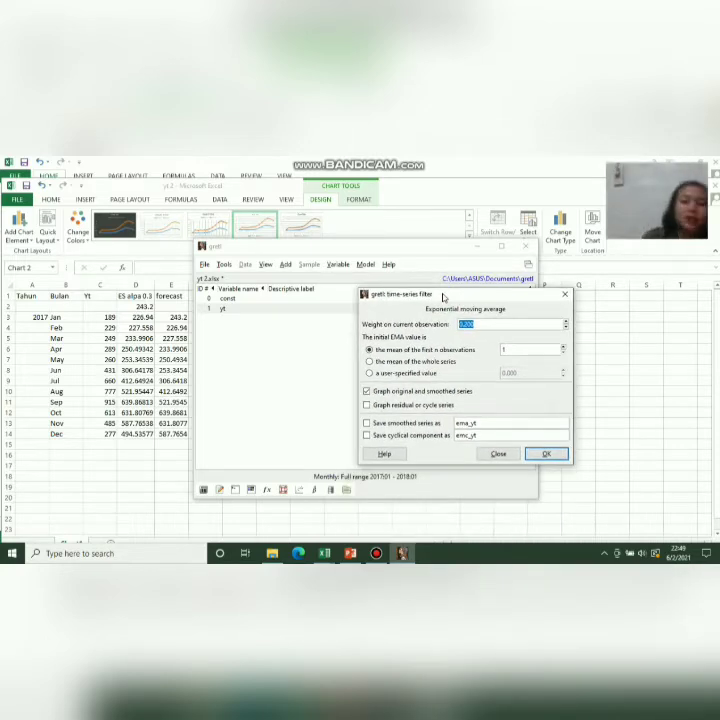
click(480, 324)
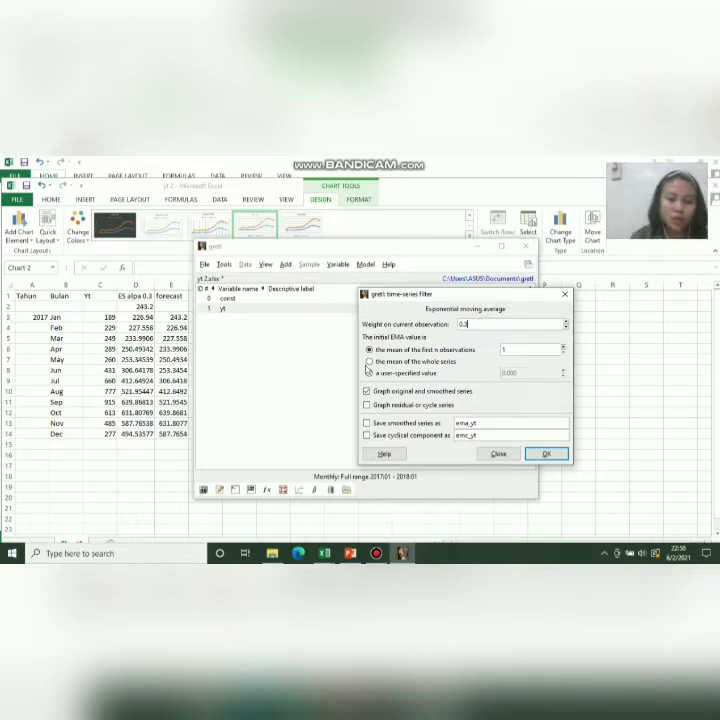
click(367, 405)
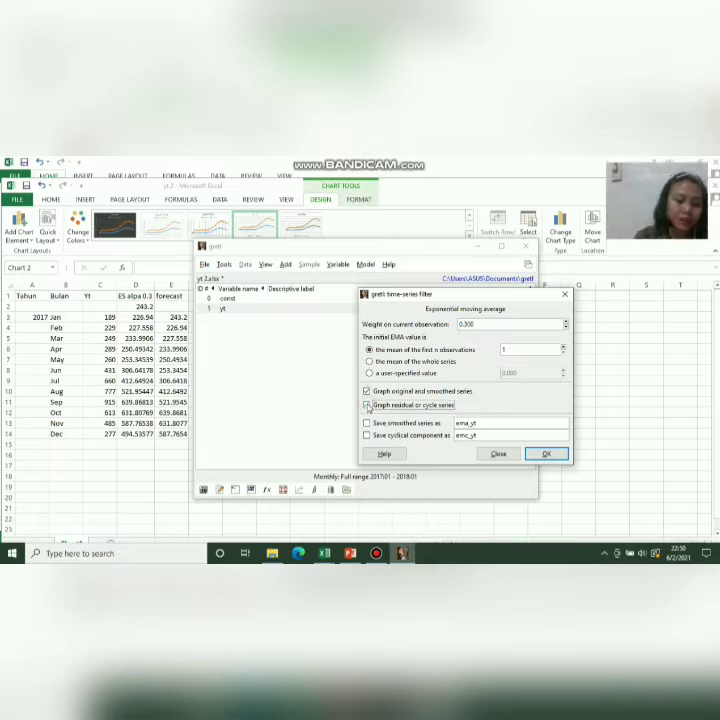
click(367, 405)
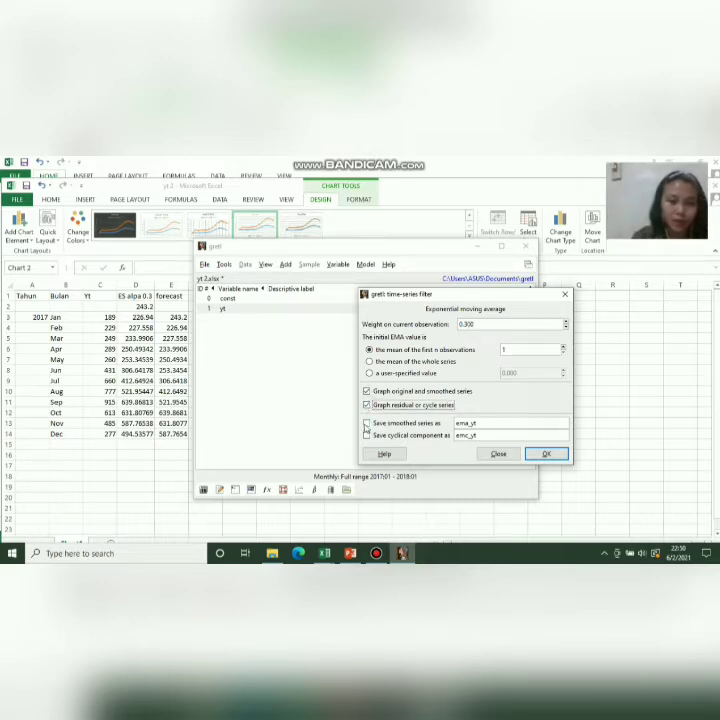
click(367, 424)
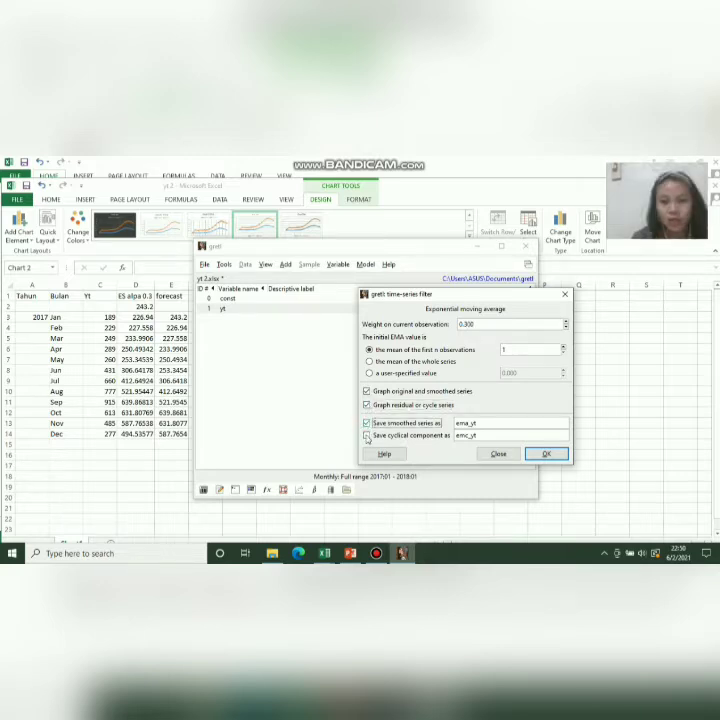
click(367, 436)
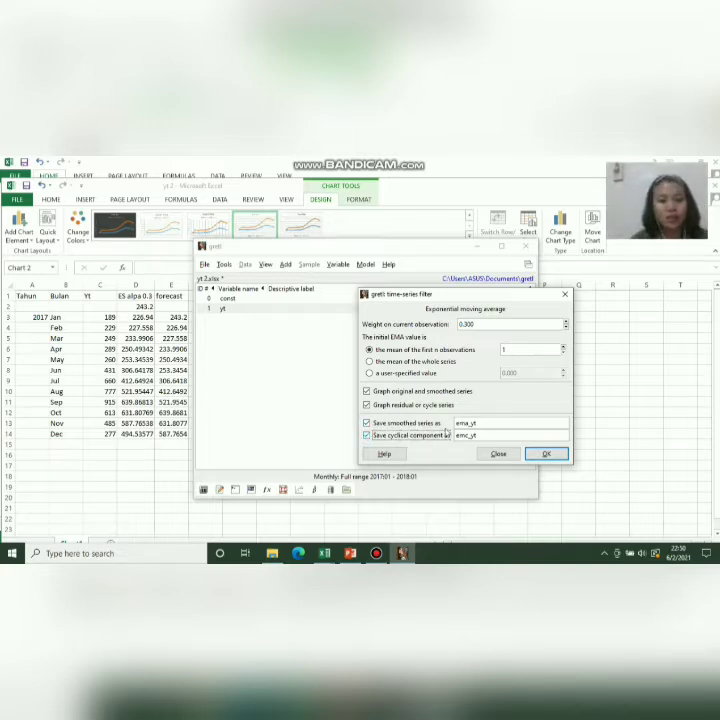
click(536, 456)
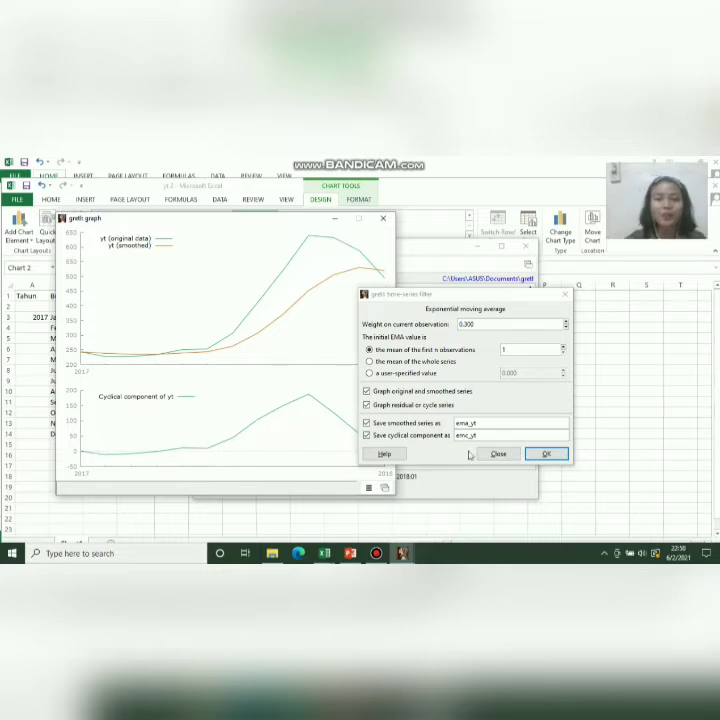
Step: Rerun the filter, overwriting the existing ema_yt series, and close the new graph and the filter dialog
click(541, 455)
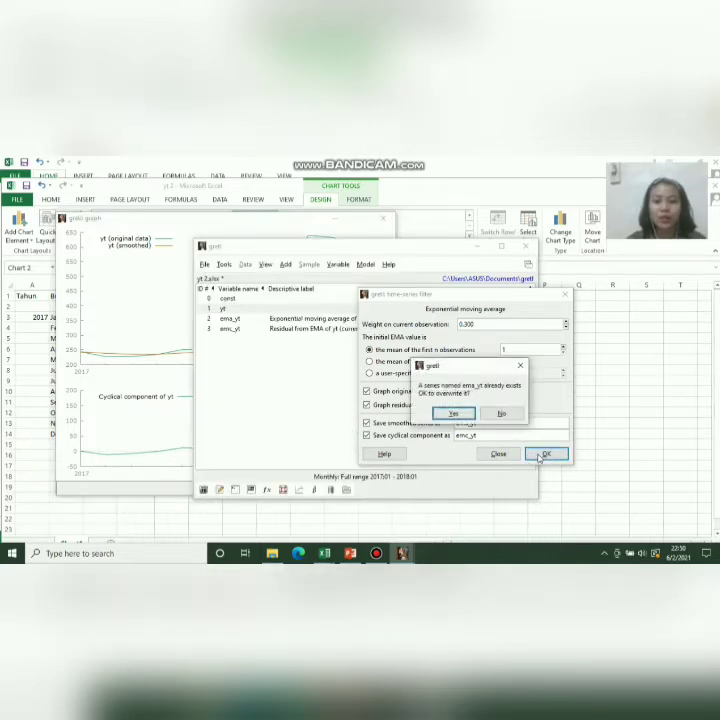
click(457, 414)
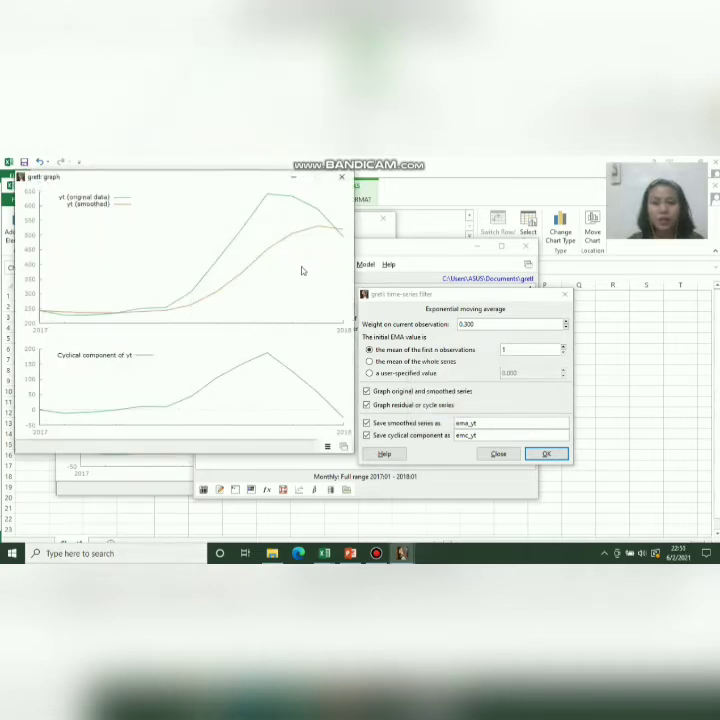
click(341, 177)
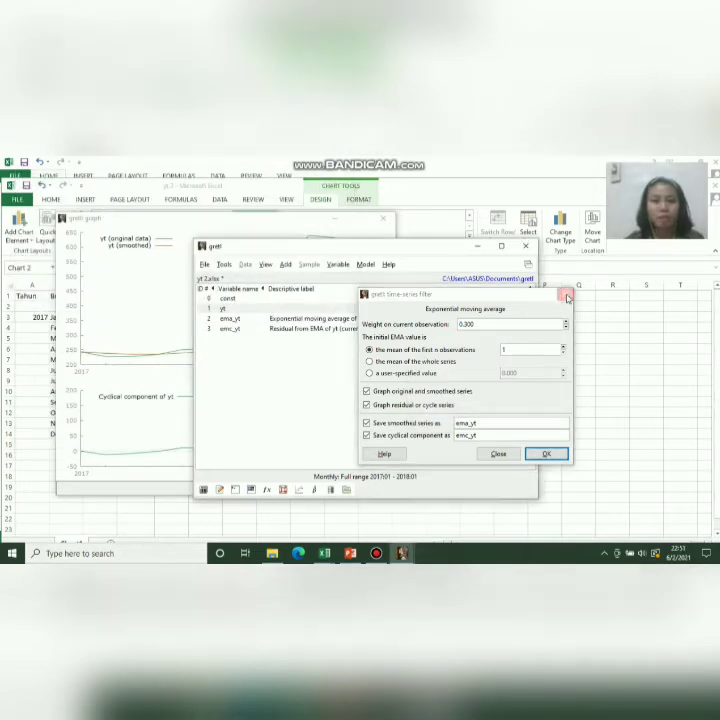
click(564, 296)
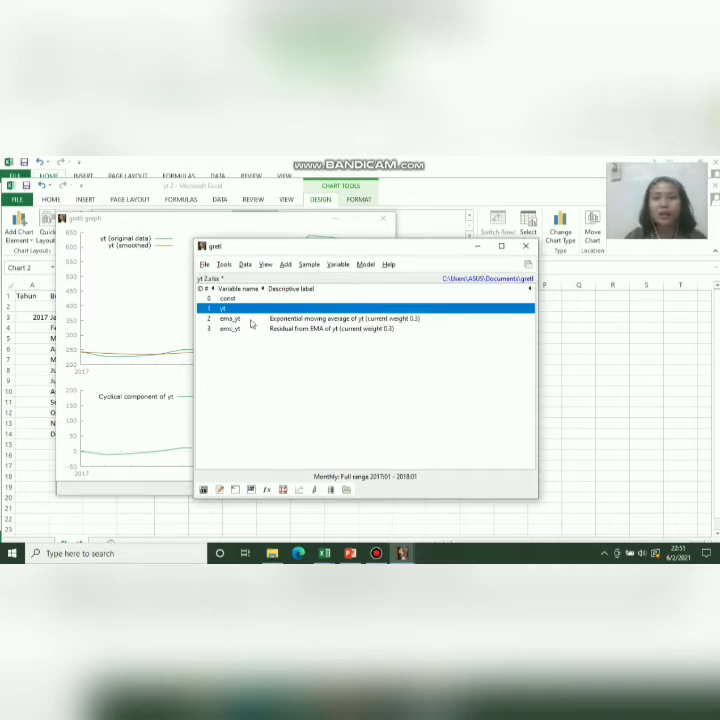
Step: Display the values of the smoothed series ema_yt and close the listing
click(252, 320)
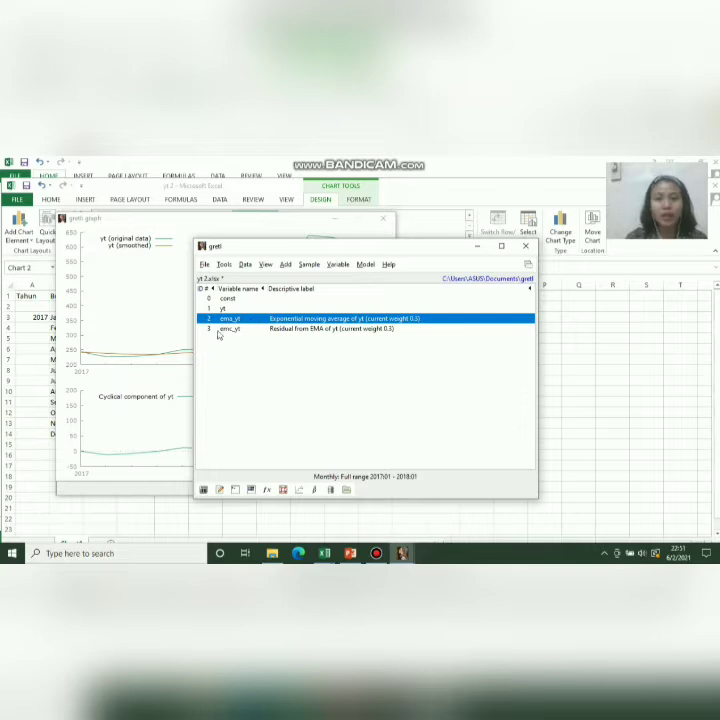
click(241, 327)
key(Up)
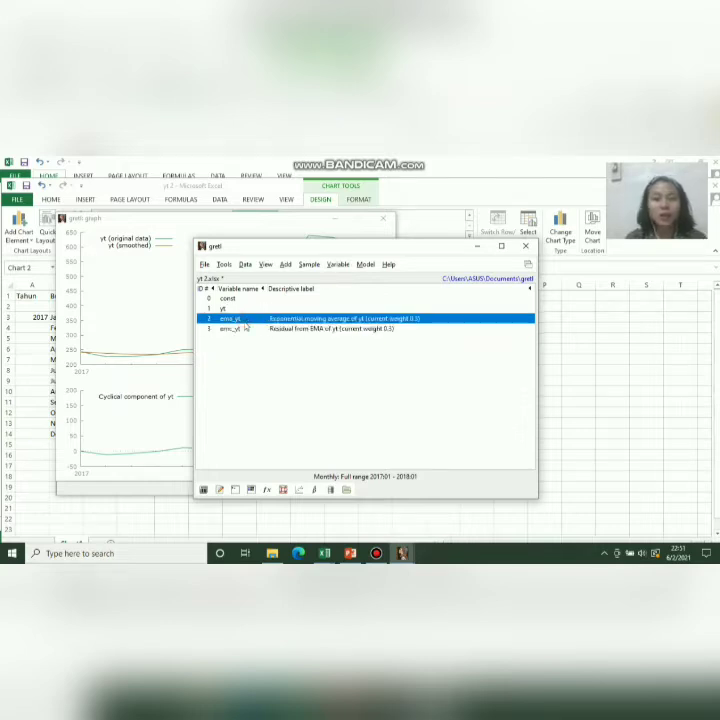
key(Return)
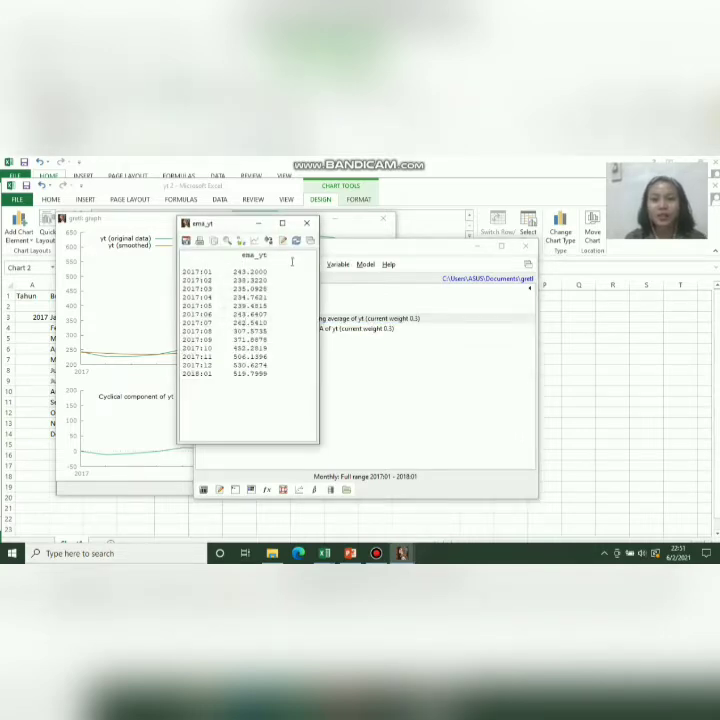
click(307, 223)
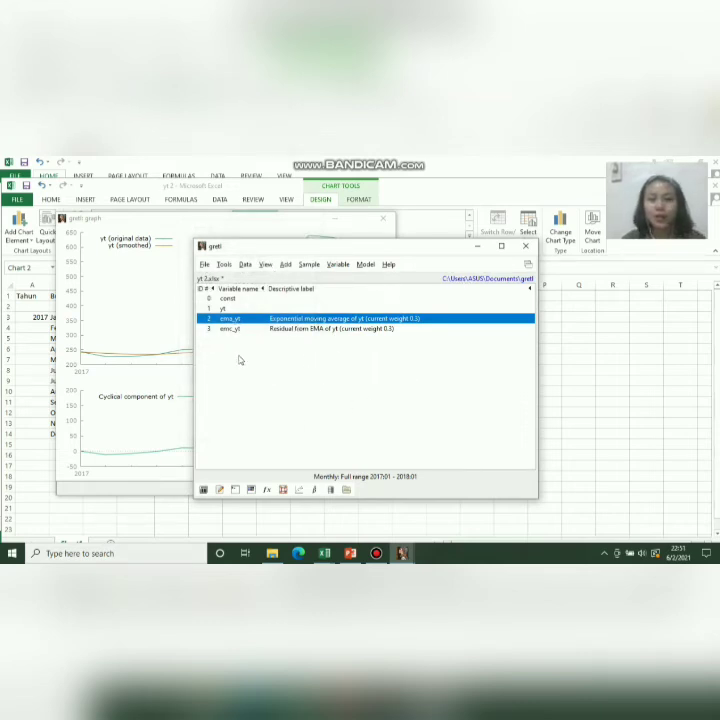
Step: Close gretl without saving the command record or the changes to the data set
click(525, 246)
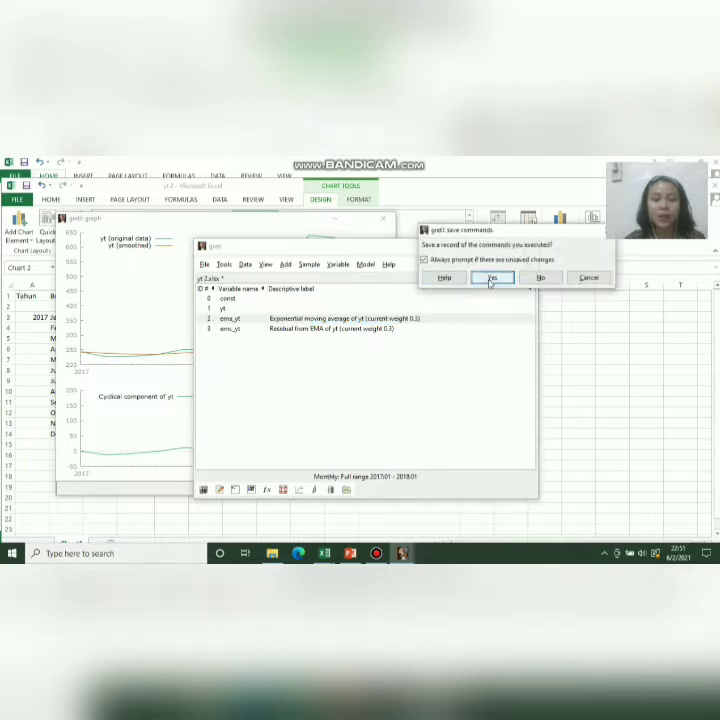
click(491, 281)
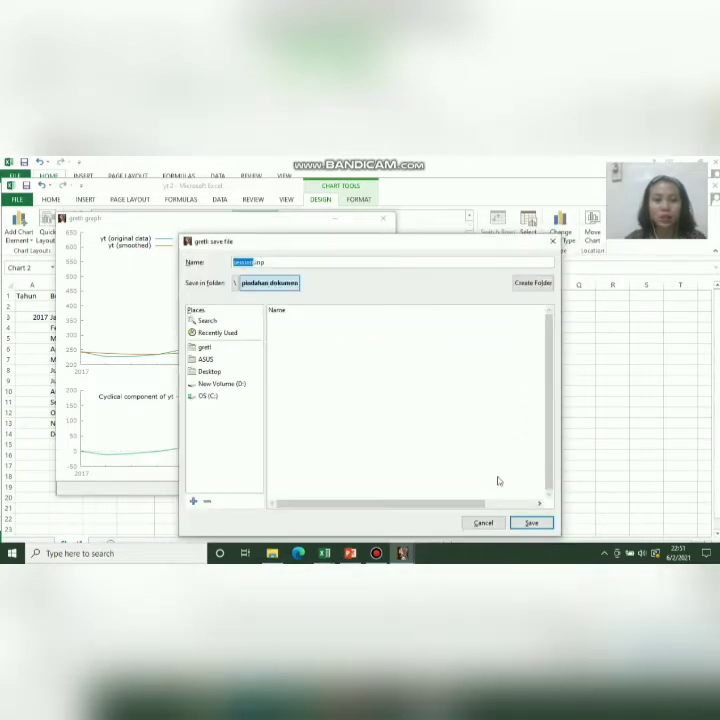
click(482, 523)
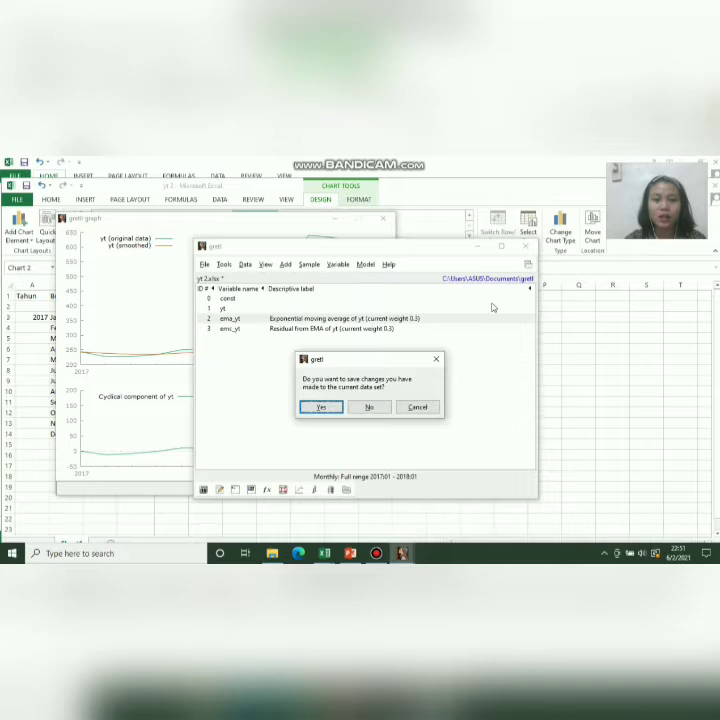
click(368, 406)
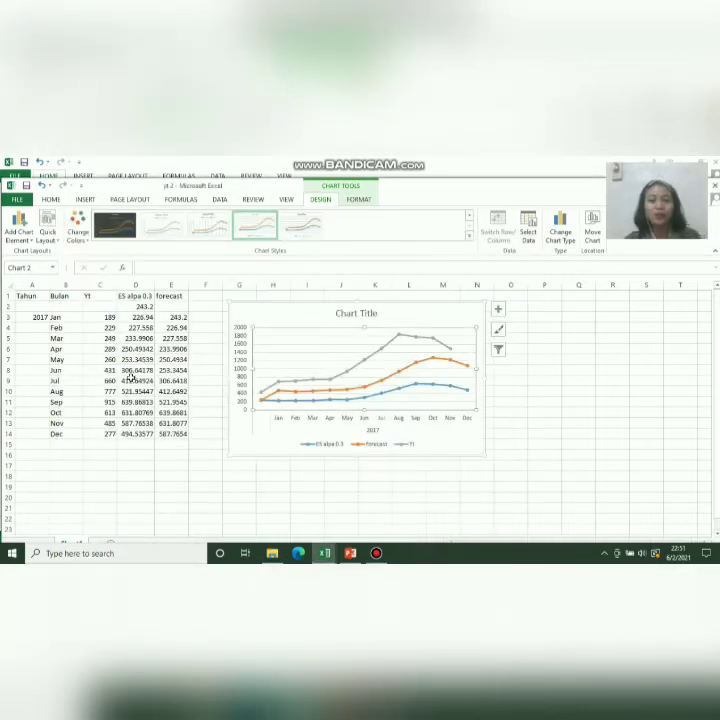
Step: Switch to the PowerPoint presentation and show the DEKOMPOSISI slide to read the definition of decomposition
mouse_move(352, 560)
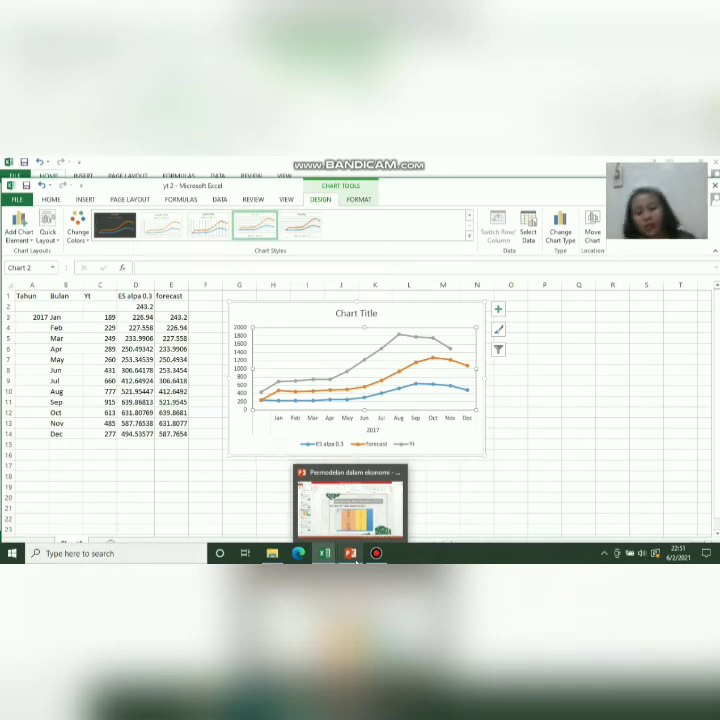
click(350, 553)
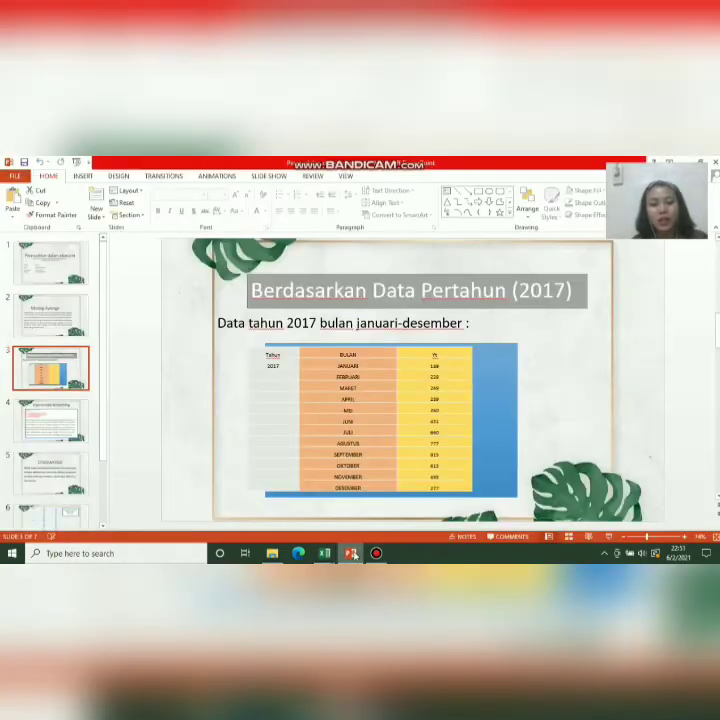
click(53, 474)
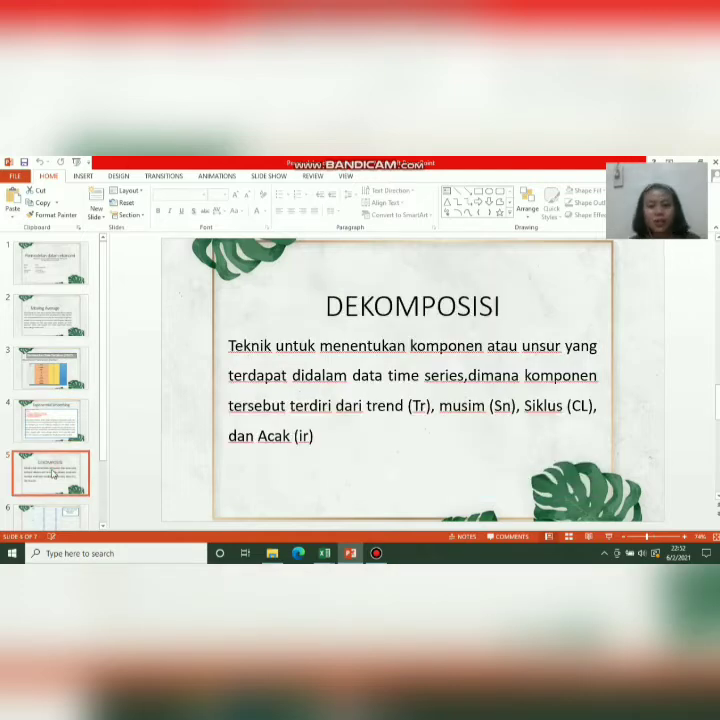
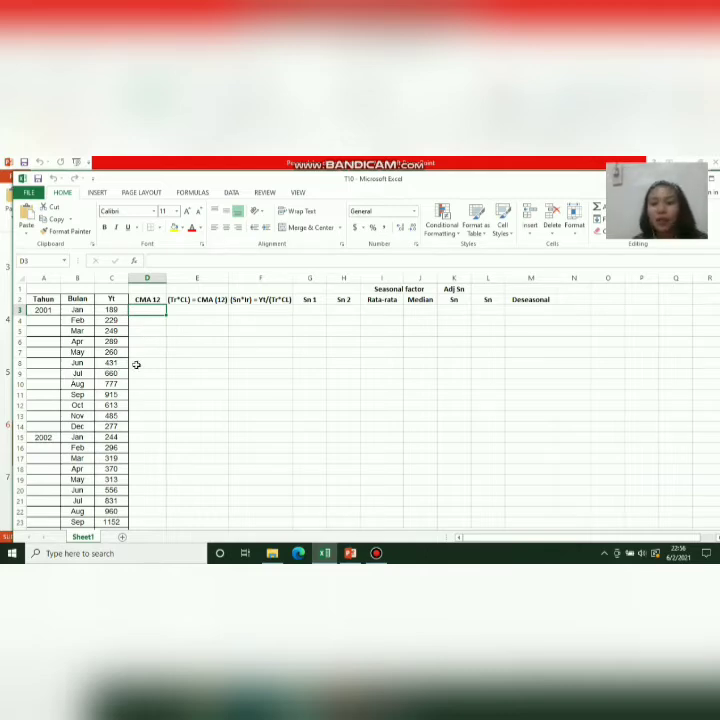
Step: Try to compute the first CMA 12 value in cell D8 as the average of Yt cells C3:C7
click(136, 364)
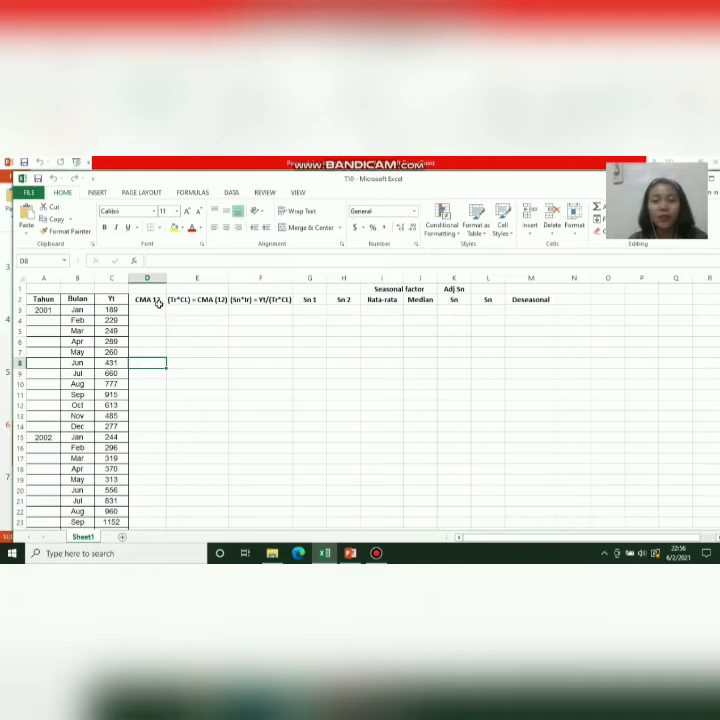
click(141, 351)
click(142, 365)
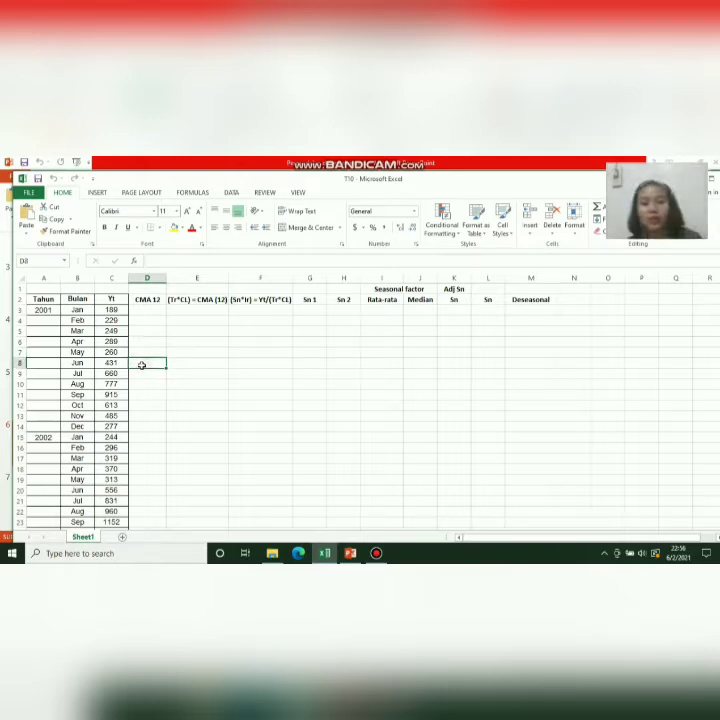
text(=)
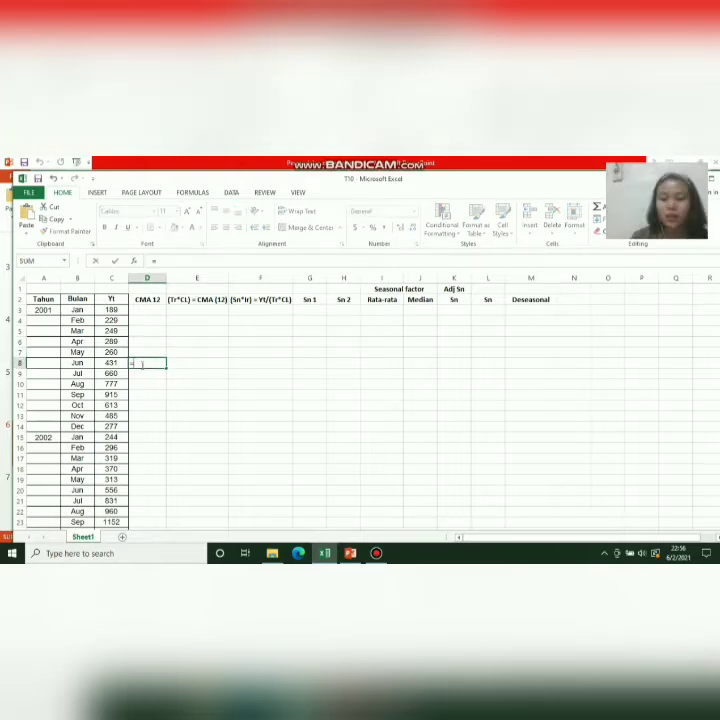
text(average)
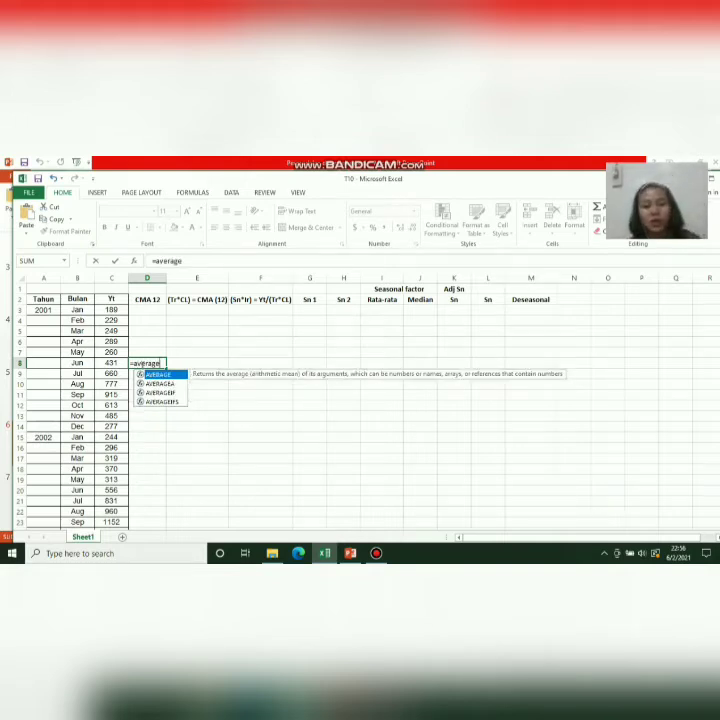
text(()
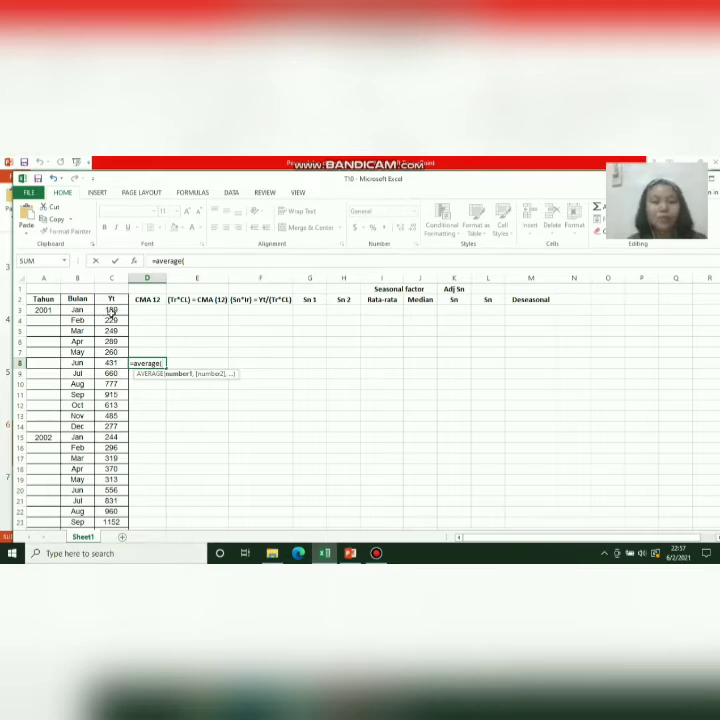
drag(112, 311, 112, 348)
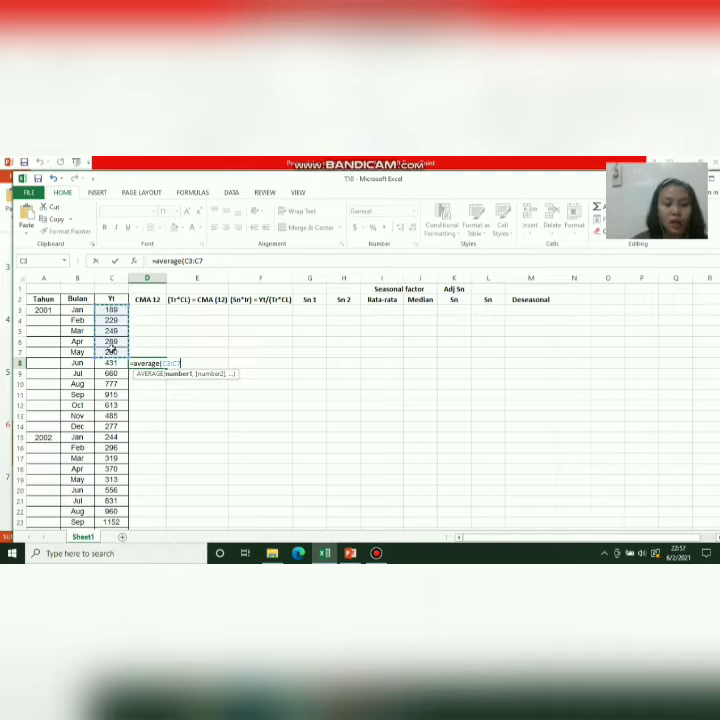
key(Return)
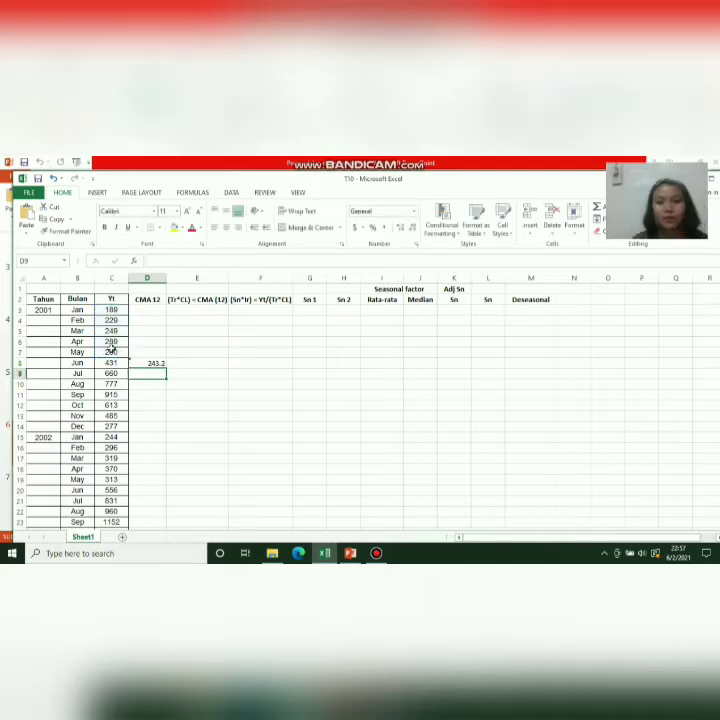
Step: Clear the average formula from cell D8 in the CMA 12 column and reselect the empty cell
click(154, 365)
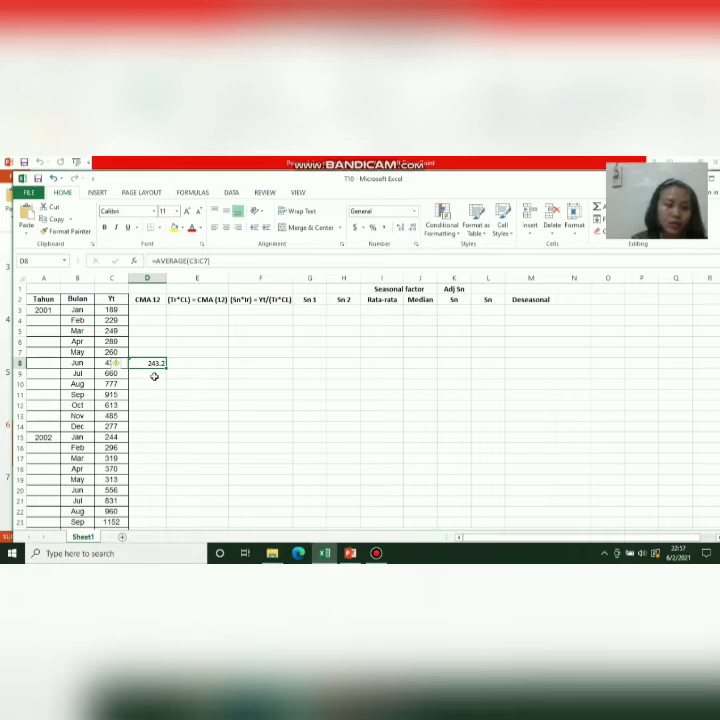
click(147, 341)
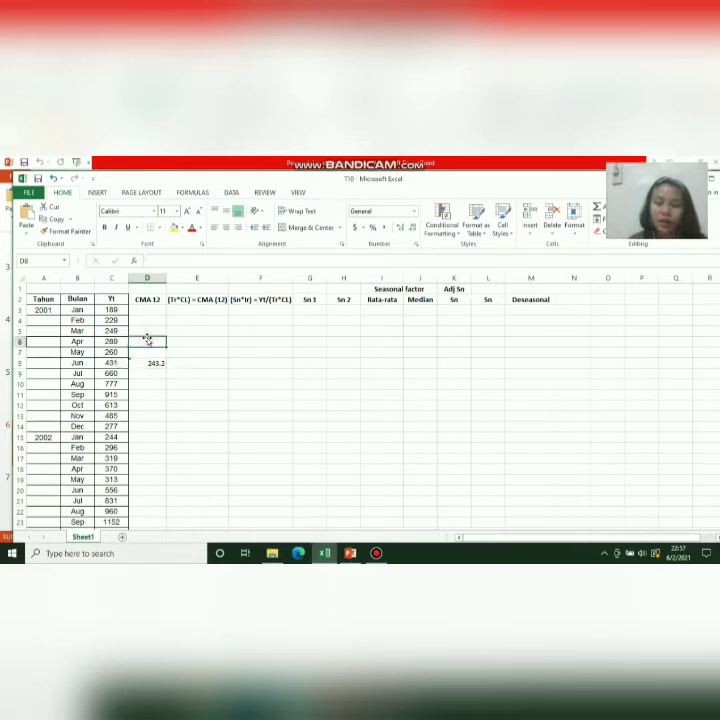
click(148, 363)
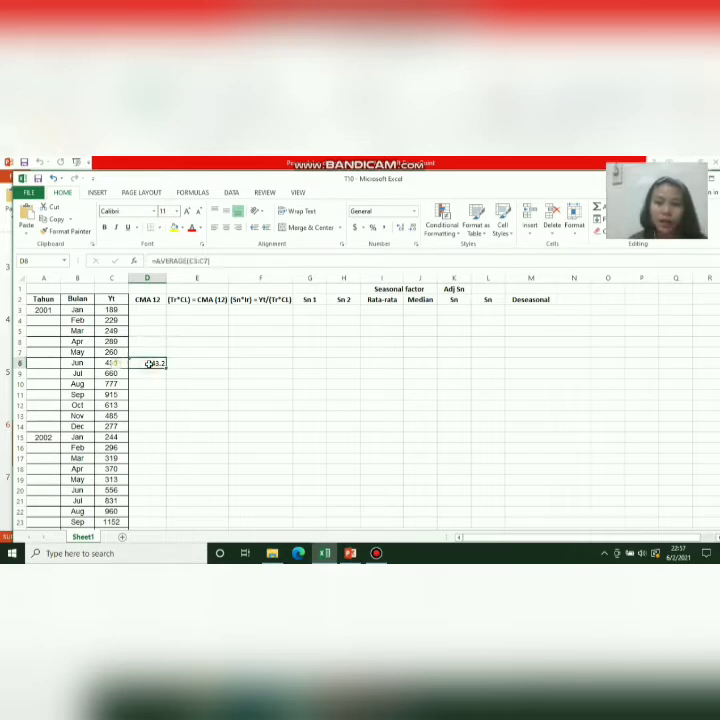
double_click(149, 363)
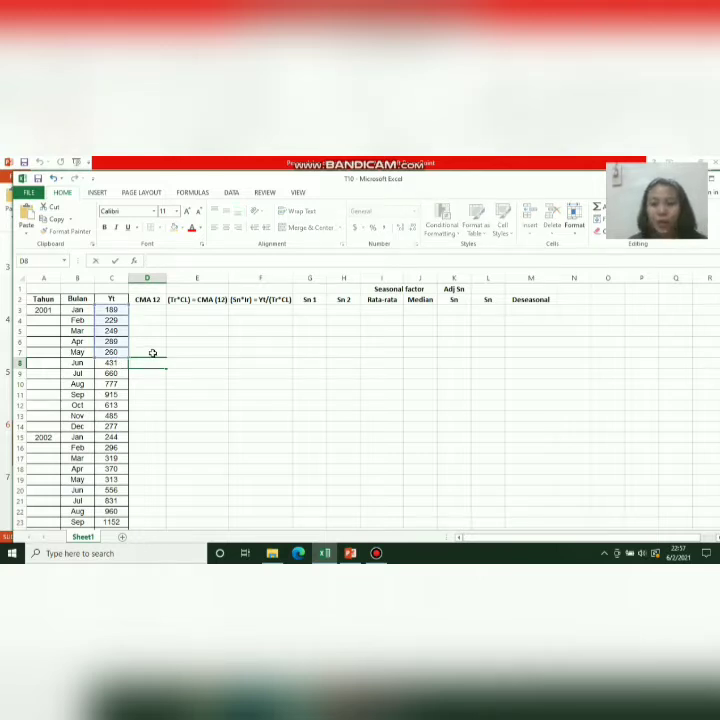
click(151, 352)
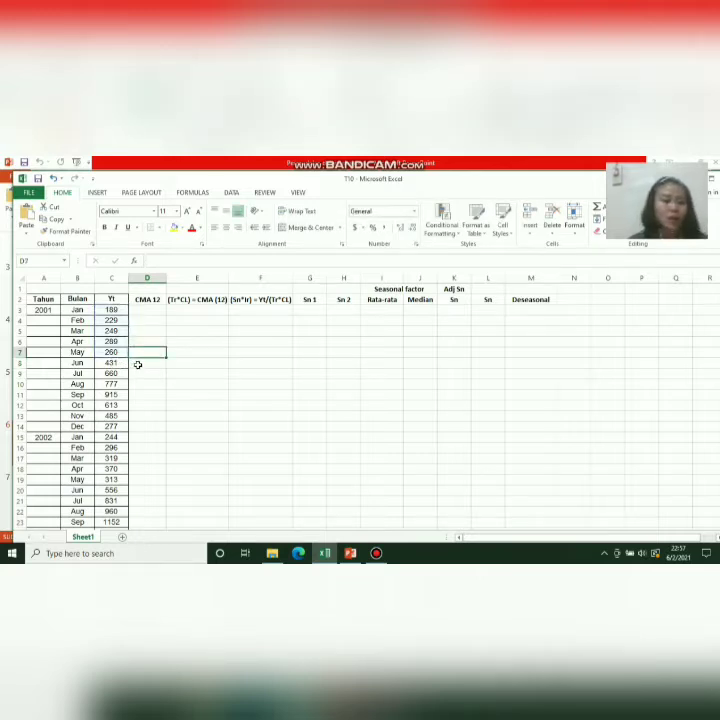
click(138, 364)
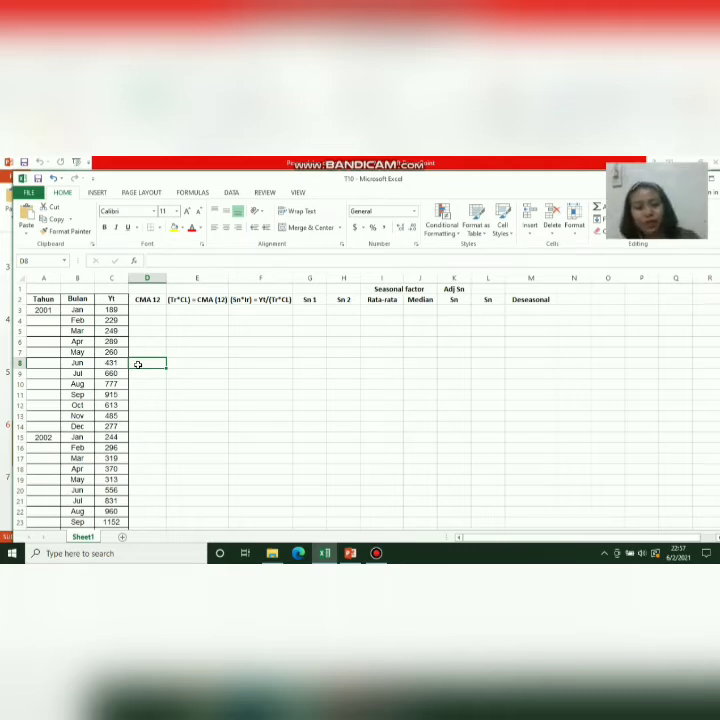
Step: Enter =AVERAGE(C3:C14) in D8 of the CMA 12 column and fill the formula down to D38
text(=)
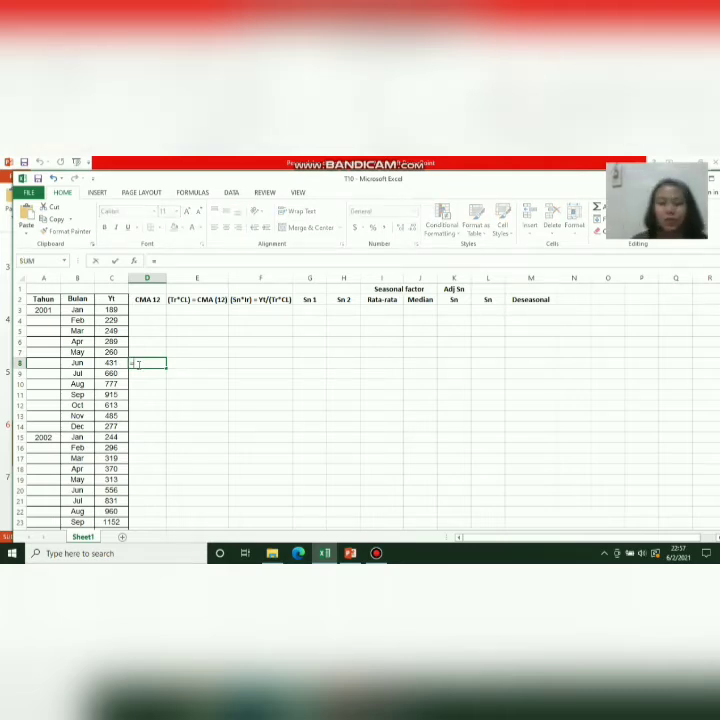
text(average)
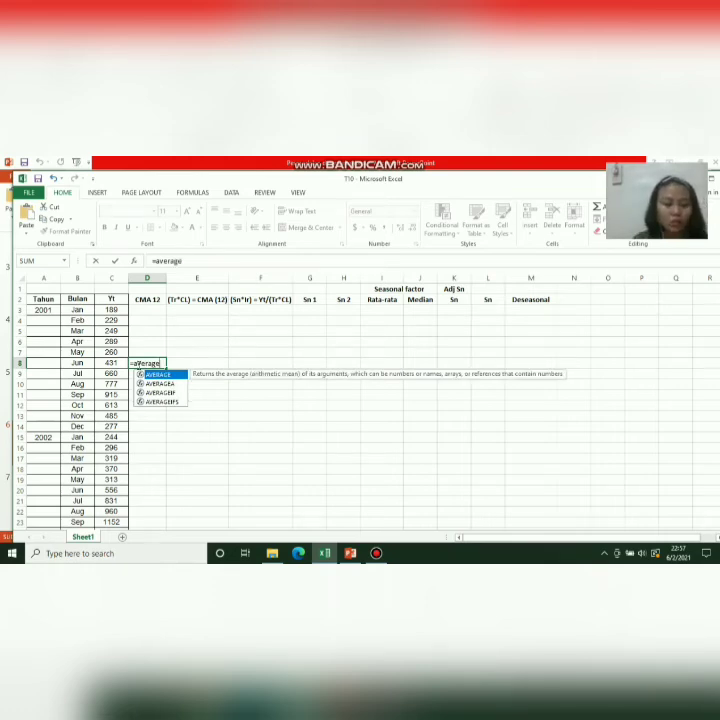
text(()
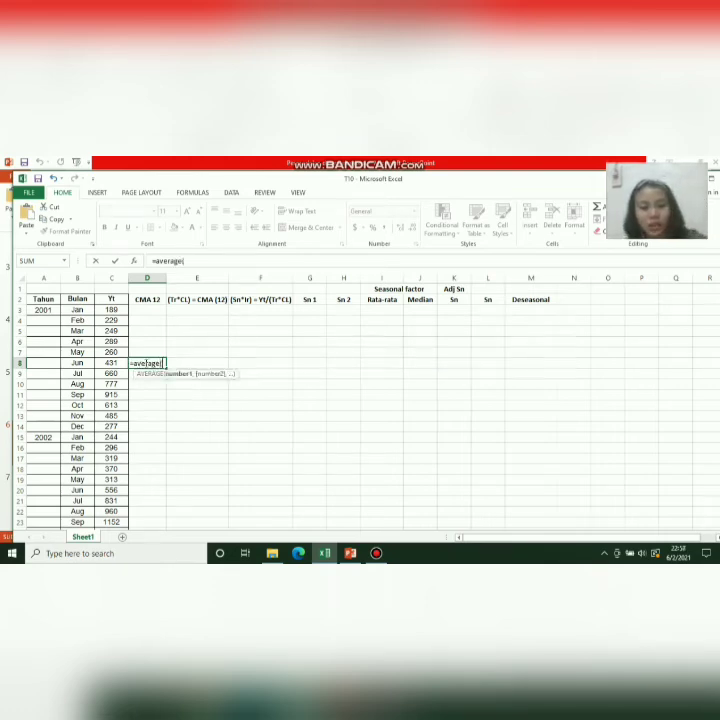
click(111, 310)
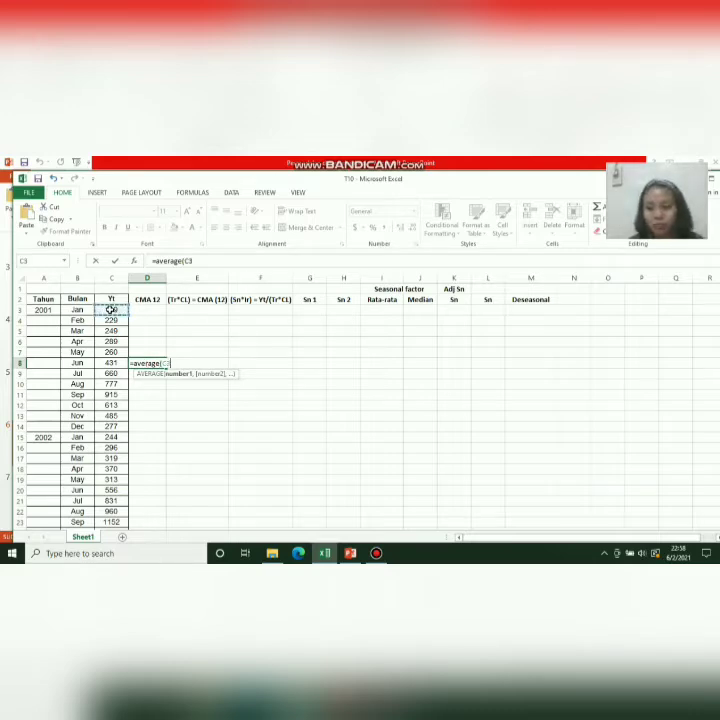
drag(111, 310, 106, 426)
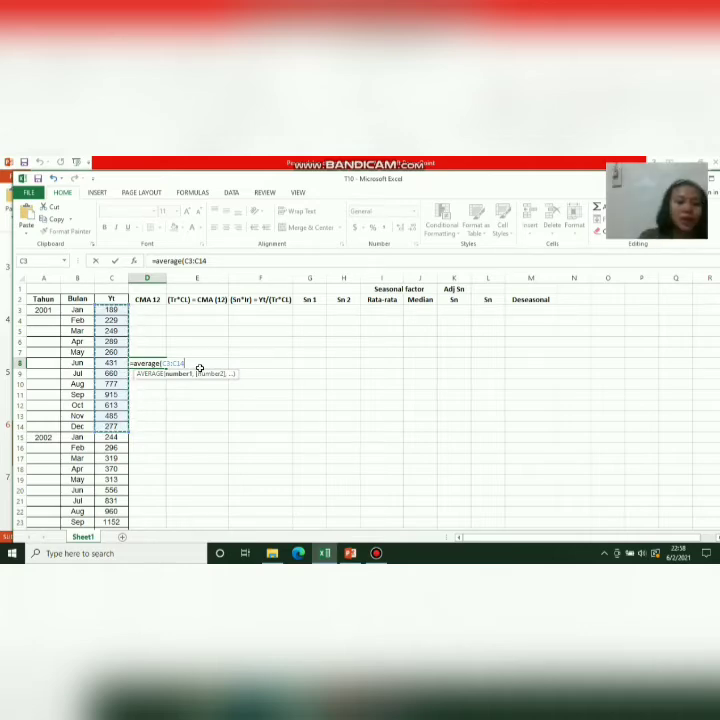
key(Return)
click(145, 363)
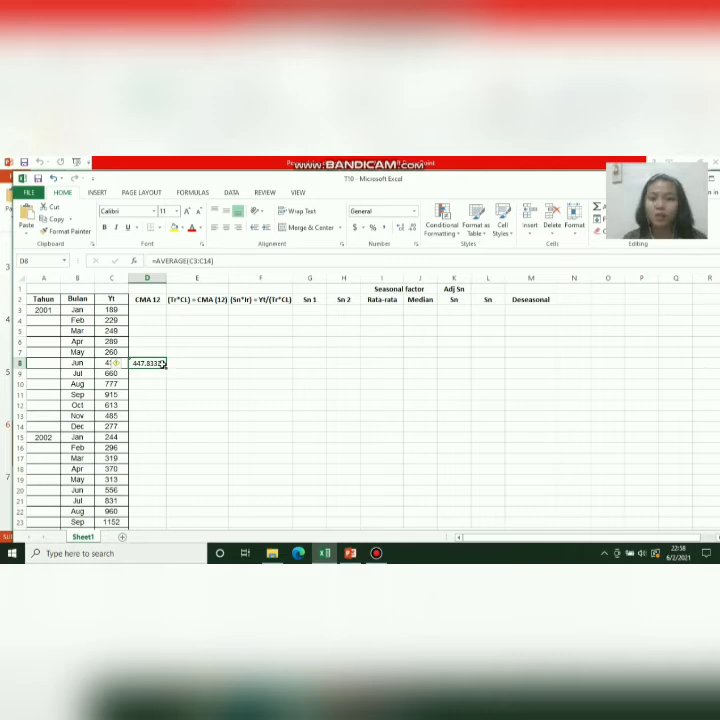
drag(165, 369, 146, 476)
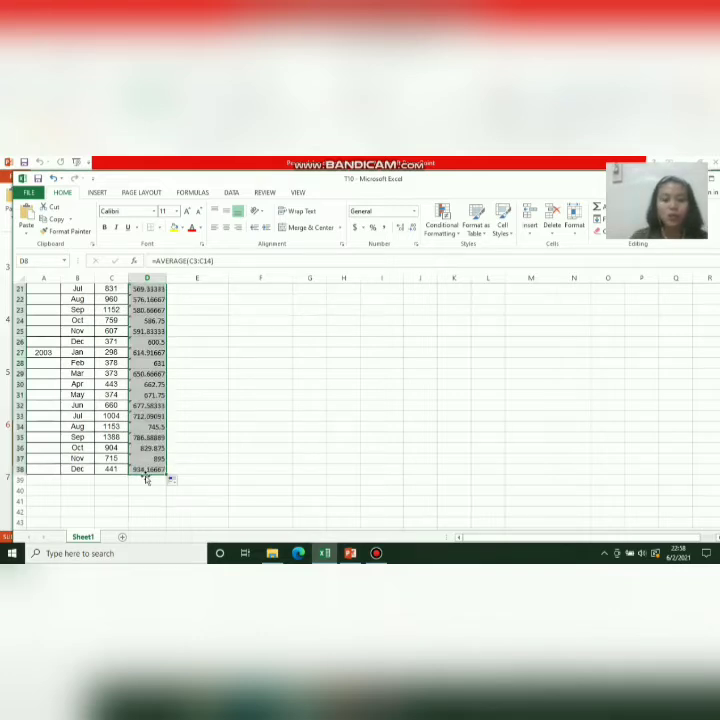
Step: Enter =AVERAGE(D8:D9) in E9 of the (Tr*CL) = CMA (12) column and fill the formula down to E32
click(190, 395)
key(Up)
key(Up)
key(Up)
key(Up)
key(Up)
key(Up)
key(Up)
key(Up)
key(Up)
key(Up)
key(Up)
key(Up)
key(Up)
key(Up)
key(Up)
key(Up)
key(Up)
key(Up)
key(Up)
key(Up)
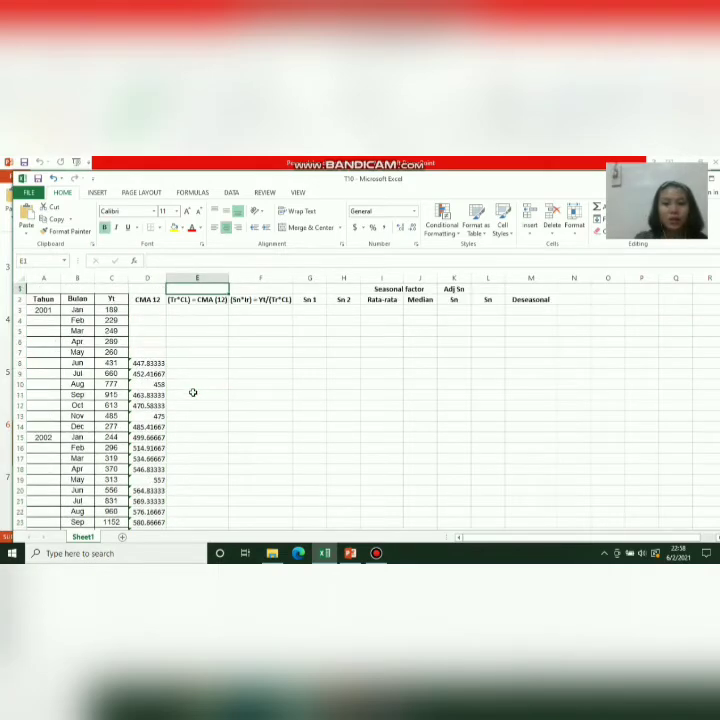
click(181, 313)
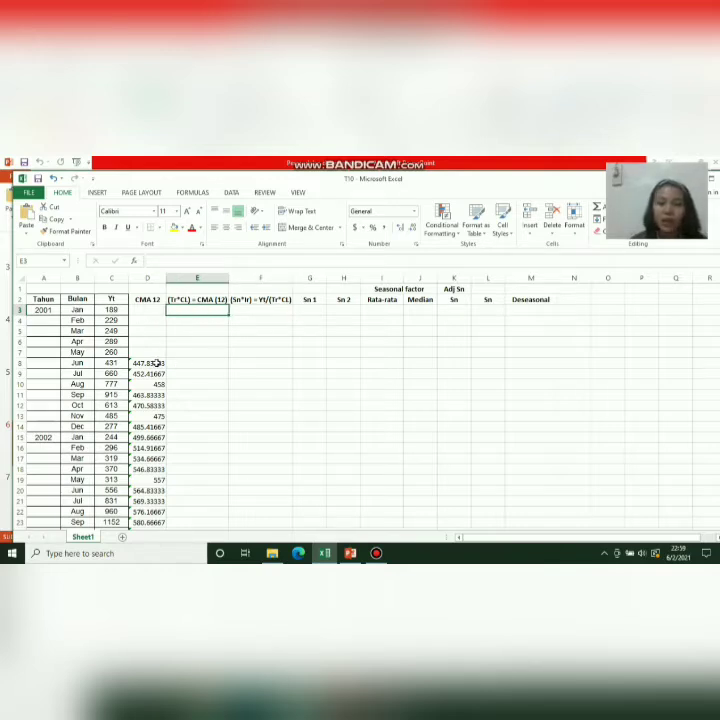
click(150, 363)
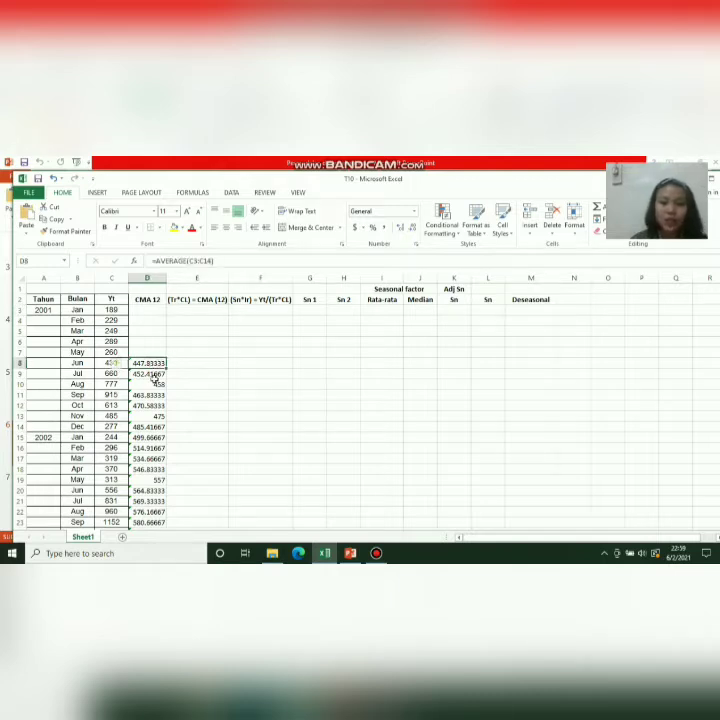
click(178, 377)
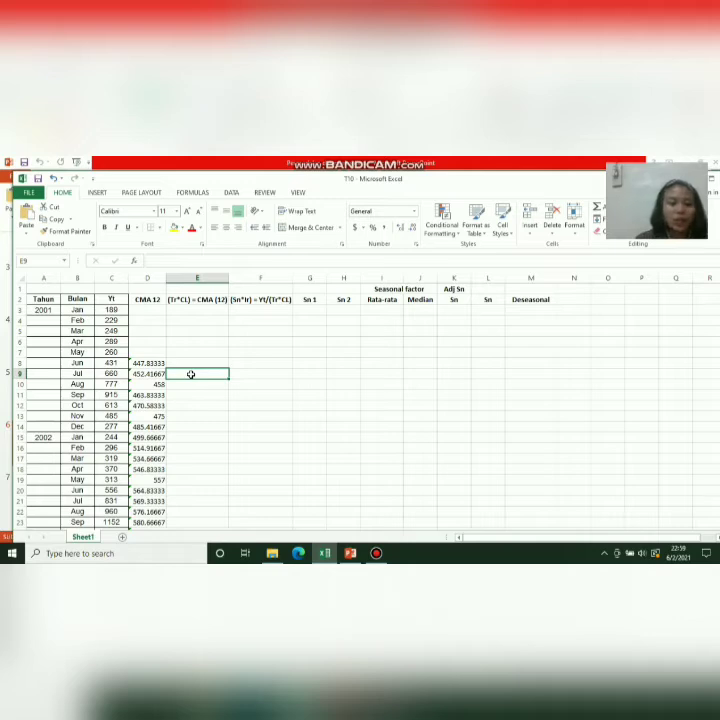
text(=averag)
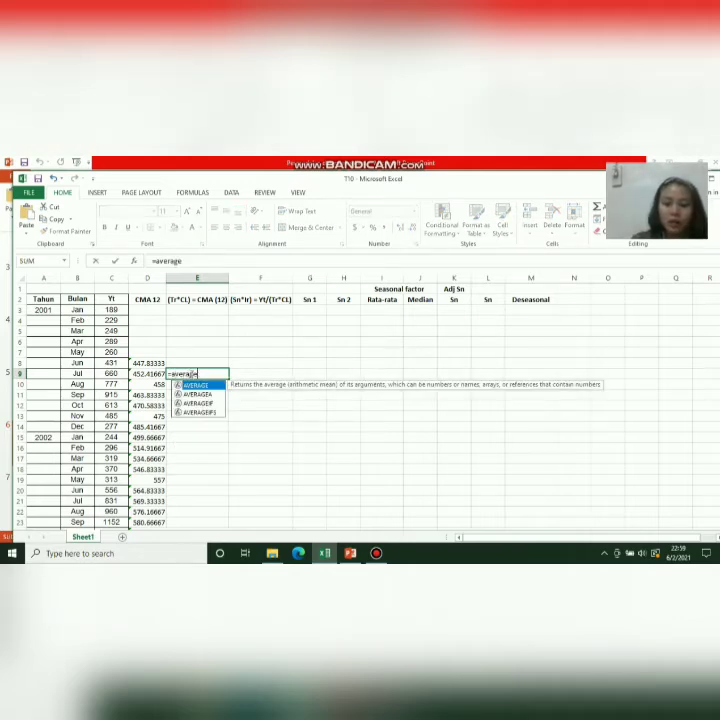
text(e)
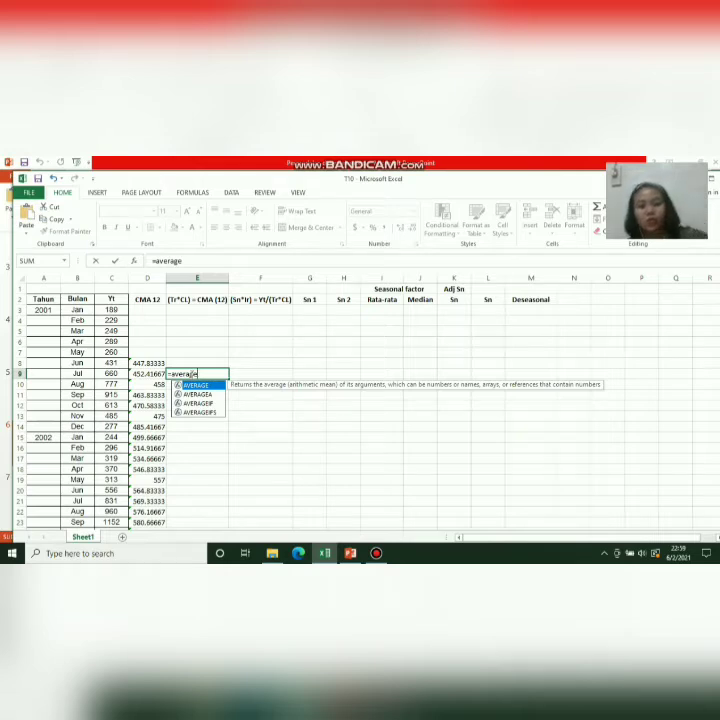
text(()
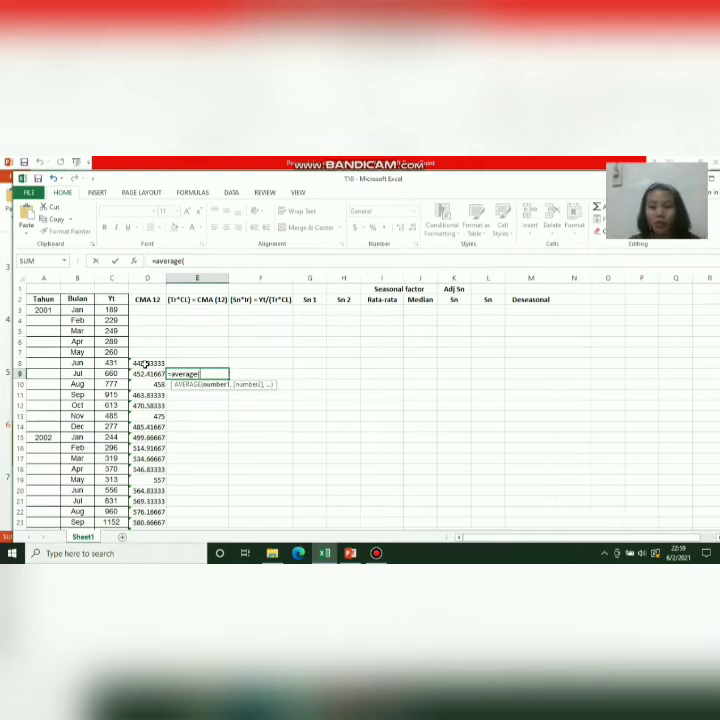
drag(146, 364, 144, 374)
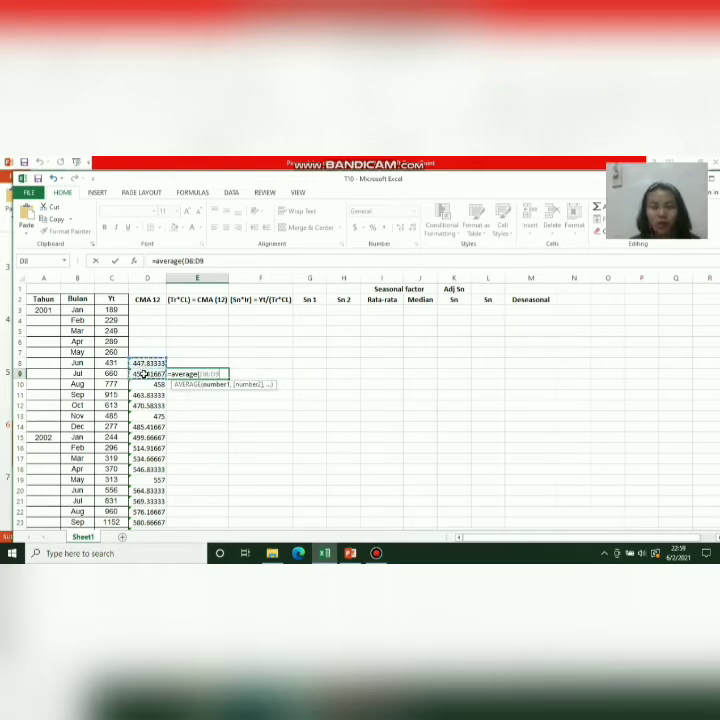
key(Return)
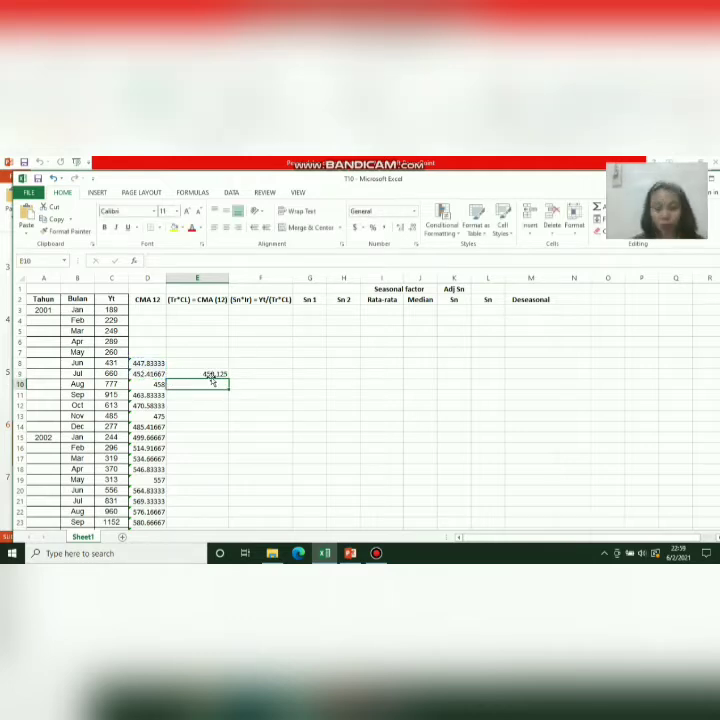
click(212, 374)
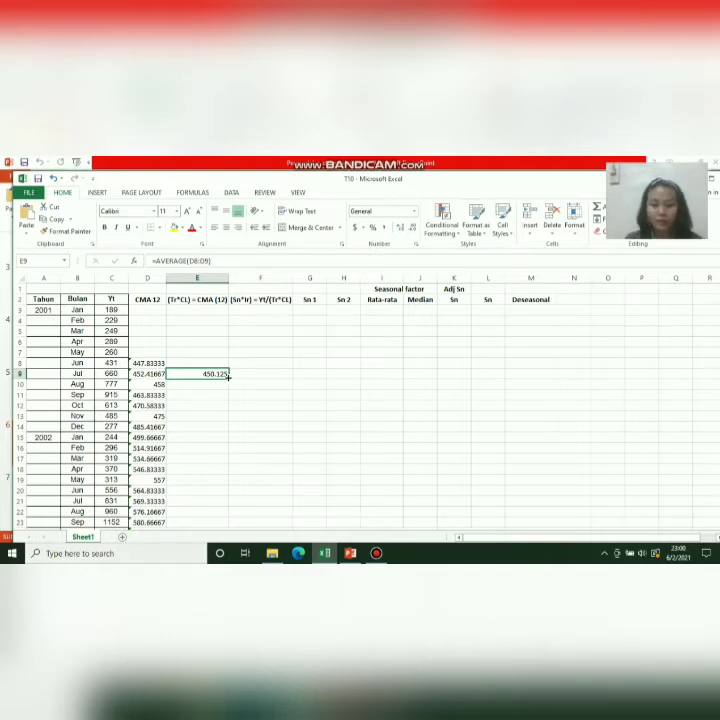
drag(229, 378, 201, 465)
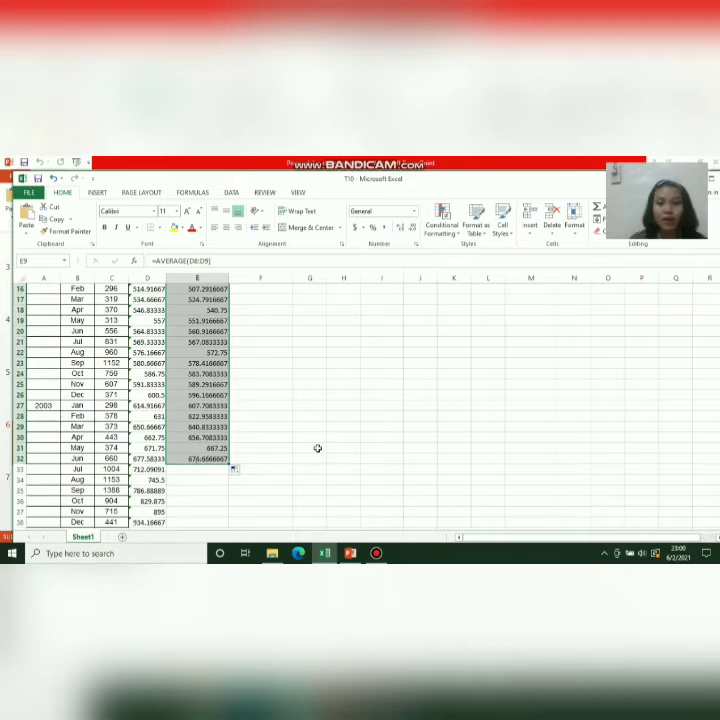
Step: Save the workbook under the new name "T10 pertama" in the current folder, pindahan dokumen
click(281, 405)
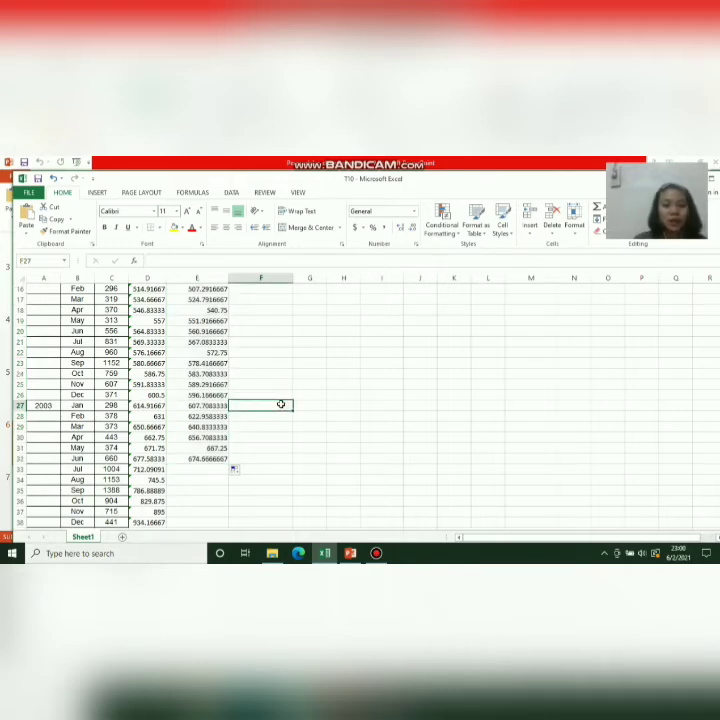
key(Up)
key(Up)
key(Up)
key(Up)
key(Up)
key(Up)
key(Up)
key(Up)
key(Up)
key(Up)
key(Up)
key(Up)
key(Up)
key(Up)
key(Up)
key(Up)
key(Up)
key(Up)
key(Up)
key(Up)
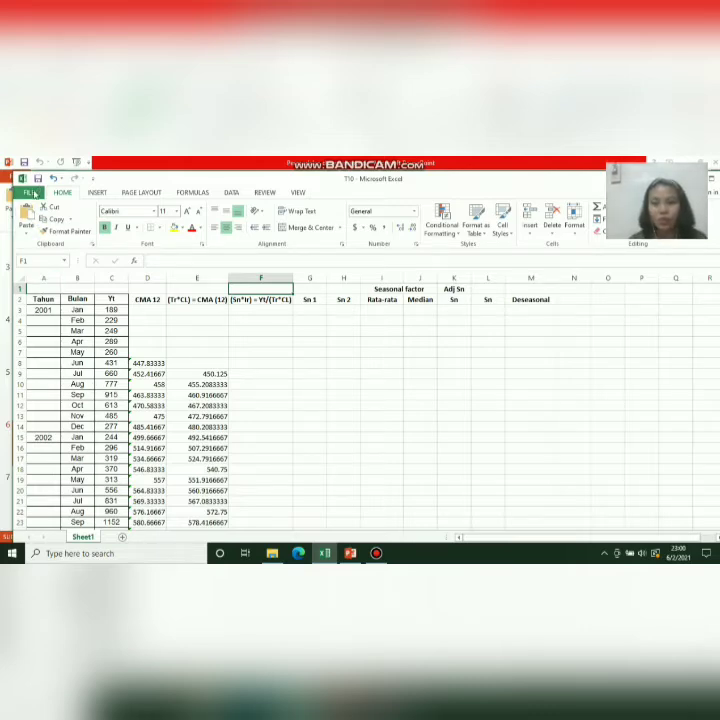
click(33, 193)
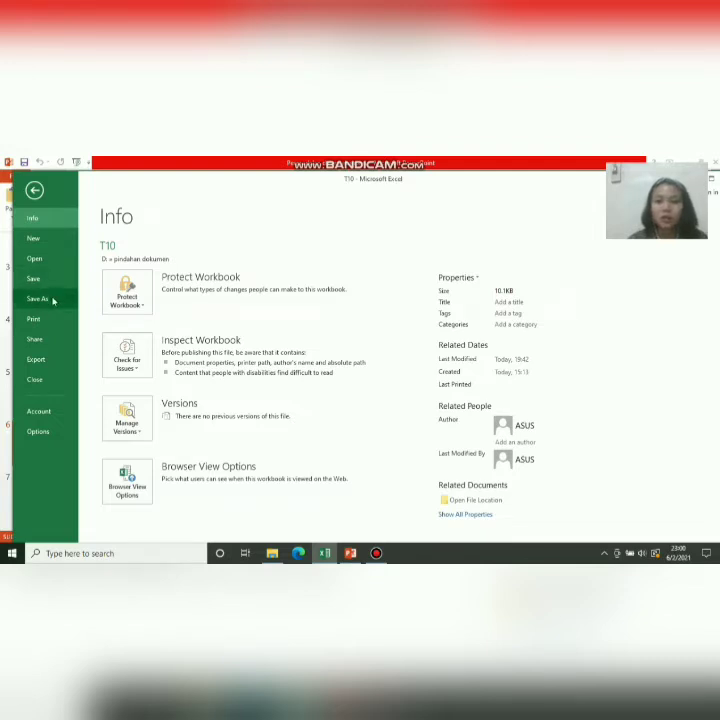
click(47, 298)
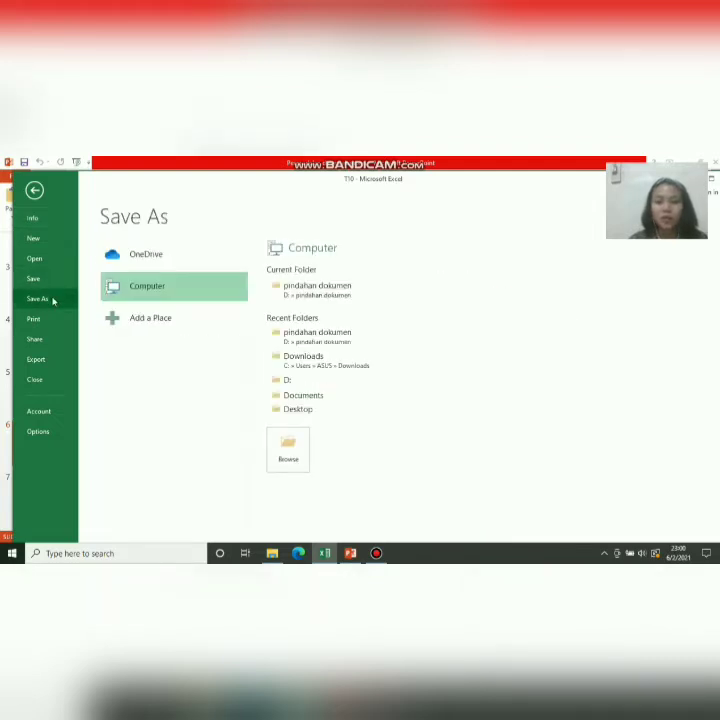
click(307, 287)
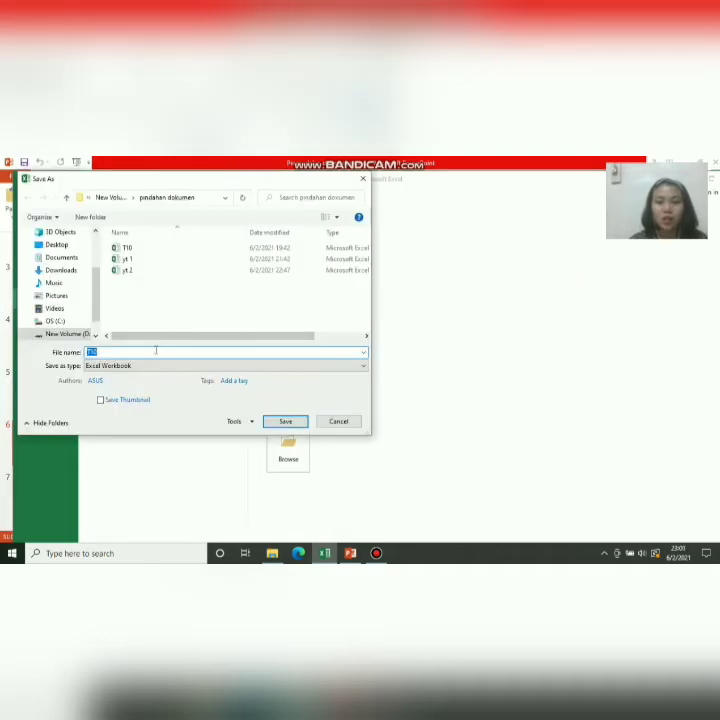
click(156, 350)
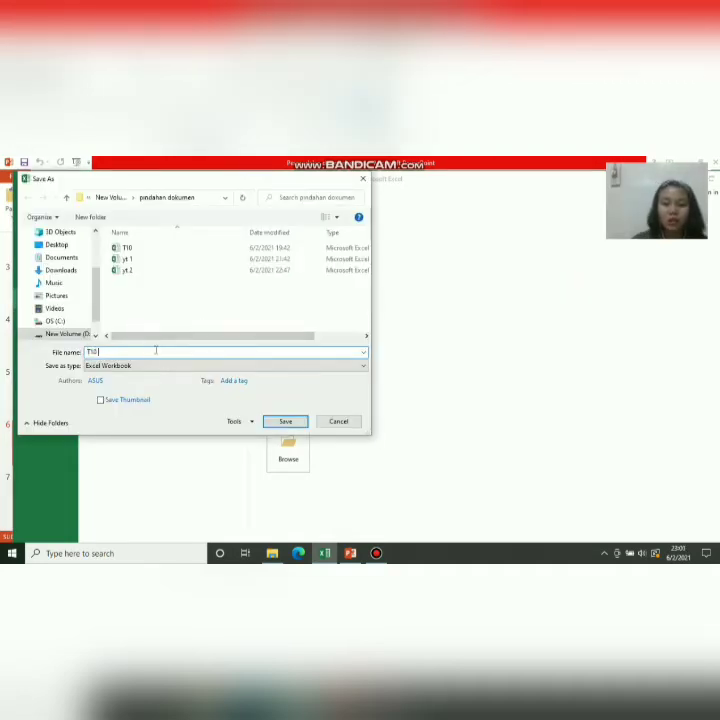
text(pertama)
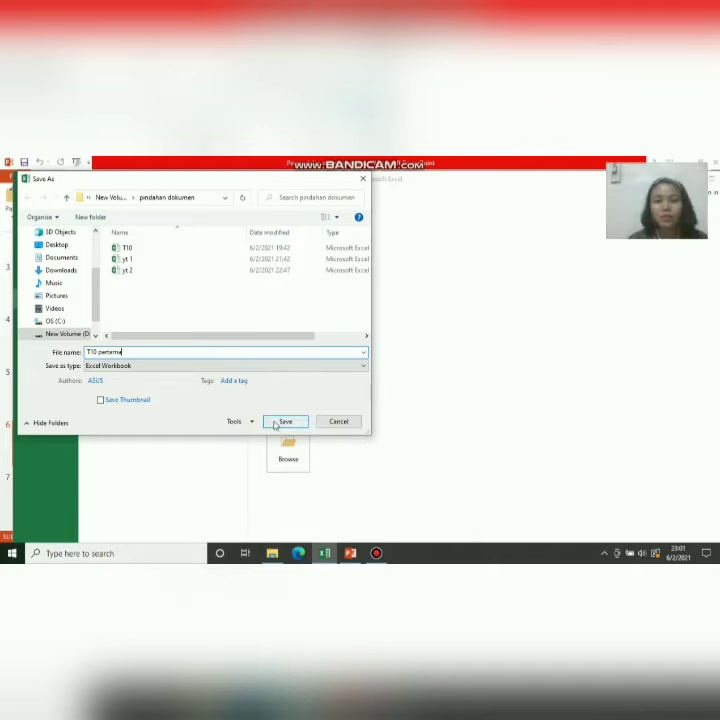
click(283, 421)
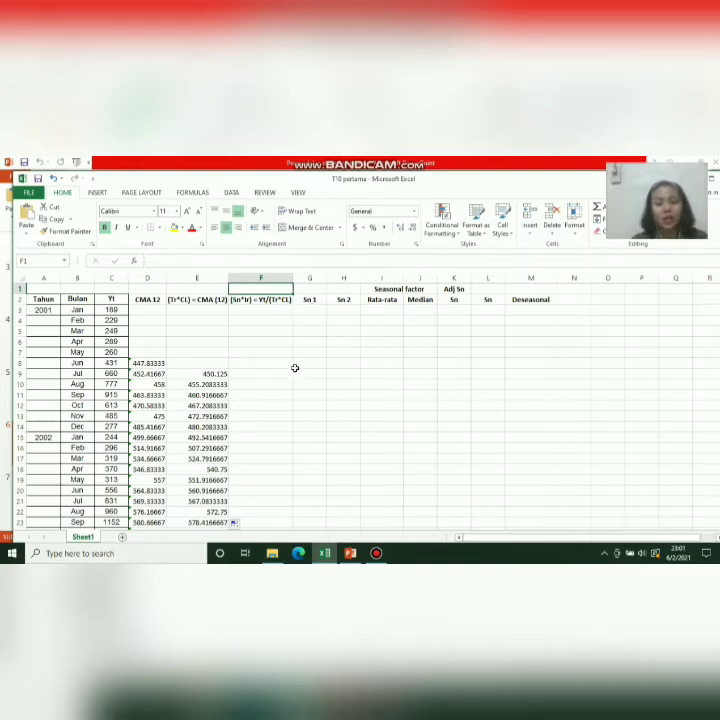
Step: Launch the gretl application from its program folder and minimize the folder window
mouse_move(278, 557)
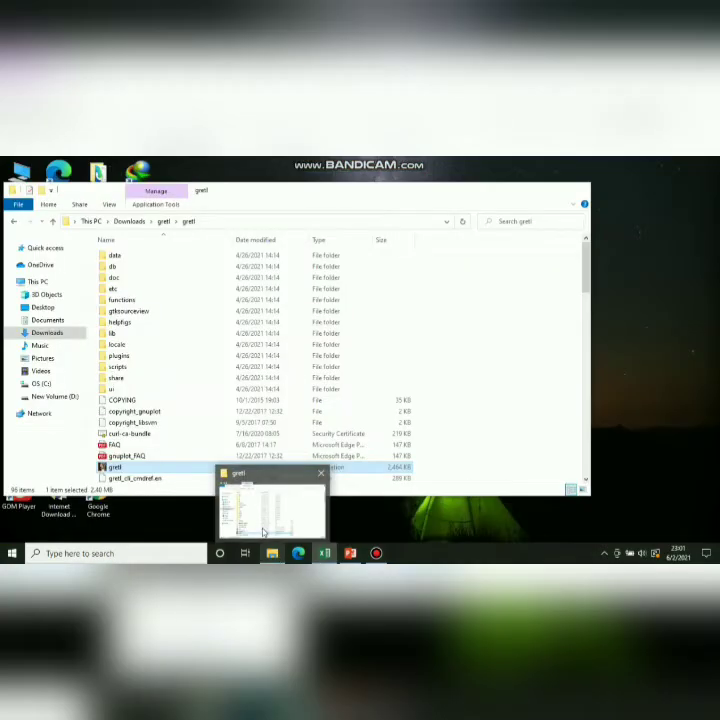
click(263, 533)
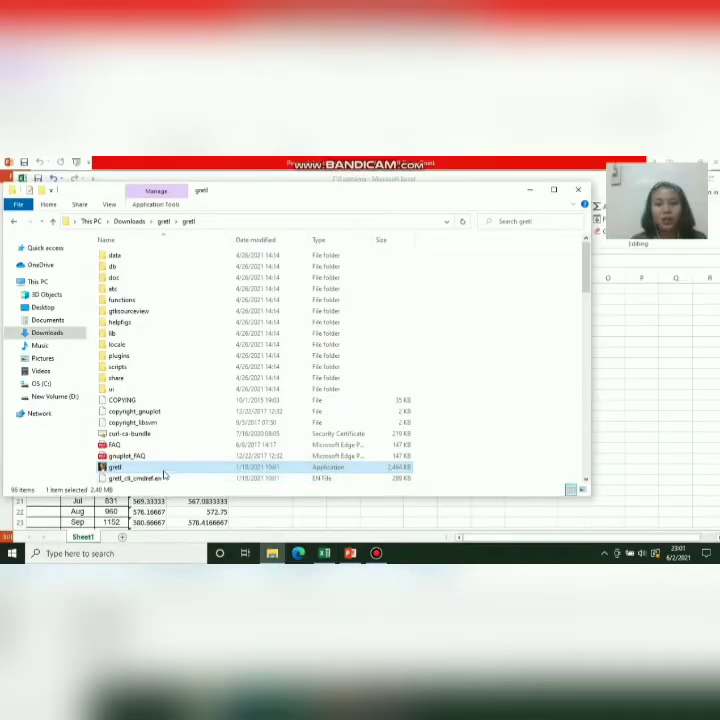
double_click(163, 471)
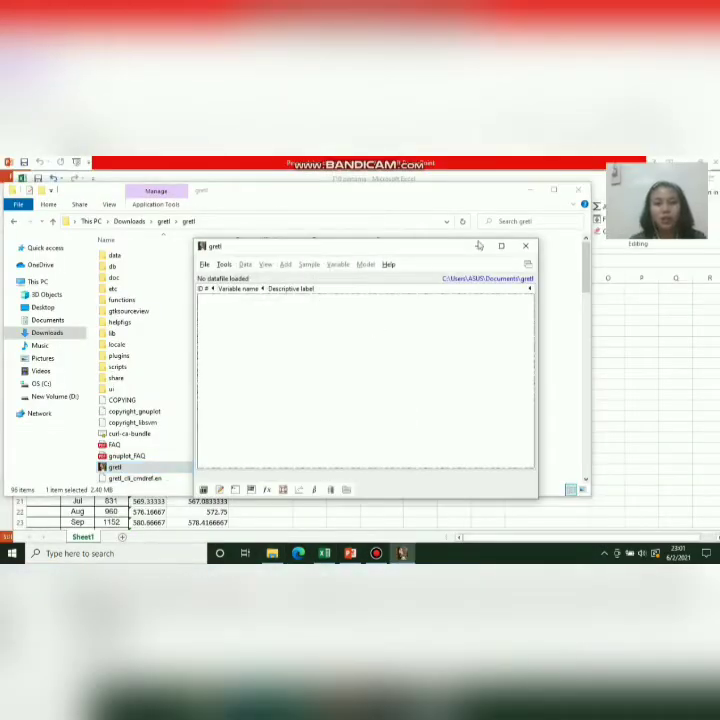
click(534, 190)
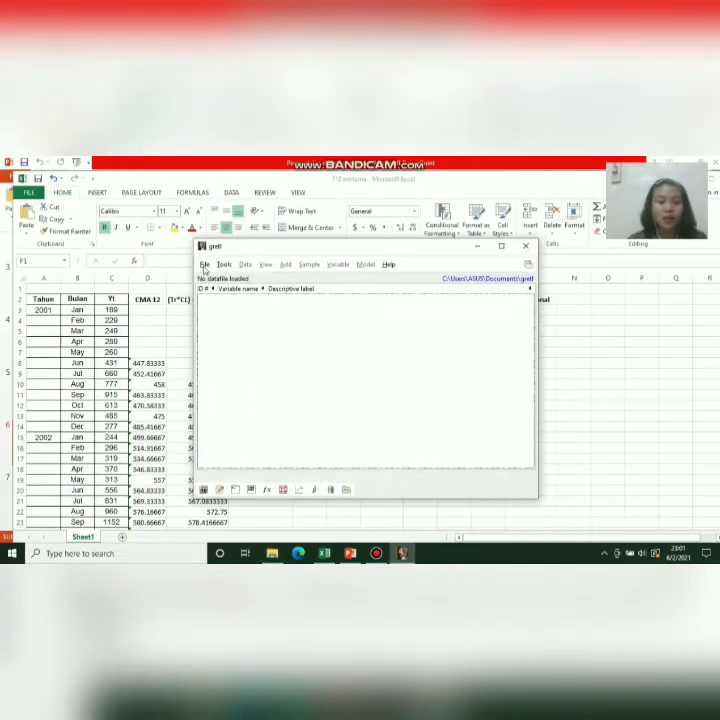
Step: Open the Excel file T10 pertama.xlsx from the pindahan dokumen folder on drive D as user data
click(205, 266)
mouse_move(221, 281)
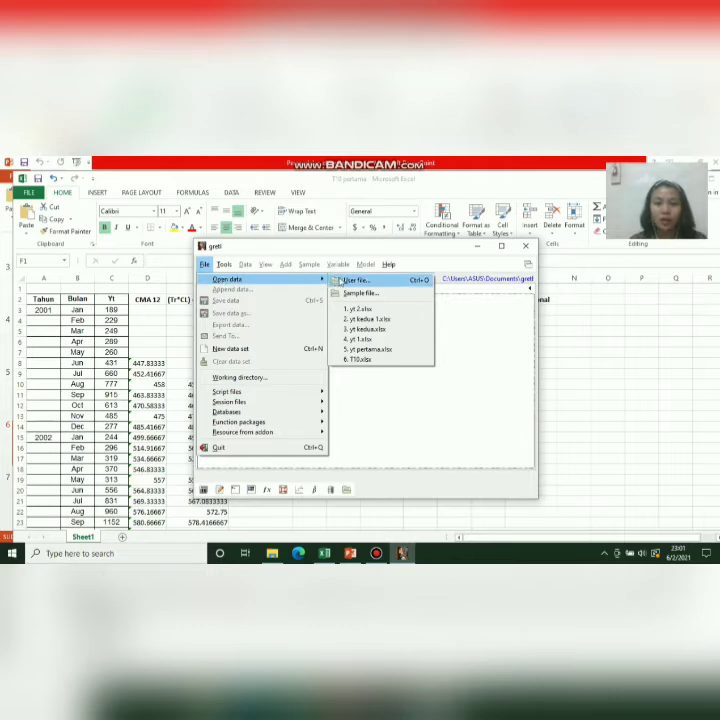
click(342, 280)
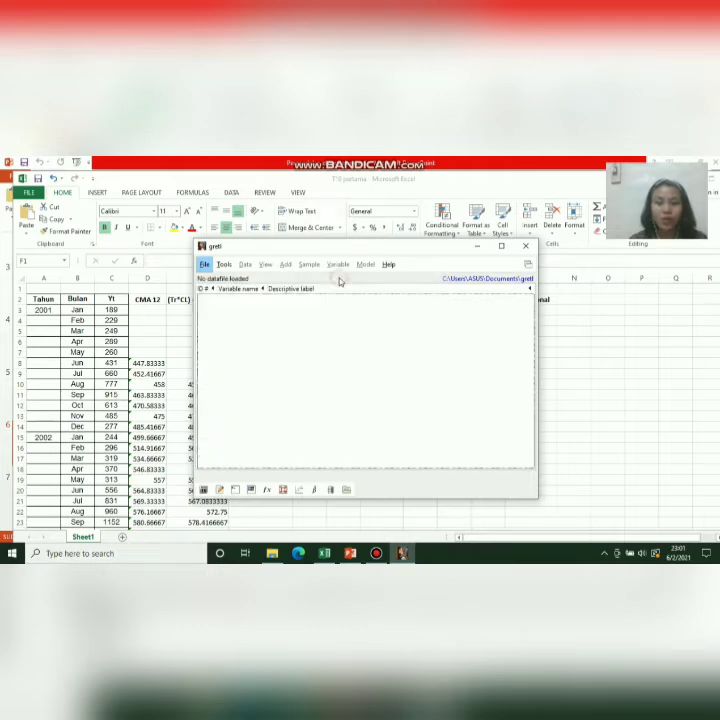
click(223, 361)
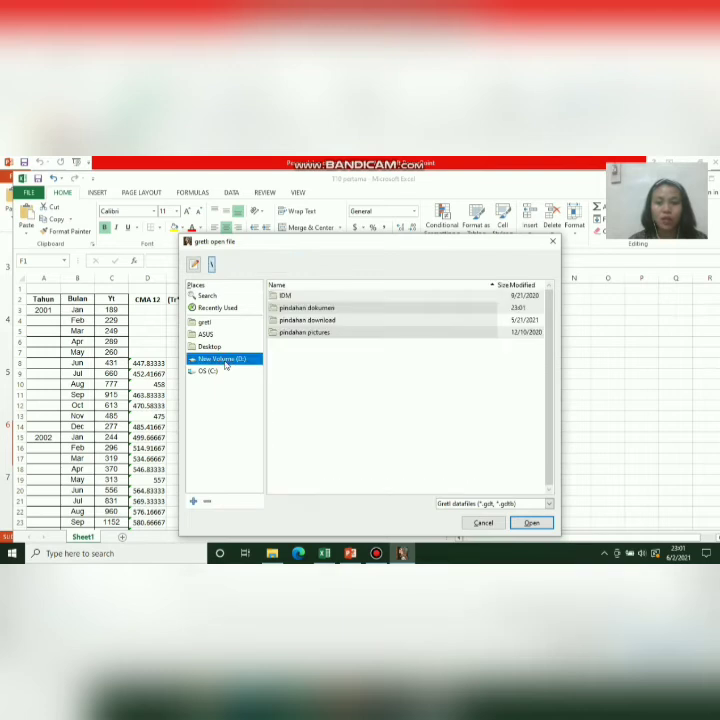
click(321, 312)
double_click(321, 312)
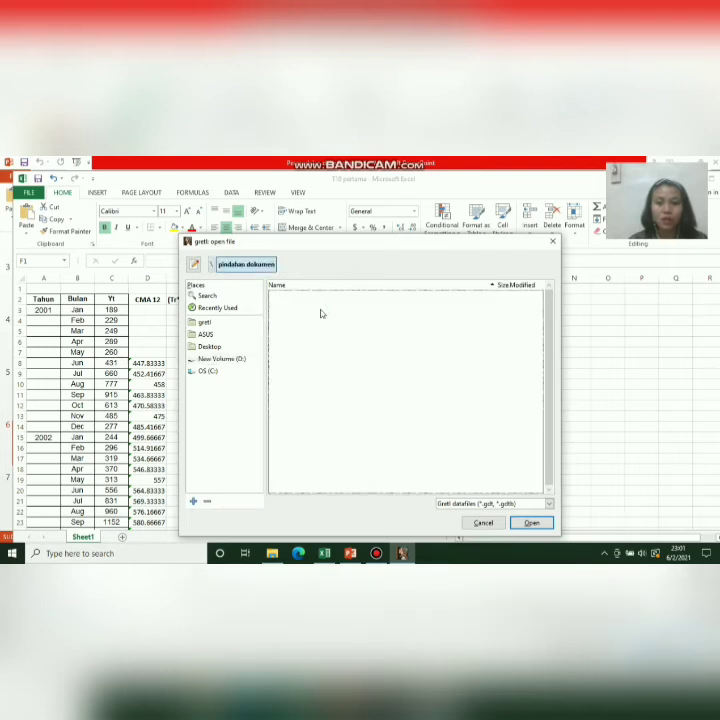
click(549, 504)
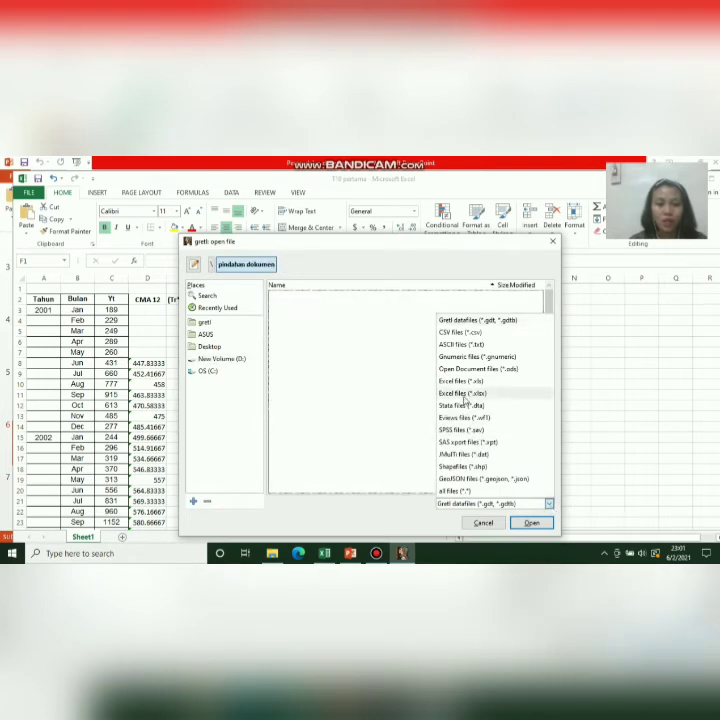
click(464, 395)
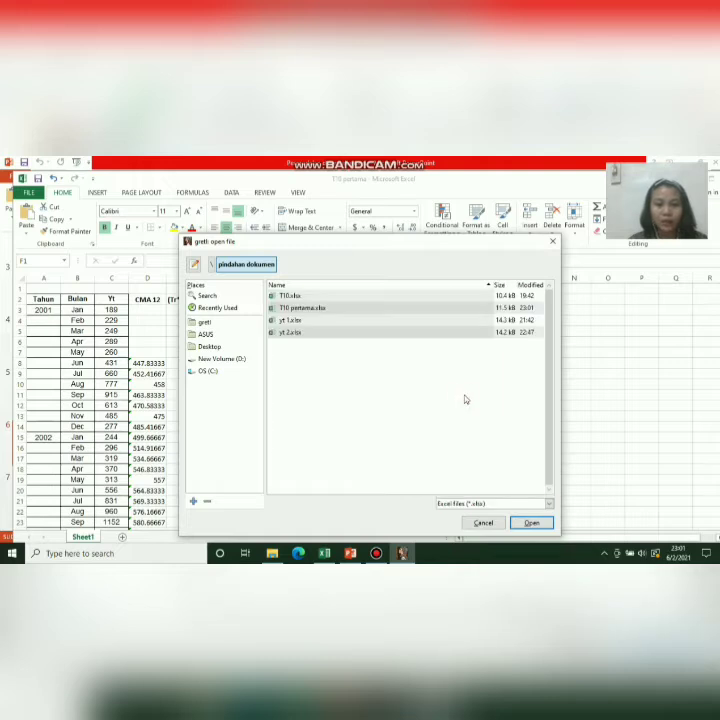
click(321, 310)
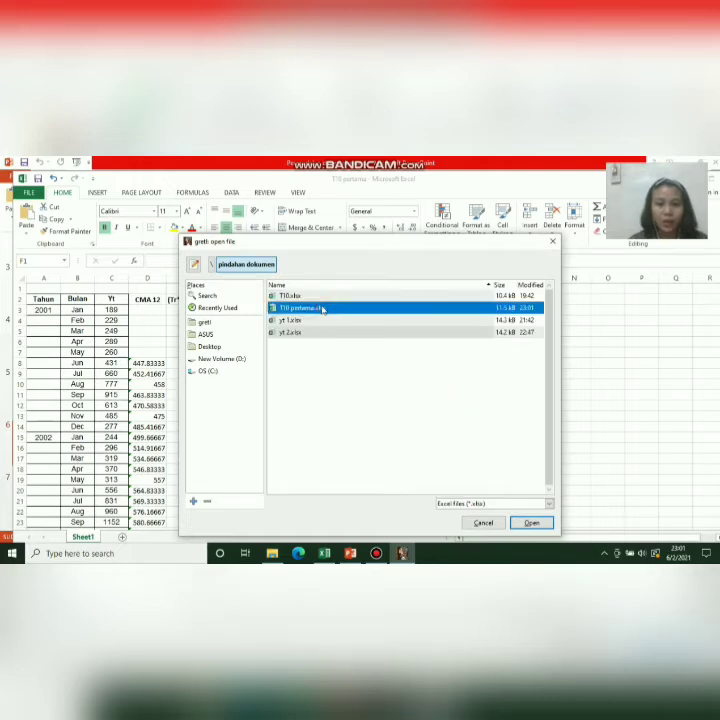
click(534, 524)
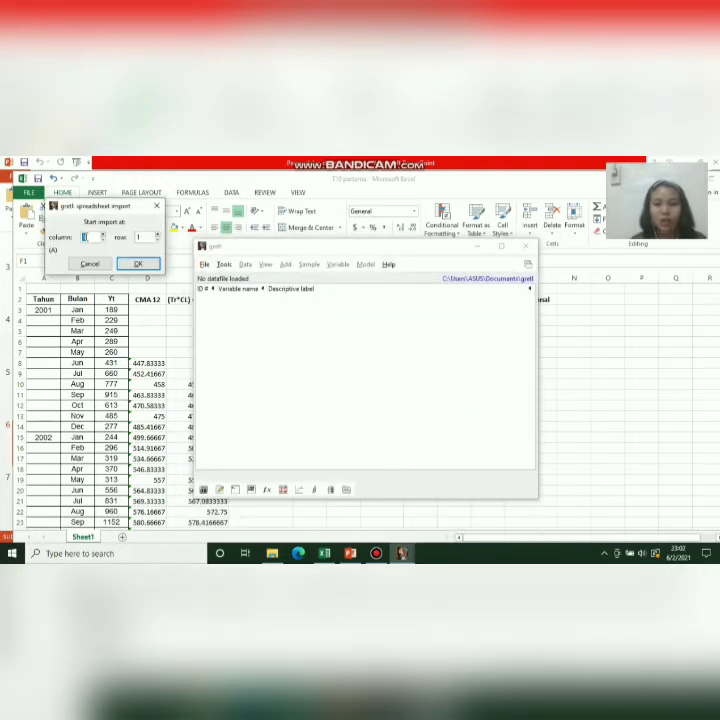
Step: Import the spreadsheet data starting at column 3 and row 2
click(87, 237)
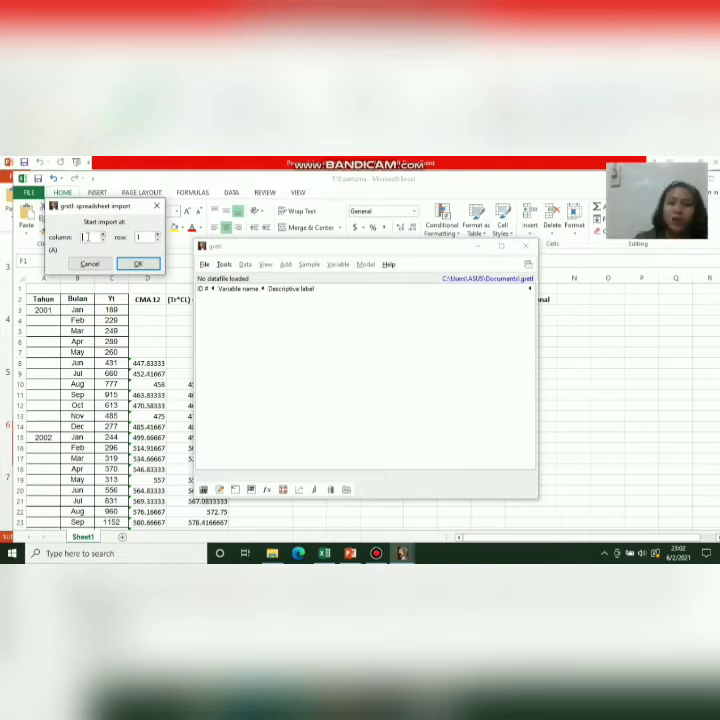
click(143, 237)
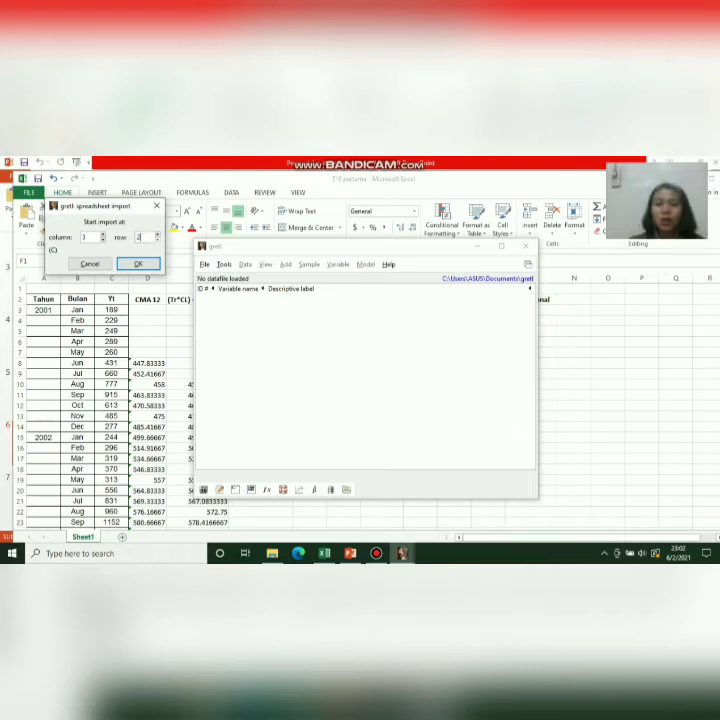
click(139, 262)
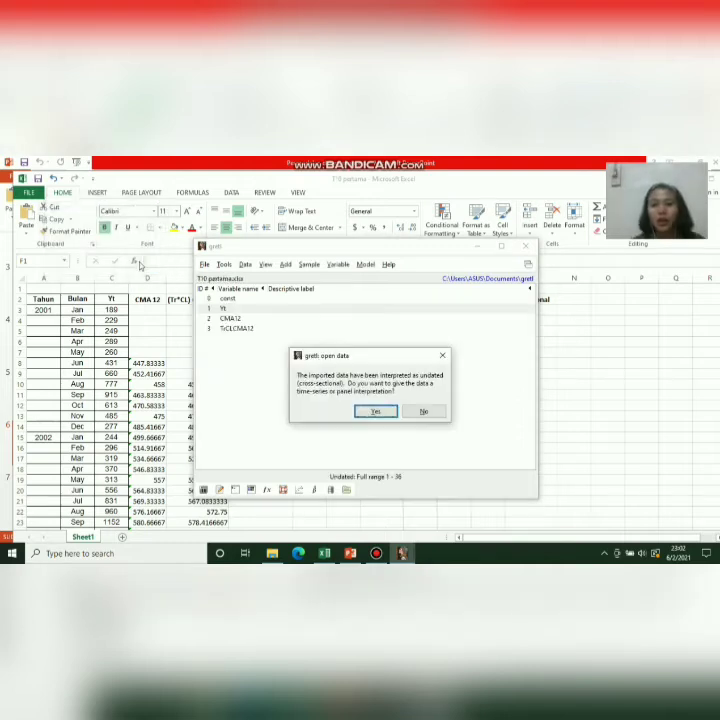
Step: Give the imported data a time-series interpretation with monthly frequency
click(375, 411)
click(338, 427)
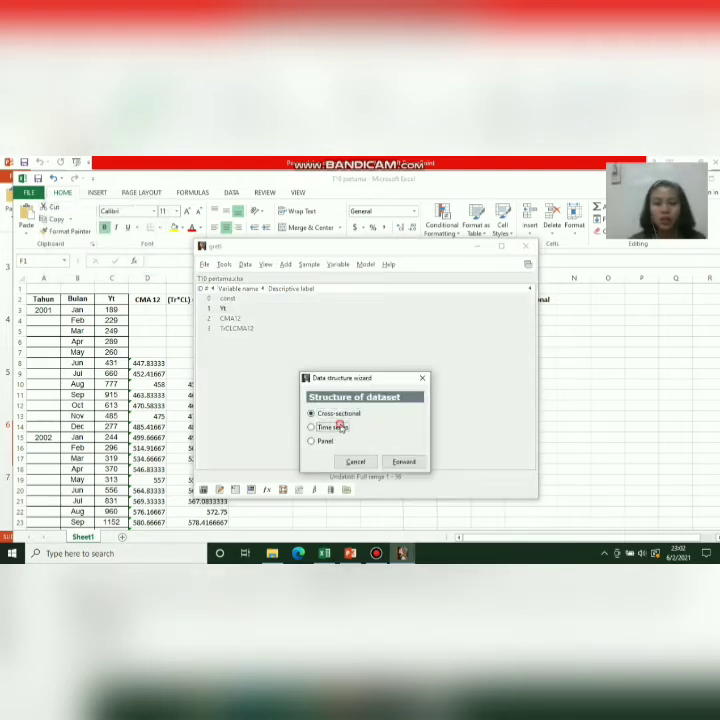
click(403, 462)
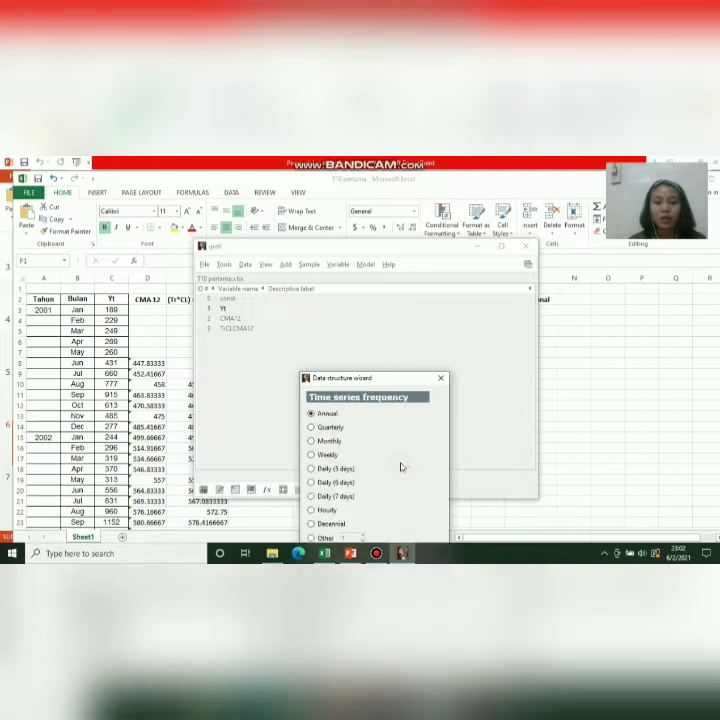
click(333, 442)
drag(382, 385, 410, 313)
click(451, 485)
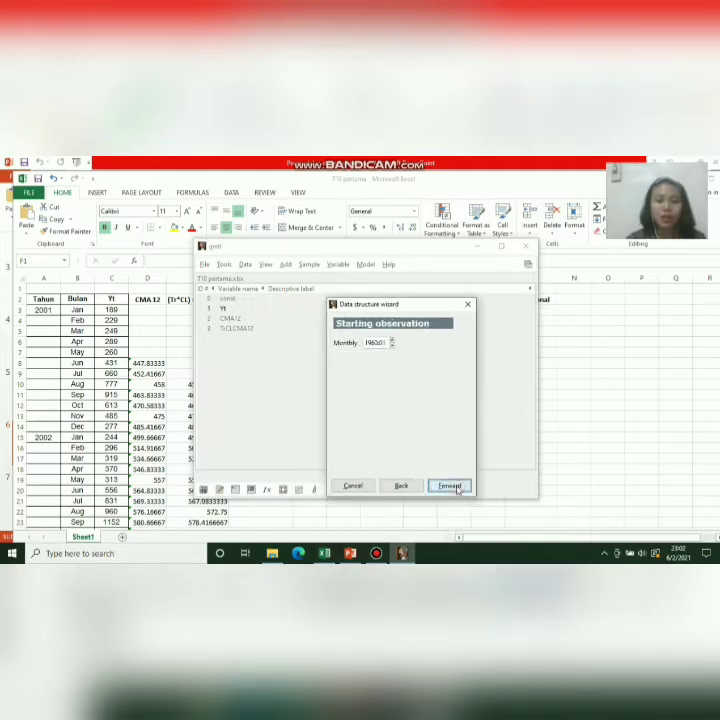
Step: Set the starting observation to 2001:01 and apply the dataset structure
click(375, 342)
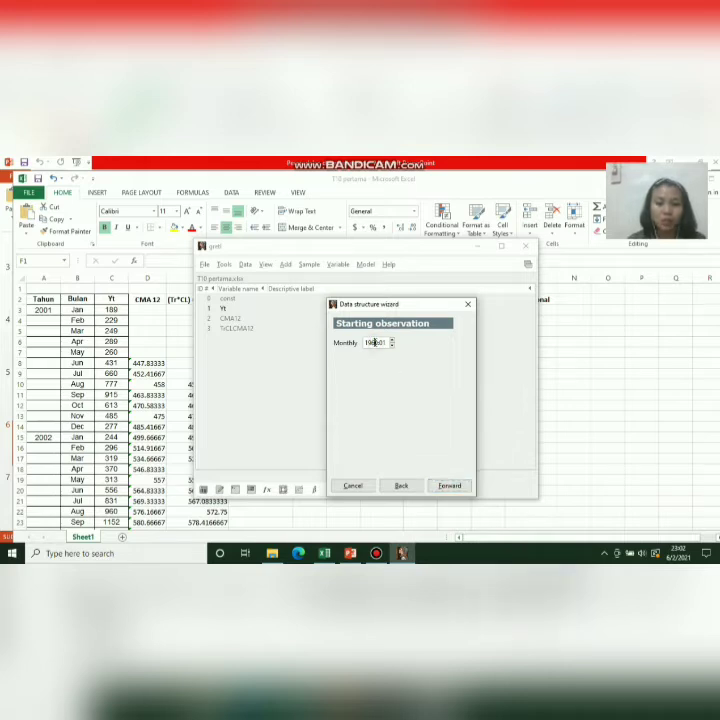
text(200)
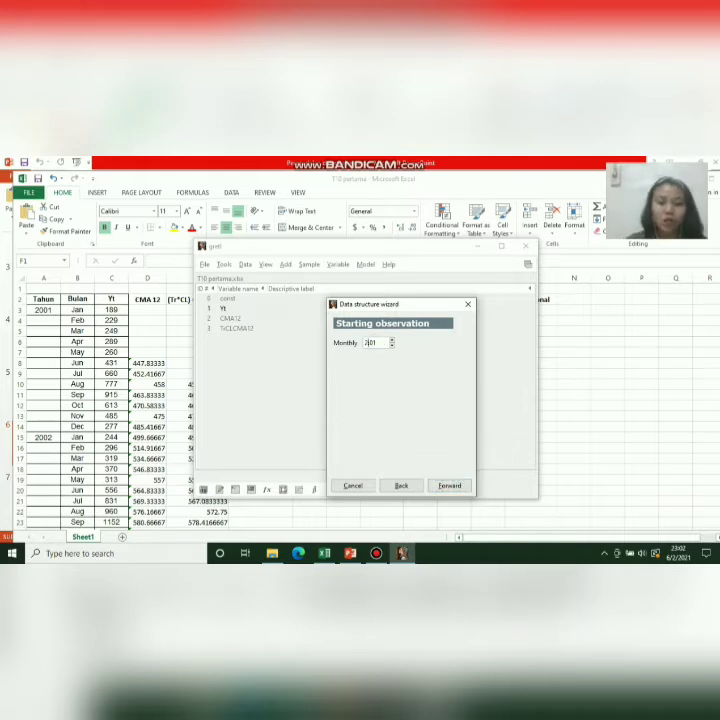
click(451, 485)
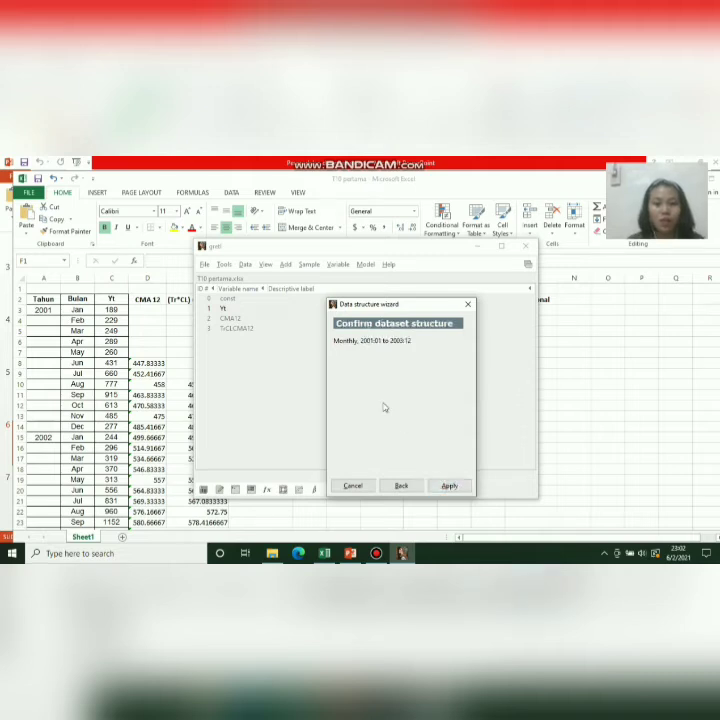
click(449, 487)
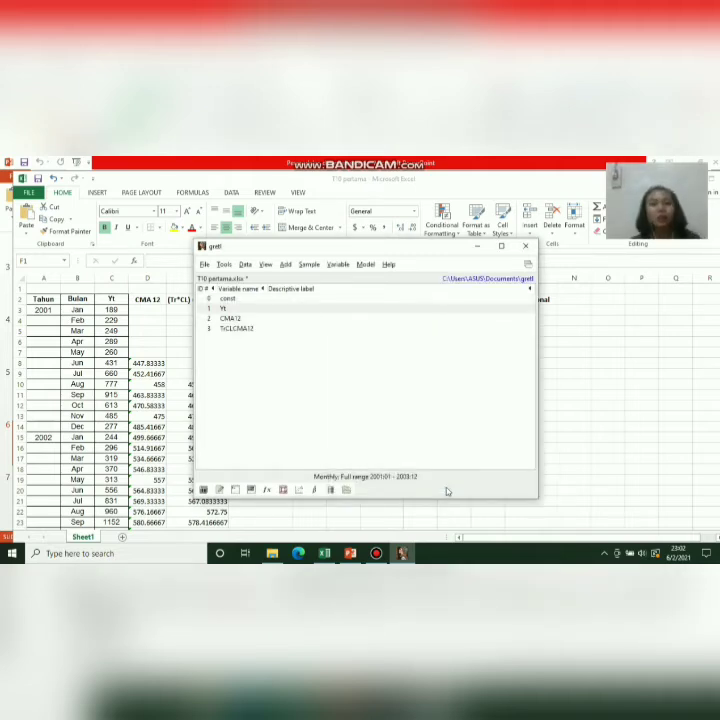
Step: Examine the imported monthly values of the Yt, CMA12 and TrCLCMA12 series one after another
double_click(237, 308)
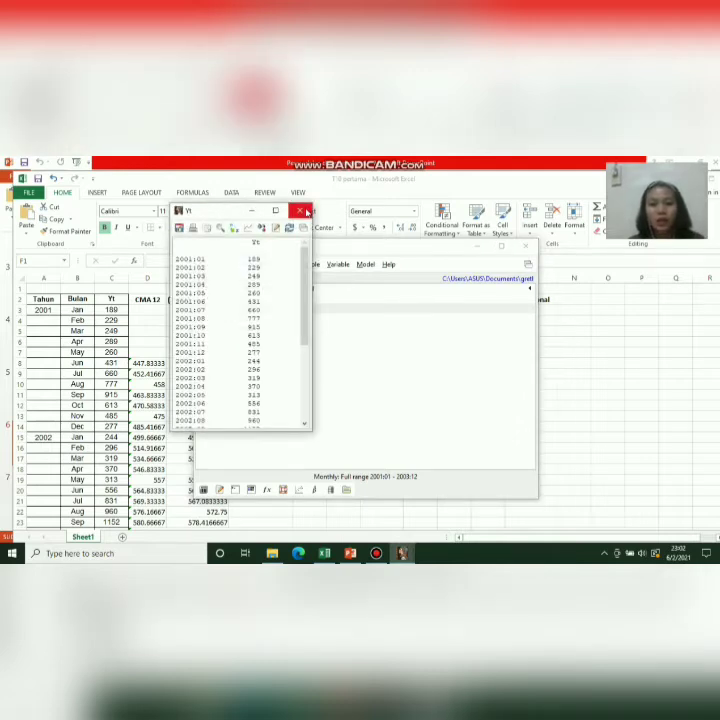
mouse_move(305, 268)
mouse_down()
mouse_move(309, 338)
mouse_move(306, 268)
mouse_up()
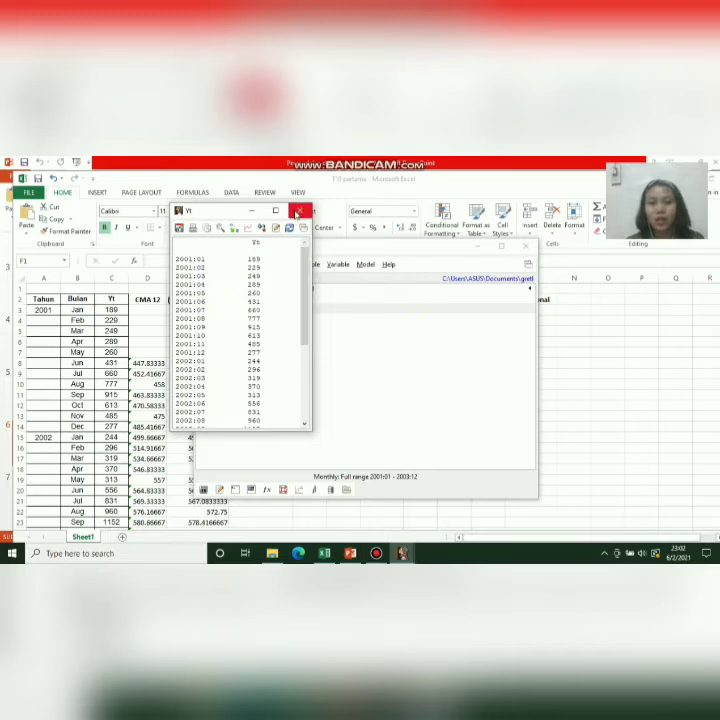
click(299, 210)
double_click(252, 319)
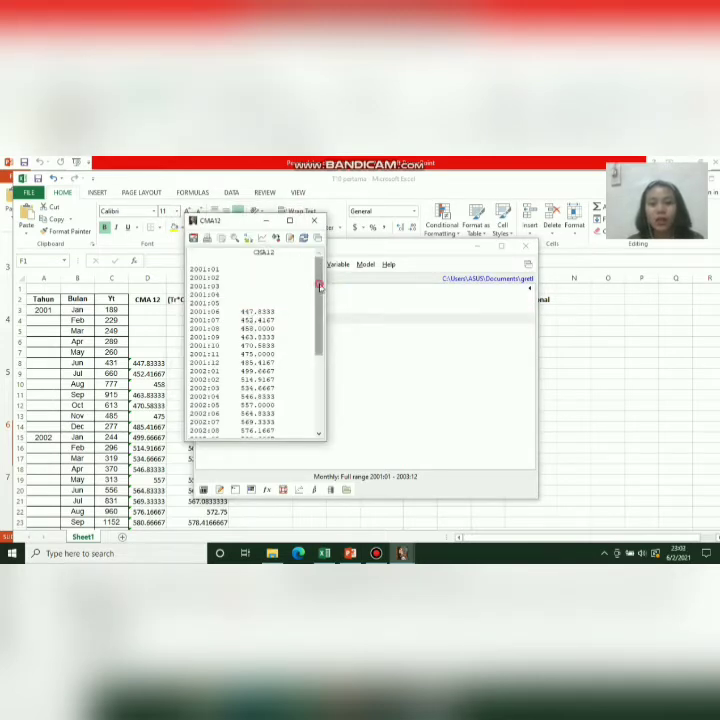
drag(320, 286, 319, 382)
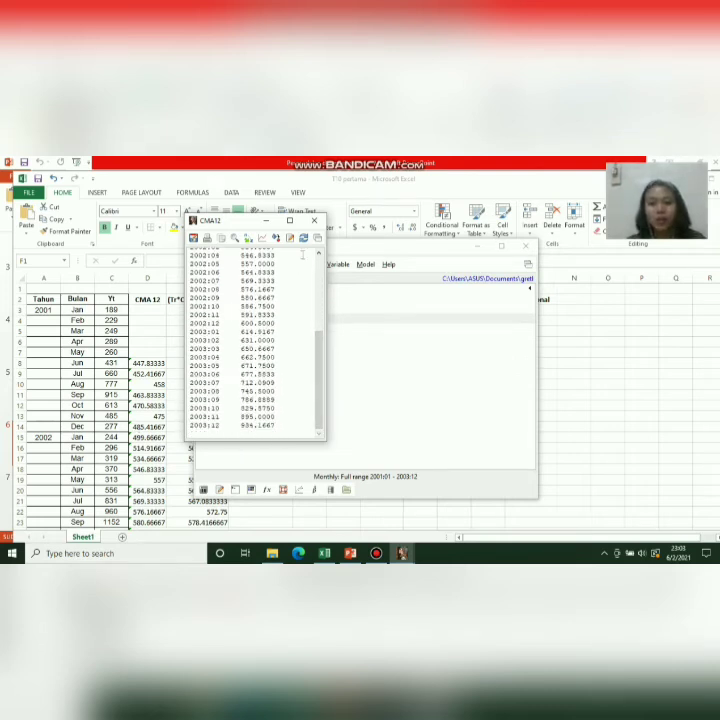
click(305, 238)
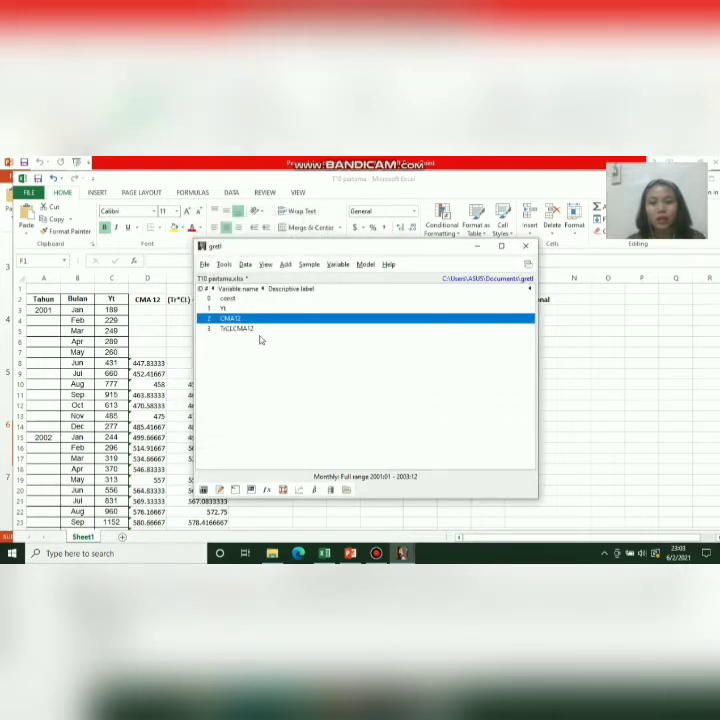
click(253, 331)
double_click(253, 331)
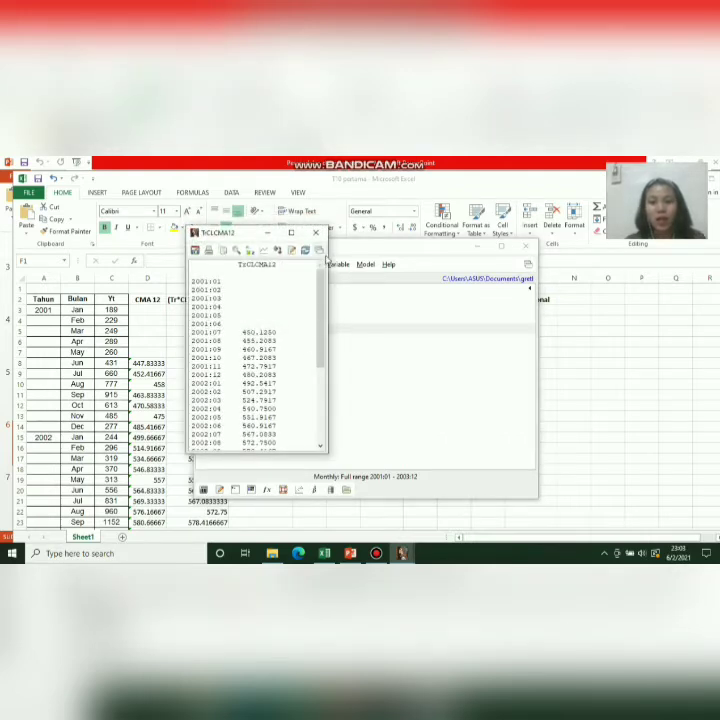
click(315, 238)
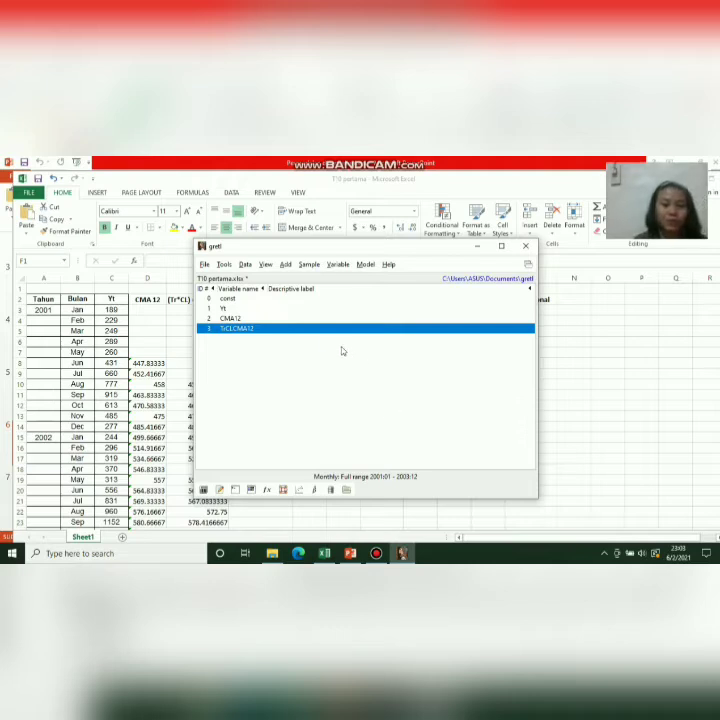
Step: Run a centered 12-observation simple moving average on Yt, graphing smoothed and residual series and saving them as ma_Yt and mc_Yt
click(234, 309)
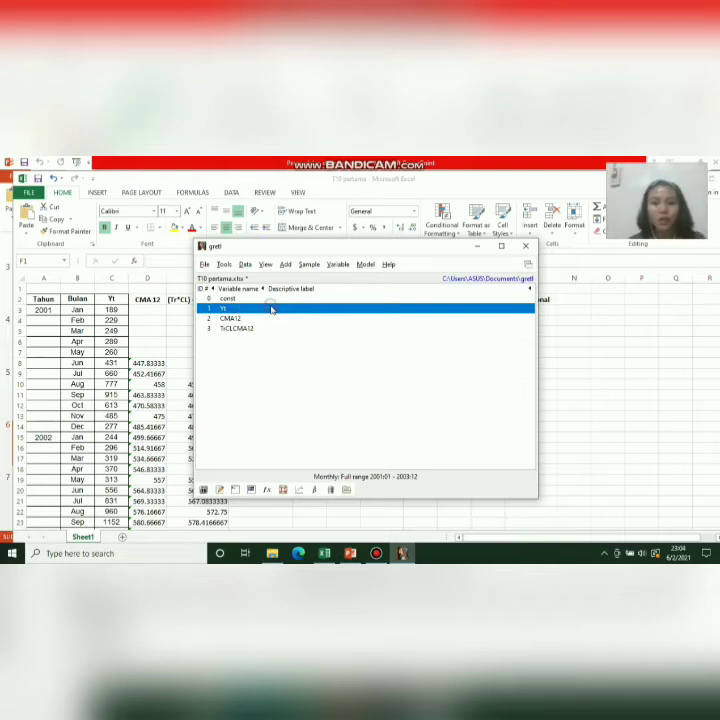
click(337, 264)
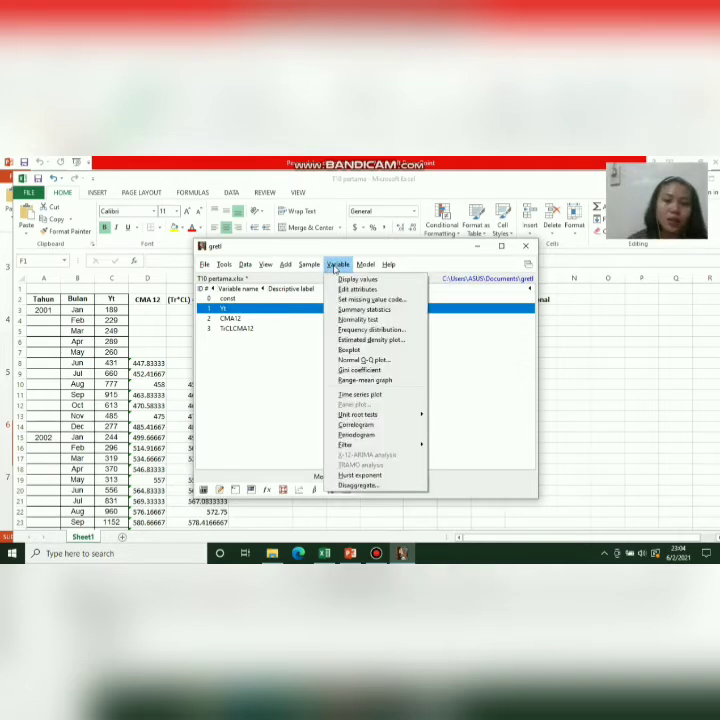
mouse_move(370, 451)
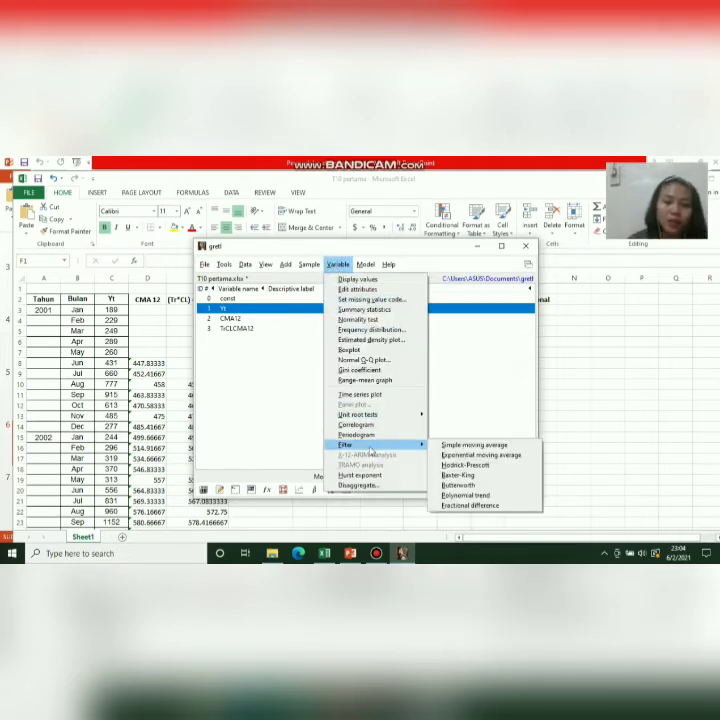
click(438, 447)
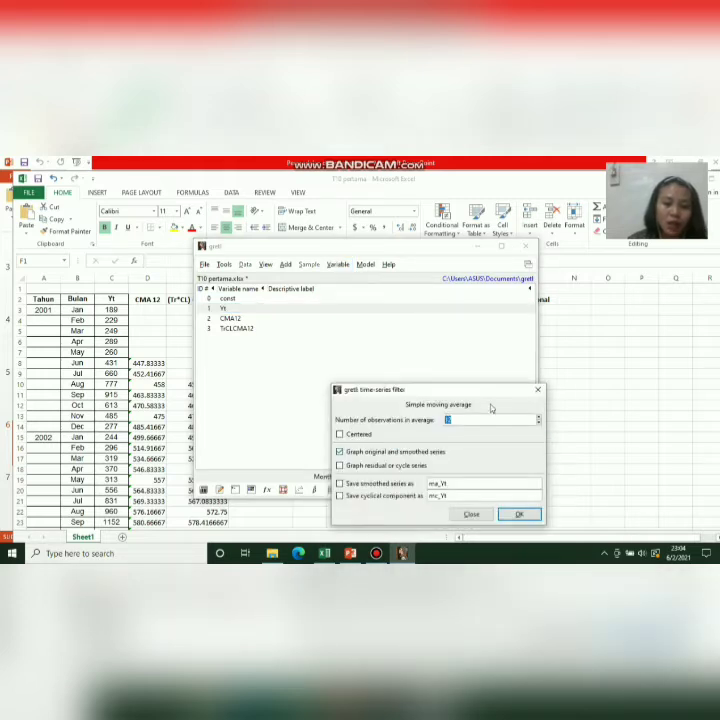
drag(483, 397, 490, 319)
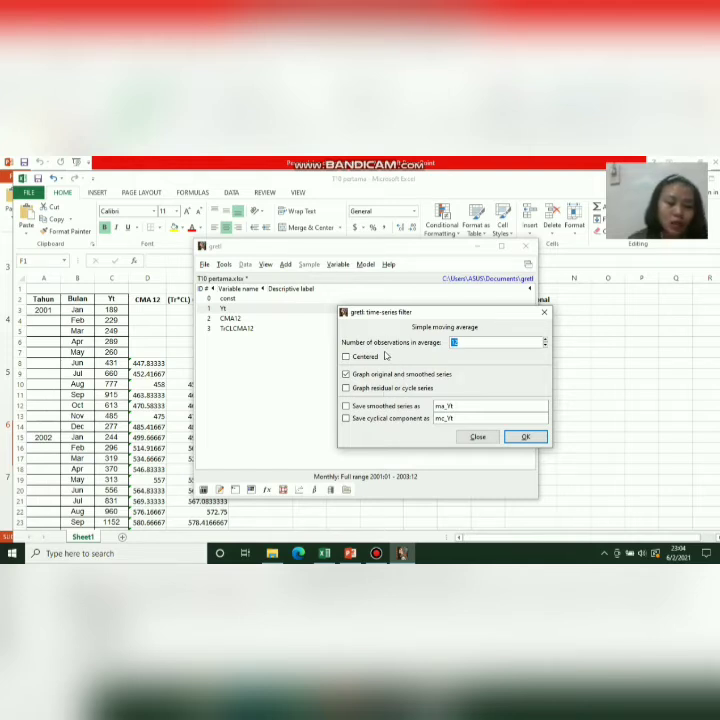
click(346, 357)
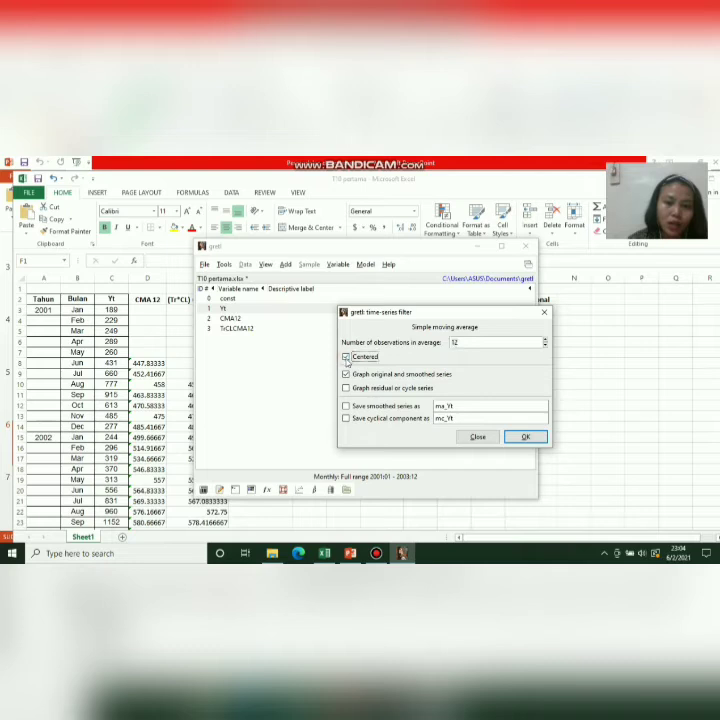
click(346, 389)
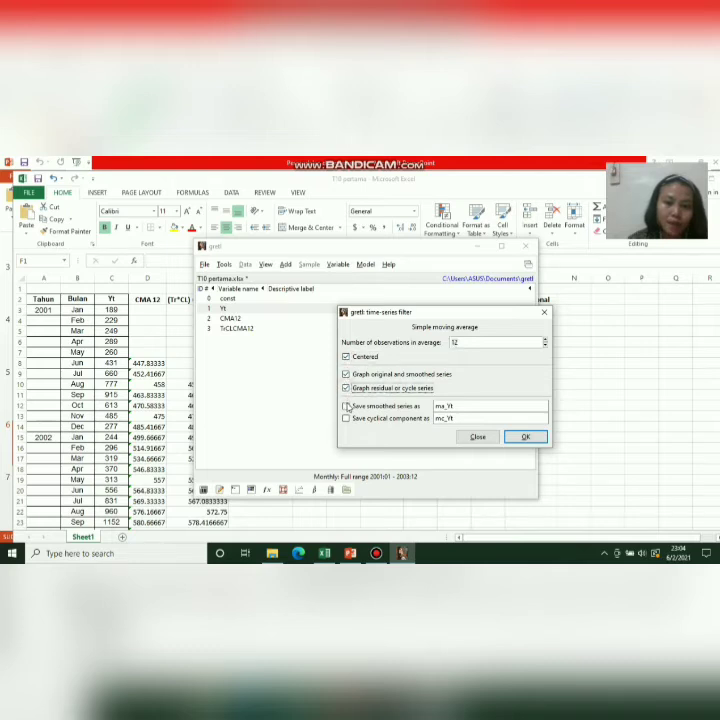
click(346, 406)
click(346, 419)
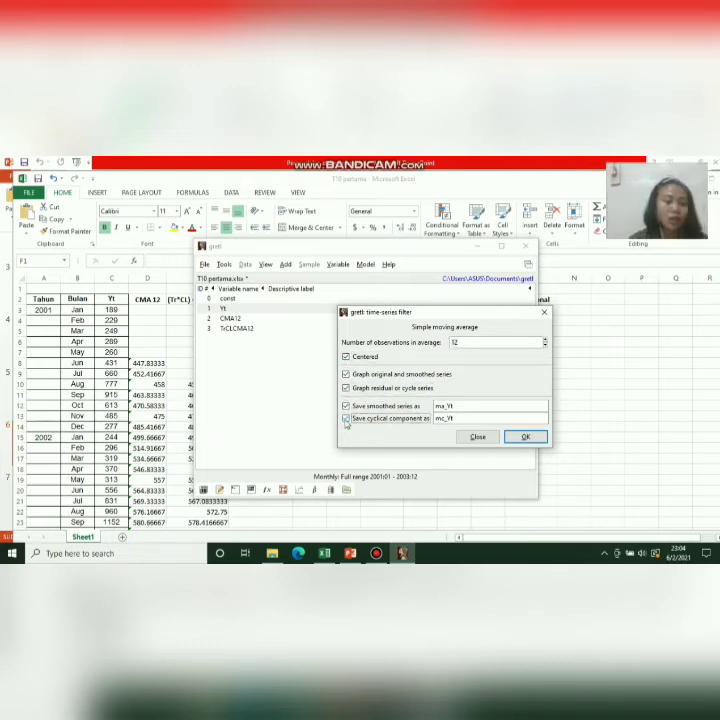
click(520, 438)
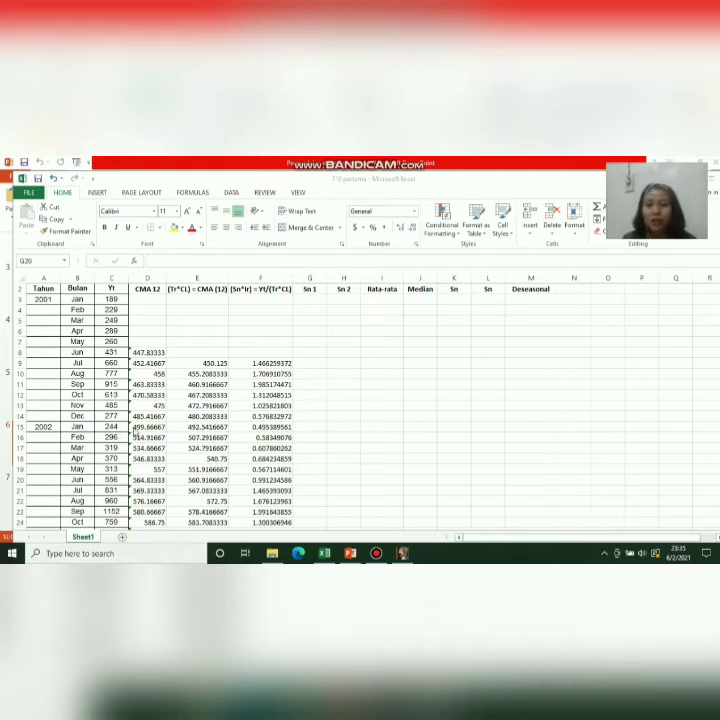
Step: Fill the January 2001 cell of Sn 1 (G3) with a reference to the January 2002 ratio in F15
click(310, 299)
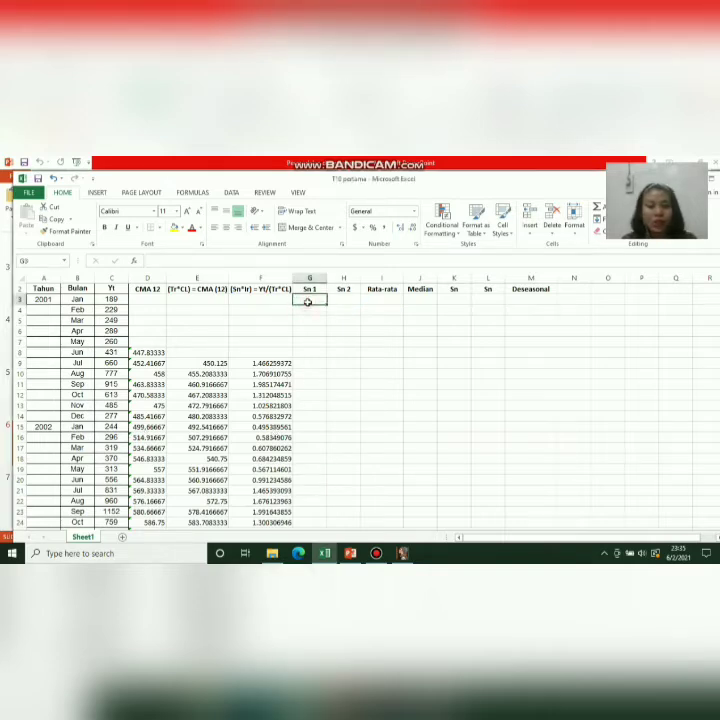
text(=)
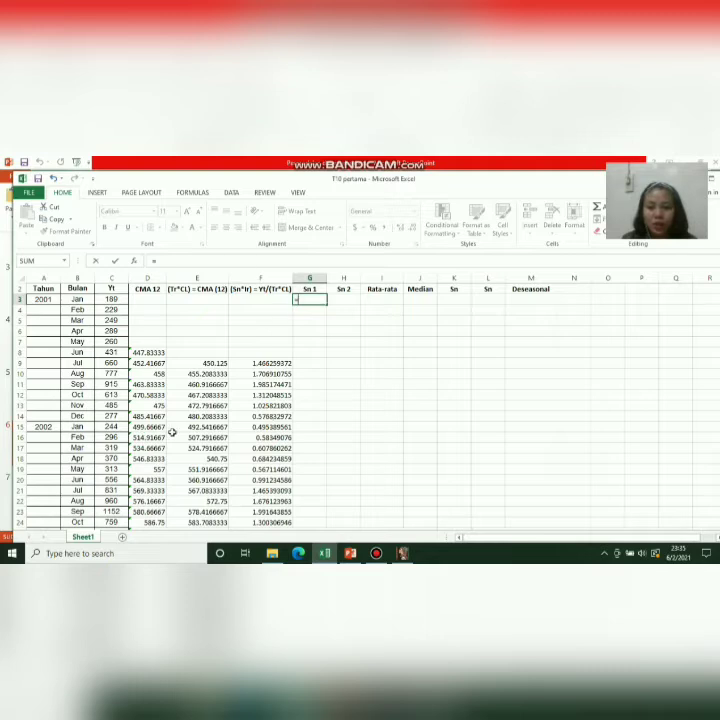
click(253, 427)
key(Return)
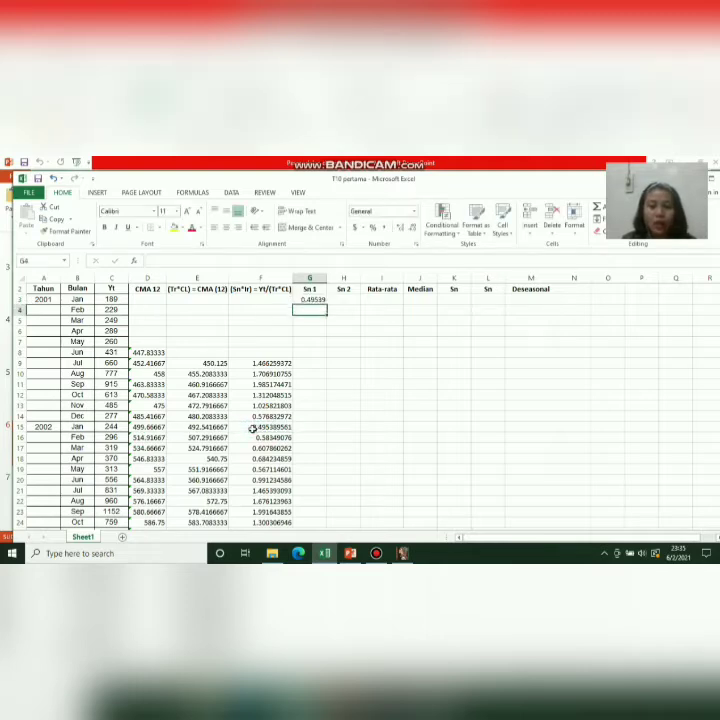
Step: Copy the January to December 2002 Sn*Ir ratios in F15:F26 into Sn 1 from G3 as values only
click(261, 427)
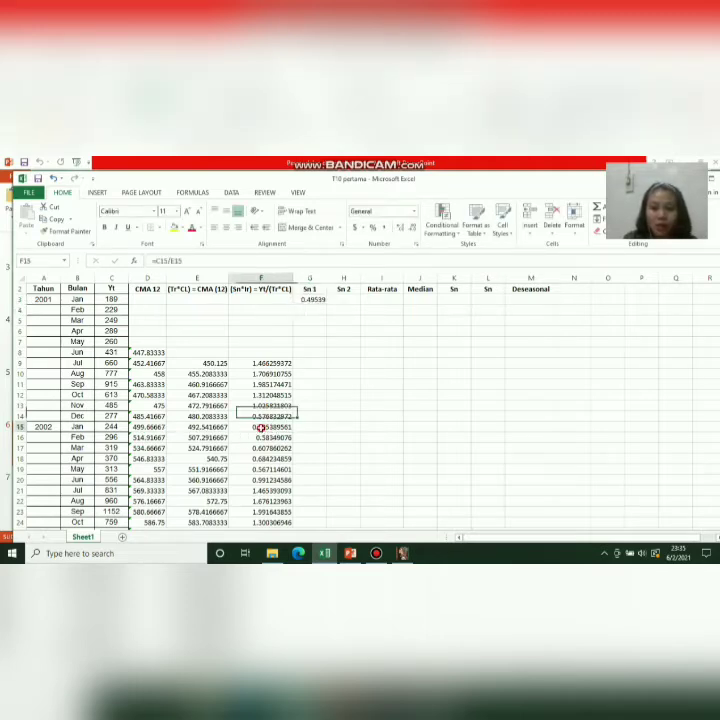
mouse_move(261, 427)
mouse_down()
mouse_move(270, 530)
mouse_move(269, 406)
mouse_up()
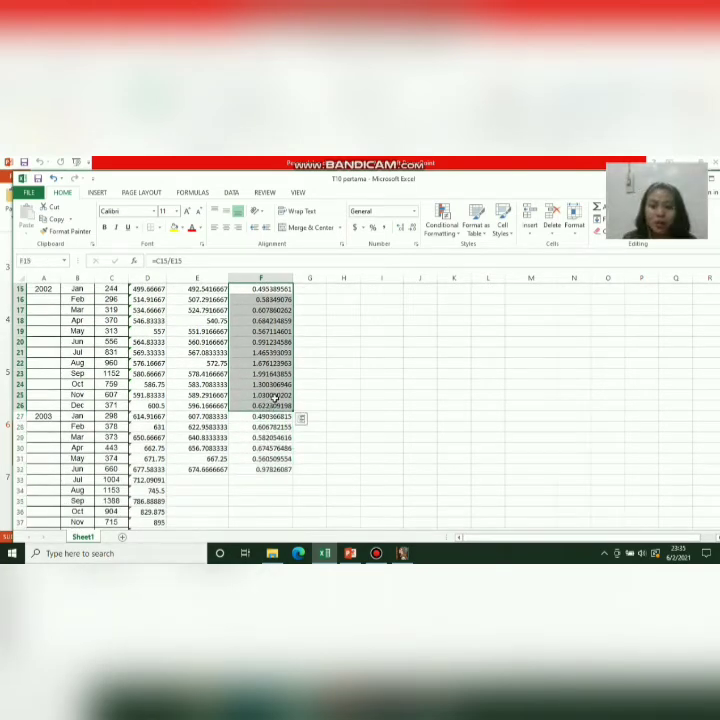
right_click(272, 407)
click(295, 208)
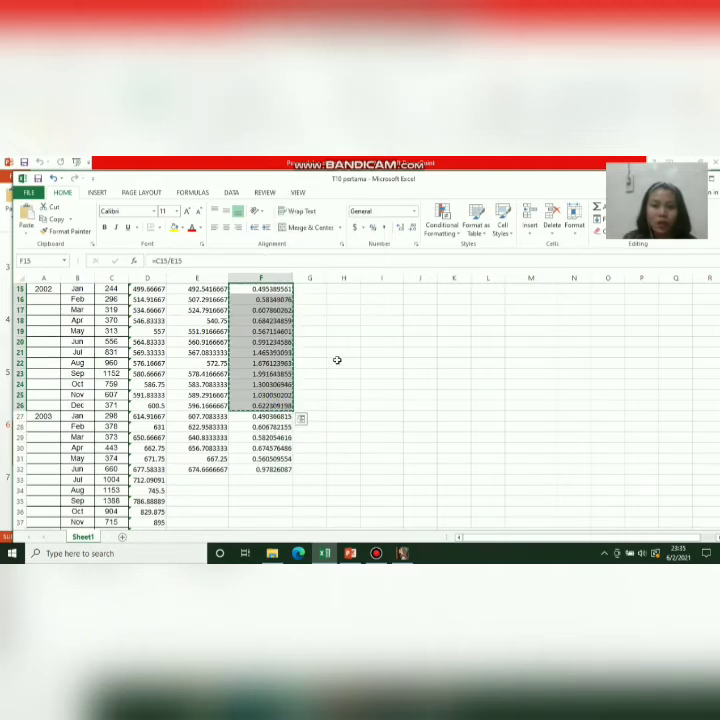
key(Up)
key(Up)
key(Up)
key(Up)
key(Up)
key(Up)
key(Up)
key(Up)
key(Up)
key(Up)
key(Up)
key(Up)
key(Up)
scroll(320, 321, up, 1)
click(312, 309)
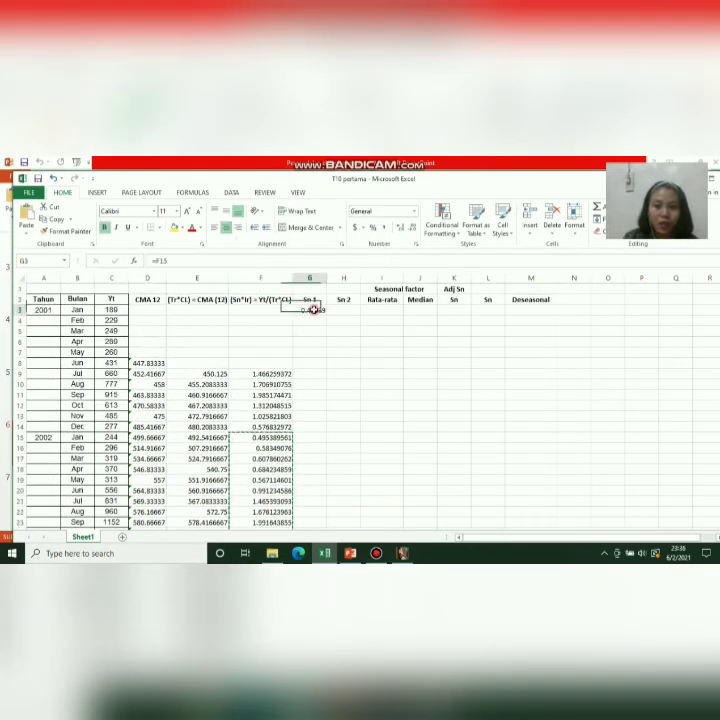
right_click(316, 312)
mouse_move(350, 371)
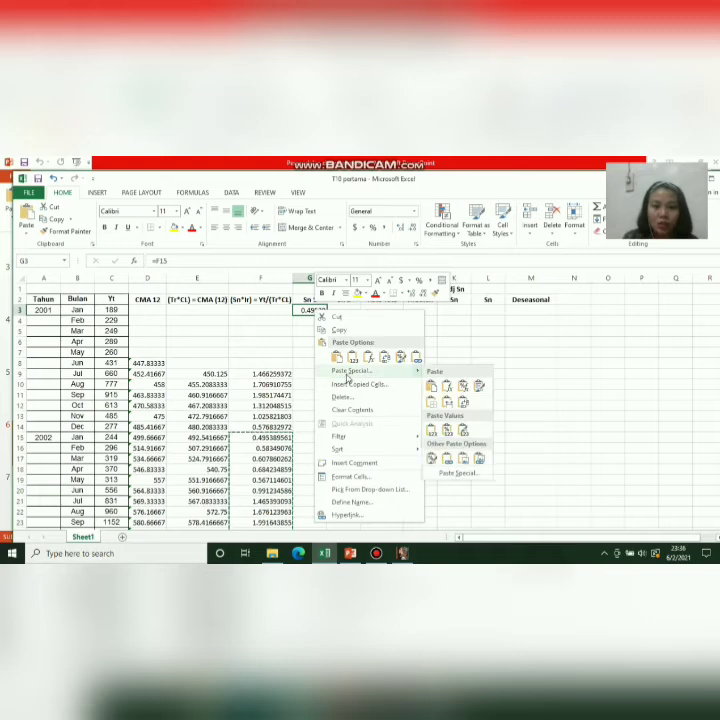
click(466, 478)
click(374, 421)
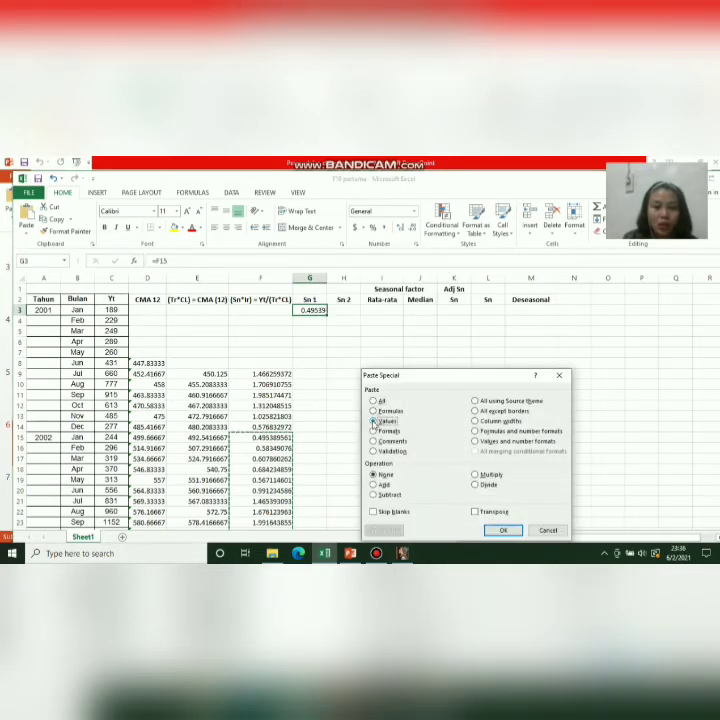
click(504, 530)
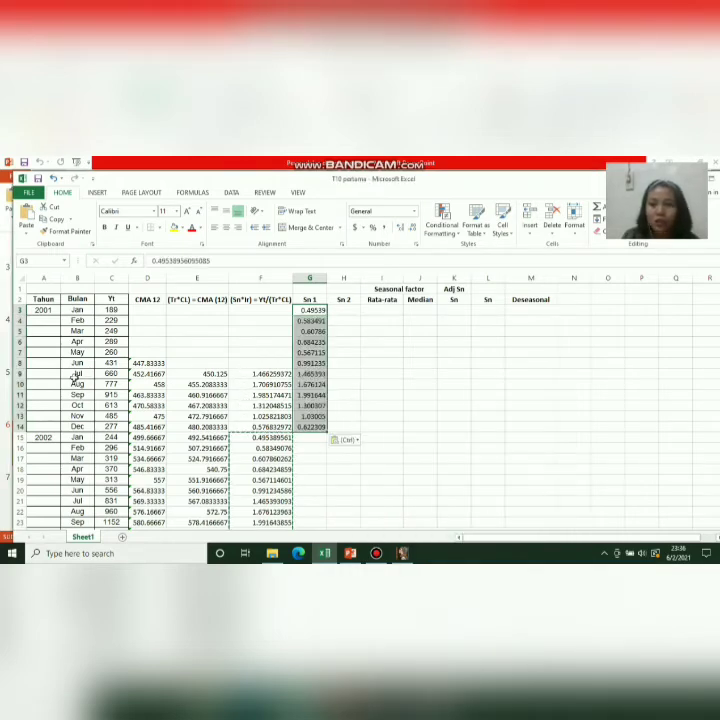
click(309, 438)
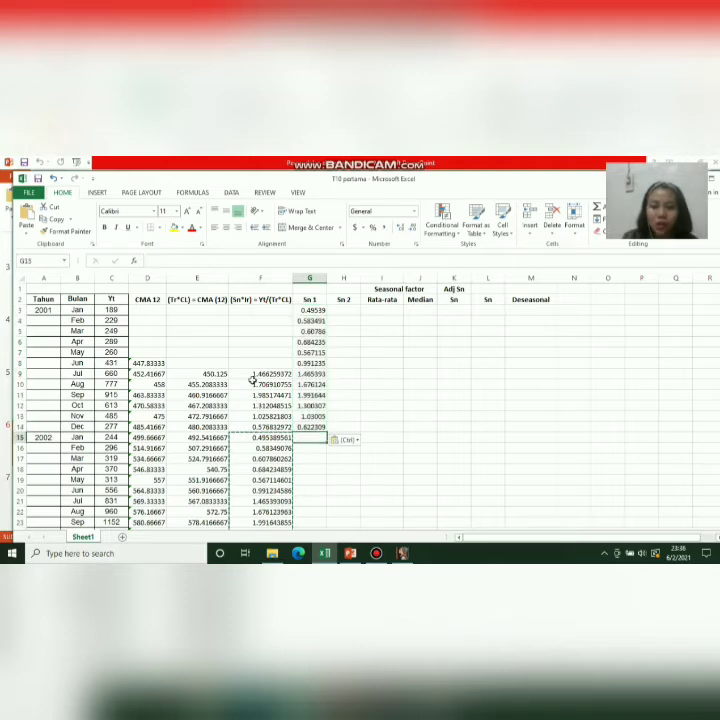
drag(255, 373, 261, 427)
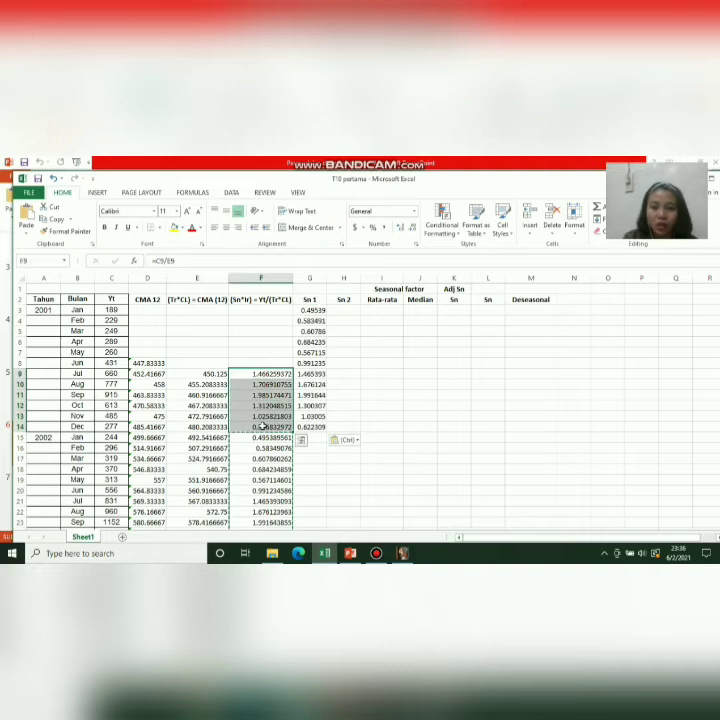
right_click(262, 427)
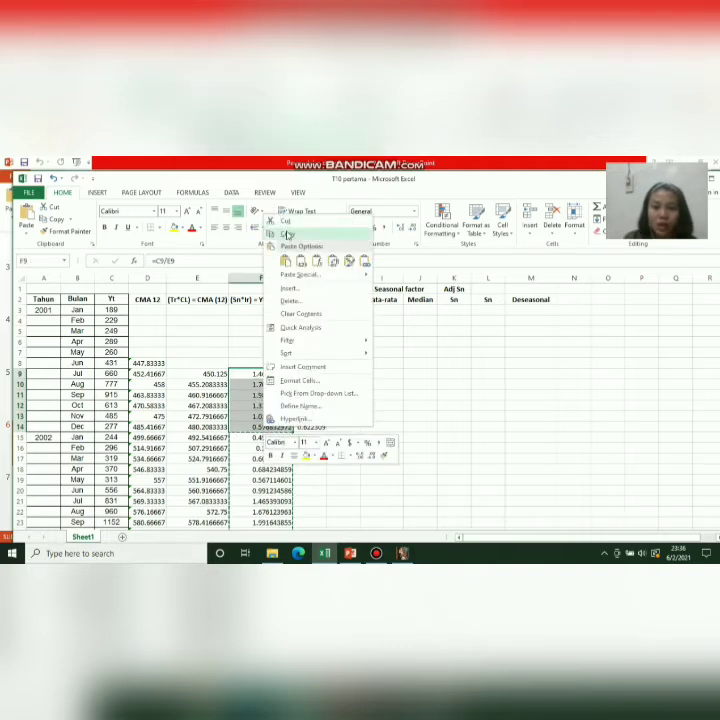
mouse_move(300, 274)
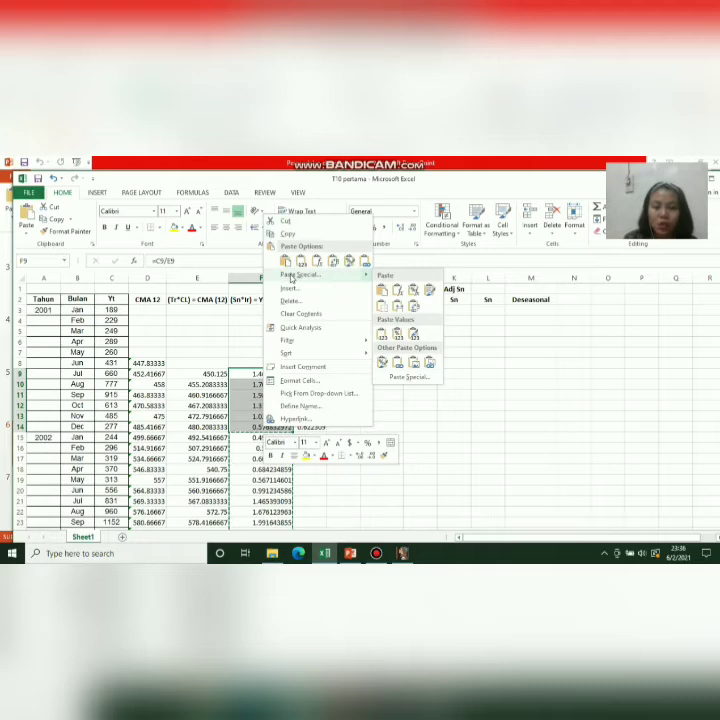
click(407, 380)
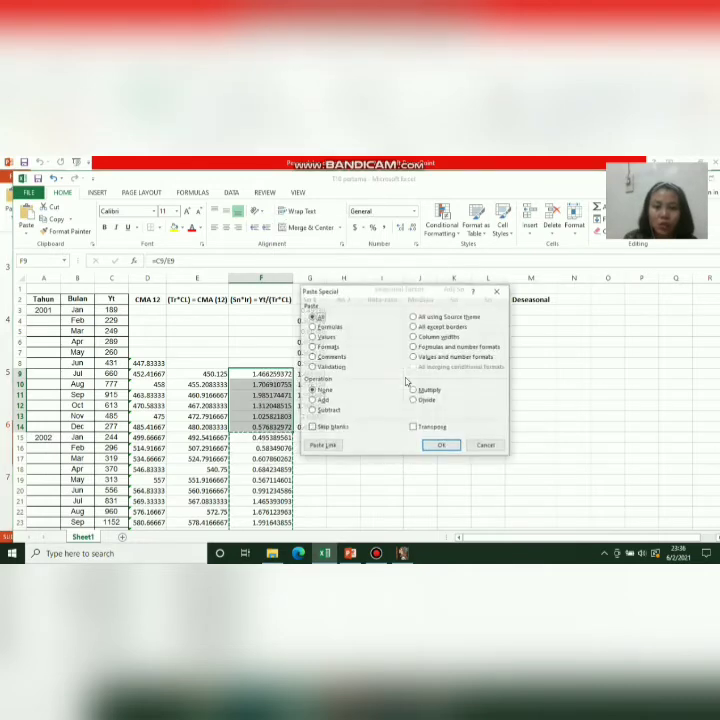
click(312, 336)
click(441, 445)
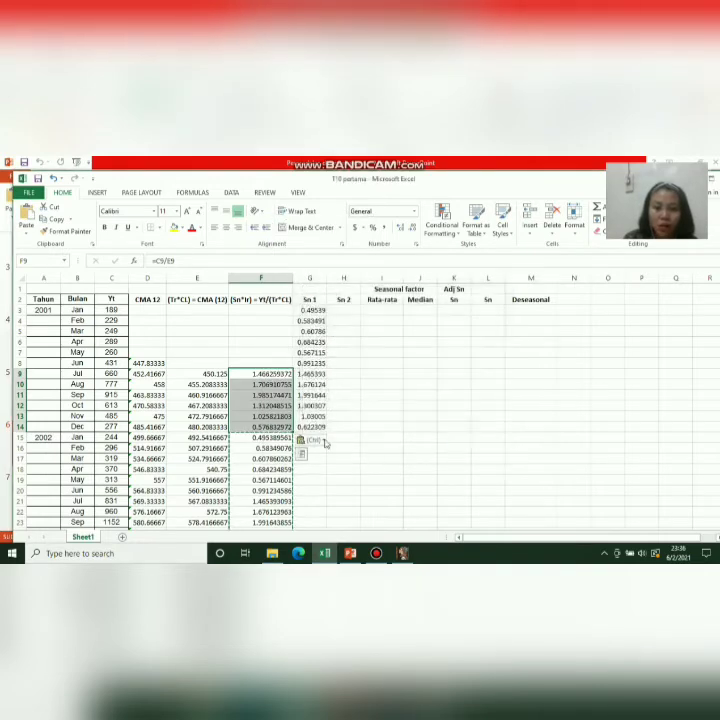
click(322, 442)
key(Escape)
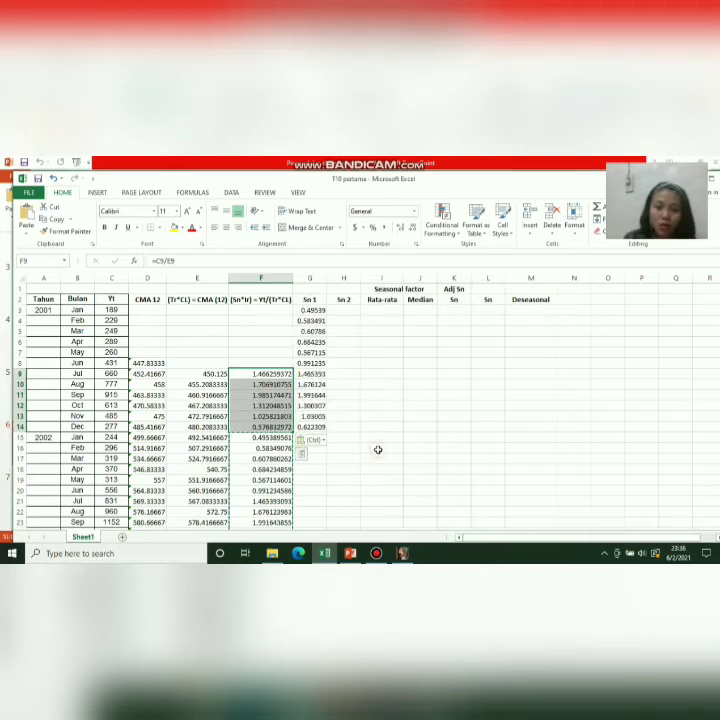
click(315, 440)
click(240, 327)
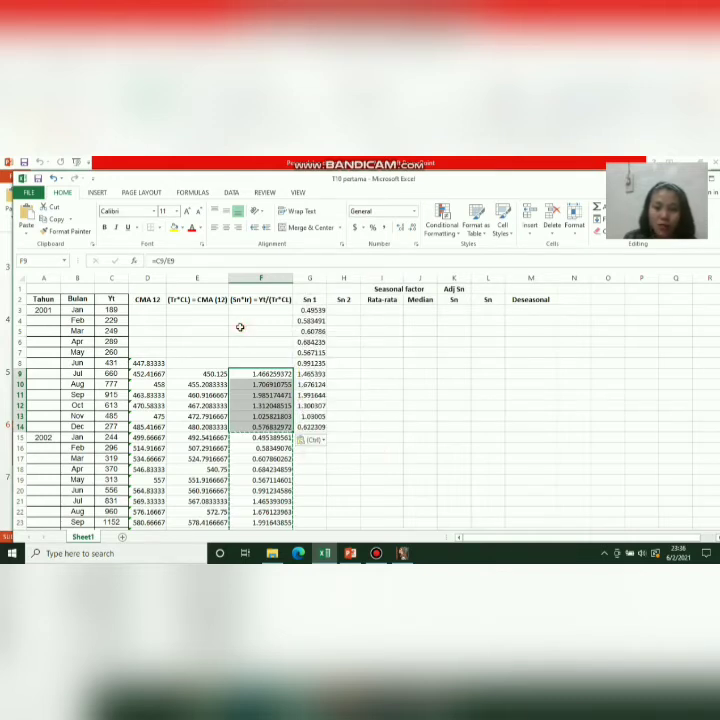
click(319, 458)
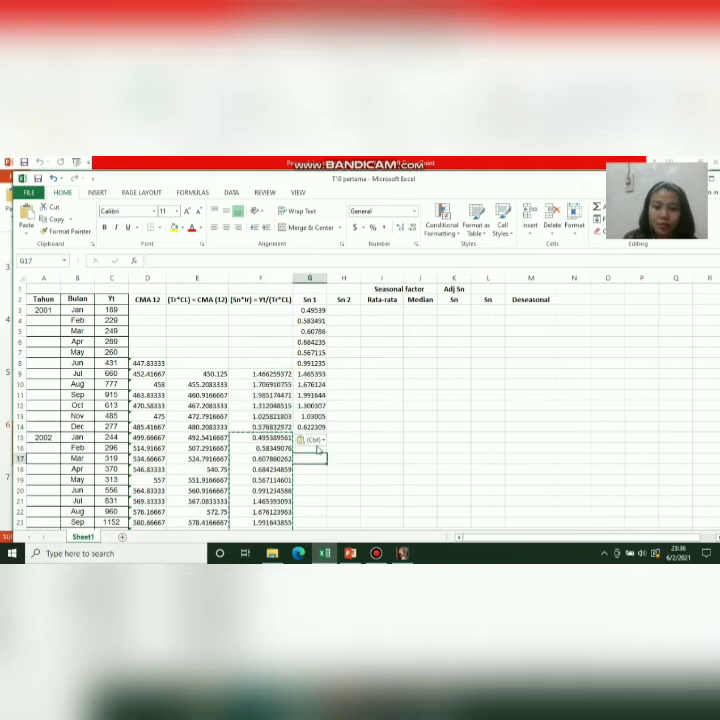
click(313, 440)
click(251, 349)
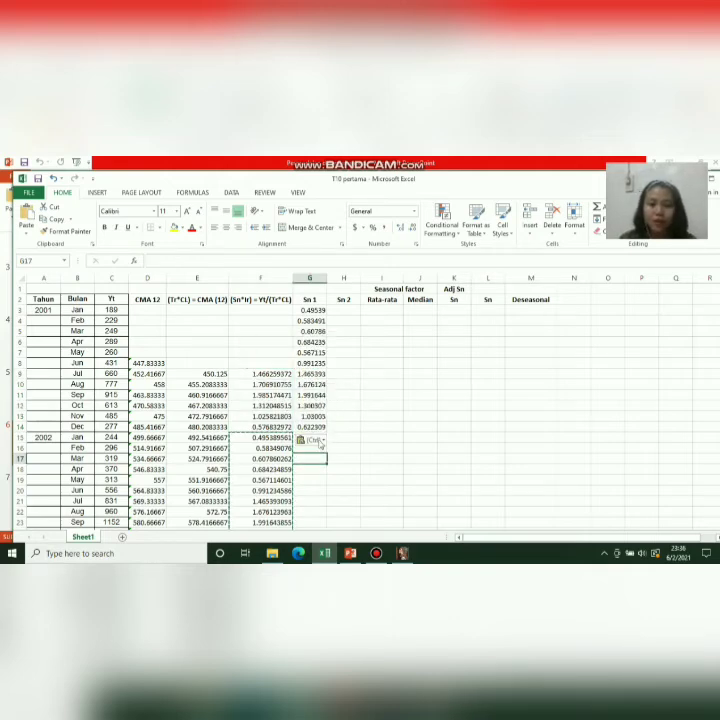
click(320, 442)
click(358, 460)
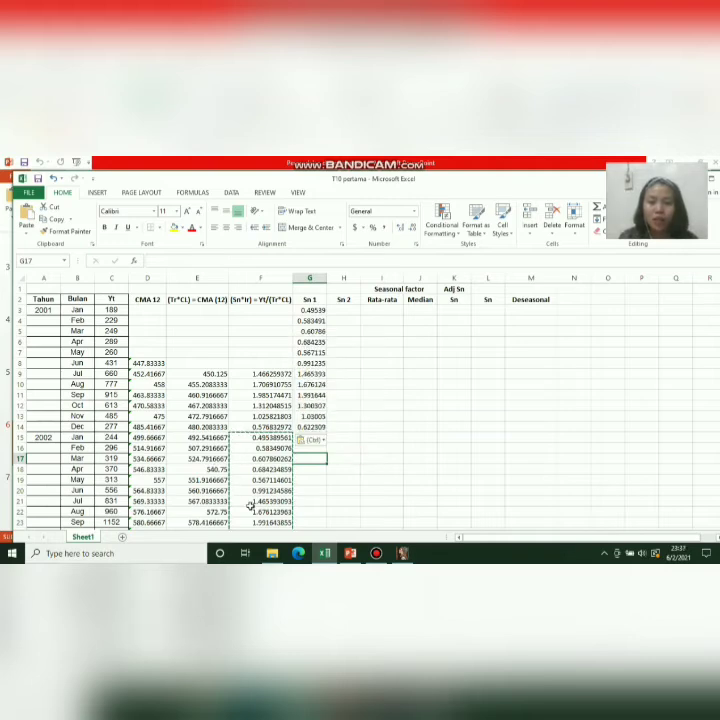
click(254, 372)
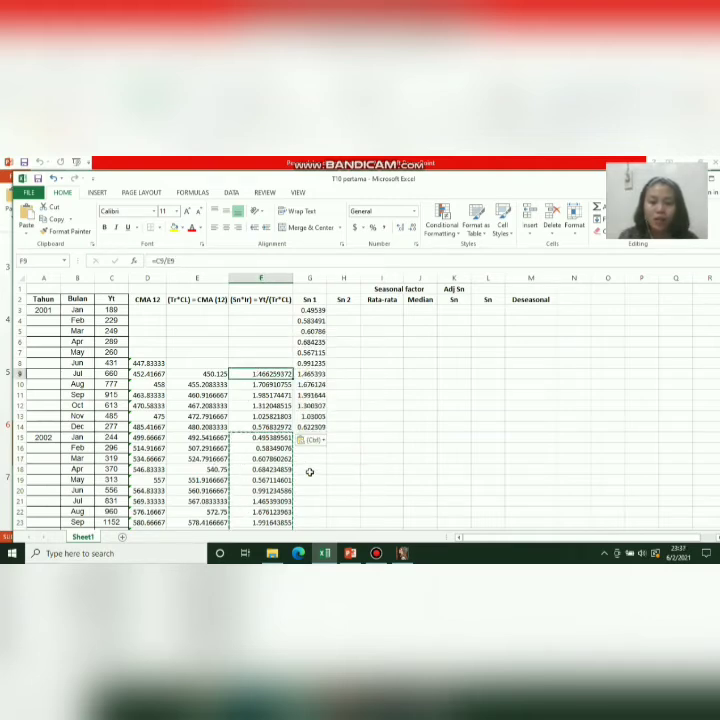
click(346, 438)
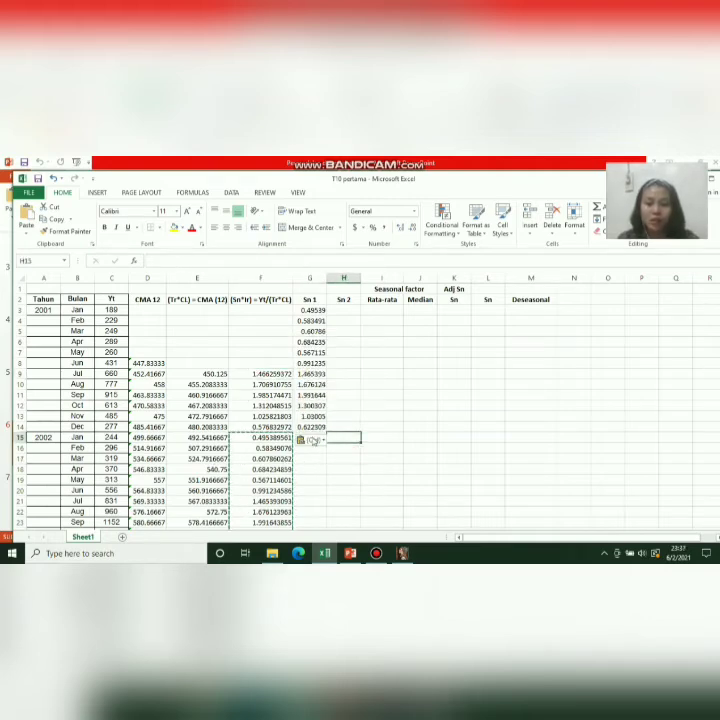
click(311, 440)
click(358, 476)
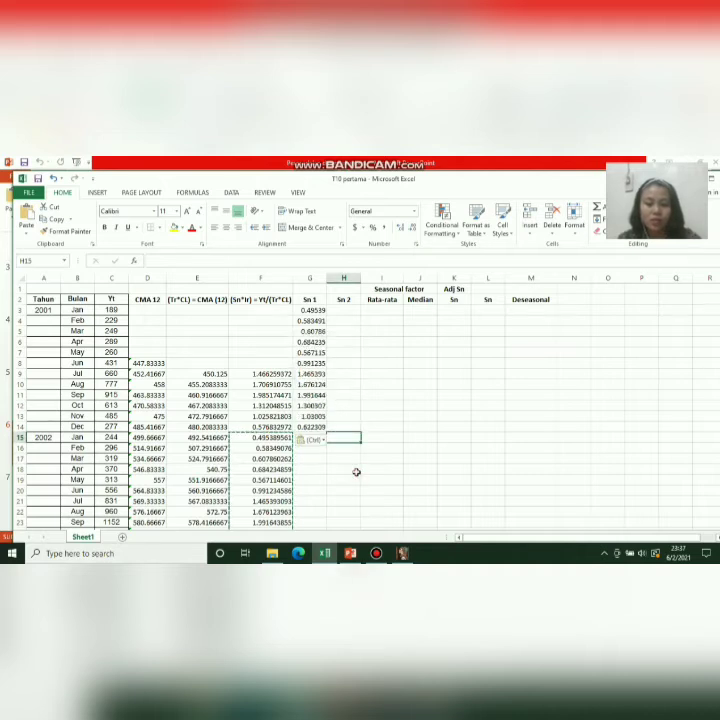
key(Escape)
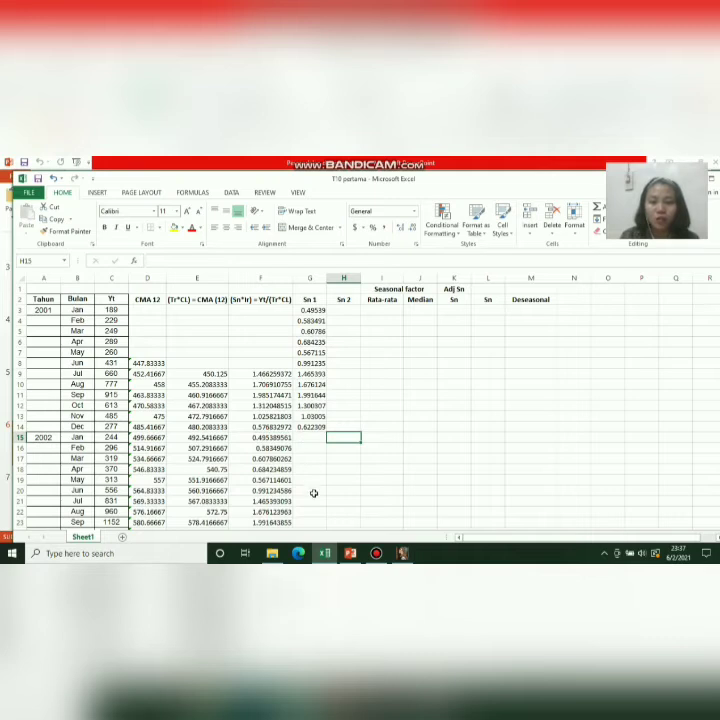
Step: Copy the July to December 2001 Sn*Ir ratios in F9:F14 into Sn 2 from H9 as values only
click(252, 373)
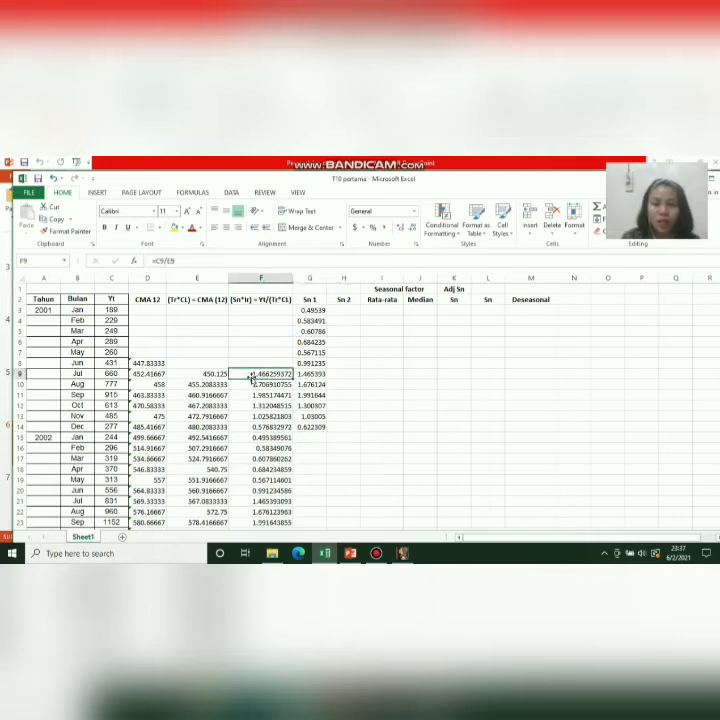
drag(252, 373, 252, 427)
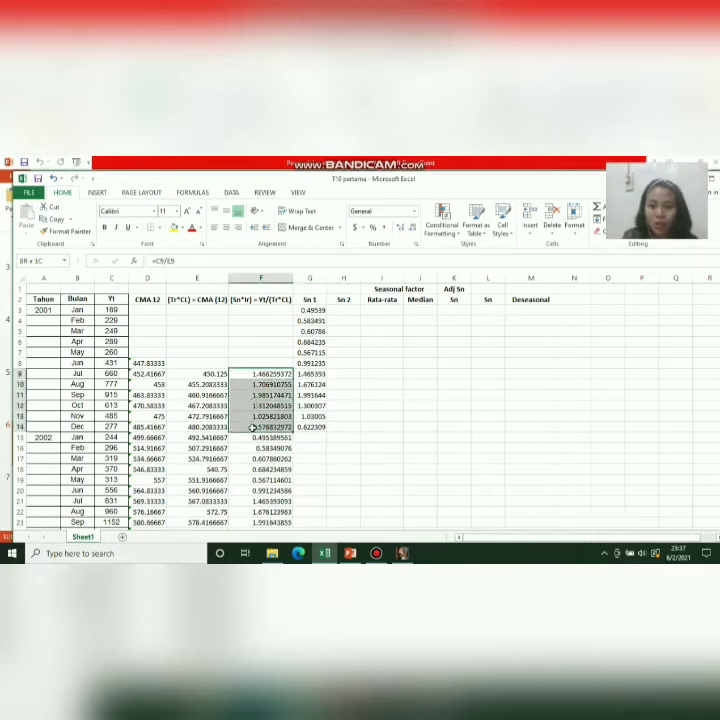
right_click(266, 412)
click(290, 221)
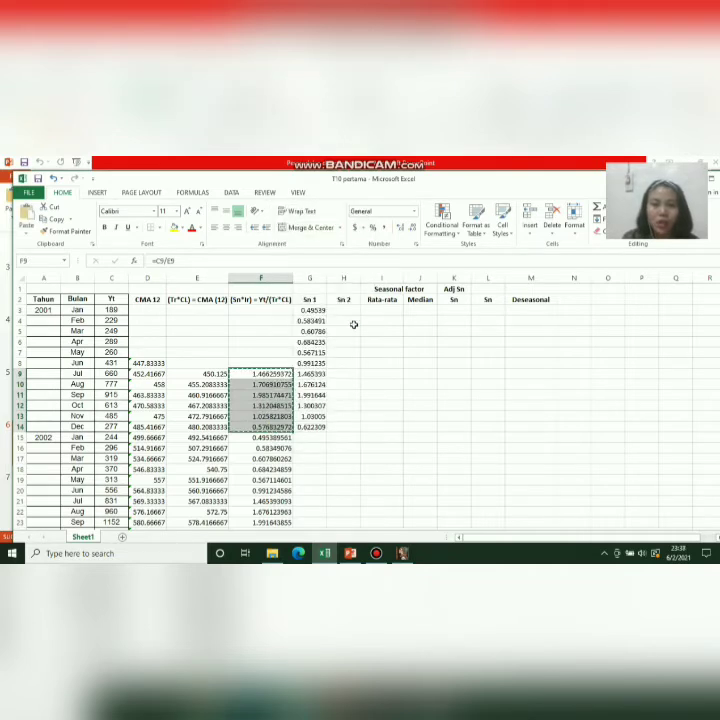
click(345, 374)
right_click(345, 375)
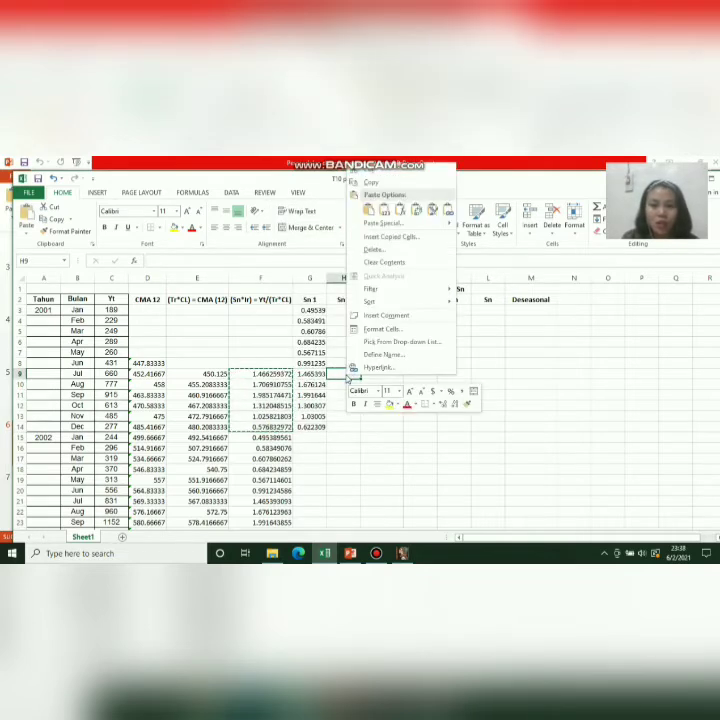
click(383, 222)
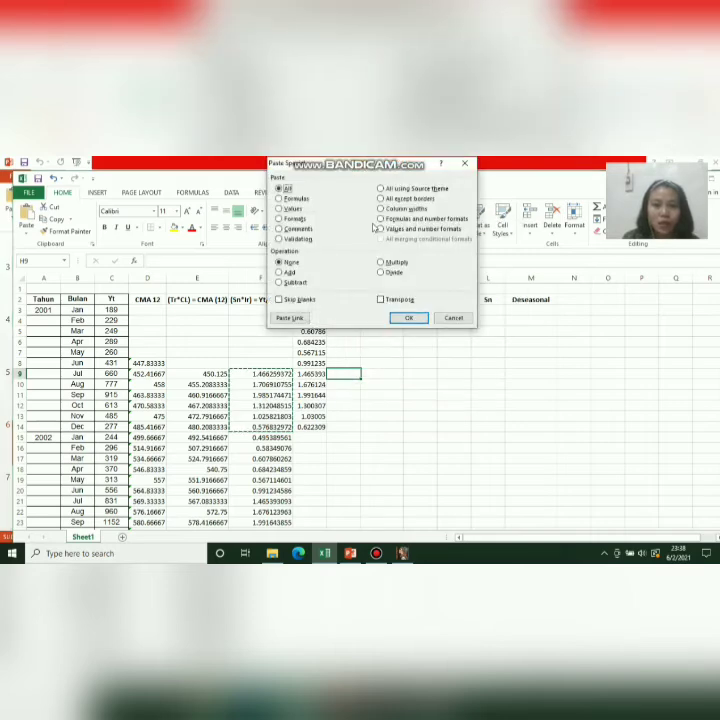
click(280, 208)
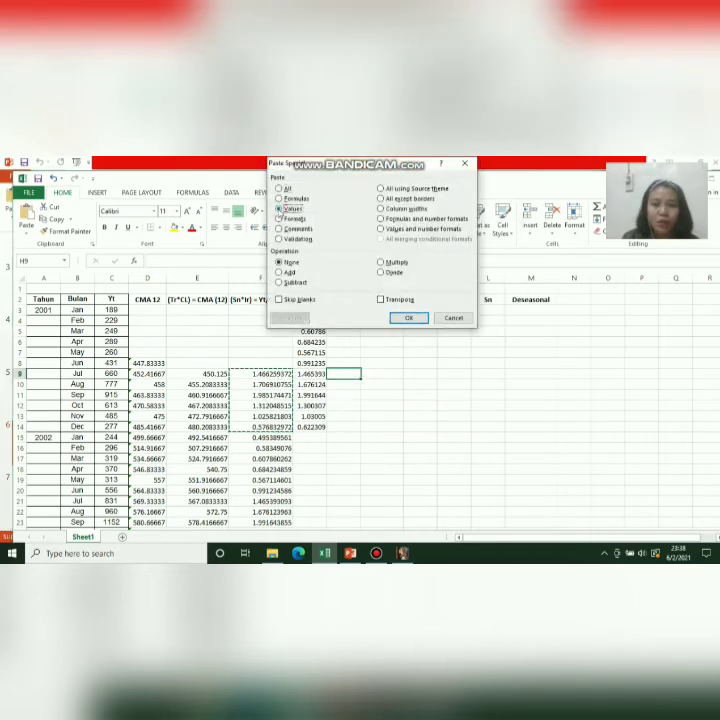
click(414, 317)
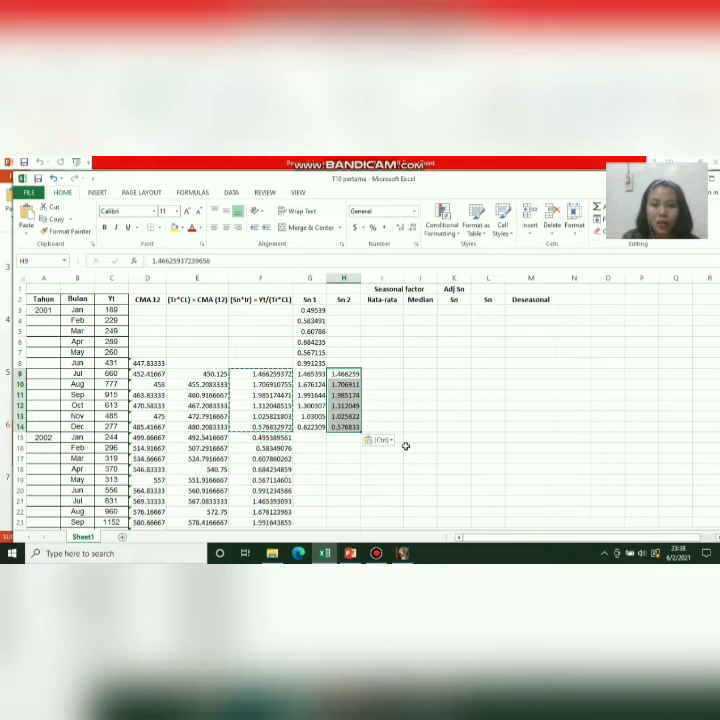
click(398, 412)
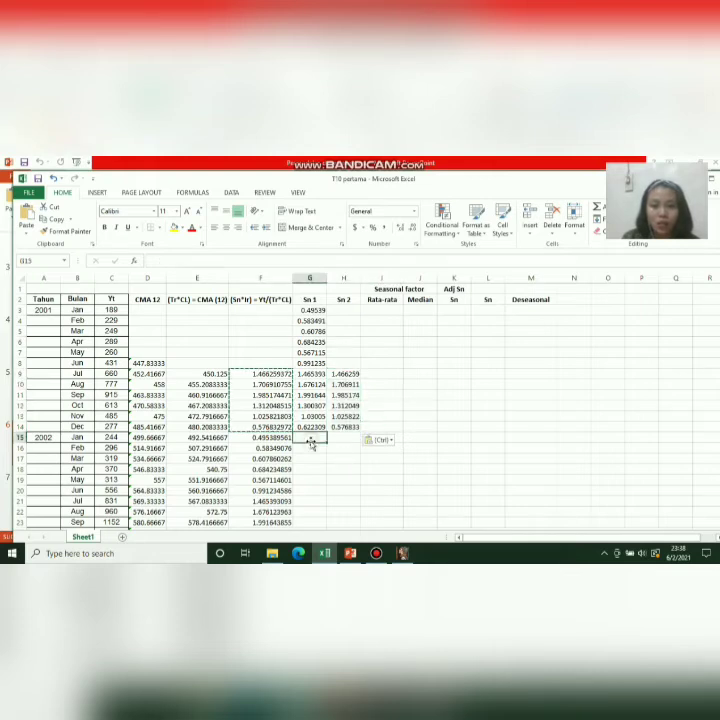
click(340, 437)
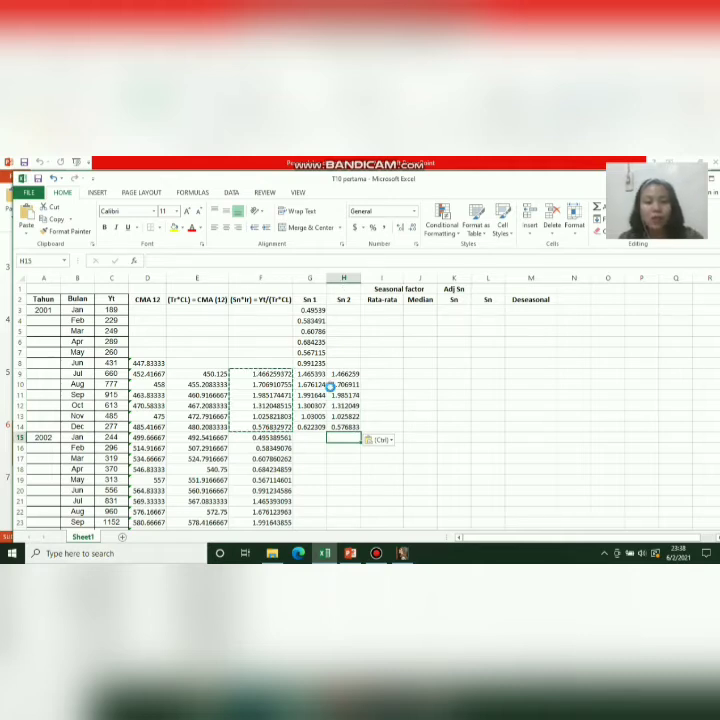
click(77, 448)
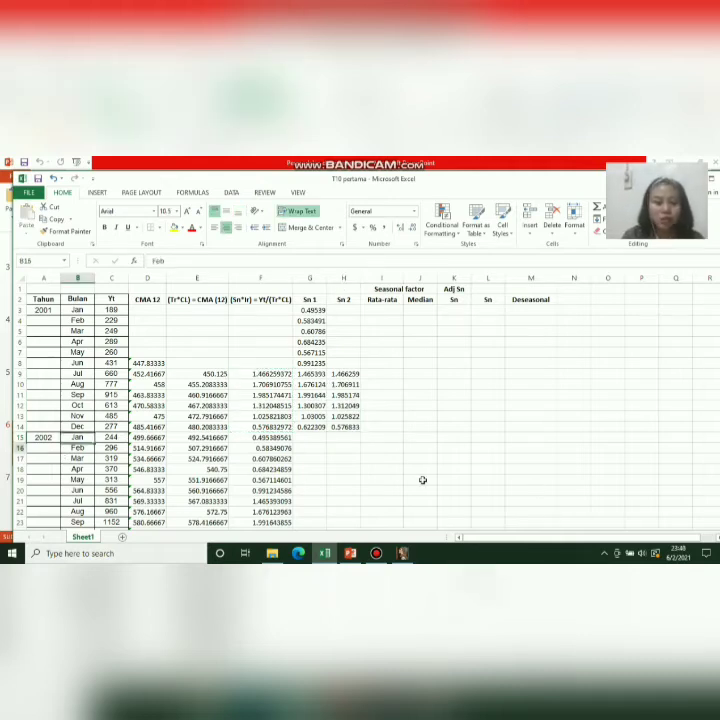
Step: Copy the January to June 2003 Sn*Ir ratios in F27:F32 into Sn 2 from H3 as values only
key(Down)
key(Down)
key(Down)
key(Down)
key(Down)
key(Down)
key(Down)
key(Down)
key(Down)
key(Down)
key(Down)
key(Down)
key(Down)
key(Down)
key(Down)
key(Down)
key(Down)
key(Down)
key(Down)
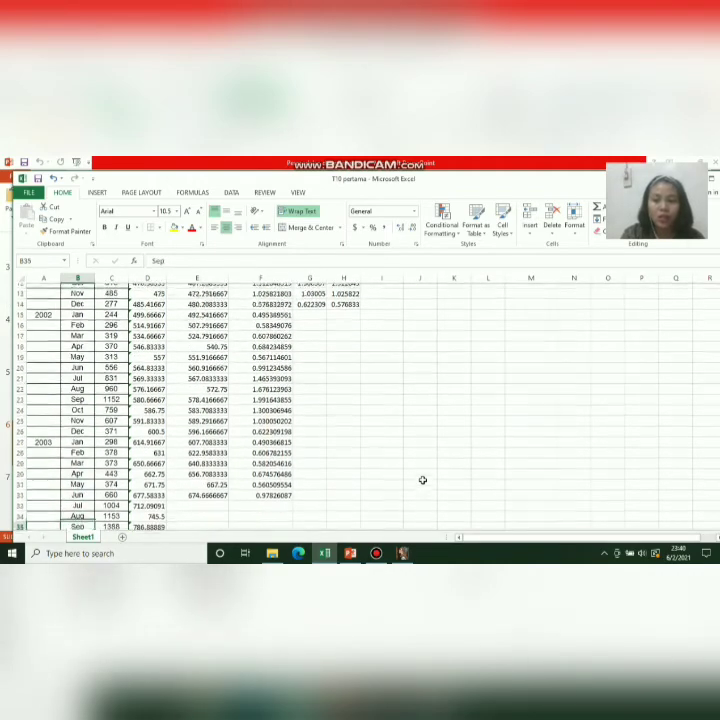
key(Down)
key(Down)
key(Down)
key(Down)
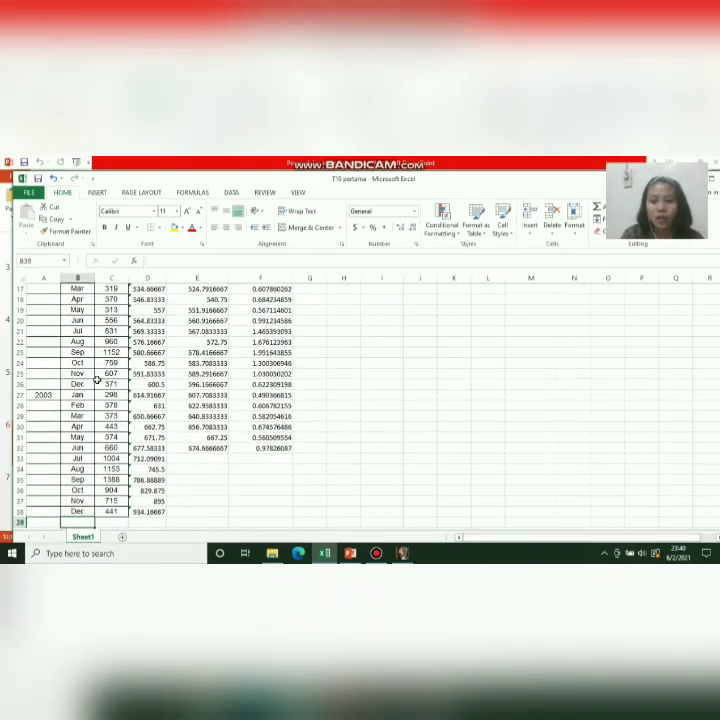
click(257, 396)
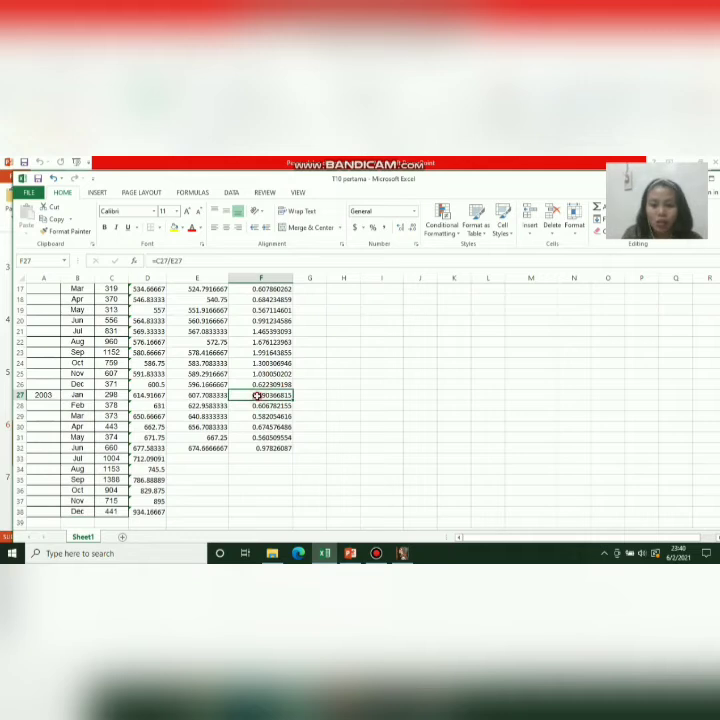
drag(257, 396, 259, 449)
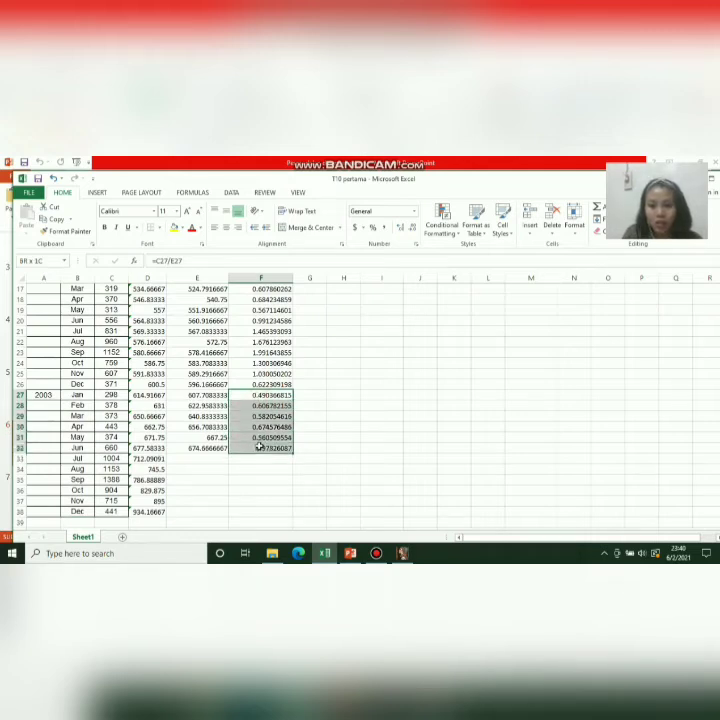
right_click(260, 448)
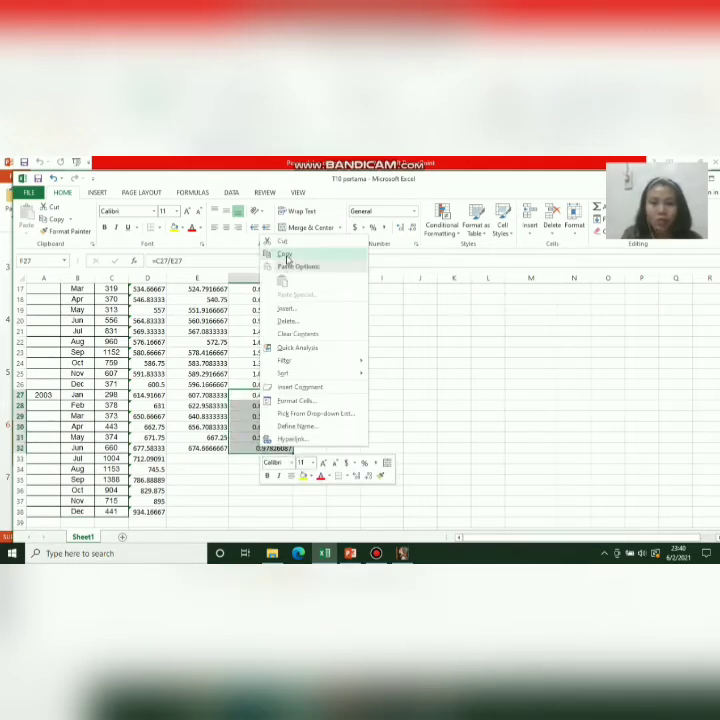
click(285, 254)
key(ctrl+Up)
key(ctrl+Up)
key(ctrl+Up)
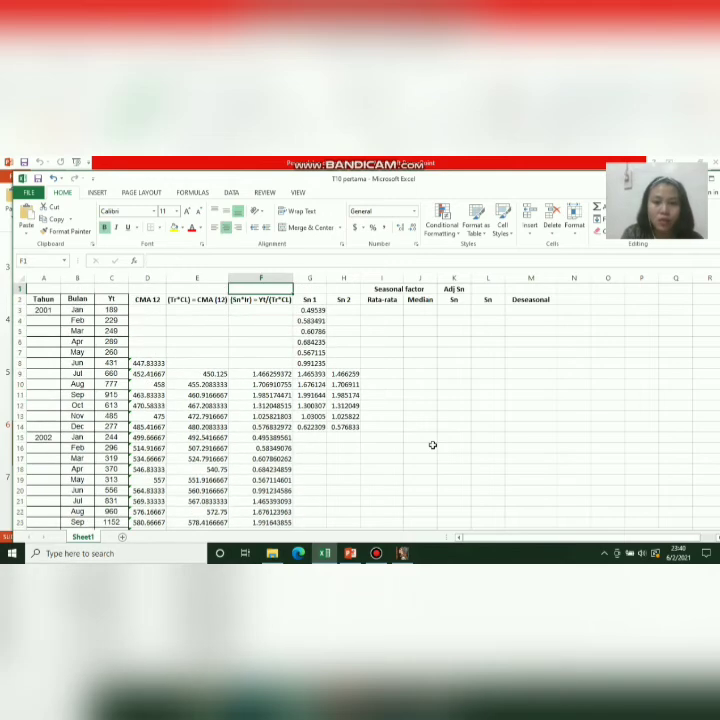
click(337, 312)
right_click(337, 312)
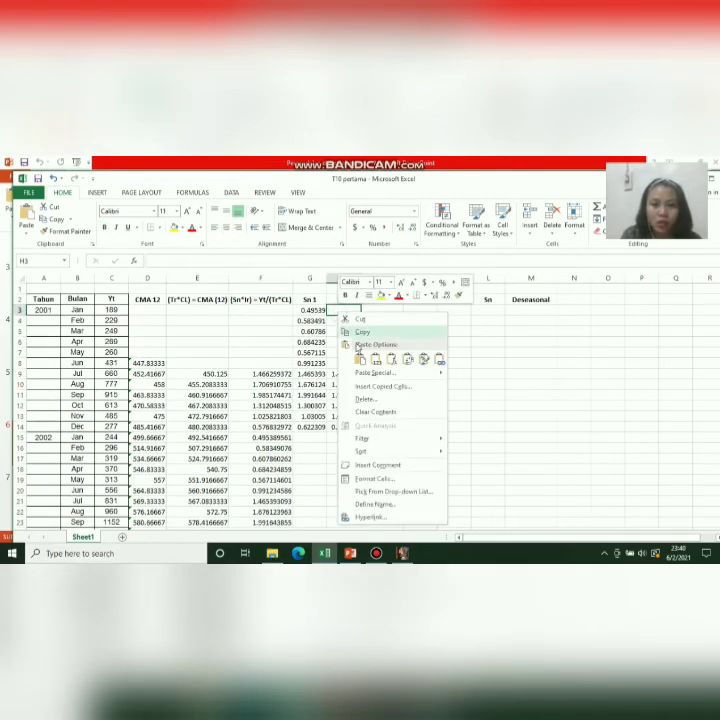
mouse_move(370, 373)
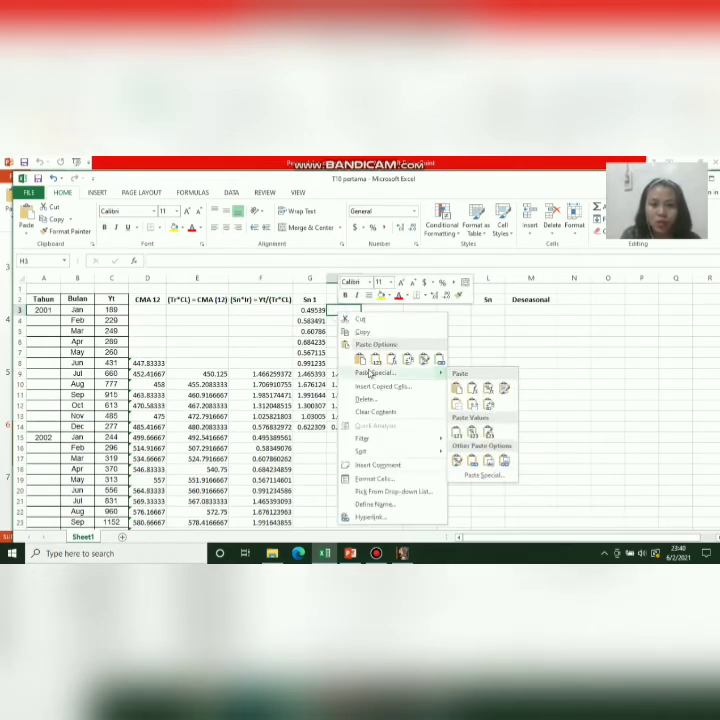
click(484, 476)
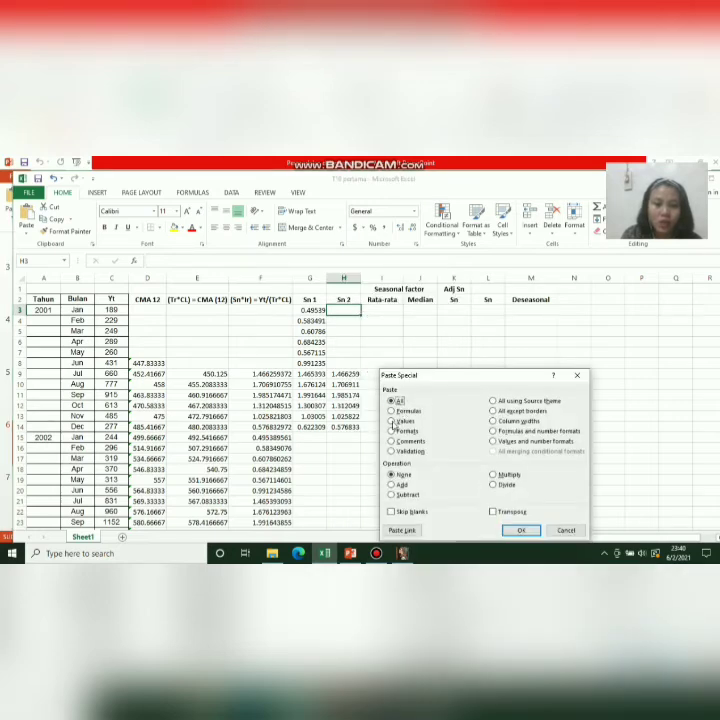
click(398, 421)
click(521, 531)
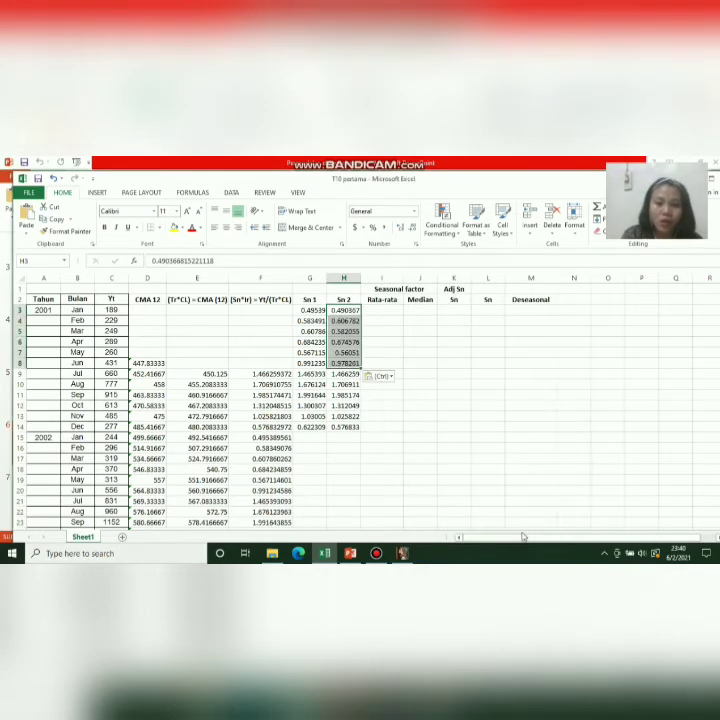
click(372, 428)
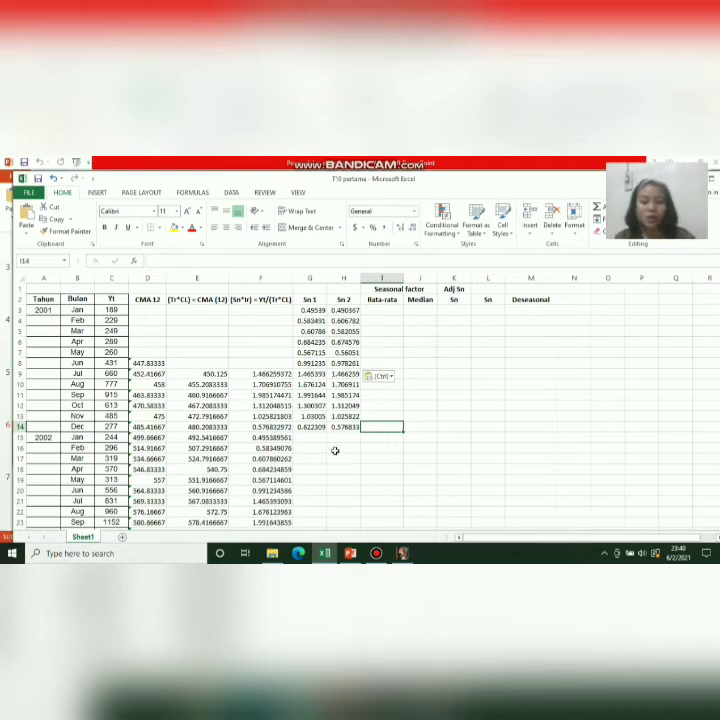
key(Escape)
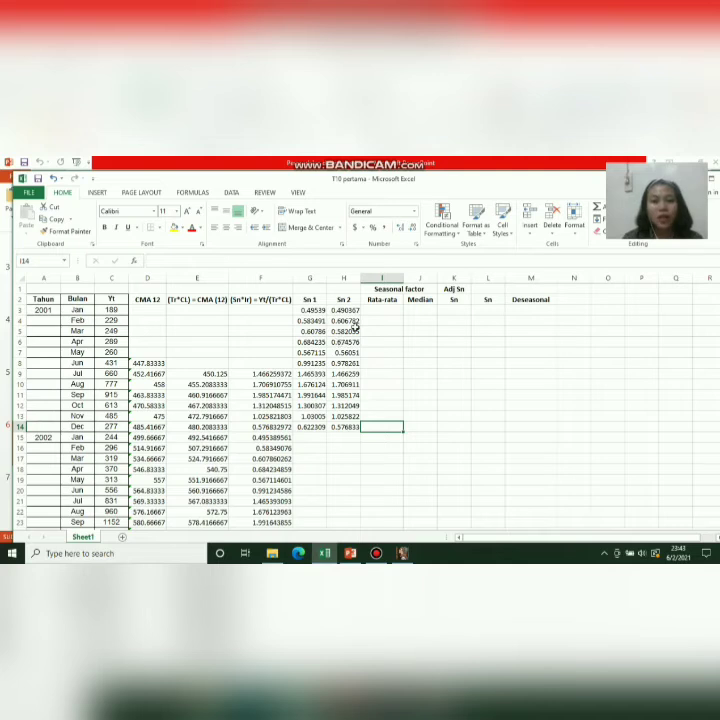
click(388, 310)
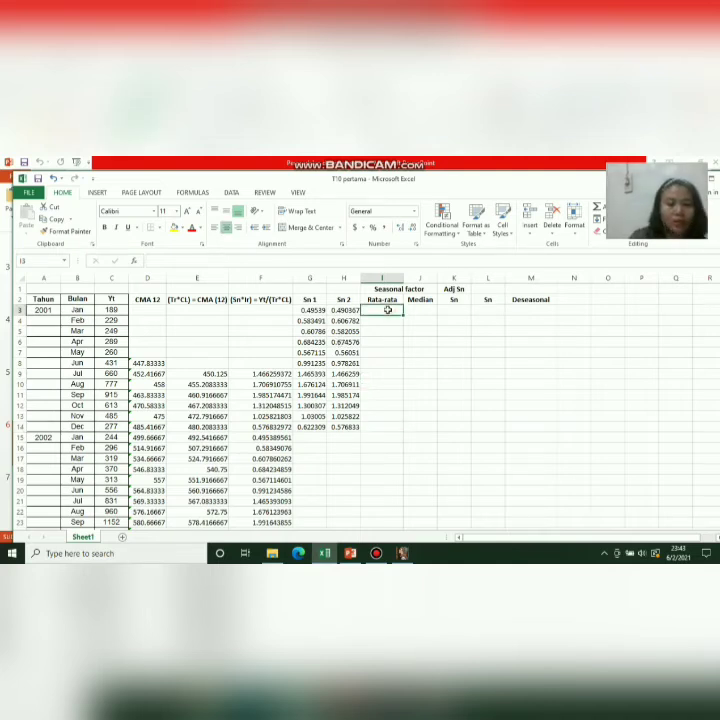
text(=av)
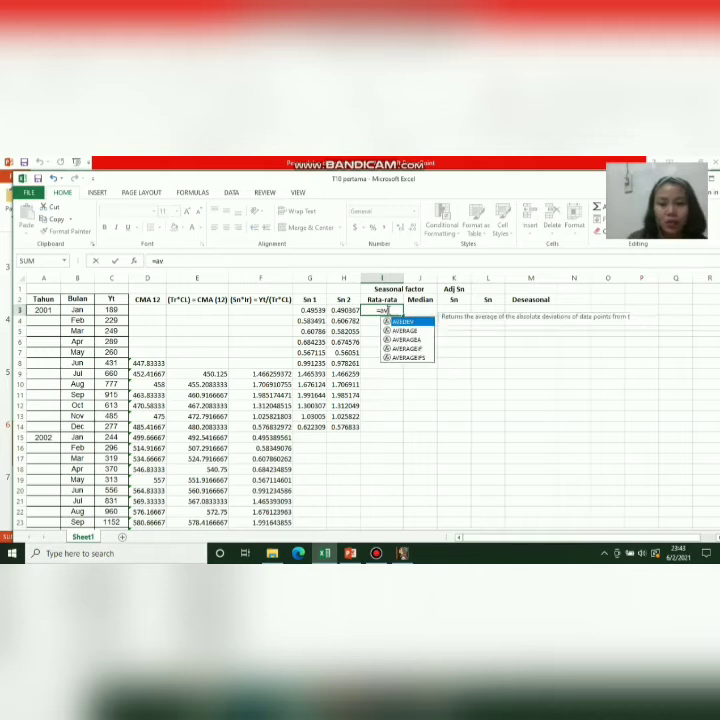
text(erage)
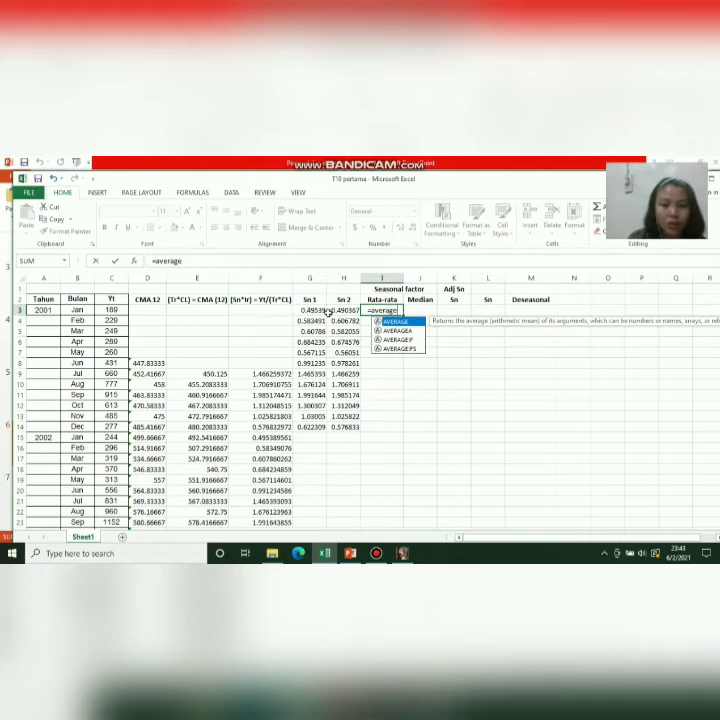
click(318, 311)
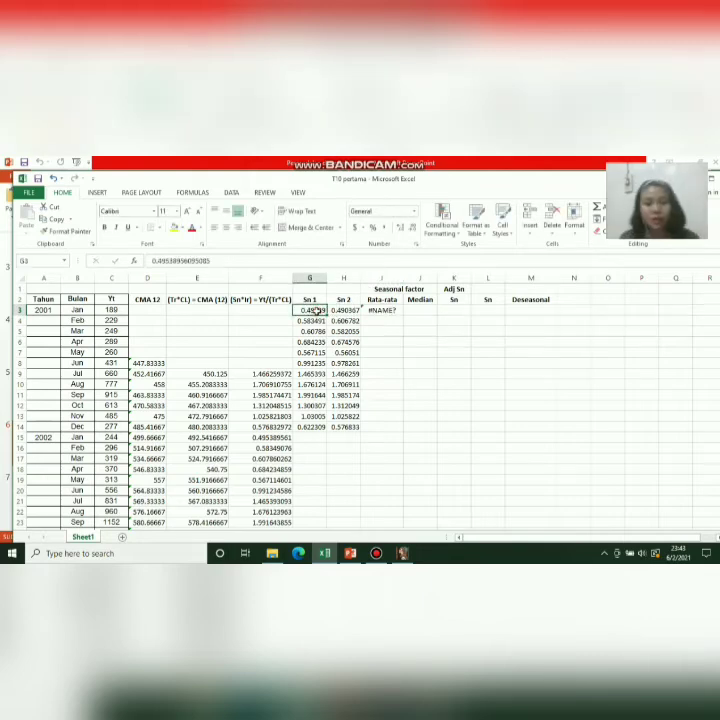
click(382, 310)
key(BackSpace)
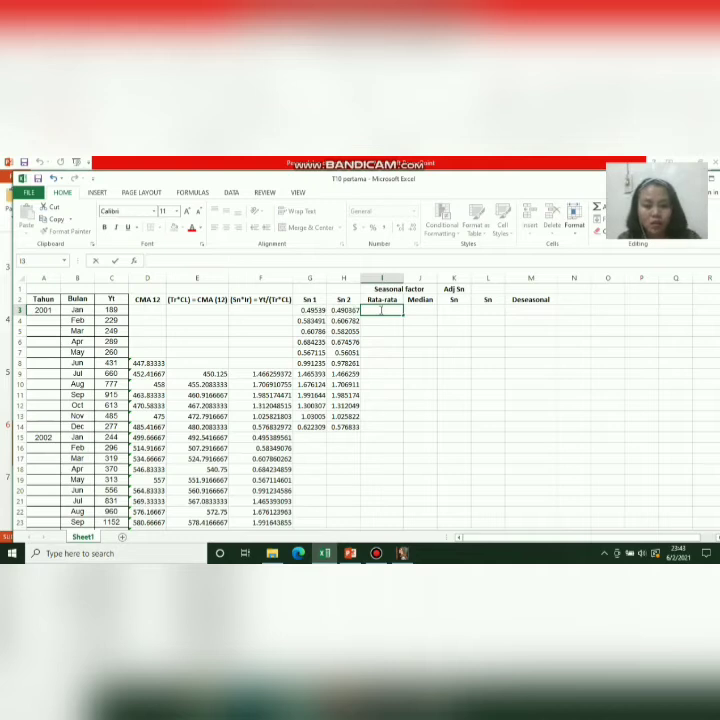
Step: Calculate January's Rata-rata seasonal factor in I3 as the AVERAGE of Sn 1 and Sn 2 (G3:H3)
text(=ave)
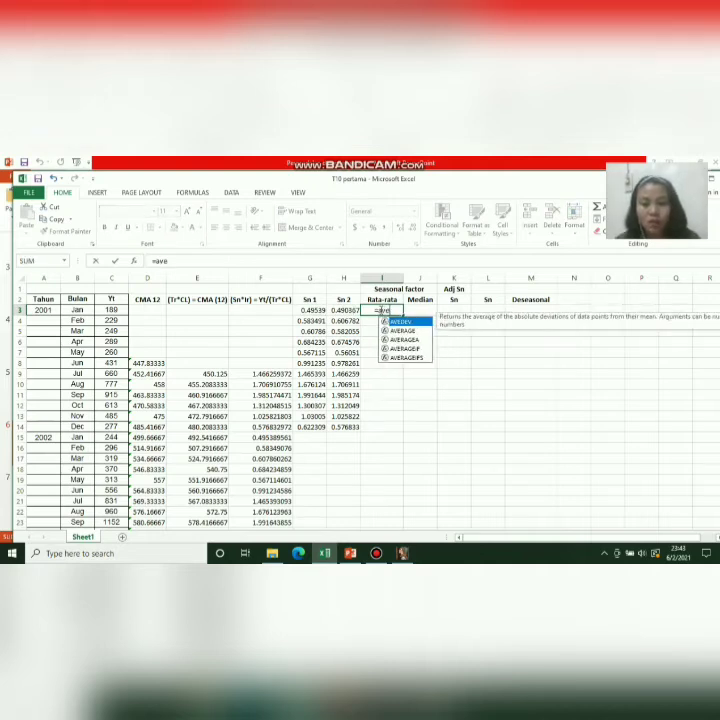
text(rage()
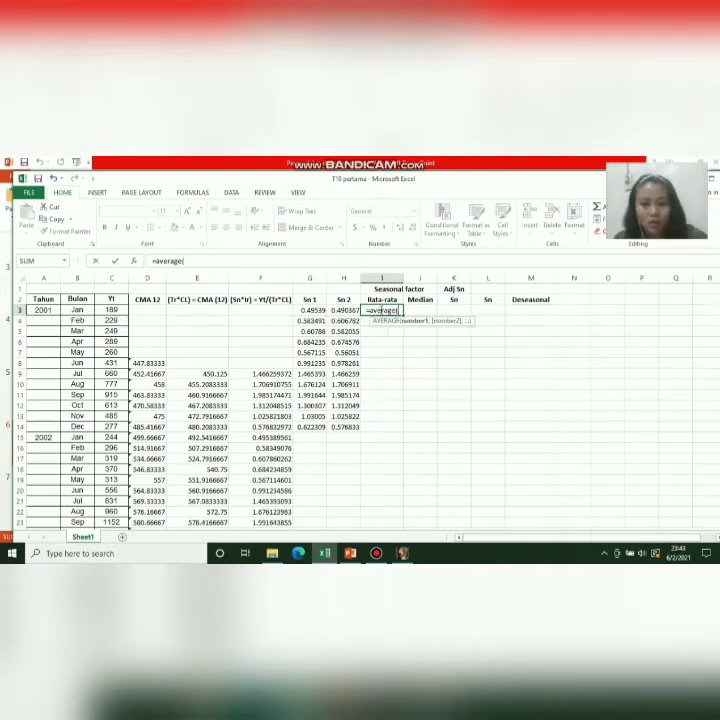
click(314, 310)
drag(318, 311, 337, 309)
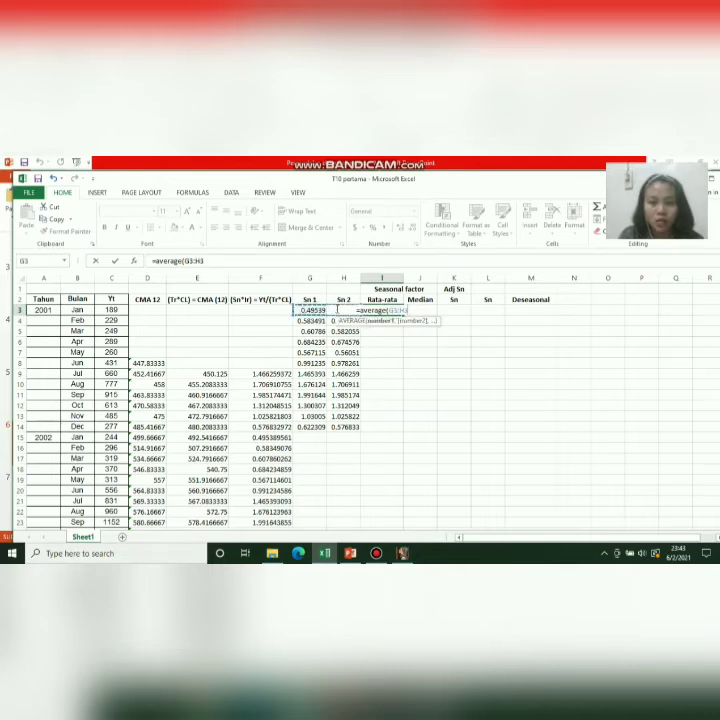
key(Return)
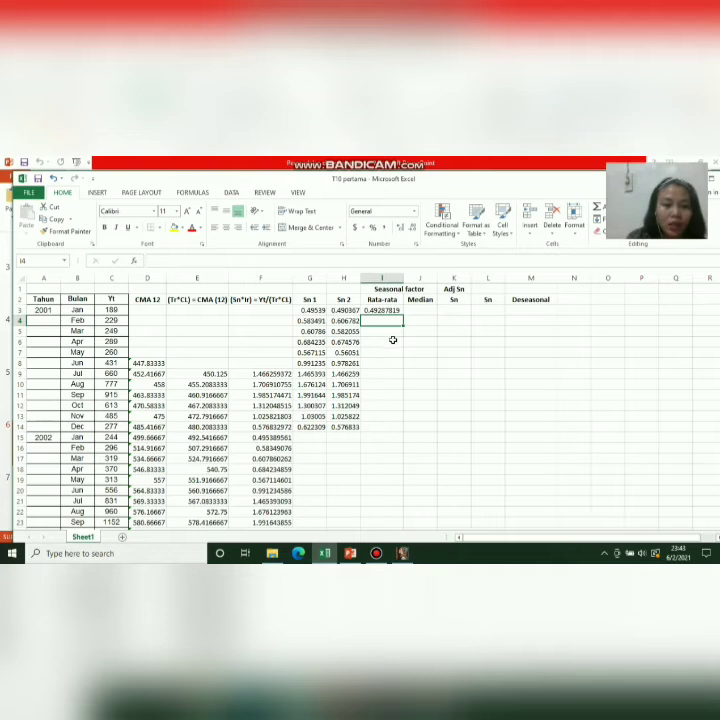
click(379, 309)
click(349, 313)
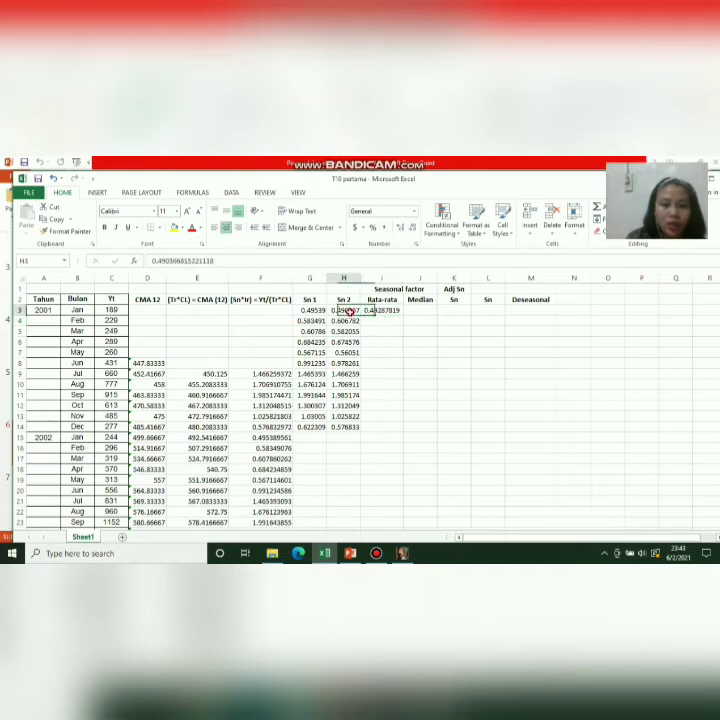
click(313, 310)
click(378, 310)
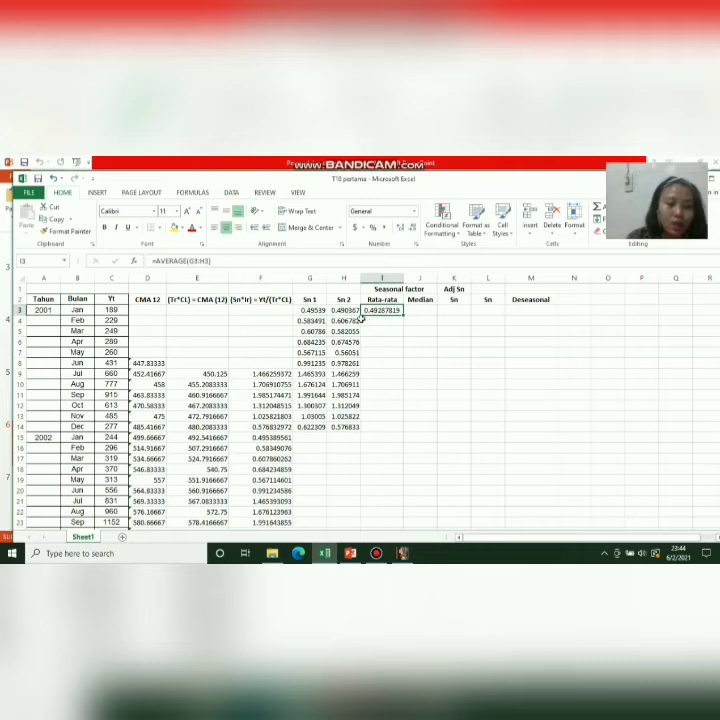
Step: Fill the Rata-rata formula from I3 down to the December row, I14
click(375, 299)
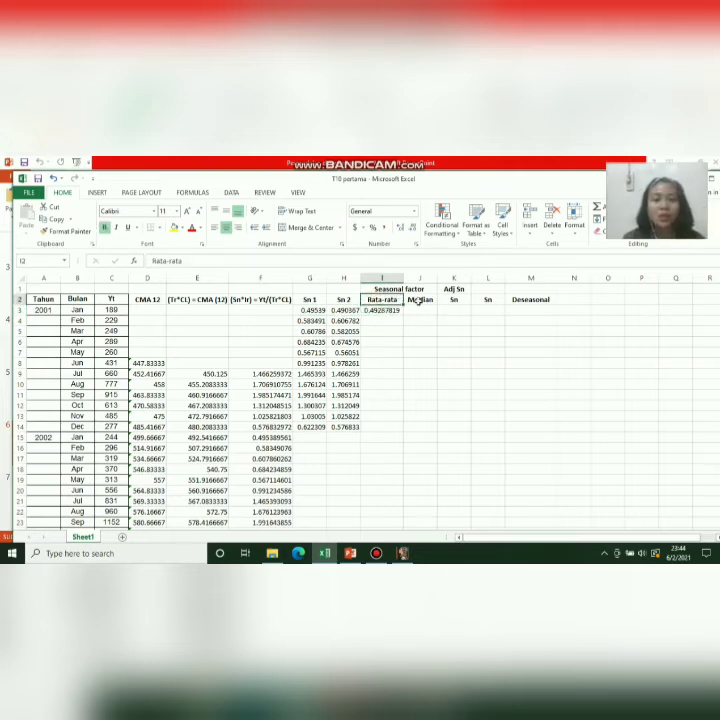
click(418, 301)
click(391, 310)
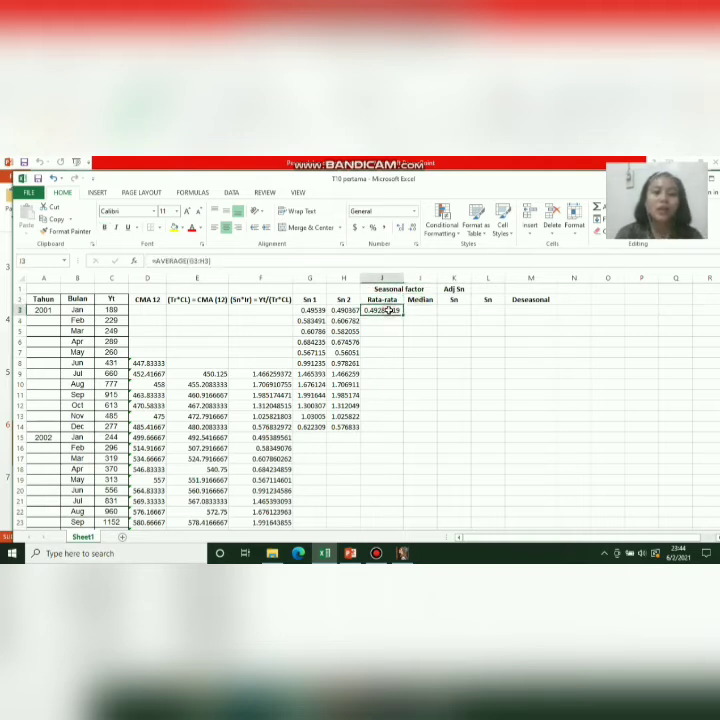
drag(403, 316, 401, 427)
click(420, 309)
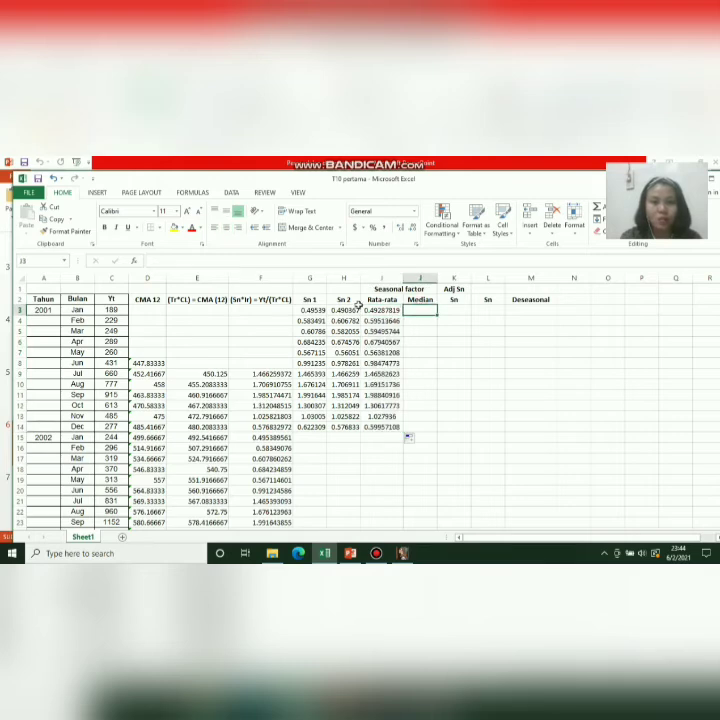
click(380, 300)
click(418, 310)
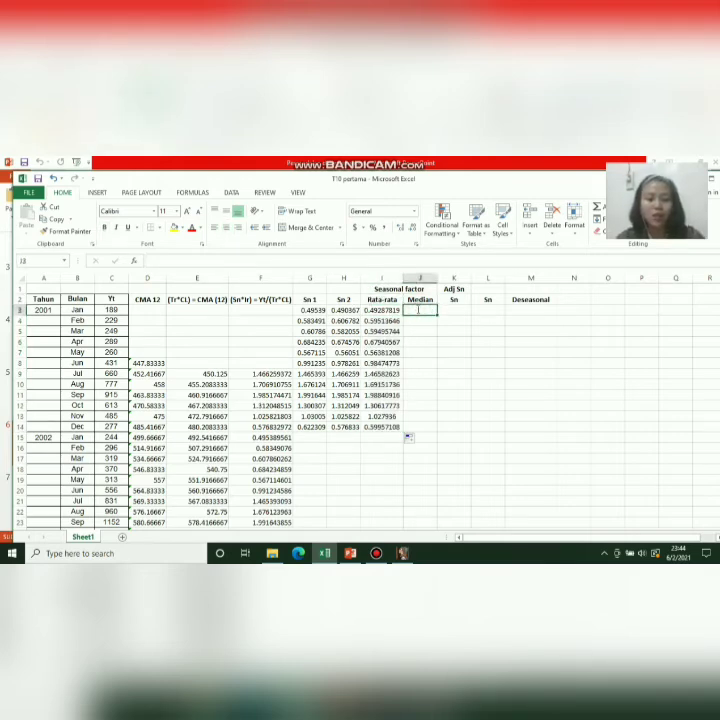
text(=)
key(BackSpace)
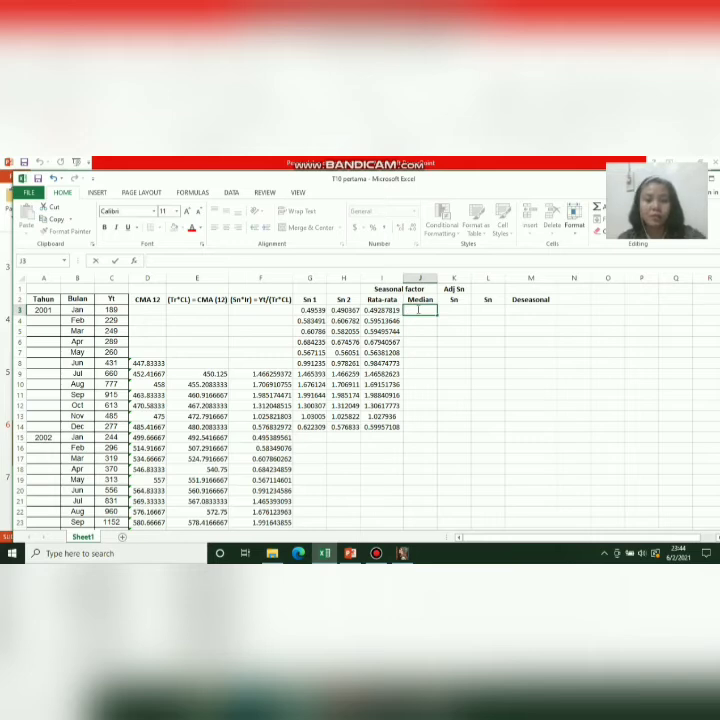
key(Escape)
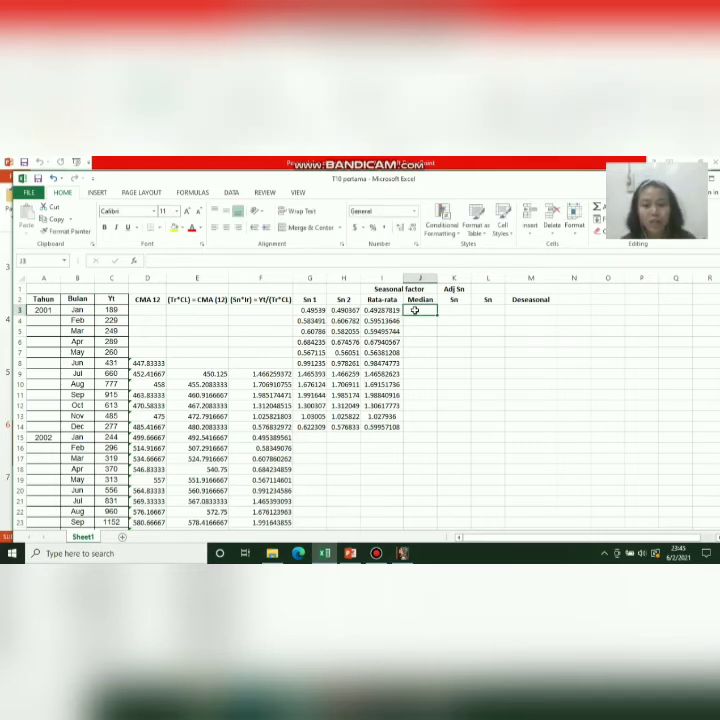
Step: Calculate January's Median seasonal factor in J3 as the MEDIAN of Sn 1 and Sn 2 (G3:H3)
text(=median)
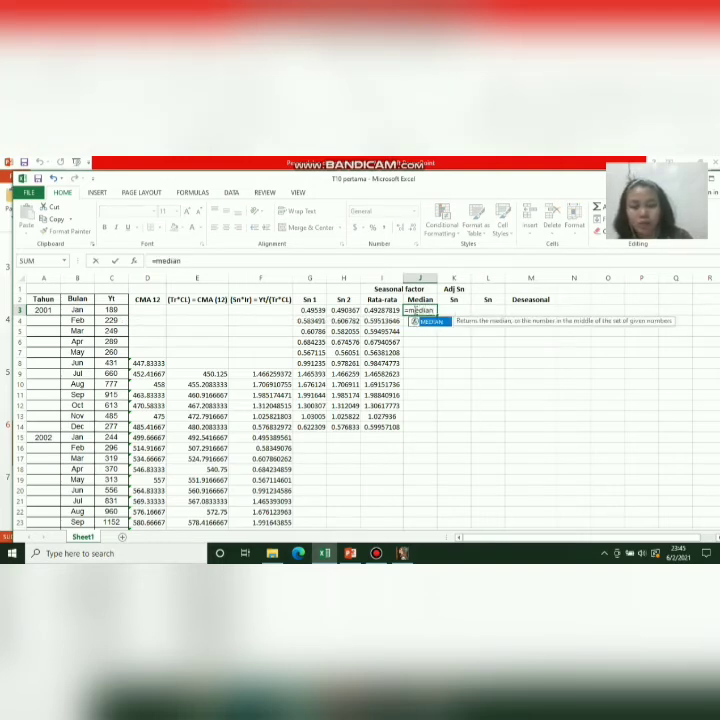
text(()
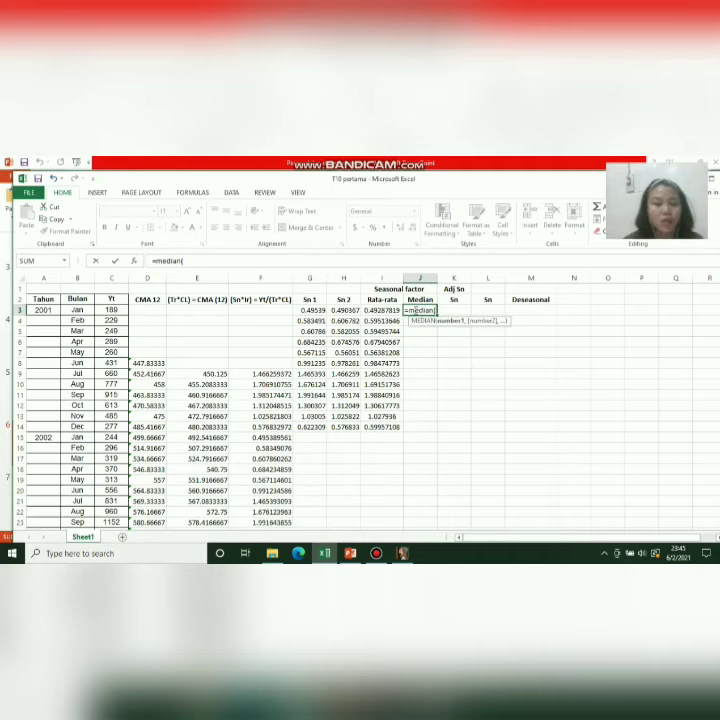
click(307, 310)
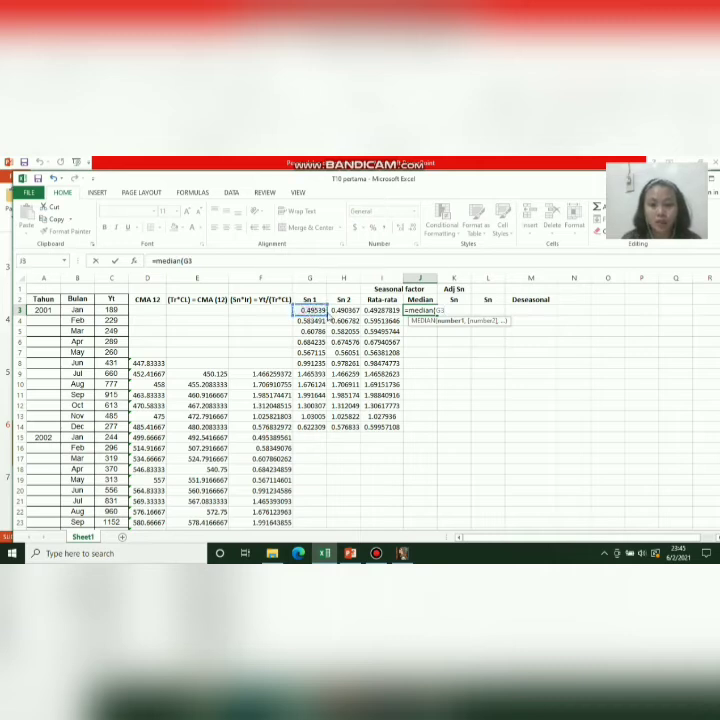
key(BackSpace)
key(BackSpace)
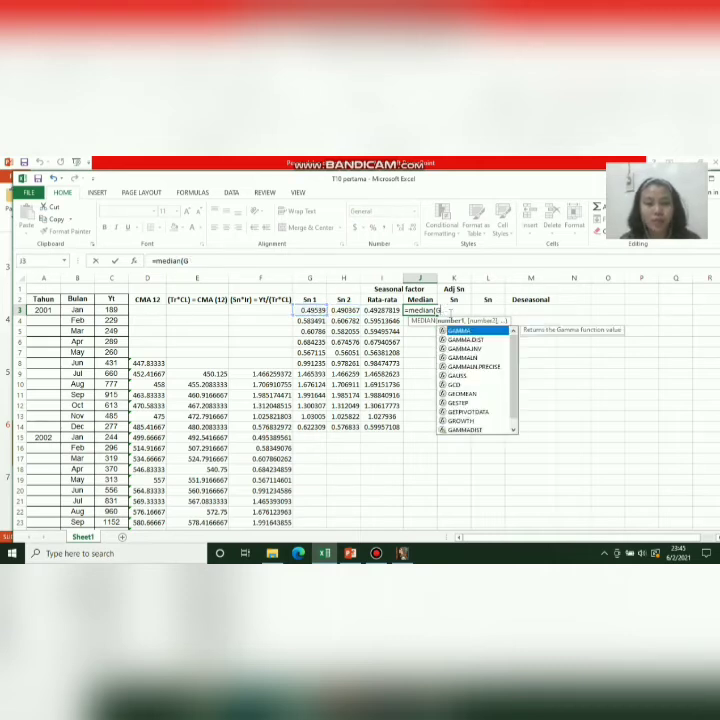
drag(307, 310, 354, 316)
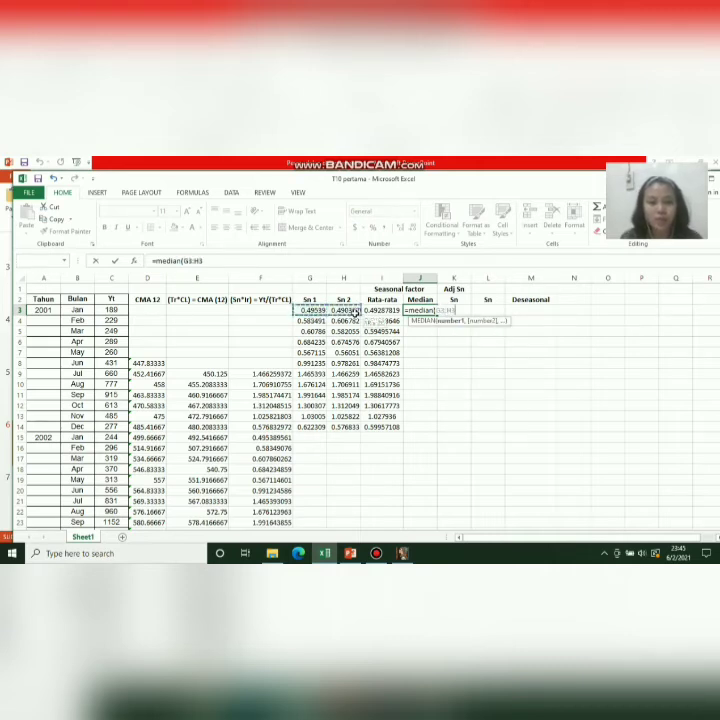
key(Return)
click(427, 311)
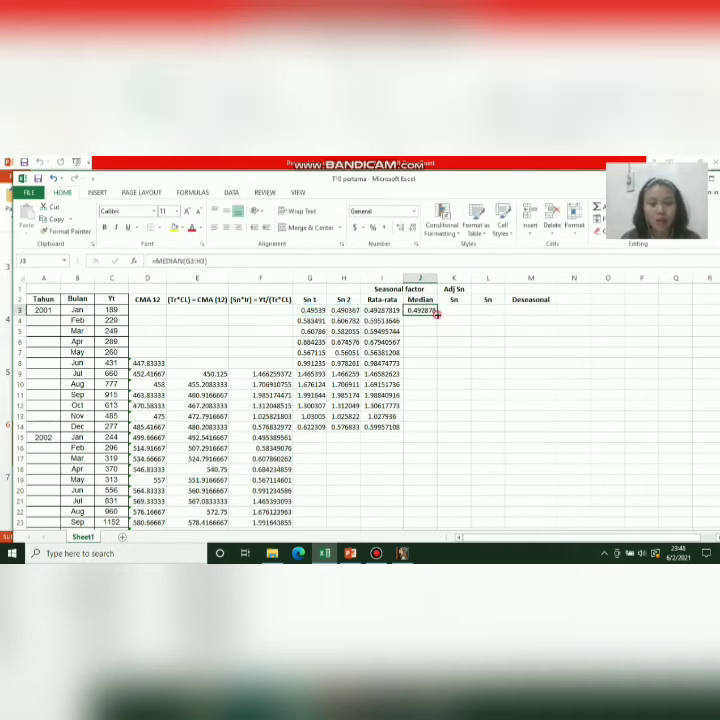
Step: Fill the Median formula from J3 down to the December row, J14
drag(437, 315, 436, 431)
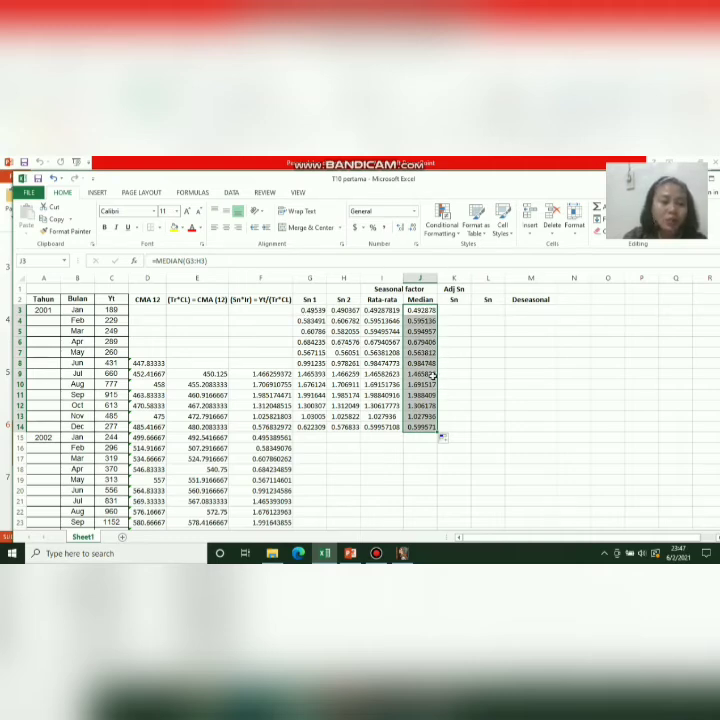
click(409, 449)
click(411, 439)
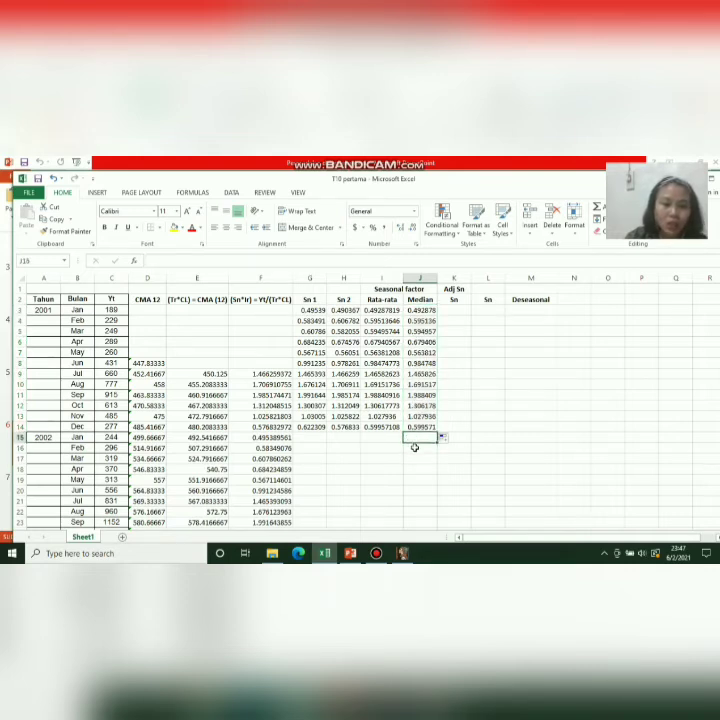
click(413, 445)
click(411, 435)
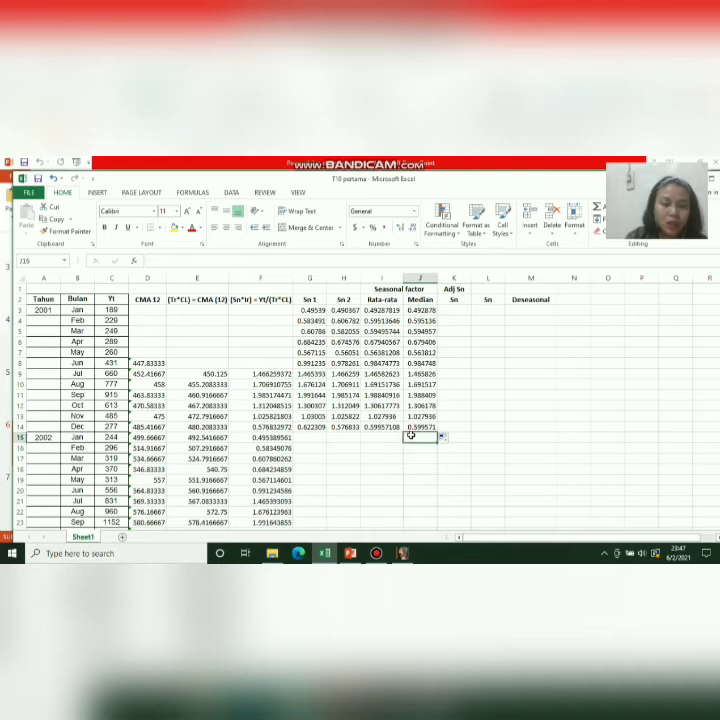
text(=)
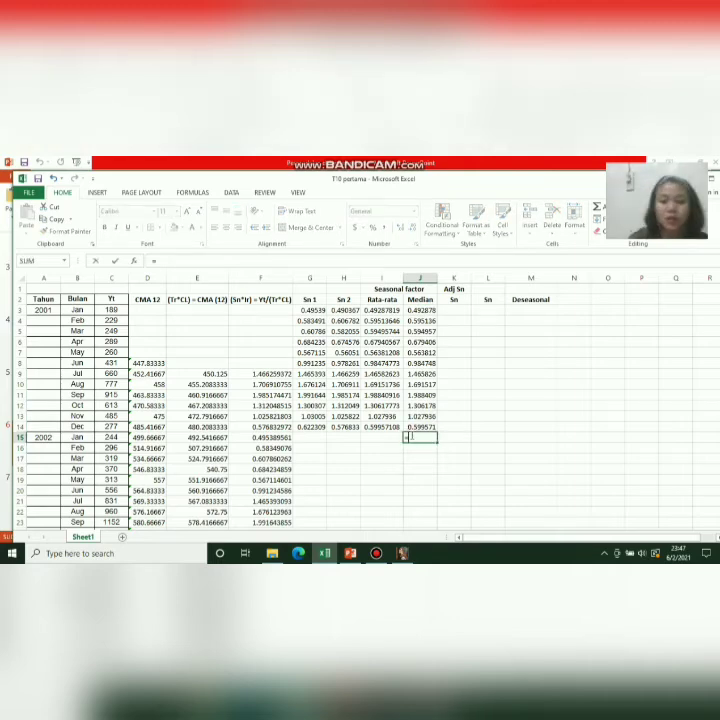
text(sum)
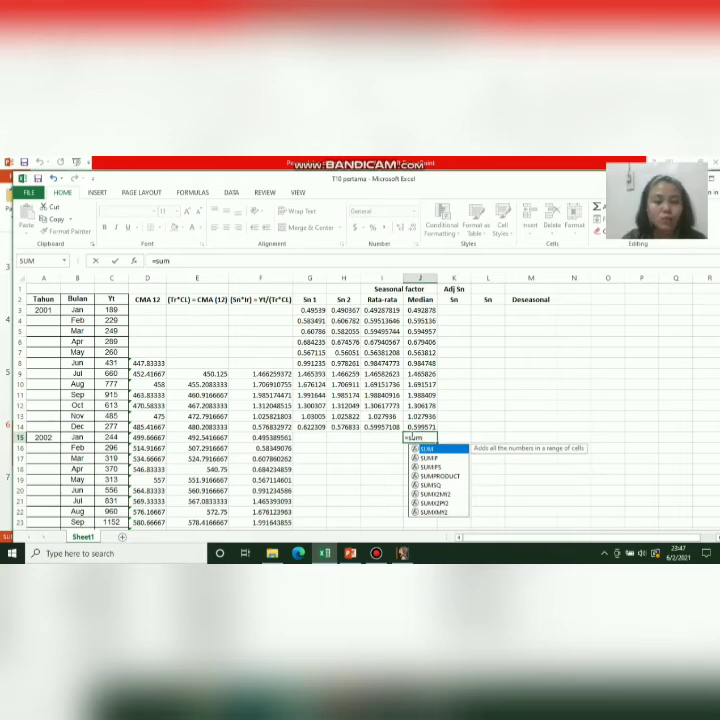
key(Escape)
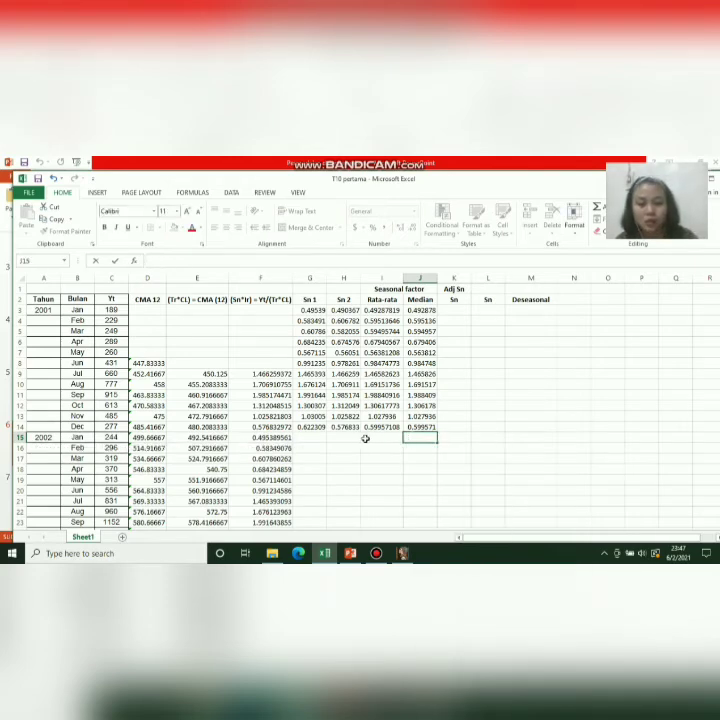
Step: Total the twelve Rata-rata seasonal factors in I15 with a SUM of I3:I14
click(369, 437)
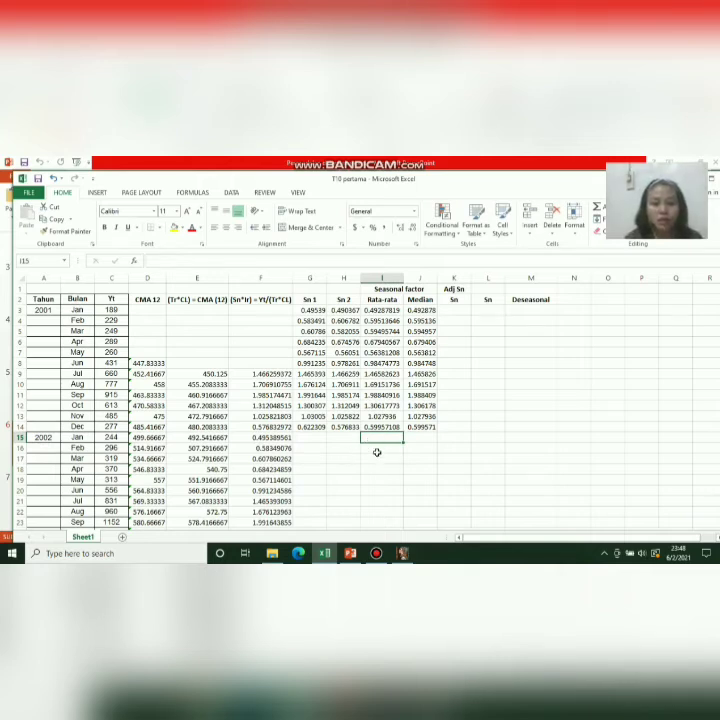
click(376, 448)
click(372, 437)
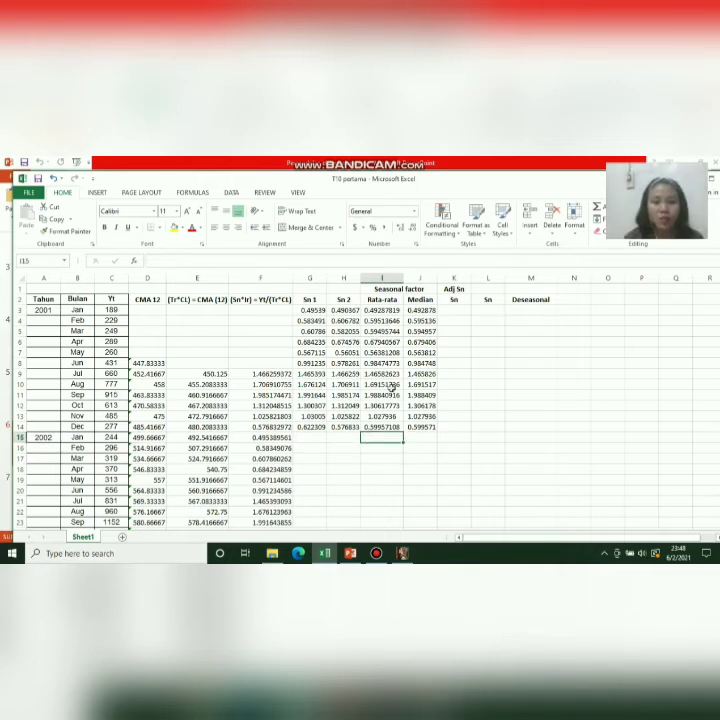
text(=)
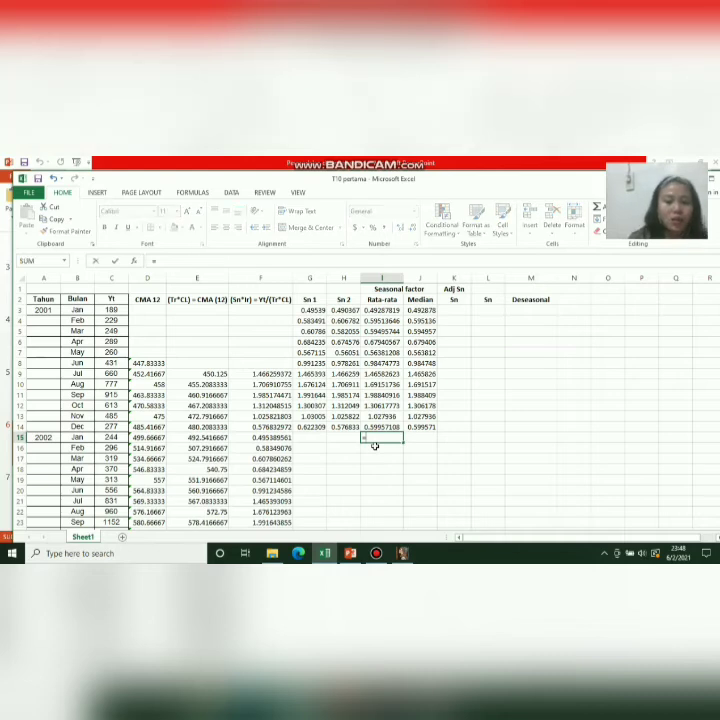
text(u)
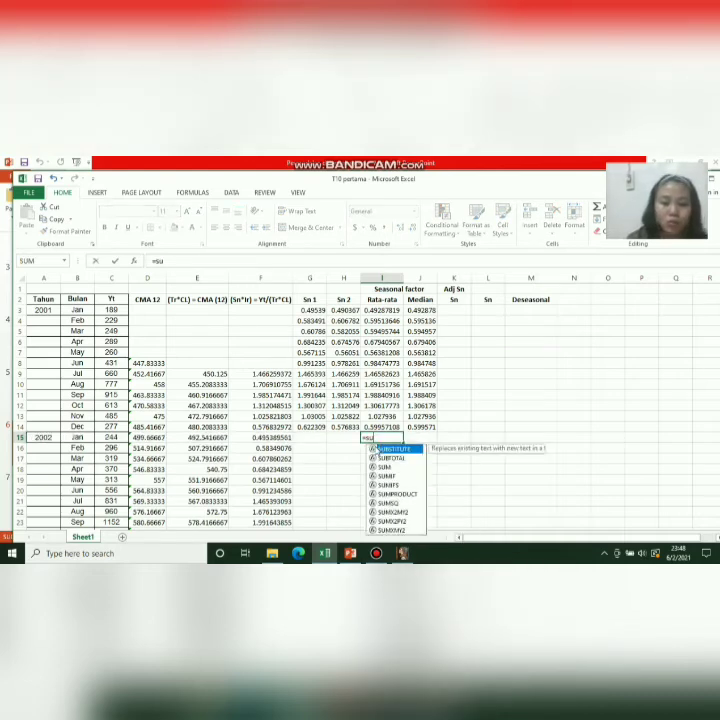
text(m()
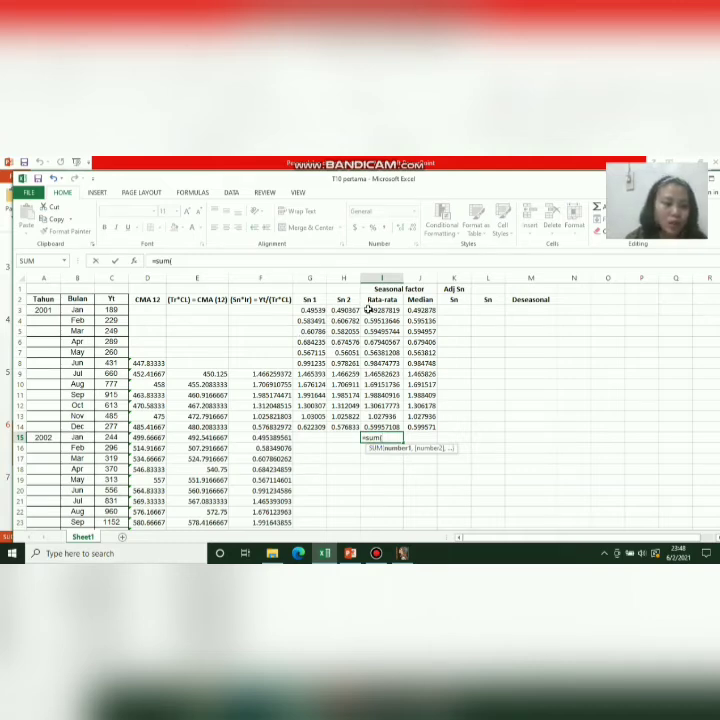
drag(367, 309, 380, 424)
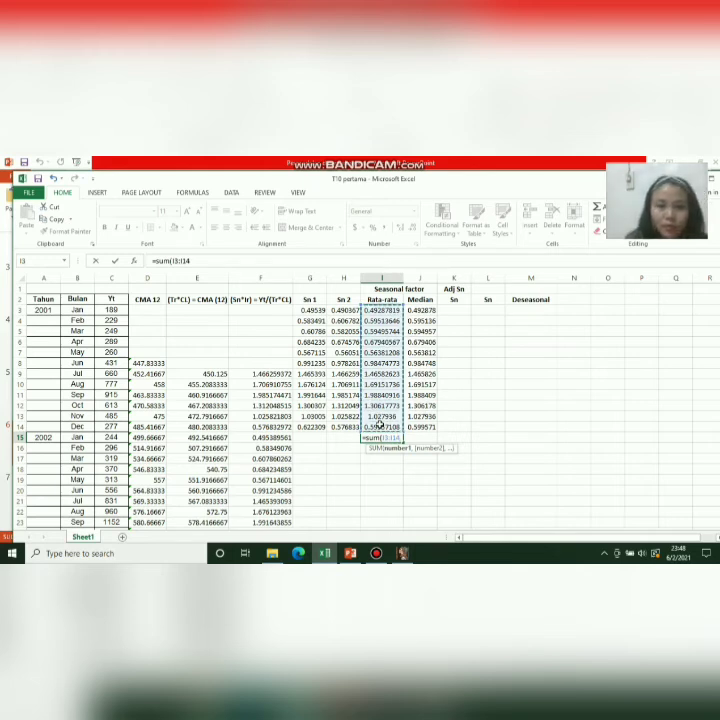
key(Return)
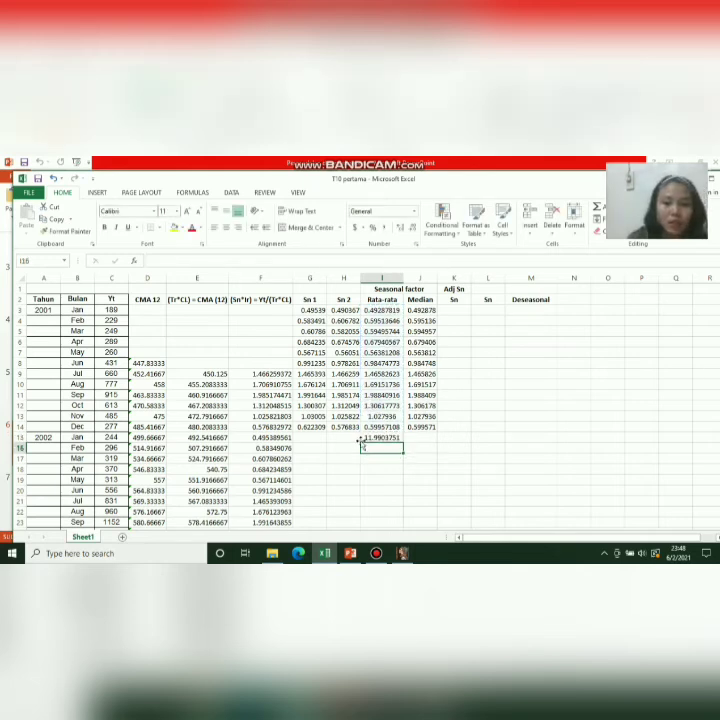
click(369, 437)
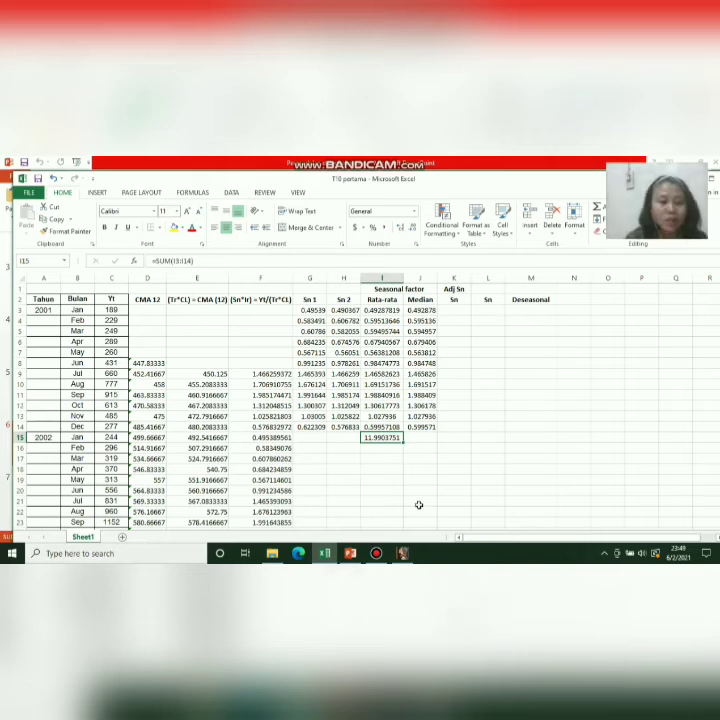
click(415, 437)
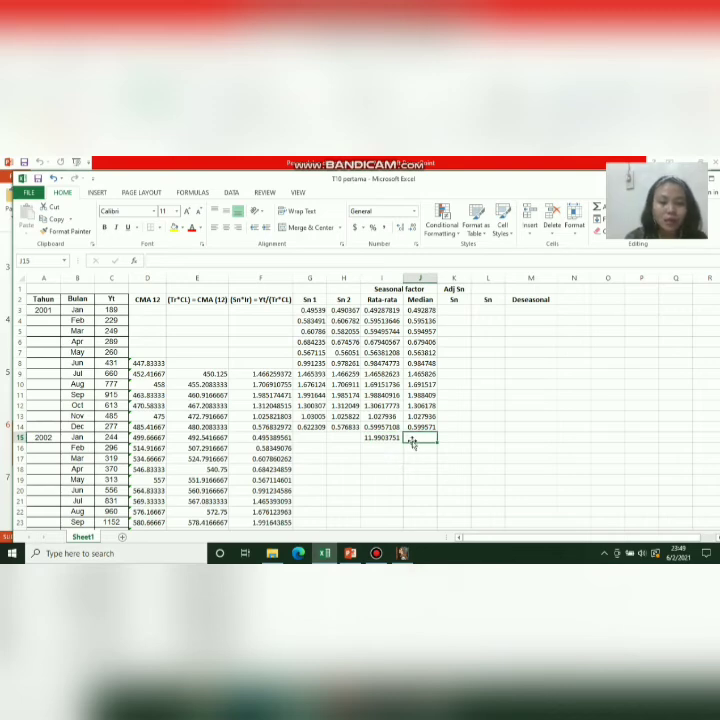
click(379, 449)
click(415, 437)
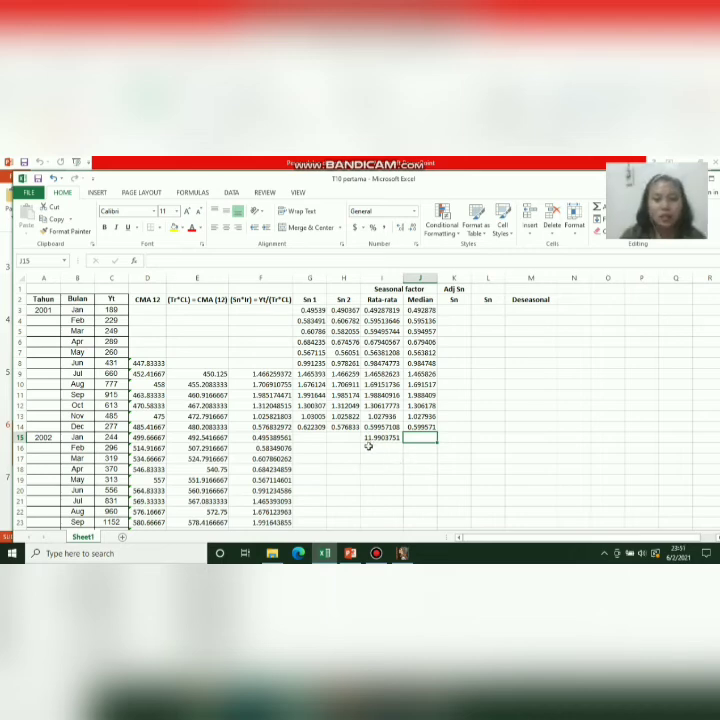
click(377, 438)
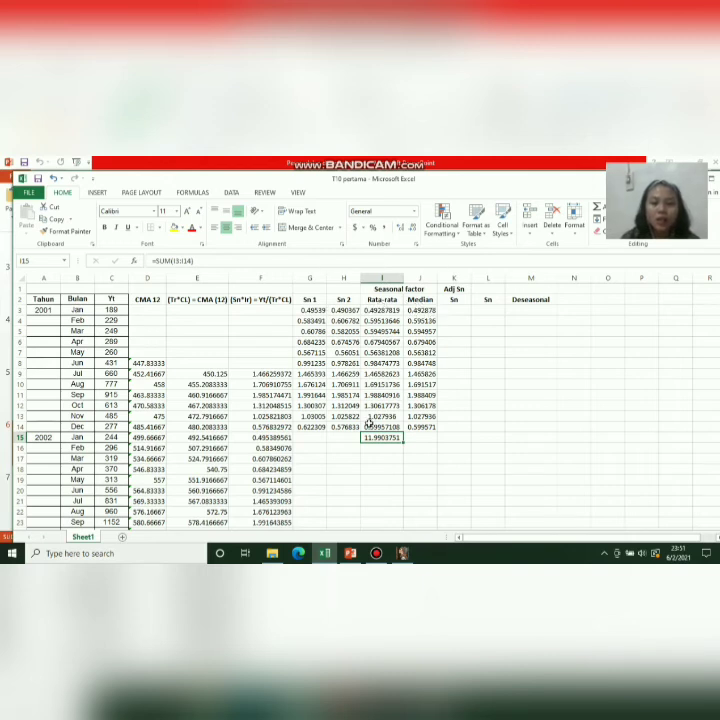
click(412, 437)
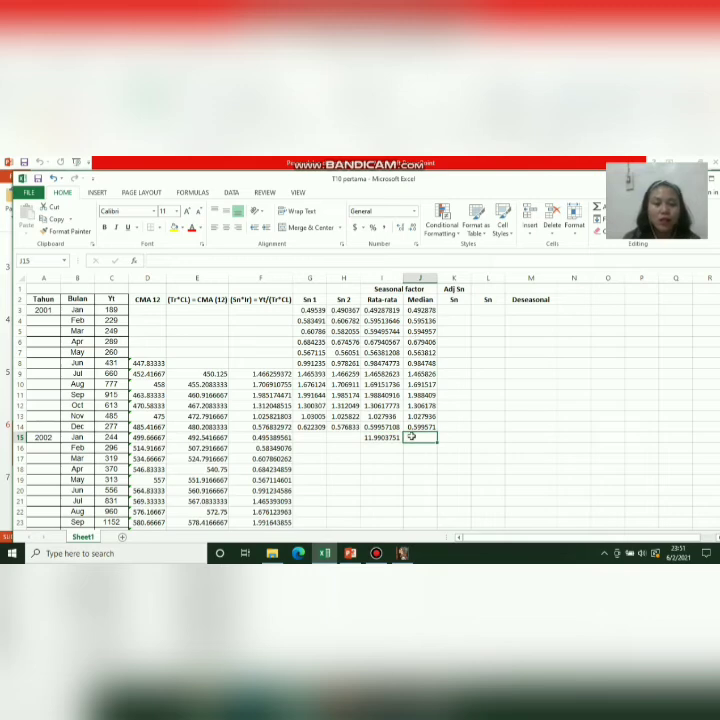
click(372, 440)
click(418, 440)
Step: Calculate the adjustment factor in I16 as 12 divided by the Rata-rata total in I15
click(378, 447)
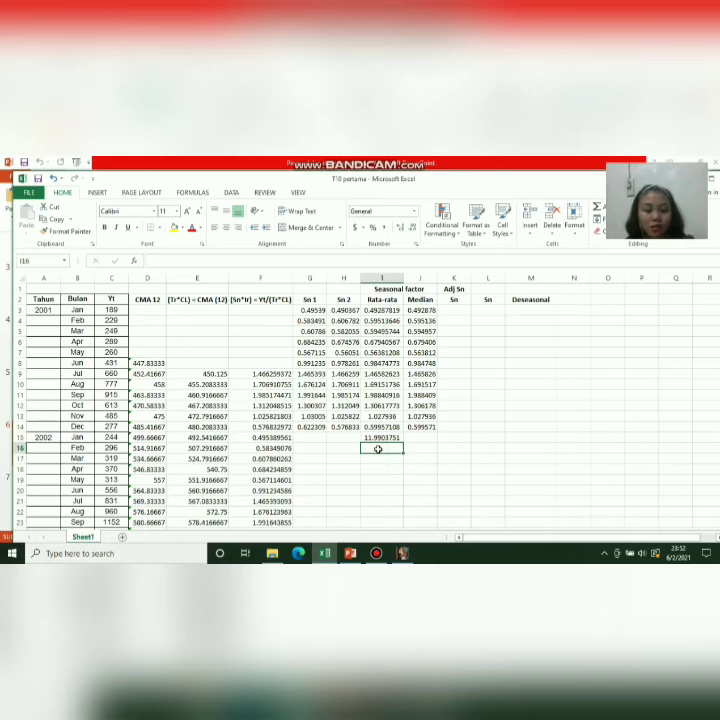
text(=)
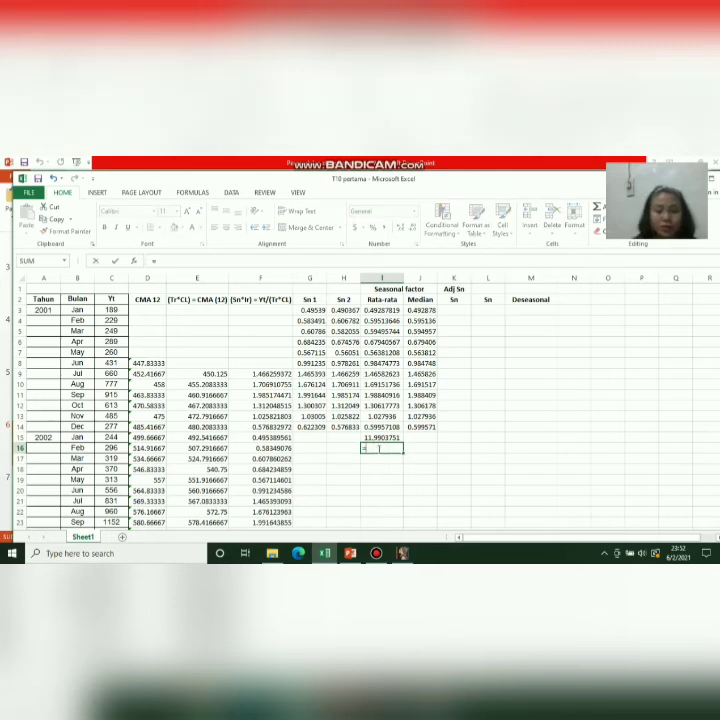
text(1)
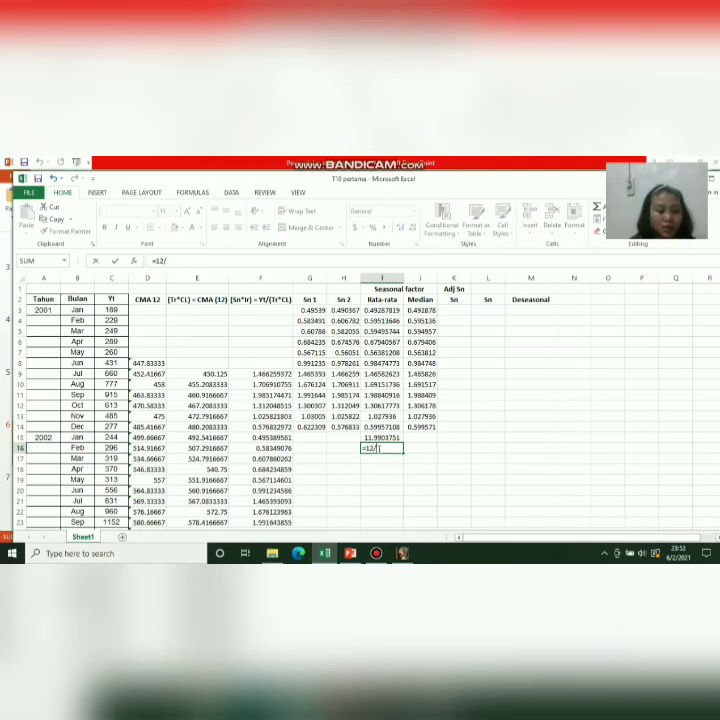
text(2/)
click(374, 437)
key(Return)
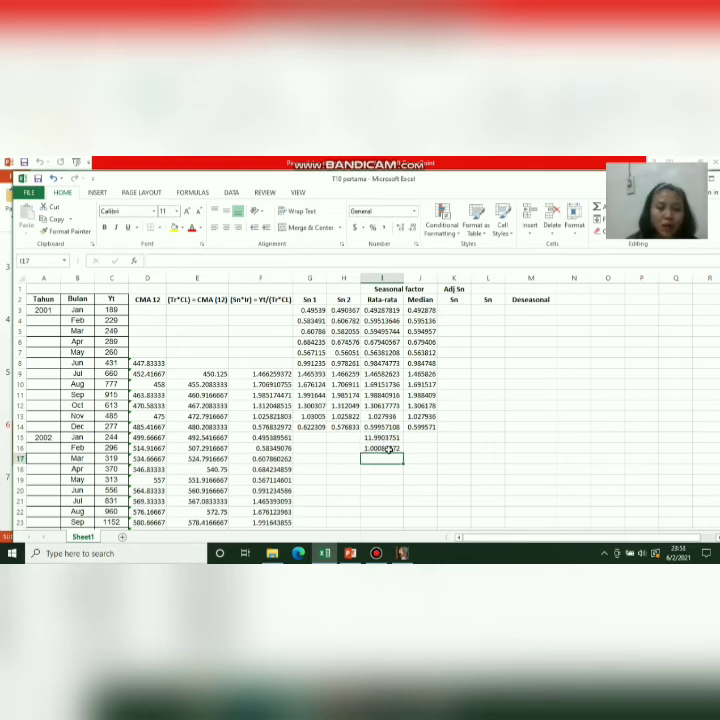
click(389, 451)
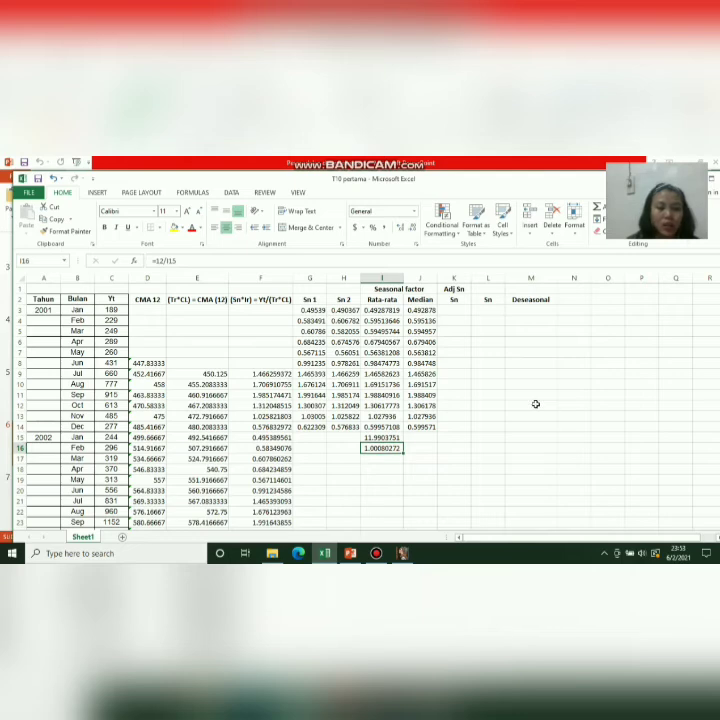
Step: Calculate January's Adj Sn in K3 as the Rata-rata factor I3 multiplied by the absolute reference $I$16
click(450, 310)
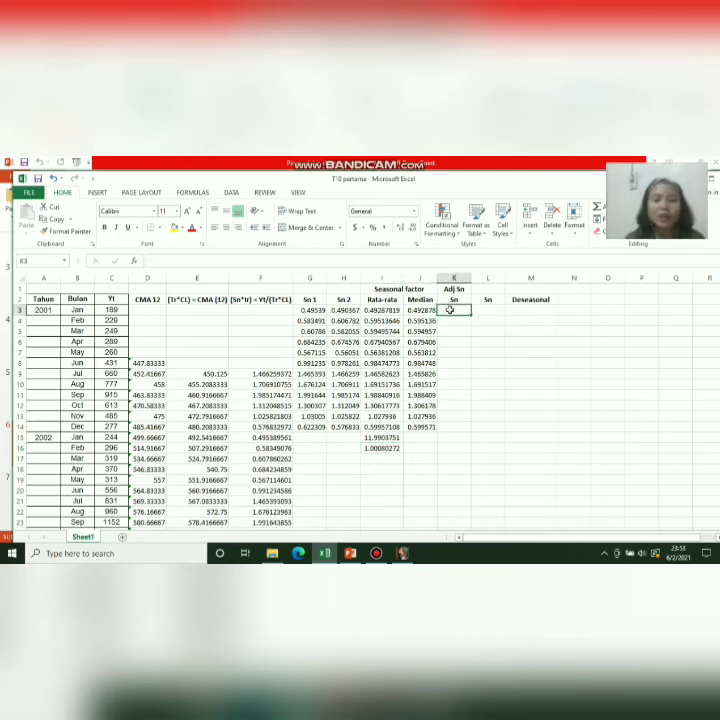
drag(492, 310, 452, 311)
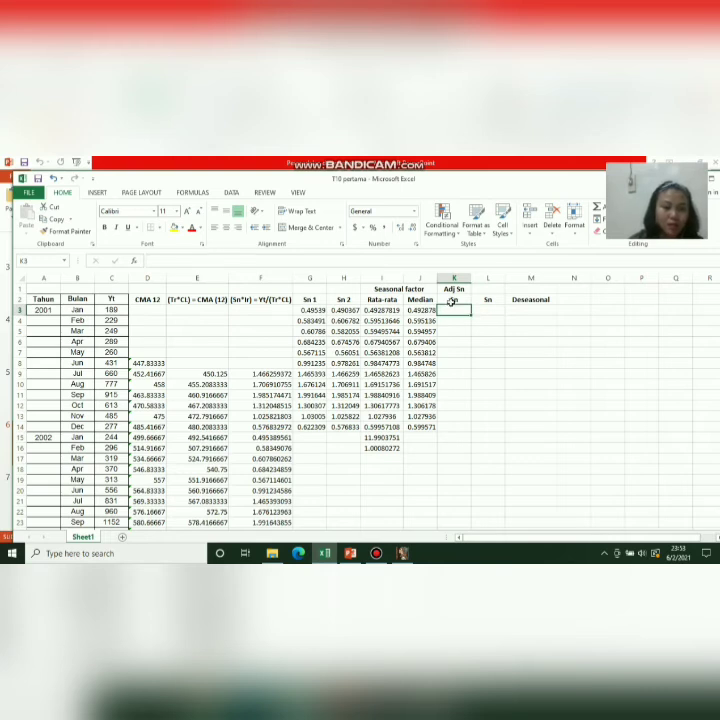
text(=)
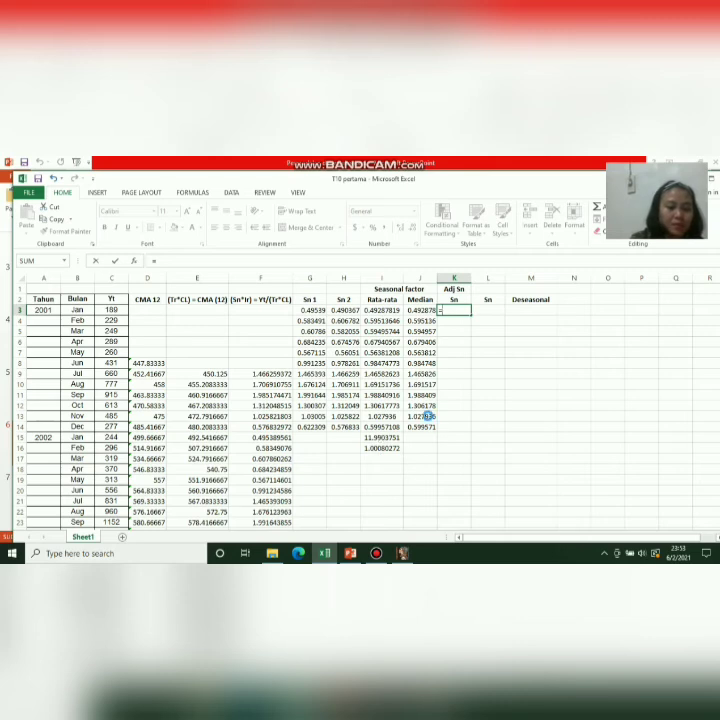
key(Escape)
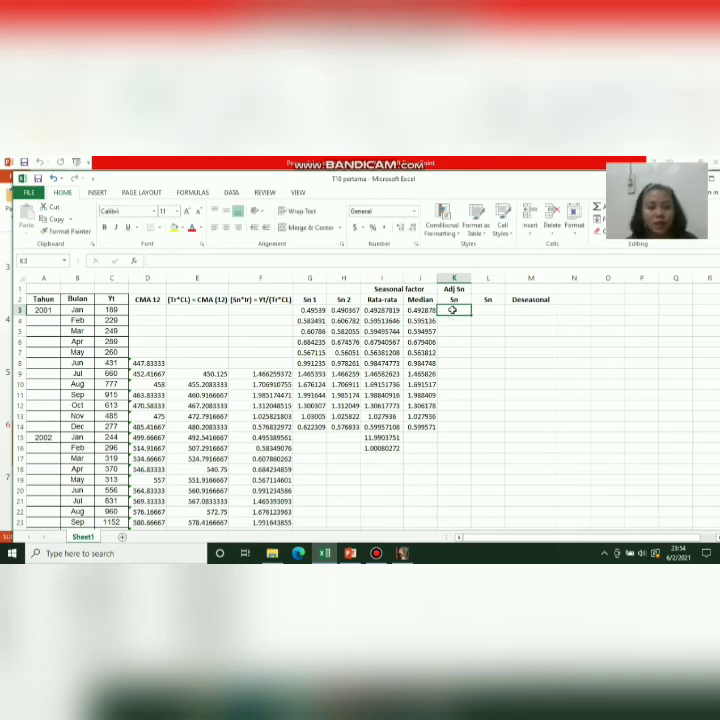
text(=)
click(382, 310)
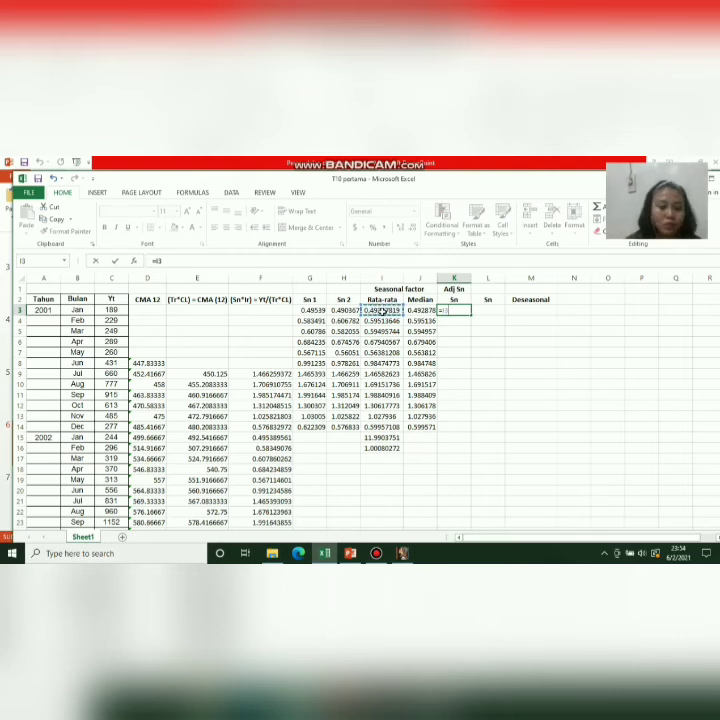
text(*)
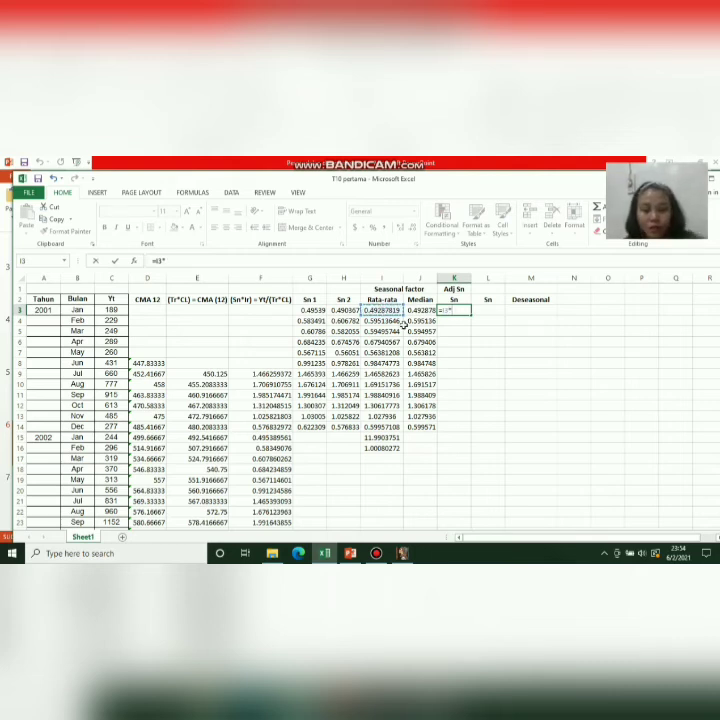
click(375, 449)
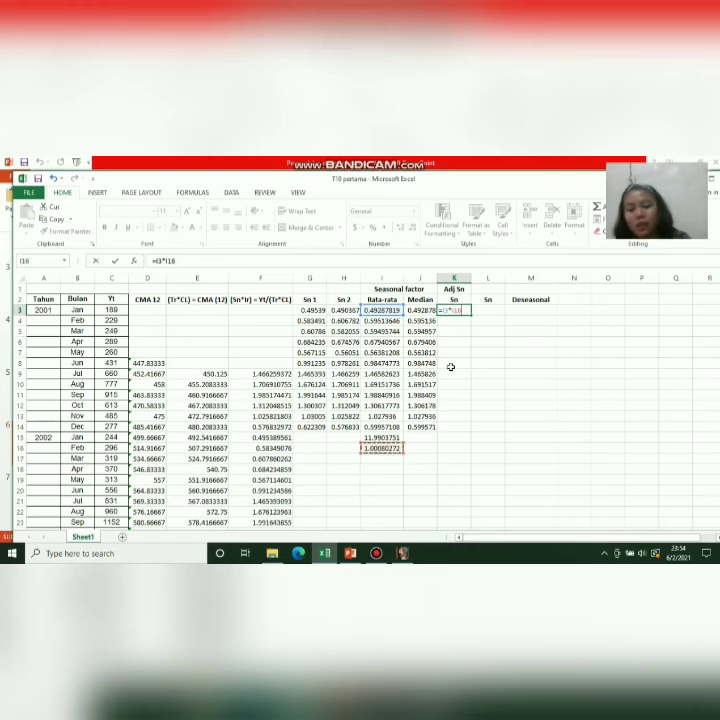
key(F4)
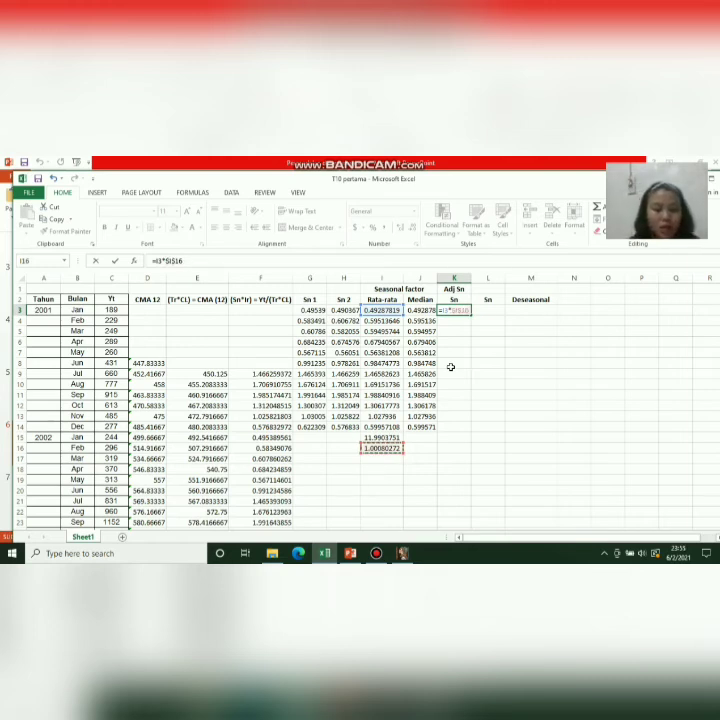
key(Return)
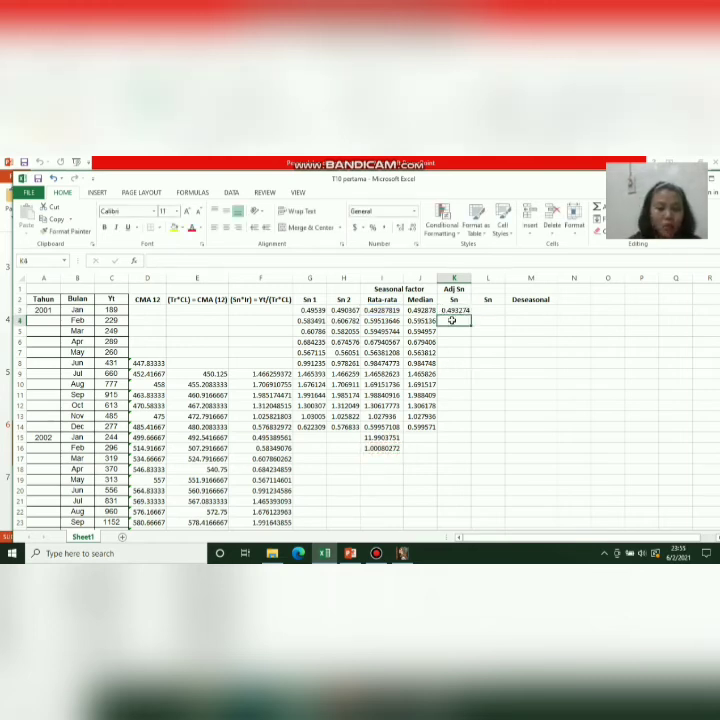
click(455, 310)
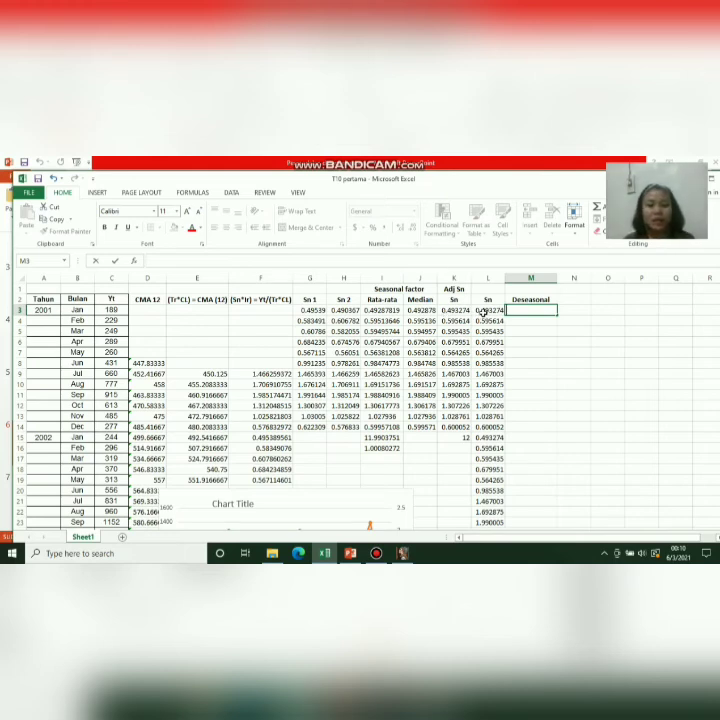
Step: Calculate January's Deseasonal value in M3 as the Yt value C3 divided by the seasonal factor L3
text(=)
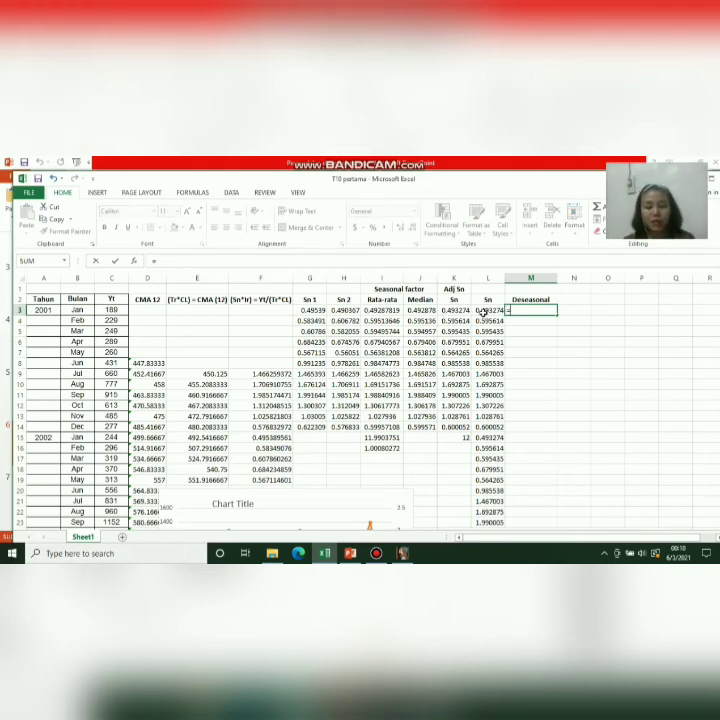
click(105, 310)
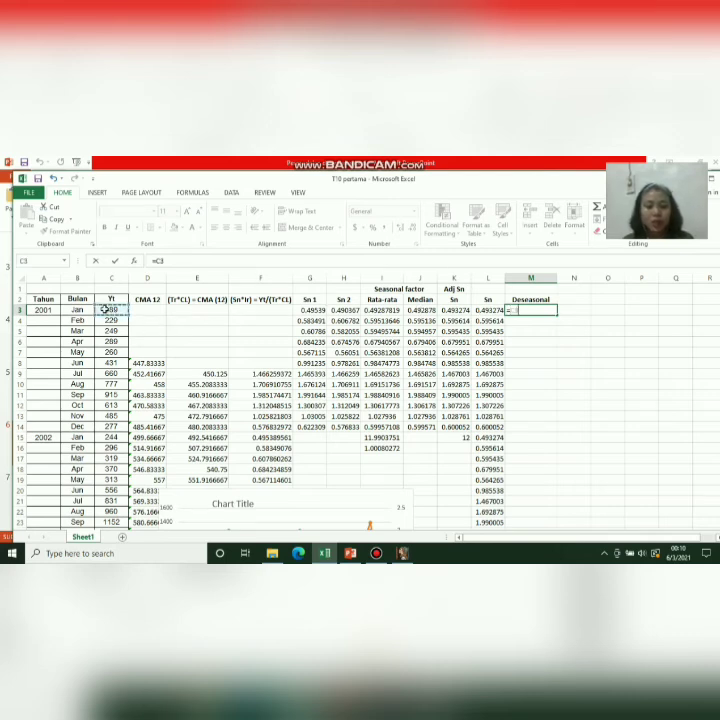
text(/)
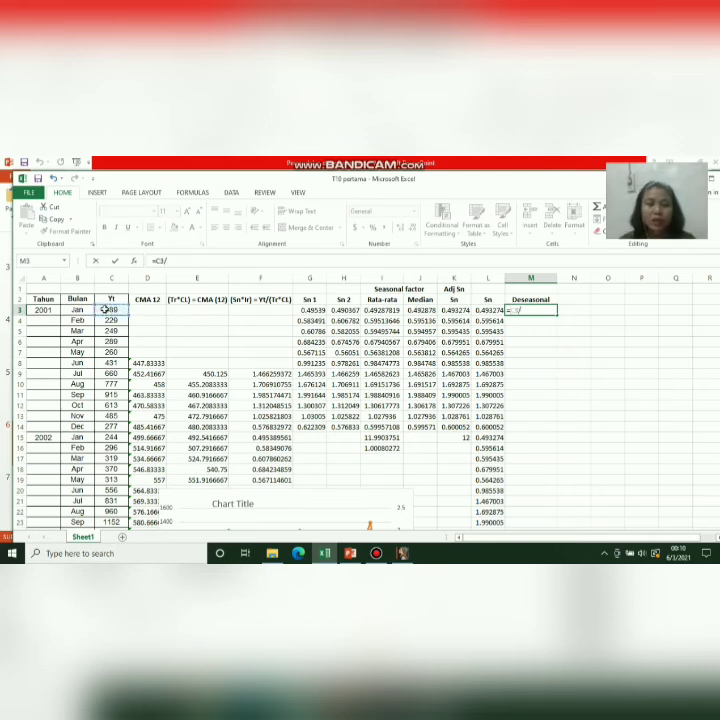
click(490, 311)
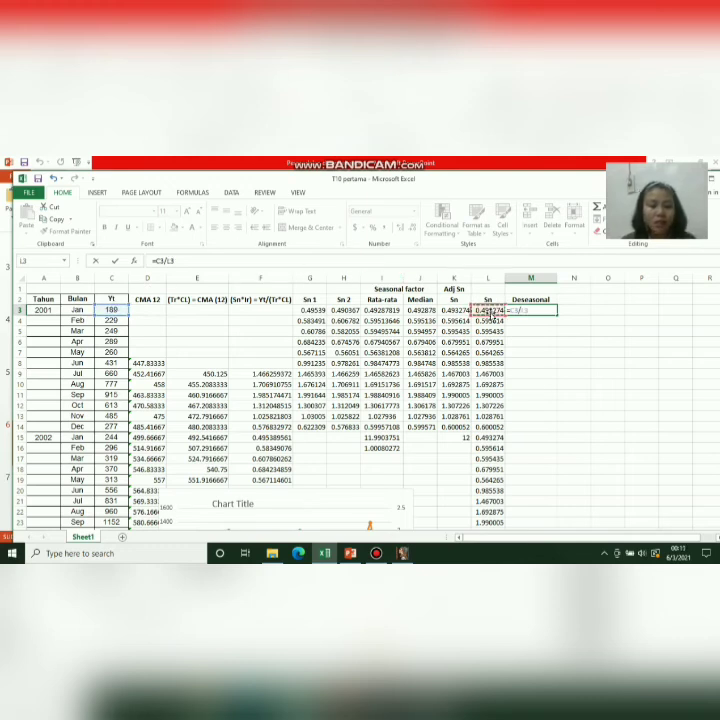
key(Return)
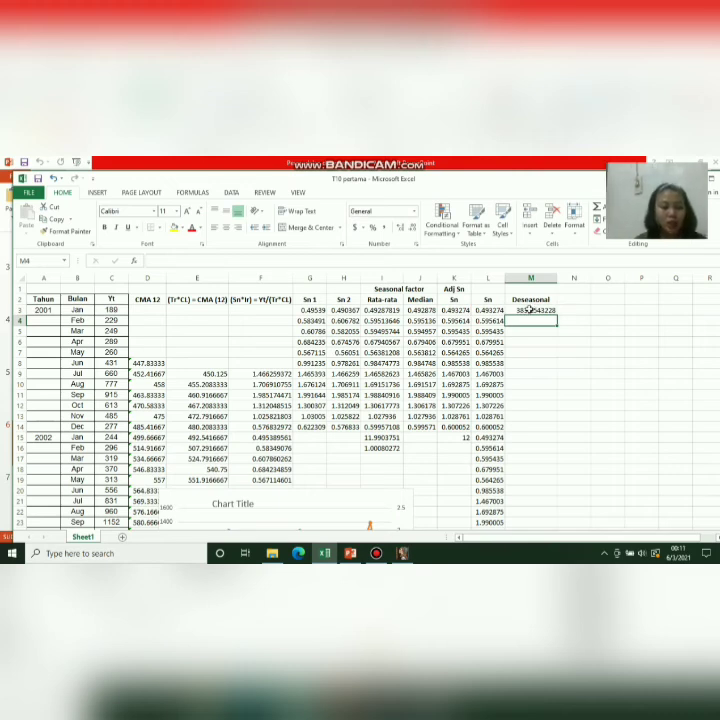
Step: Fill the Deseasonal formula from M3 down to the December 2003 row, M38
click(548, 311)
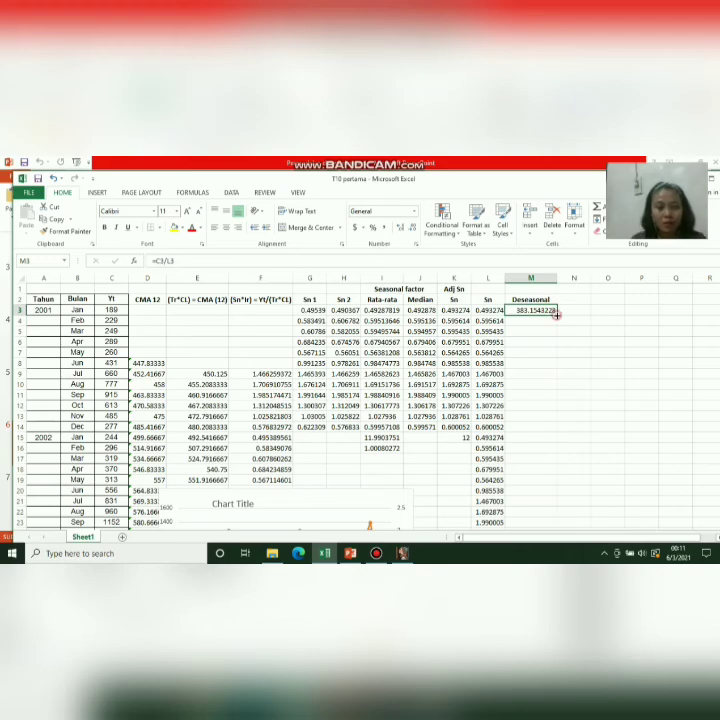
drag(556, 315, 530, 390)
click(577, 343)
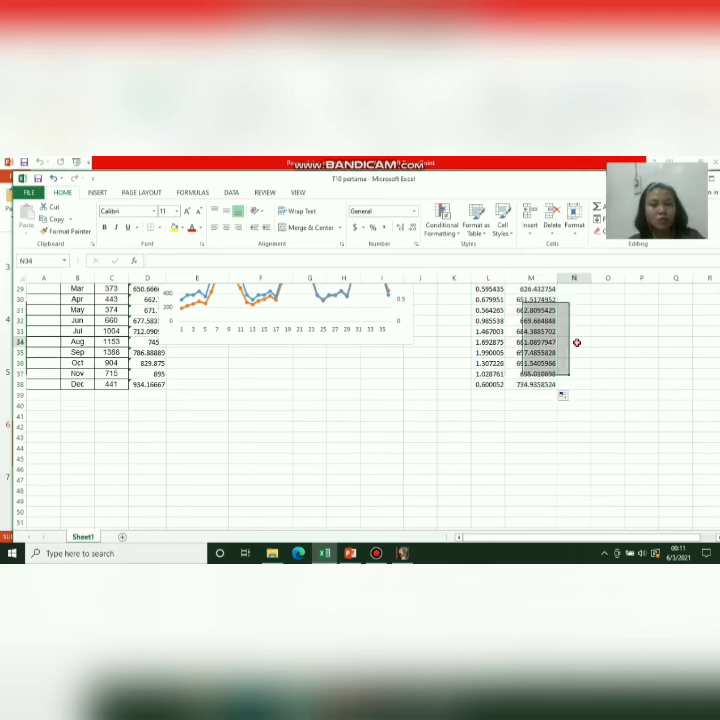
key(Up)
key(Up)
key(Up)
key(Up)
key(Up)
key(Up)
key(Up)
key(Up)
key(Up)
key(Up)
key(Up)
key(Up)
key(Up)
key(Up)
key(Up)
key(Up)
key(Up)
key(Up)
key(Up)
key(Up)
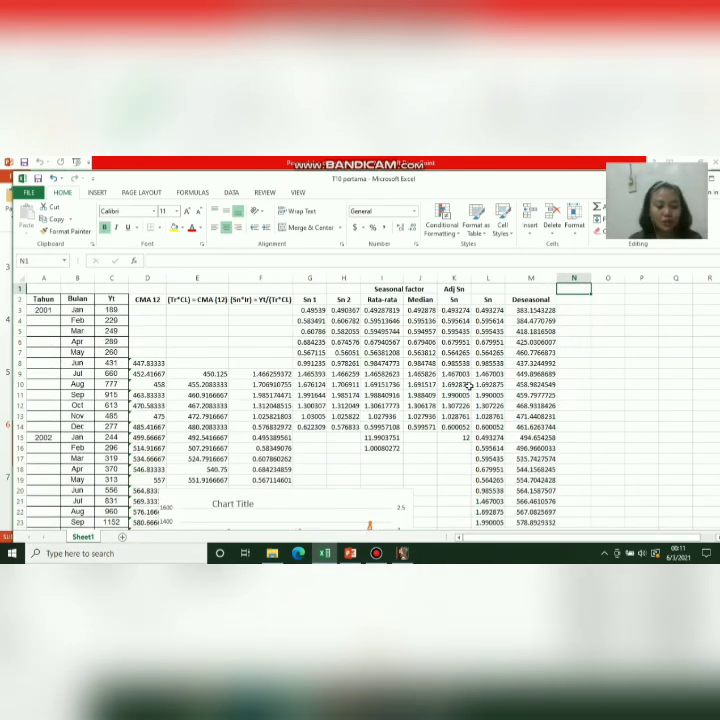
Step: Move the line chart up so that it starts just below row 4 over columns D to I
click(535, 313)
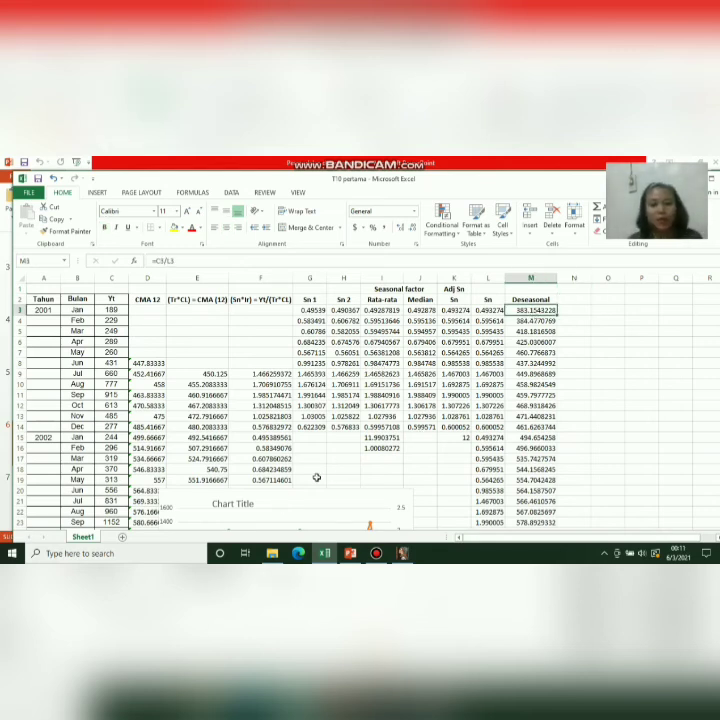
drag(278, 496, 247, 333)
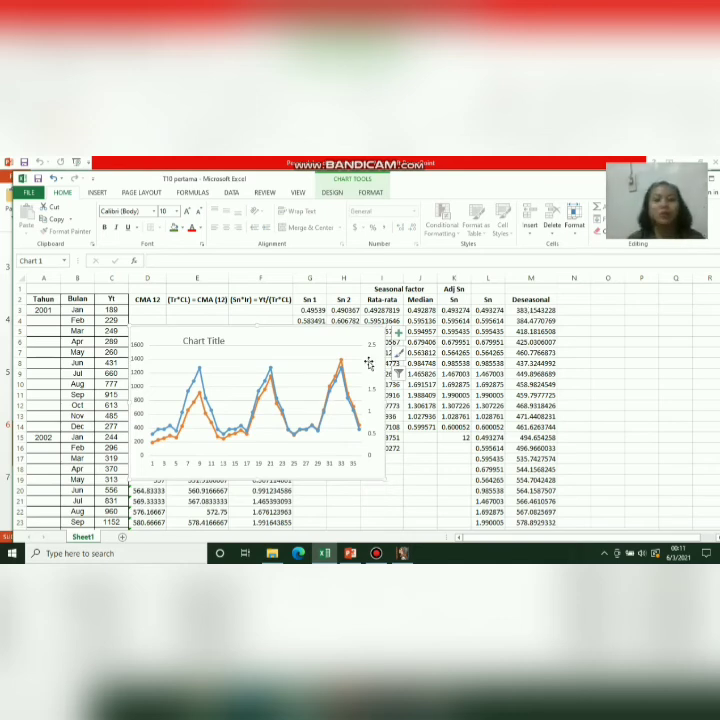
click(222, 413)
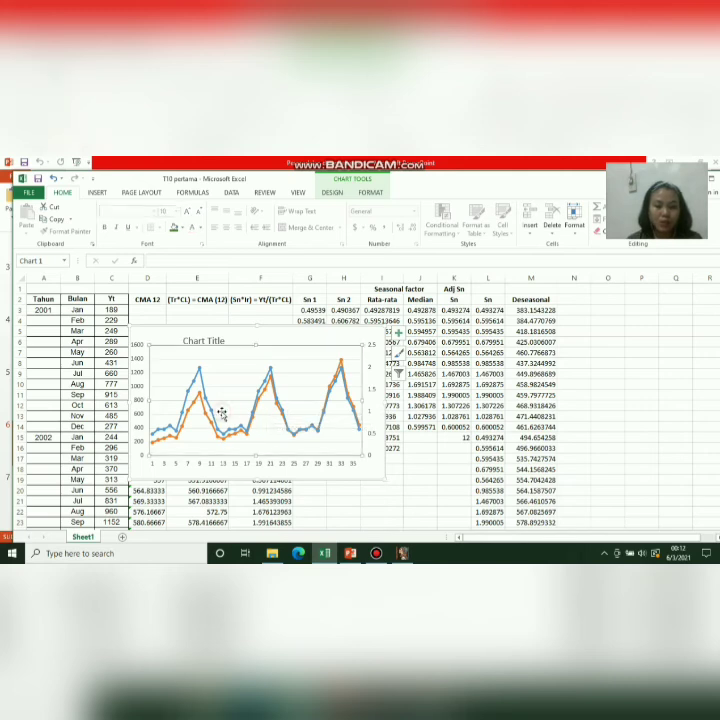
right_click(318, 428)
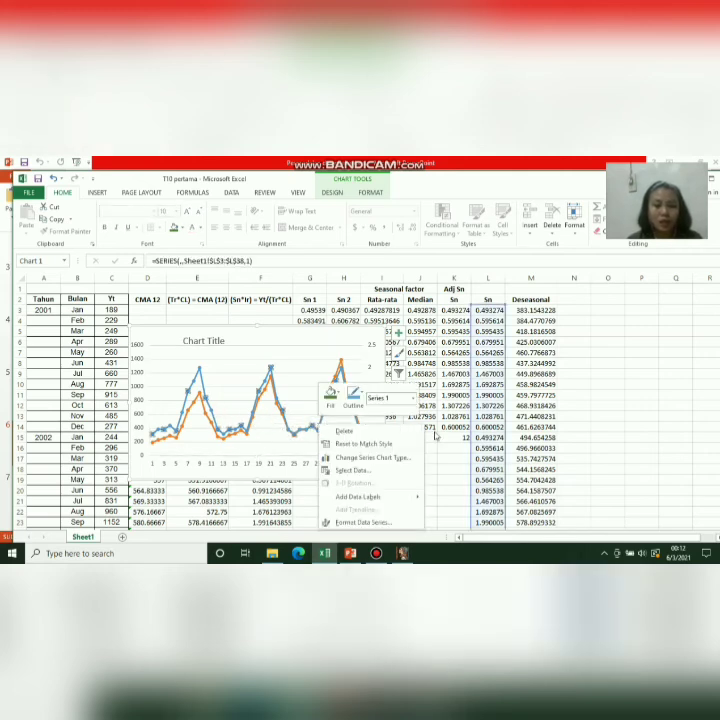
key(Escape)
click(523, 313)
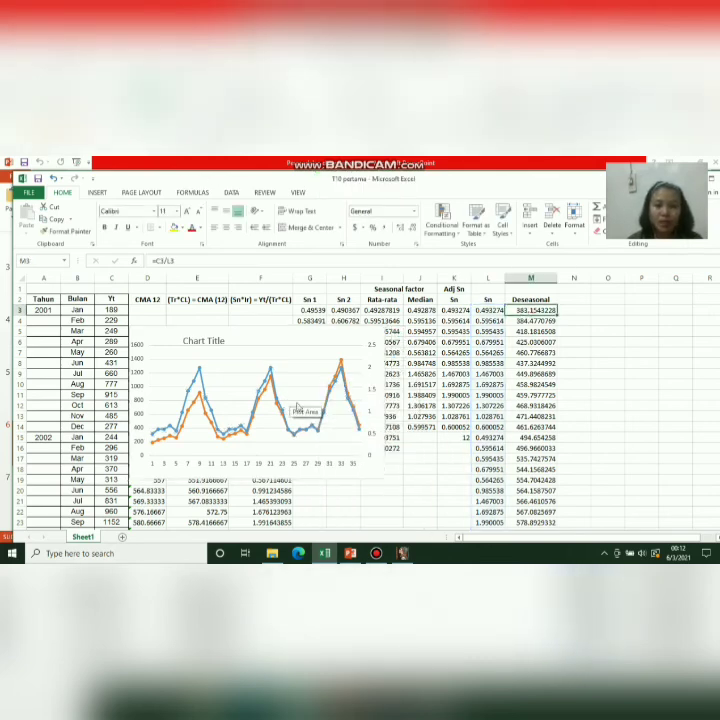
Step: Add a new series to the chart's data source and take its name from the Deseasonal header in M2
click(321, 412)
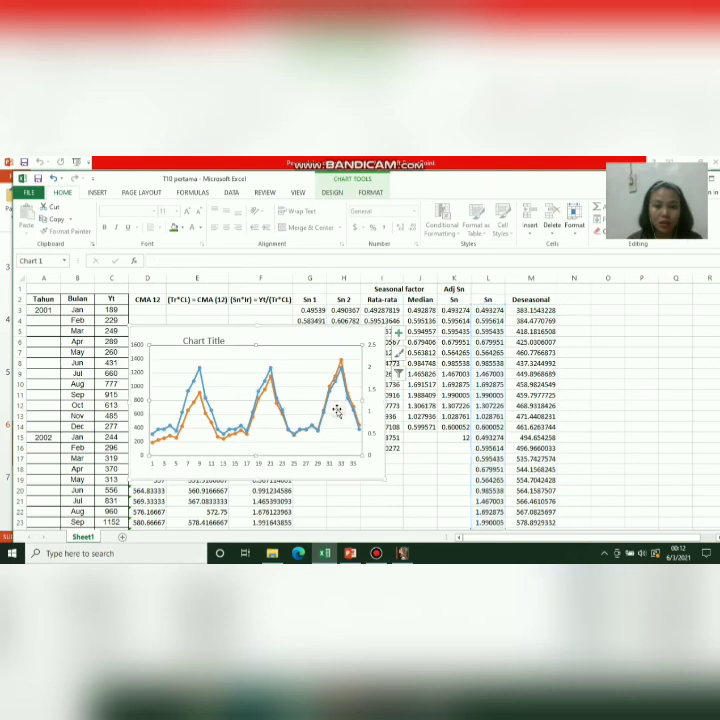
right_click(338, 410)
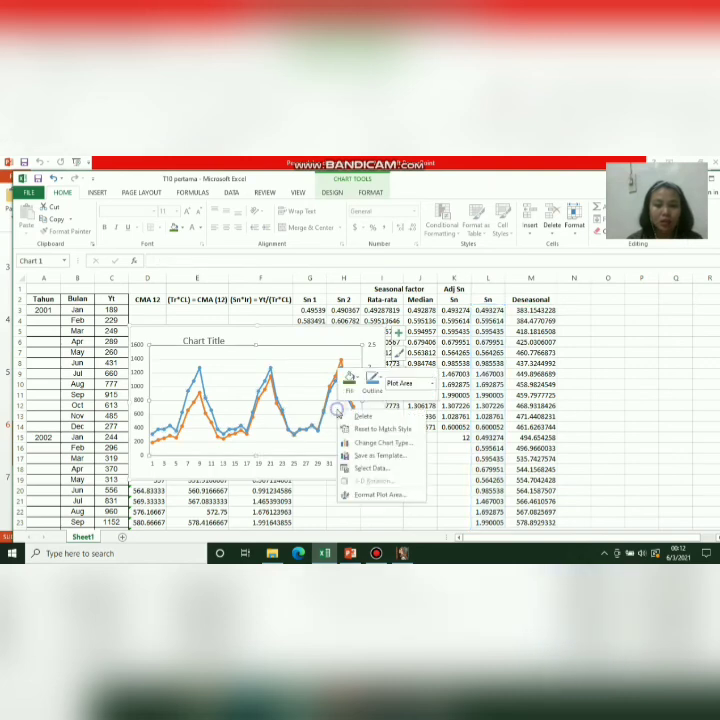
click(362, 469)
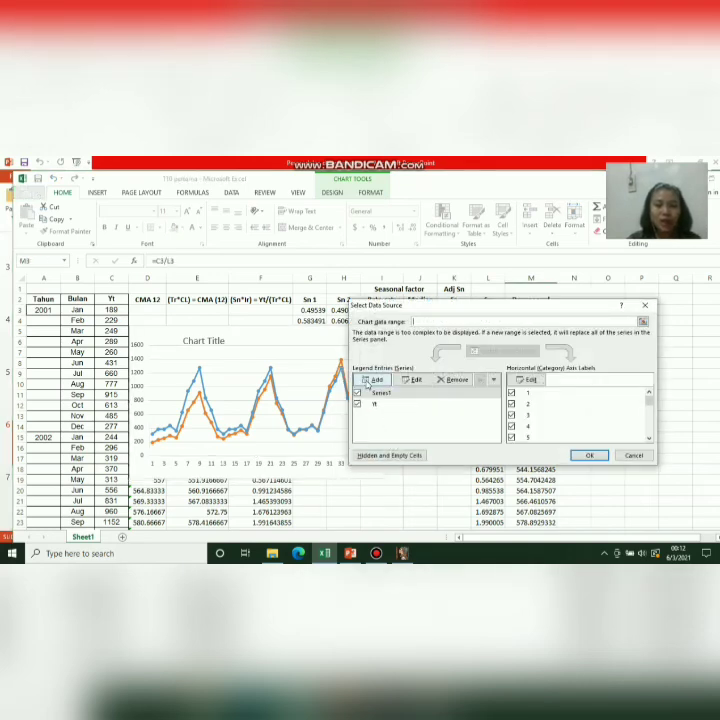
click(370, 380)
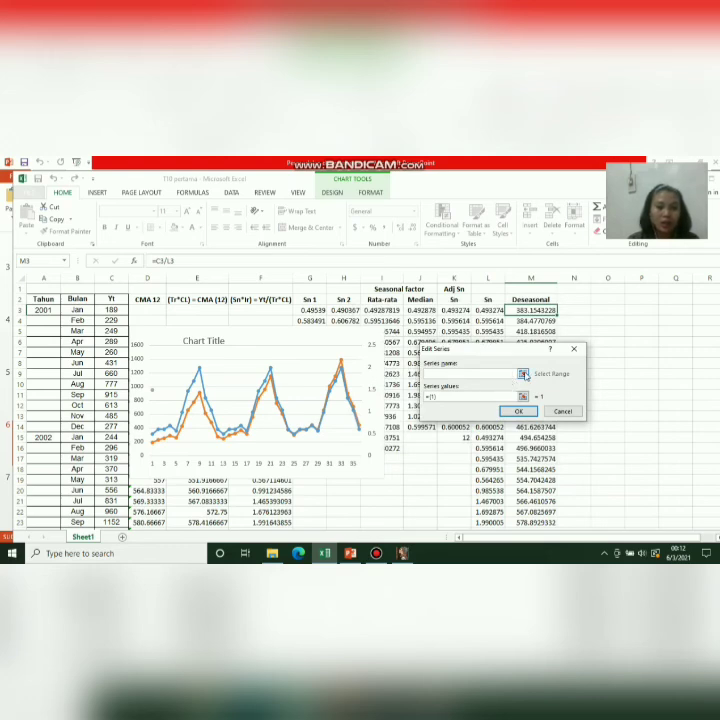
click(521, 300)
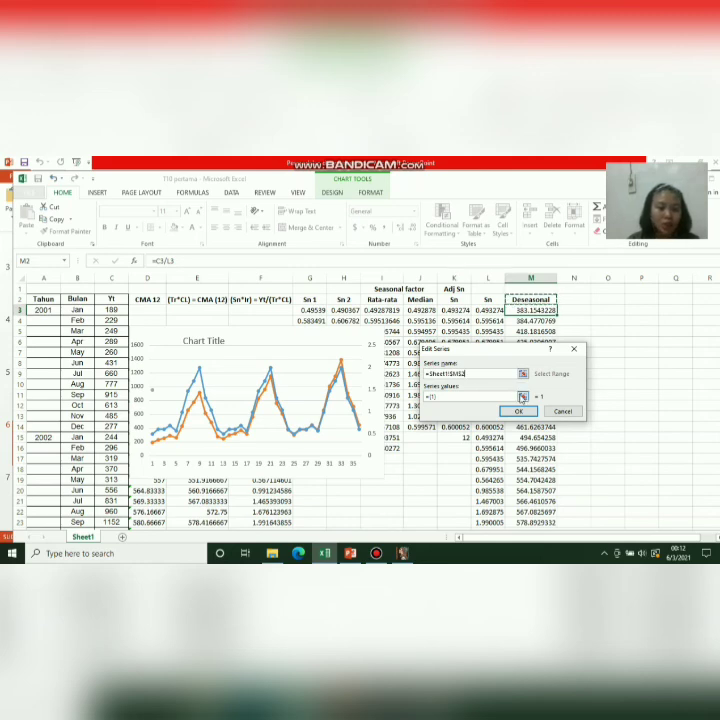
Step: Set the new series' values to the range M3:M38 and accept the series
click(521, 397)
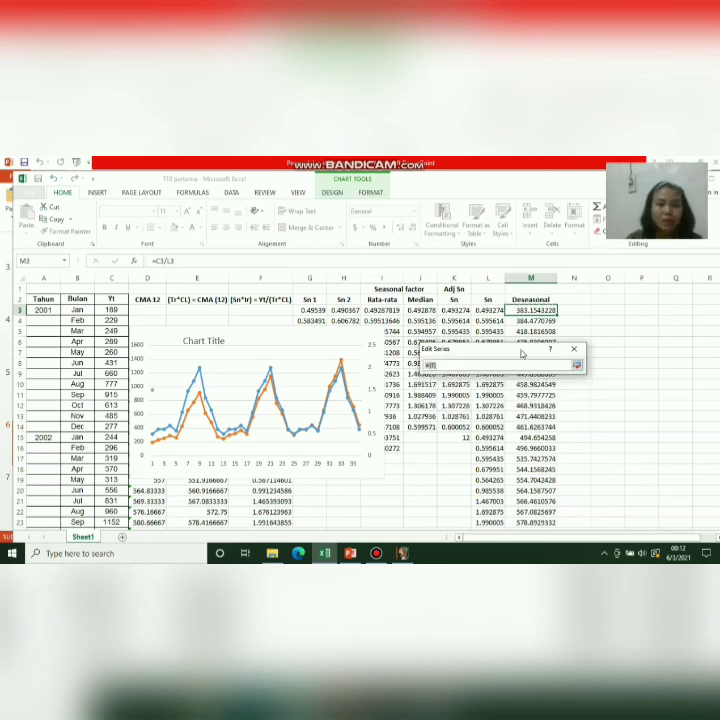
drag(514, 355, 653, 342)
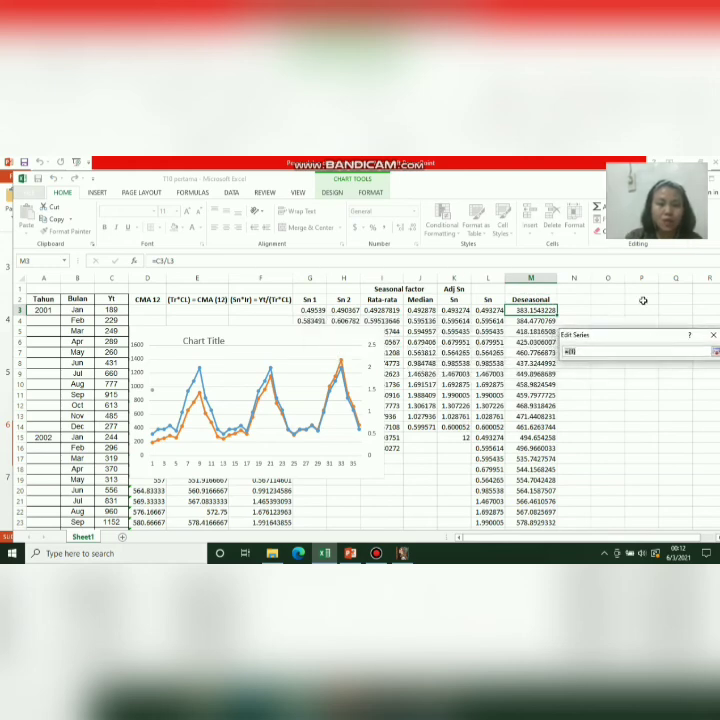
drag(545, 311, 530, 477)
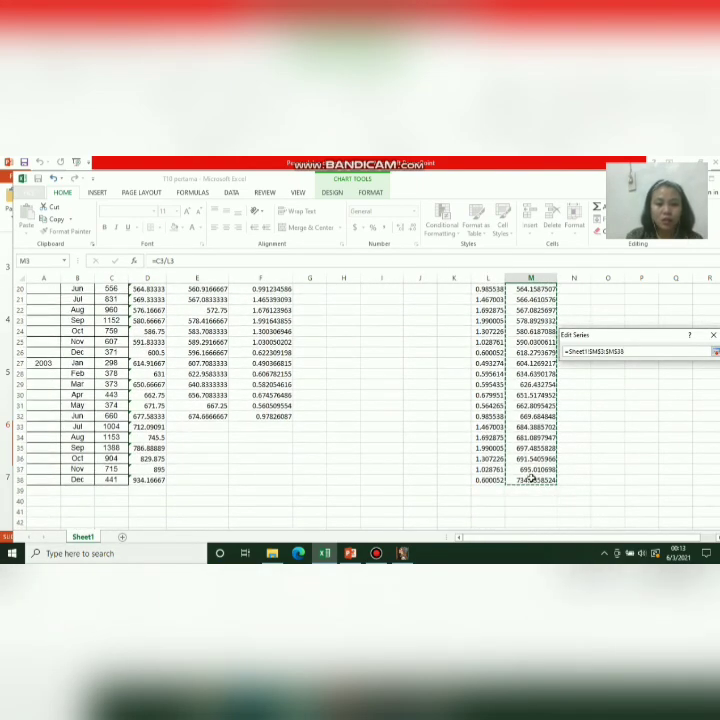
click(715, 350)
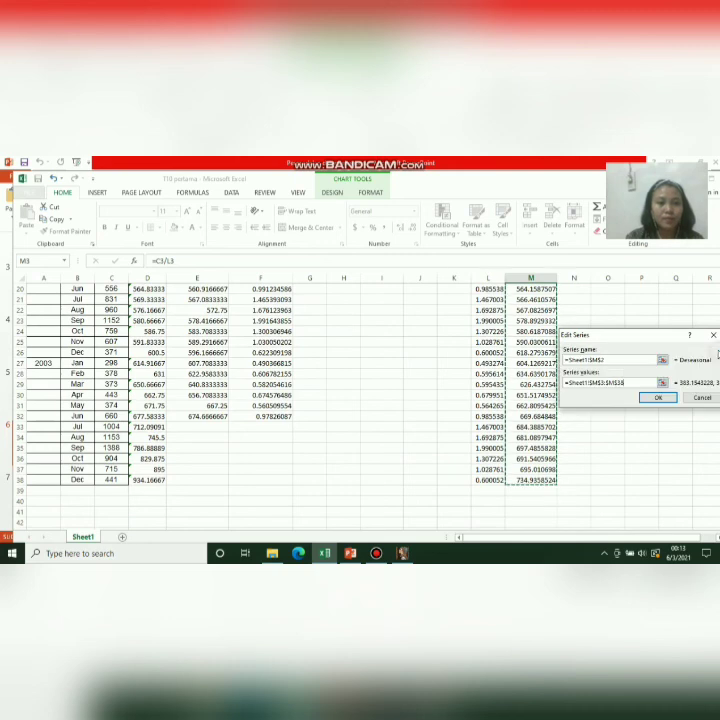
click(657, 399)
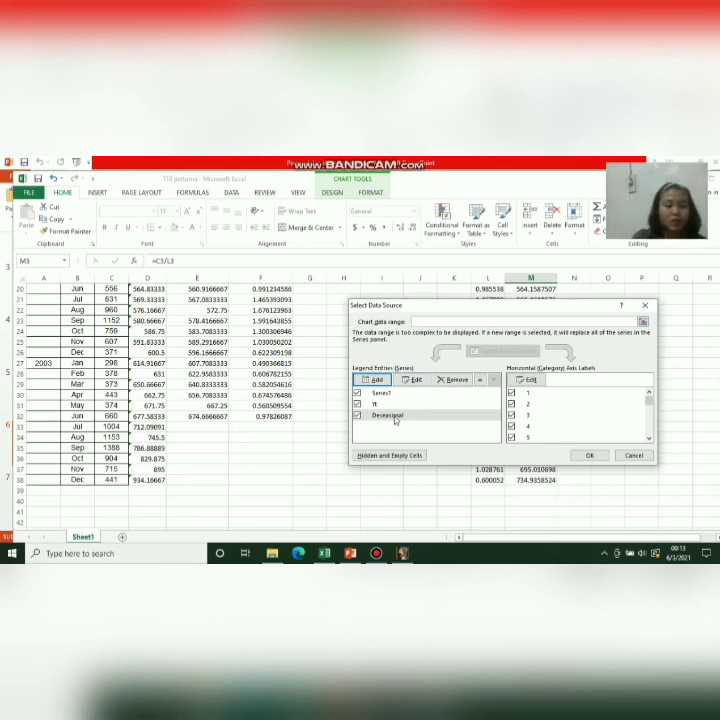
Step: Set the horizontal axis label range to the Tahun and Bulan columns A2:B38 and apply the chart's data source changes
click(520, 379)
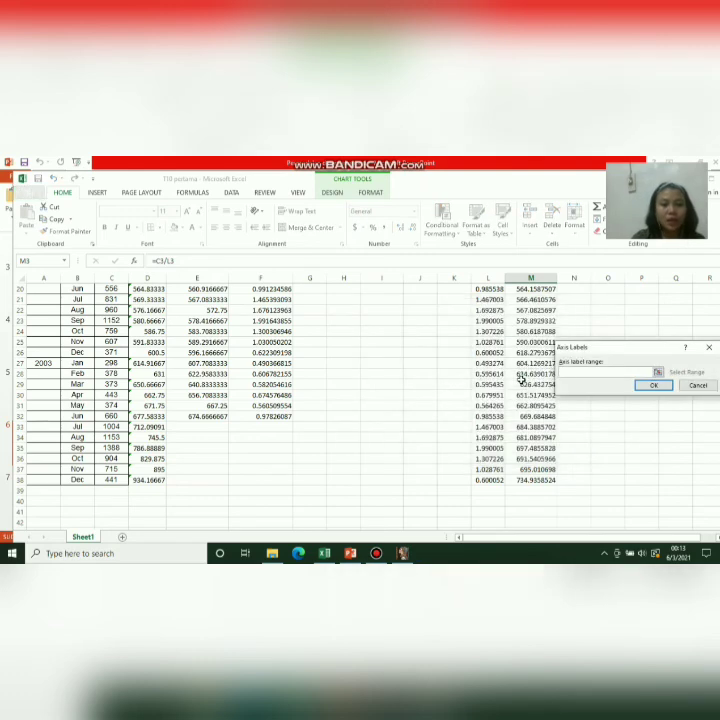
click(657, 372)
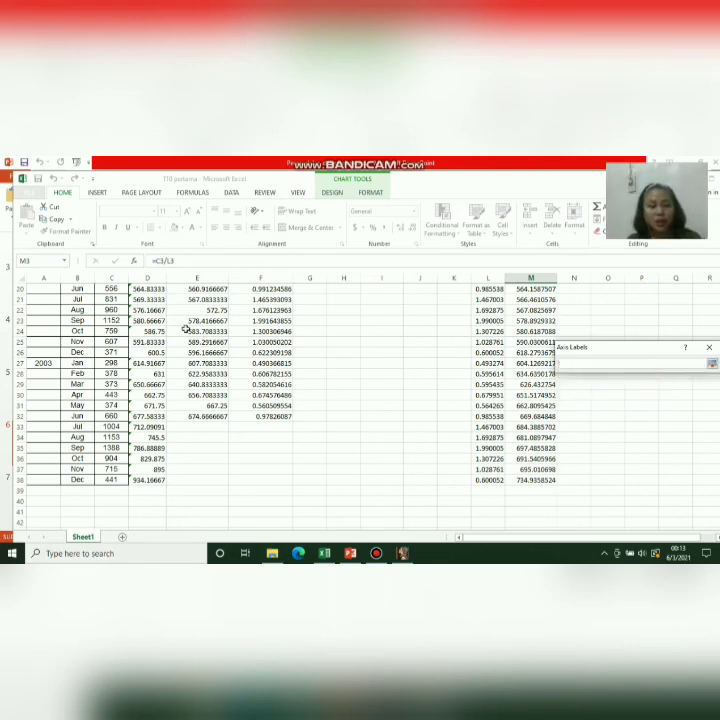
key(Up)
key(Up)
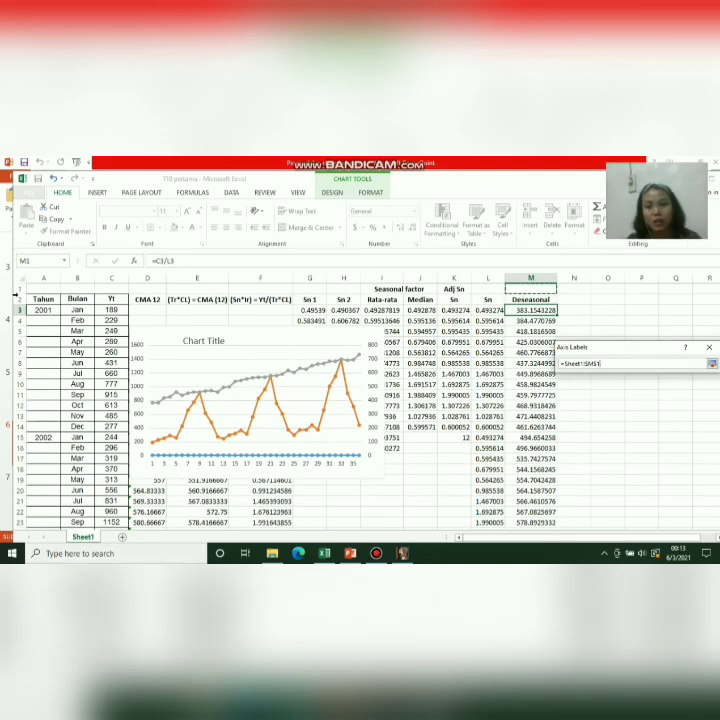
click(39, 300)
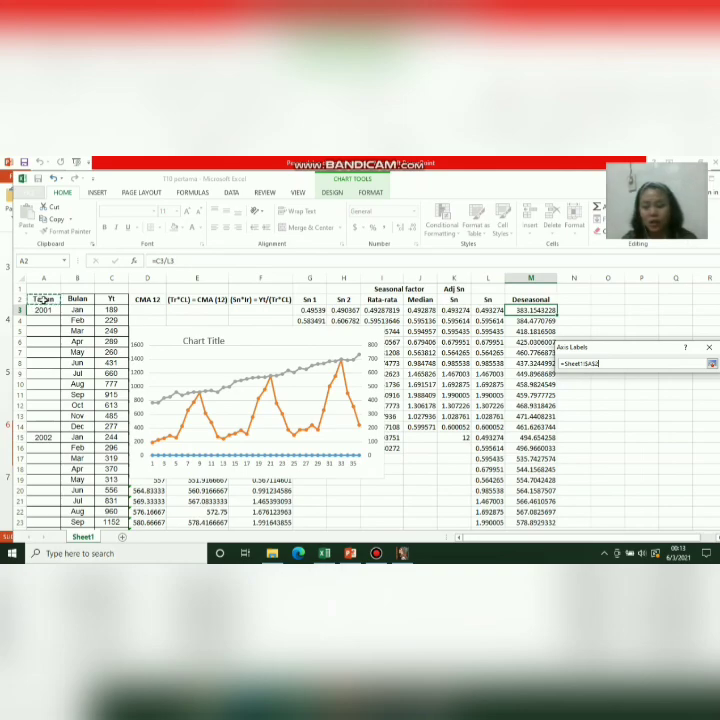
drag(39, 300, 77, 489)
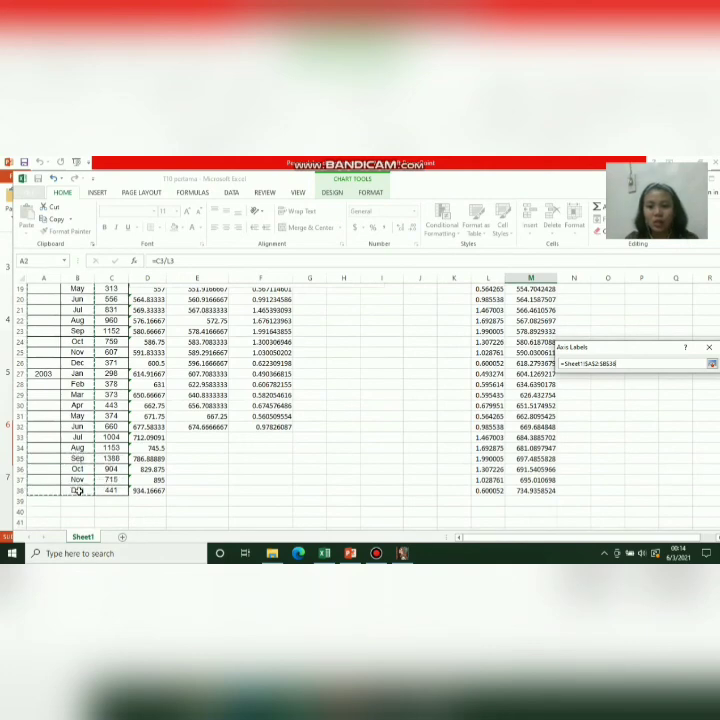
click(712, 363)
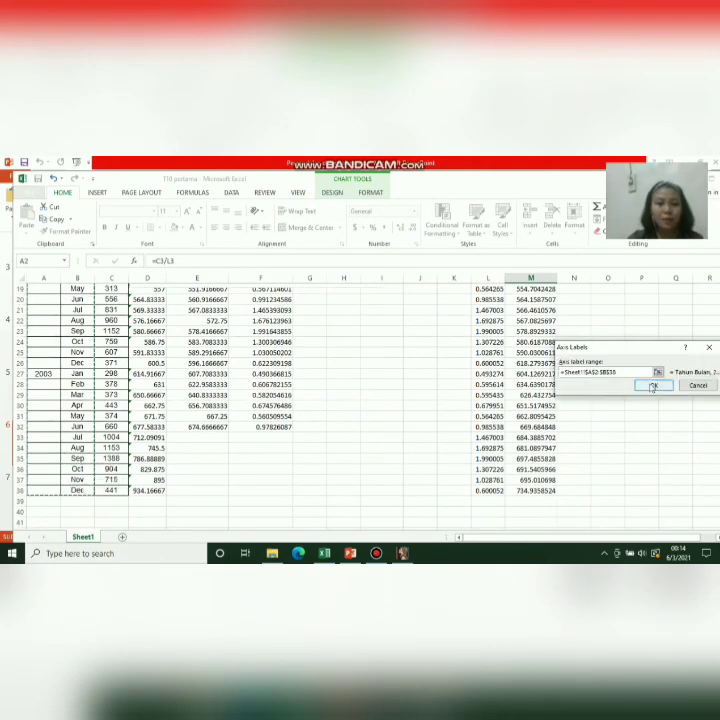
click(648, 386)
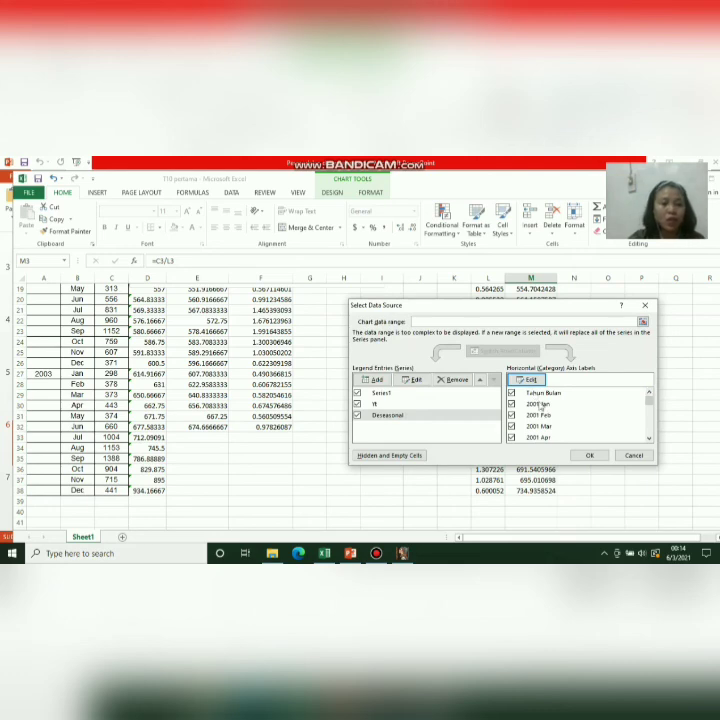
click(580, 457)
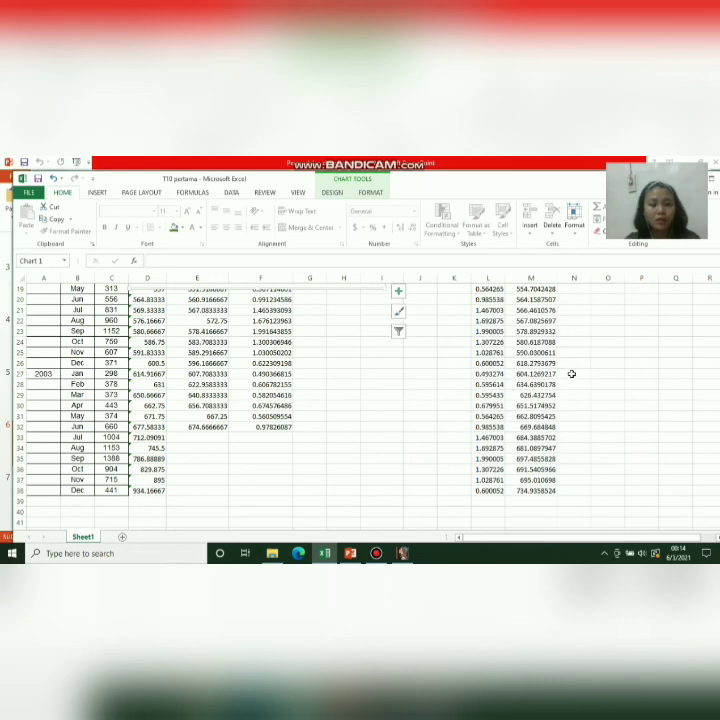
Step: Compare the chart's Deseasonal line with its Yt line by selecting each series
key(Up)
key(Up)
key(Up)
key(Up)
key(Up)
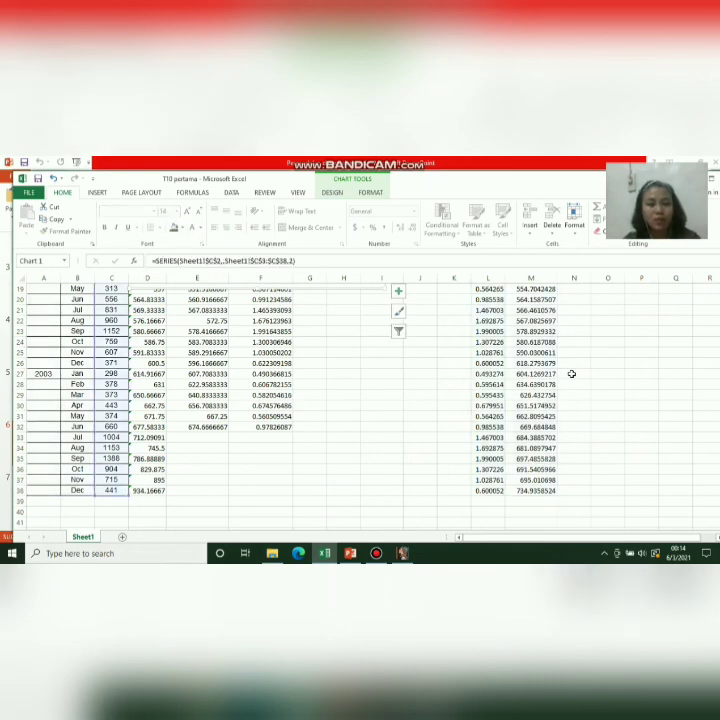
click(598, 352)
key(Up)
key(Up)
key(Up)
key(Up)
key(Up)
key(Up)
key(Up)
key(Up)
key(Up)
key(Up)
key(Up)
key(Up)
key(Up)
key(Up)
key(Up)
key(Up)
key(Up)
key(Up)
key(Up)
key(Up)
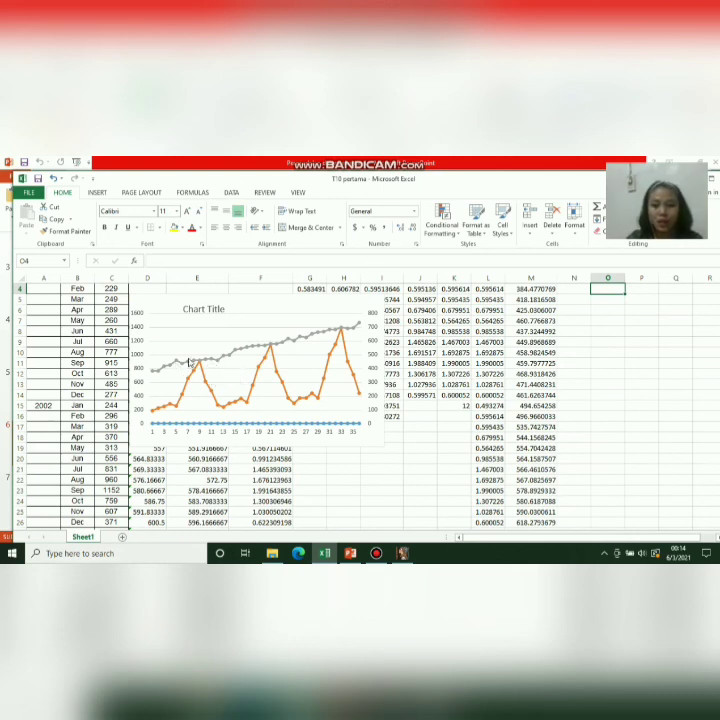
click(189, 362)
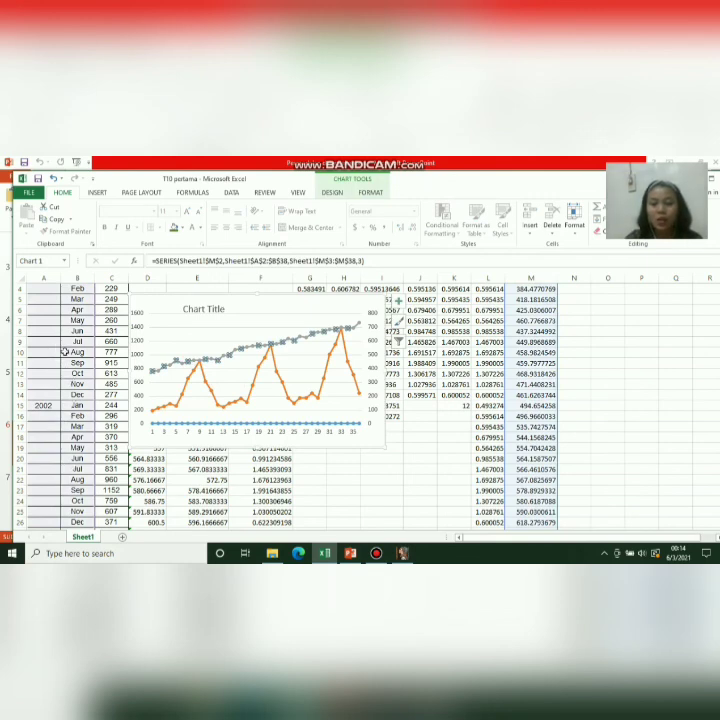
click(204, 384)
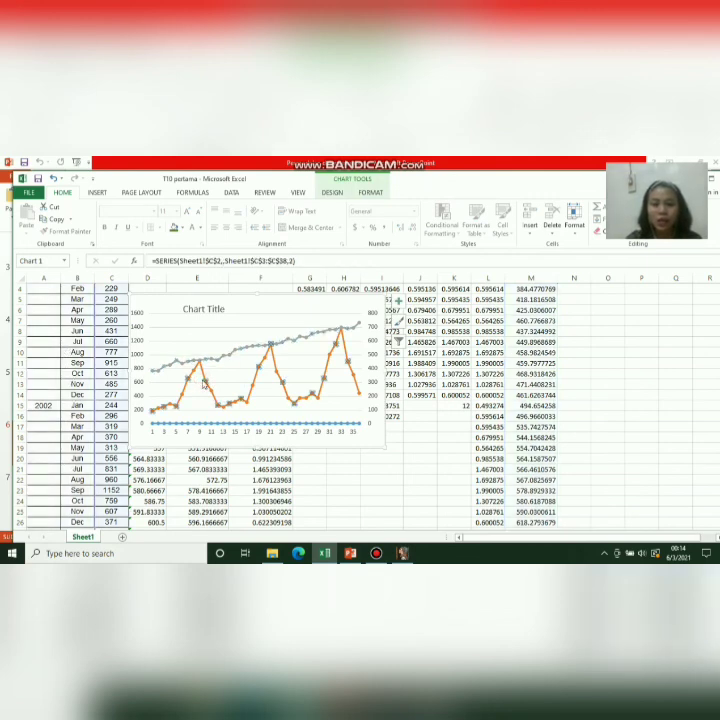
Step: Open the data series formatting options, plot the chart's Deseasonal series on the primary axis, and close the options
click(238, 426)
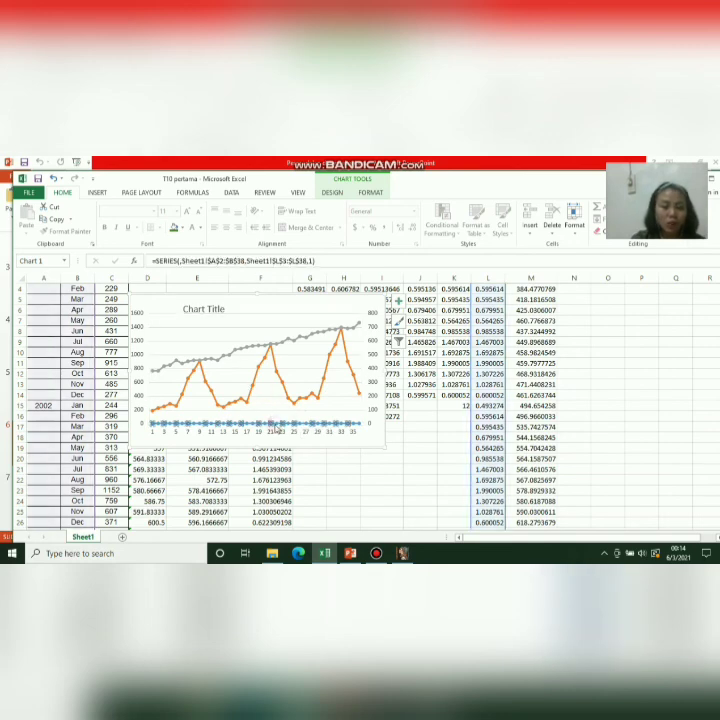
right_click(274, 426)
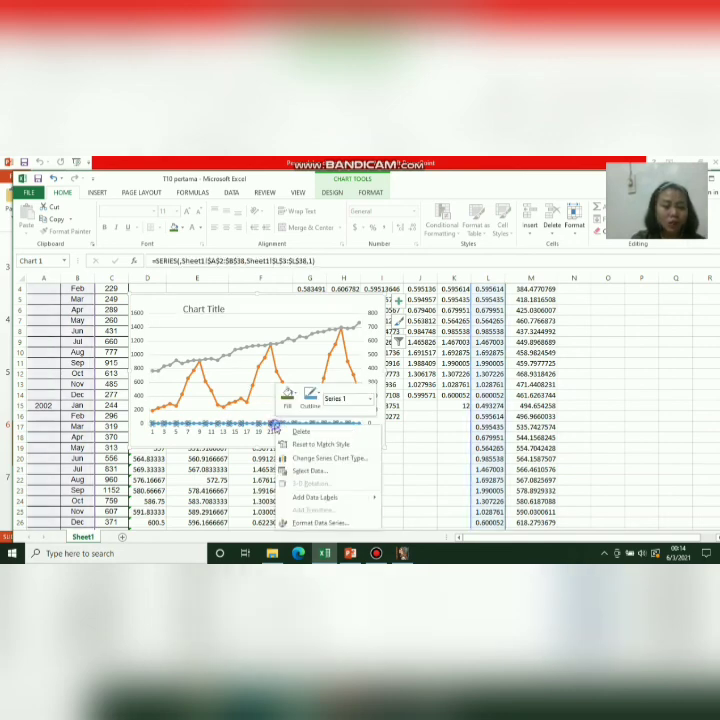
click(308, 523)
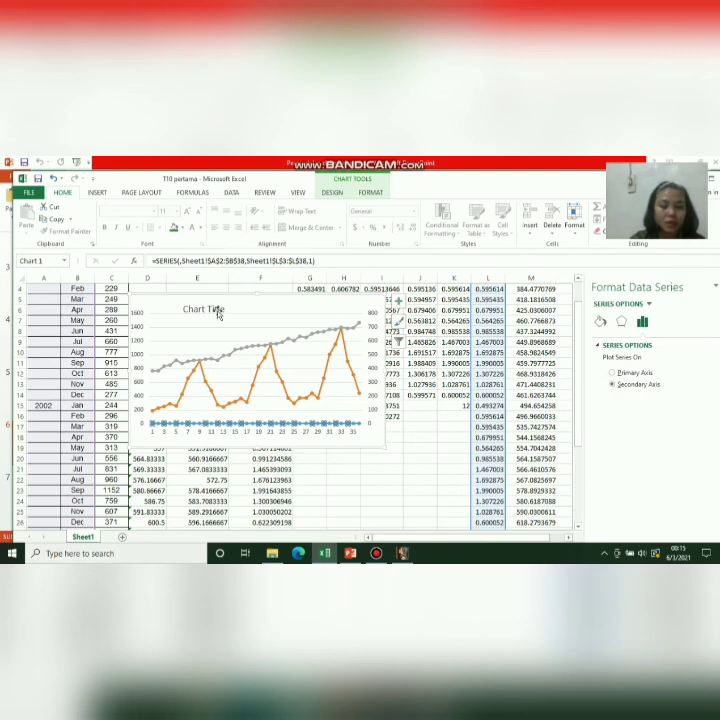
click(207, 374)
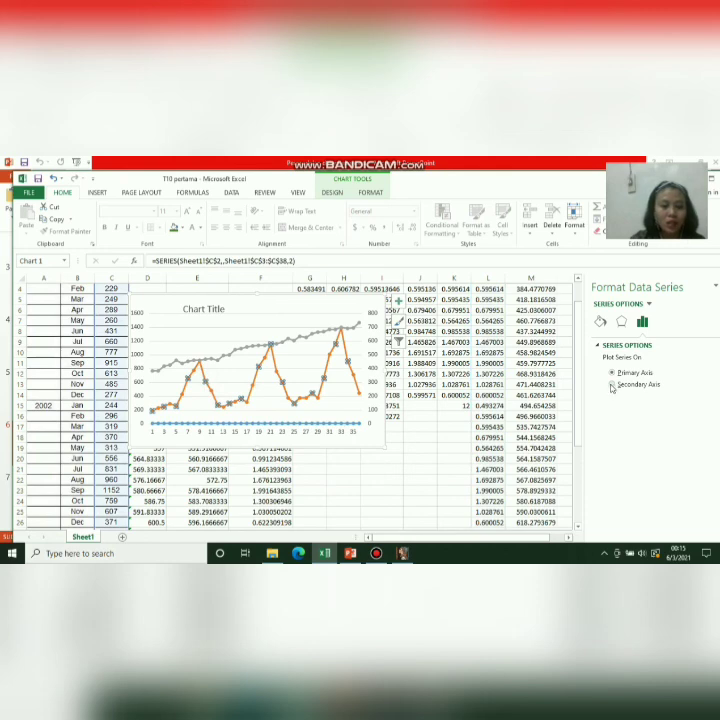
click(258, 350)
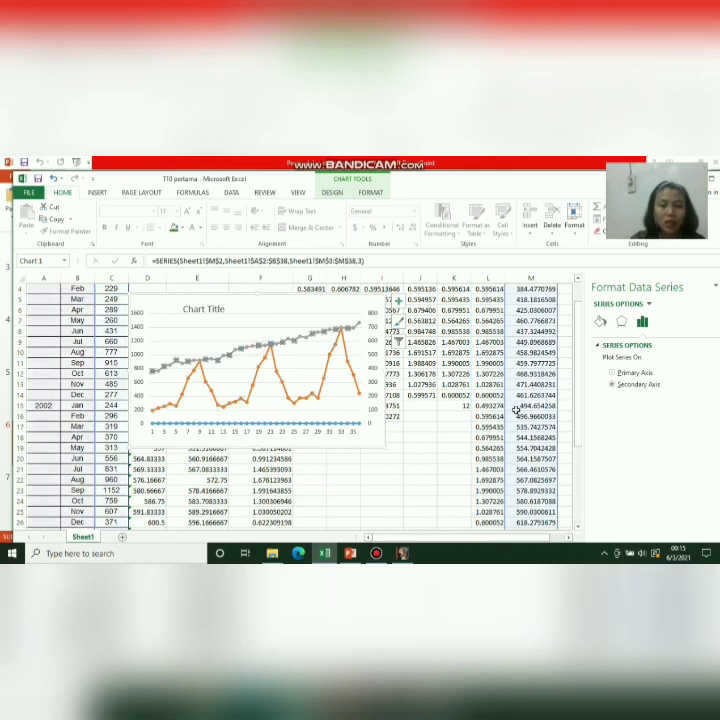
click(611, 372)
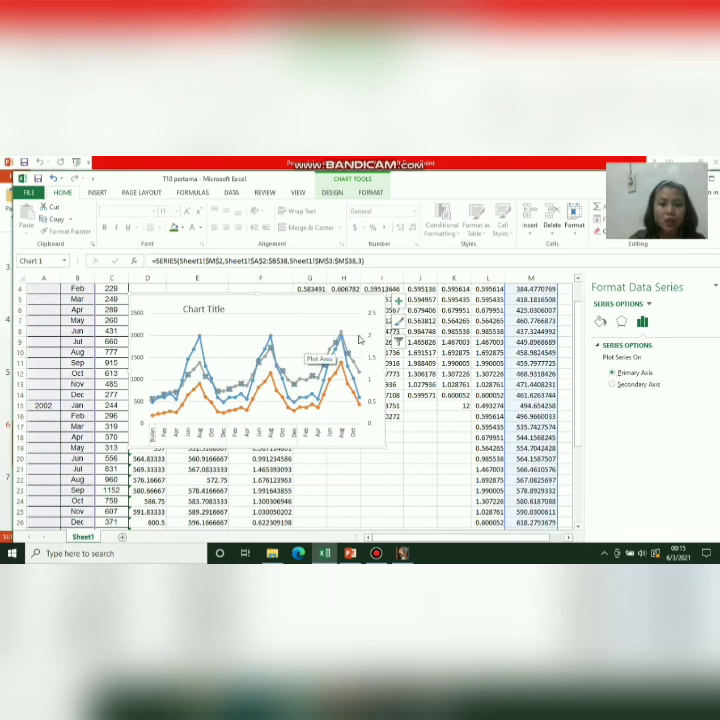
click(719, 286)
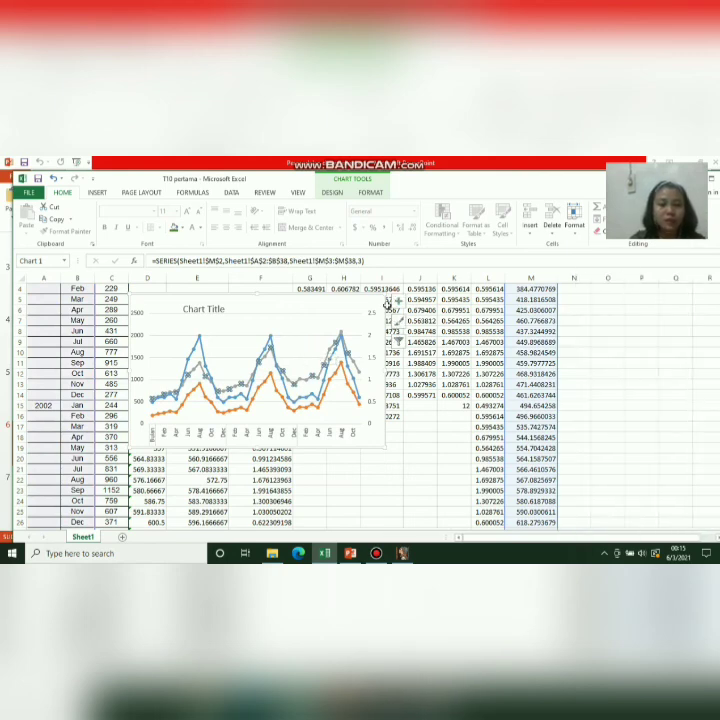
Step: Examine the Yt, seasonal factor and Deseasonal lines in the chart by selecting each series in turn
click(283, 396)
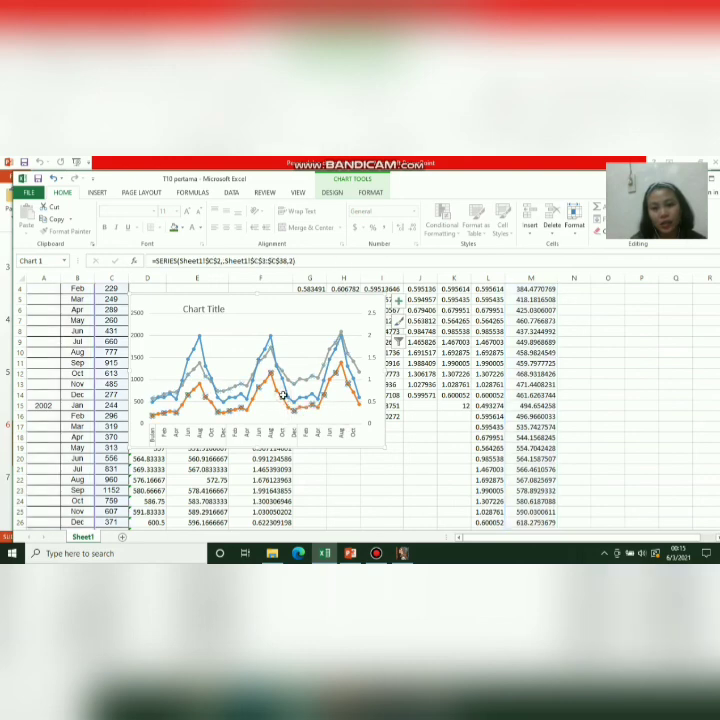
click(226, 404)
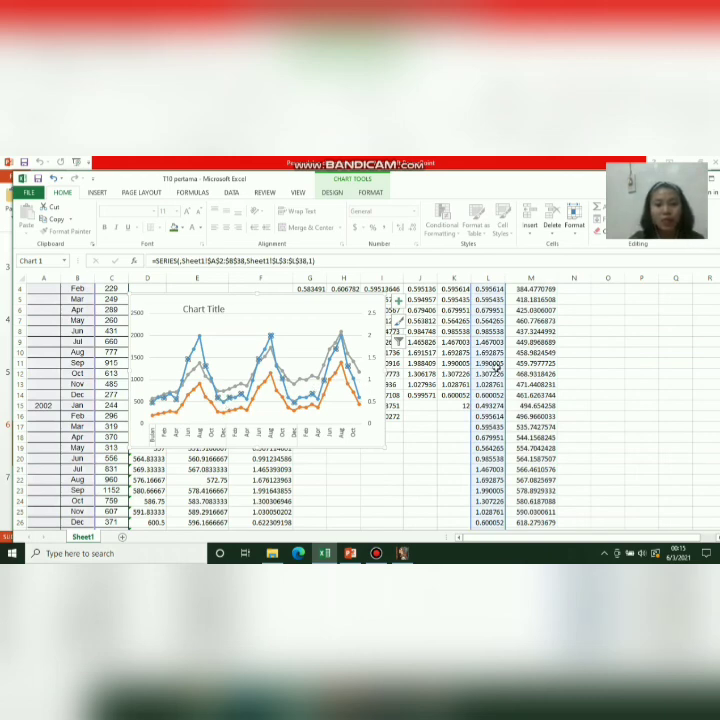
click(190, 374)
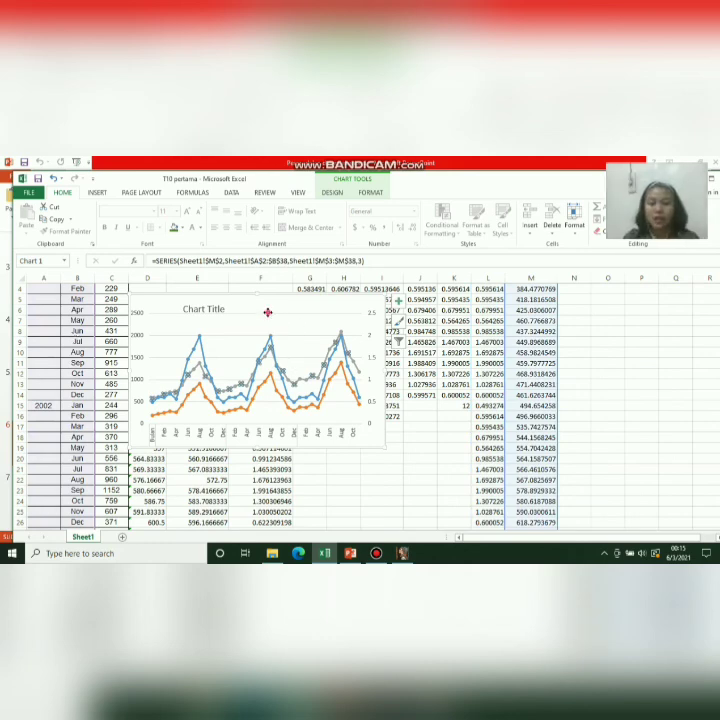
Step: Nudge the plot area slightly rightward inside the chart and move the whole chart over columns G to M, starting around row 11
click(316, 313)
drag(316, 313, 322, 313)
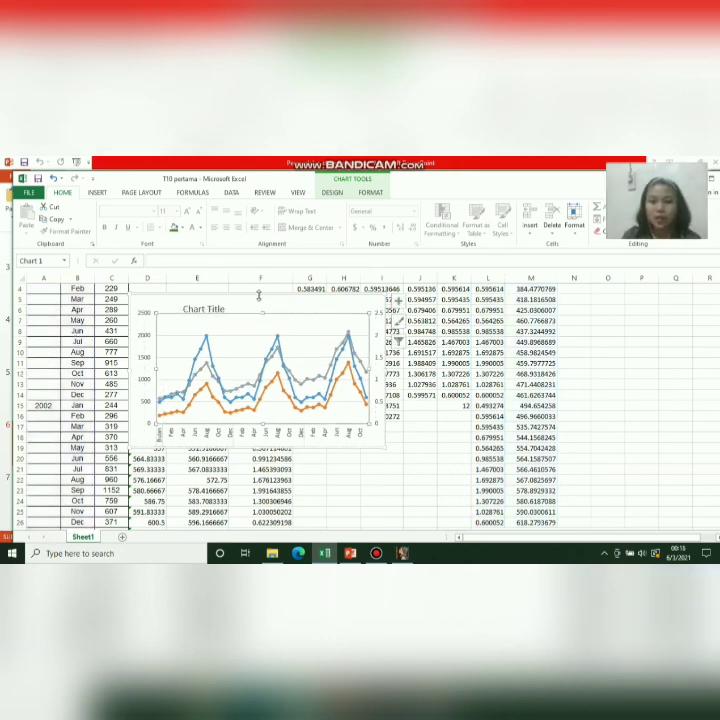
click(258, 297)
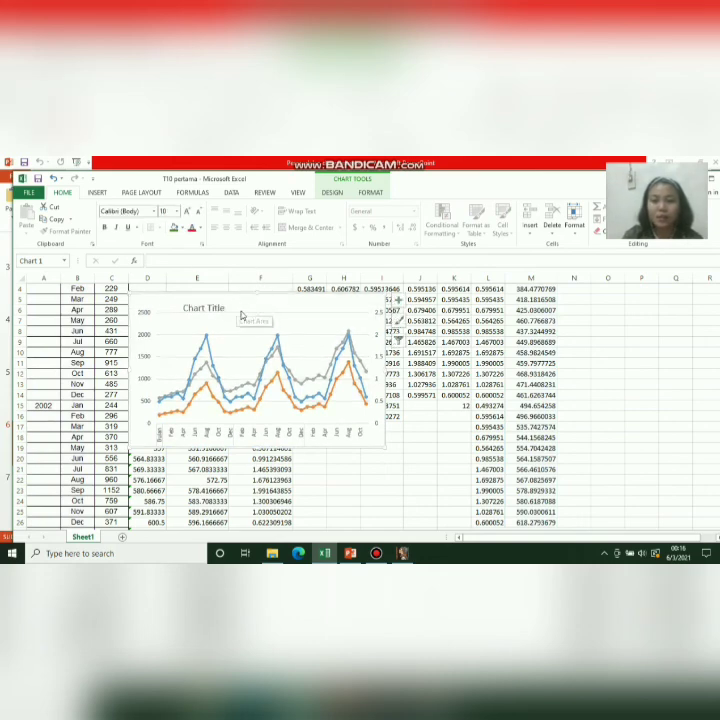
drag(235, 309, 403, 374)
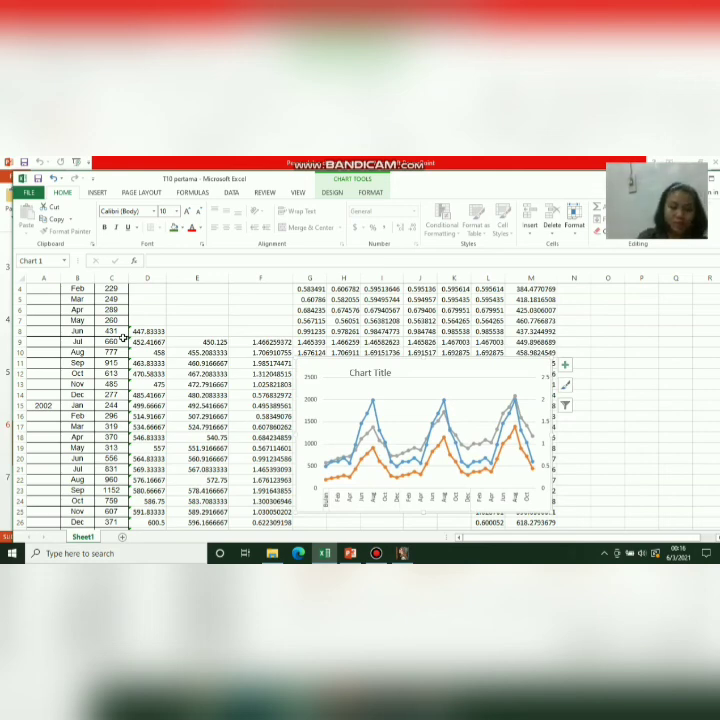
Step: Switch to the PowerPoint presentation and show slide 7, the closing Terima kasih slide
click(355, 556)
click(50, 495)
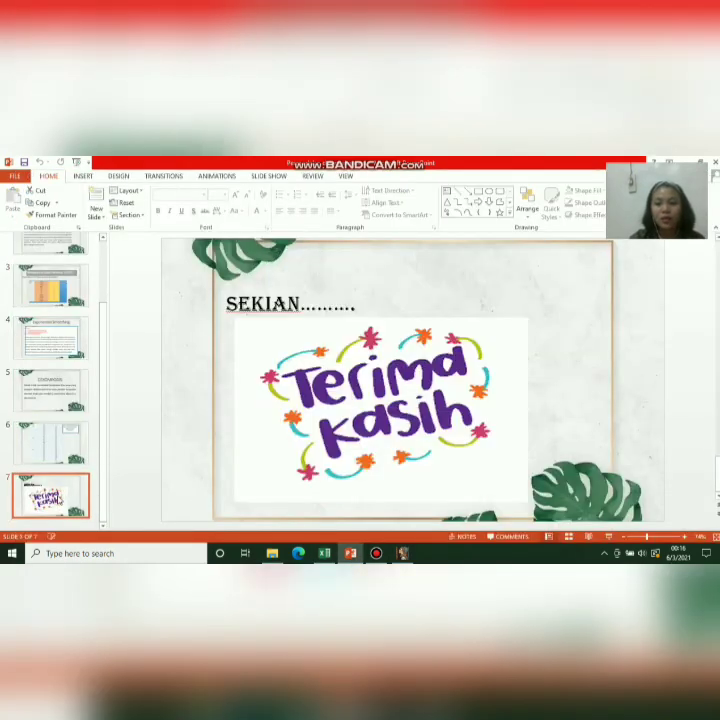